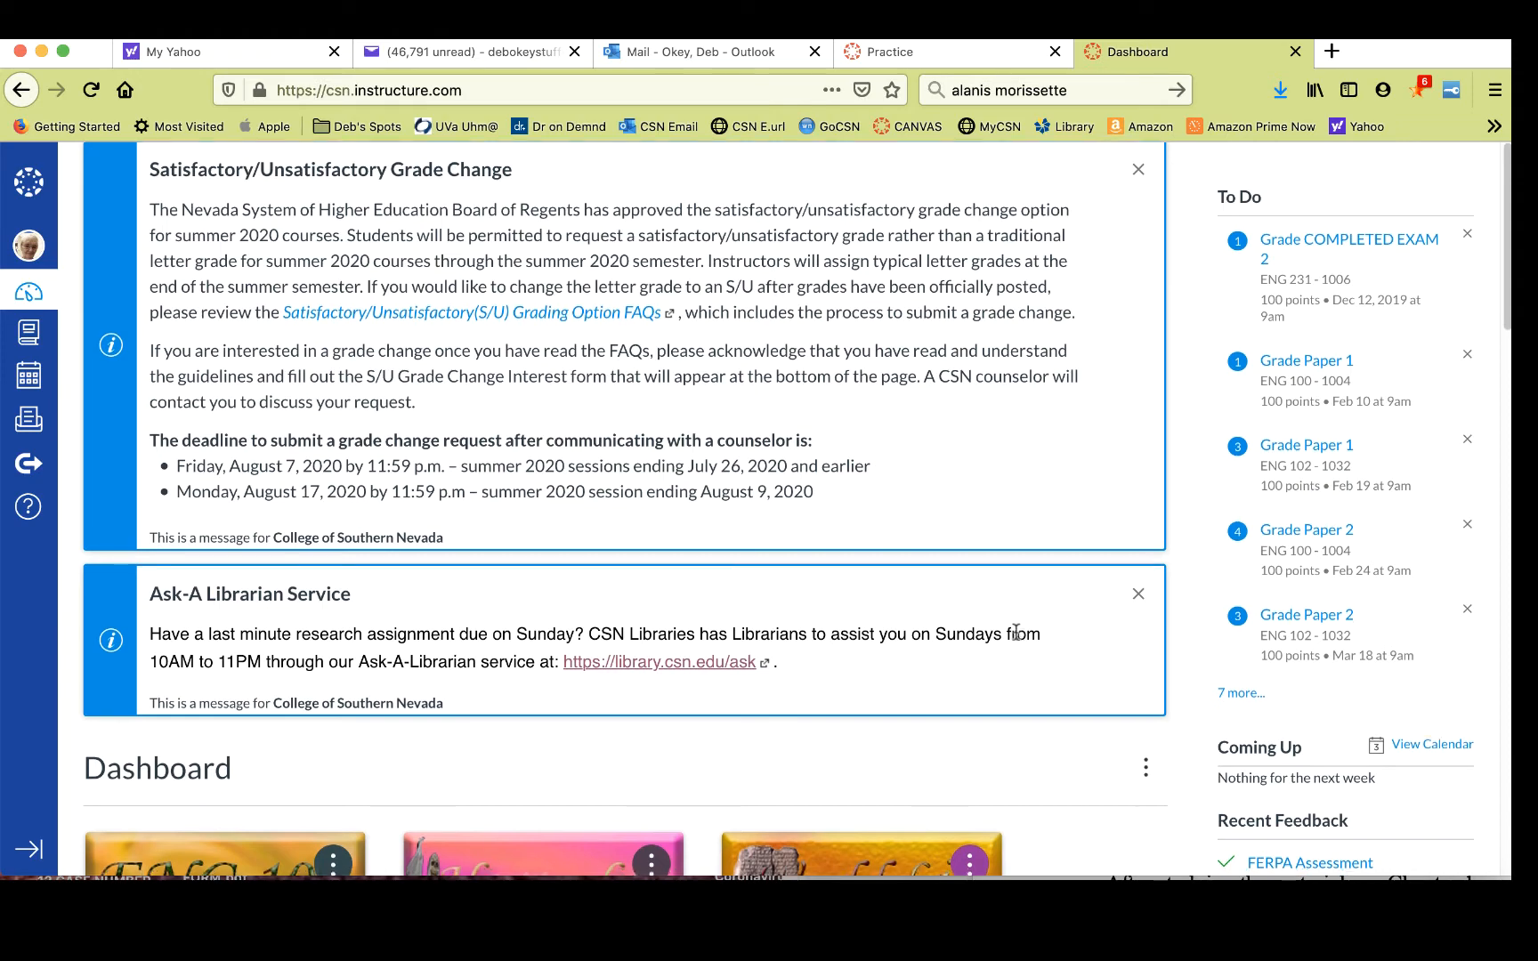
# - Open the CANVAS TRAINING course from the dashboard
pyautogui.scroll(-10, 1016, 638)
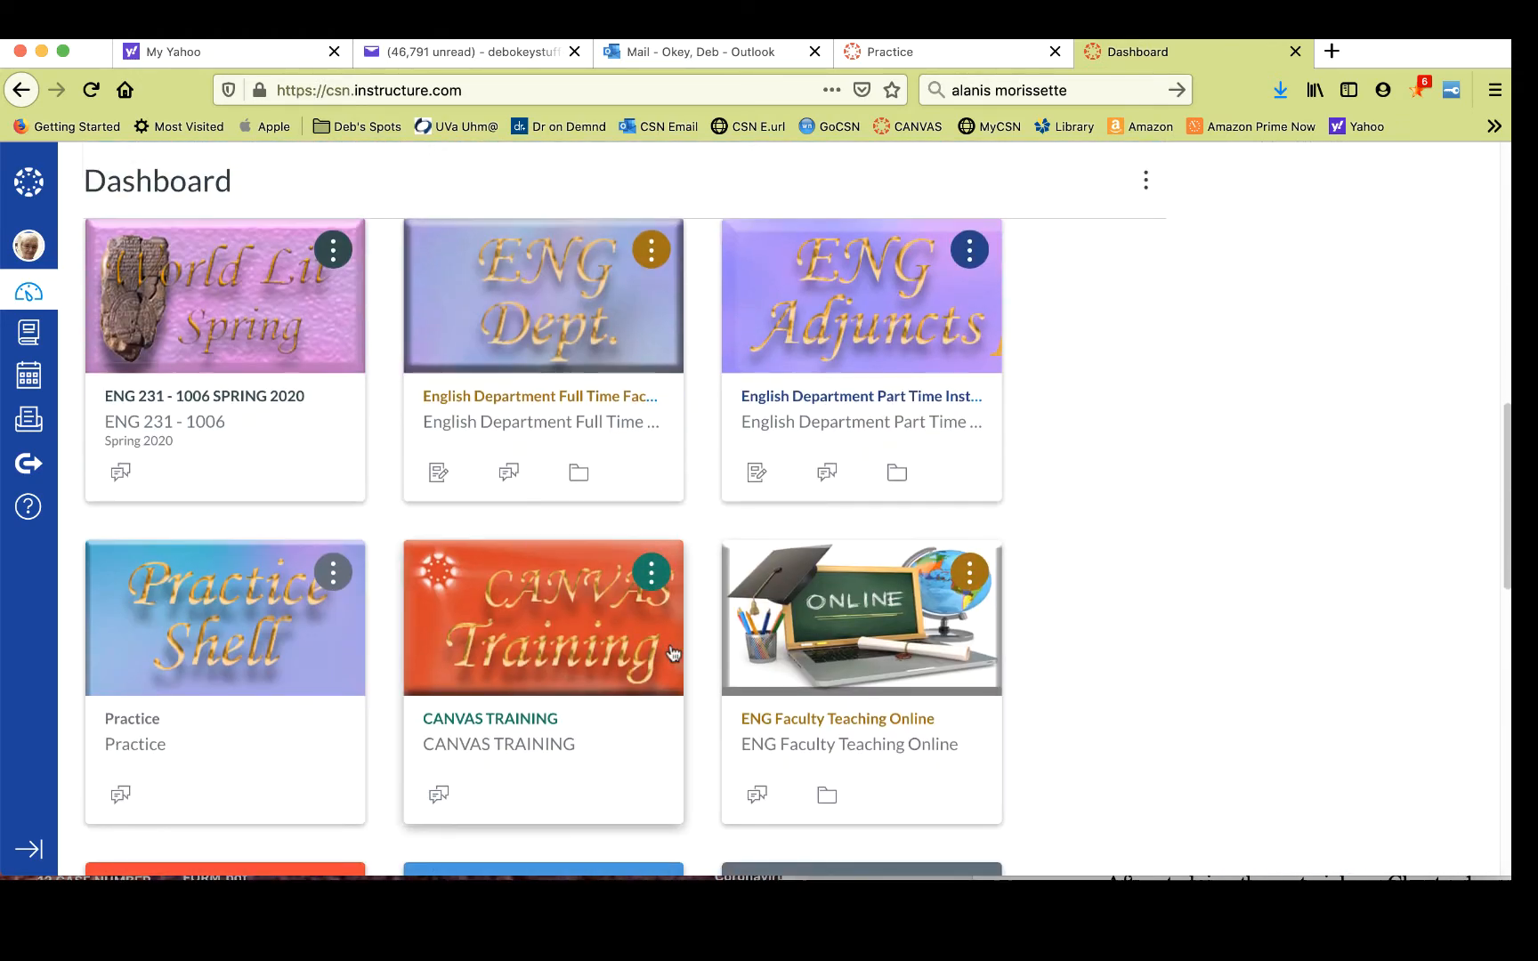
pyautogui.click(531, 634)
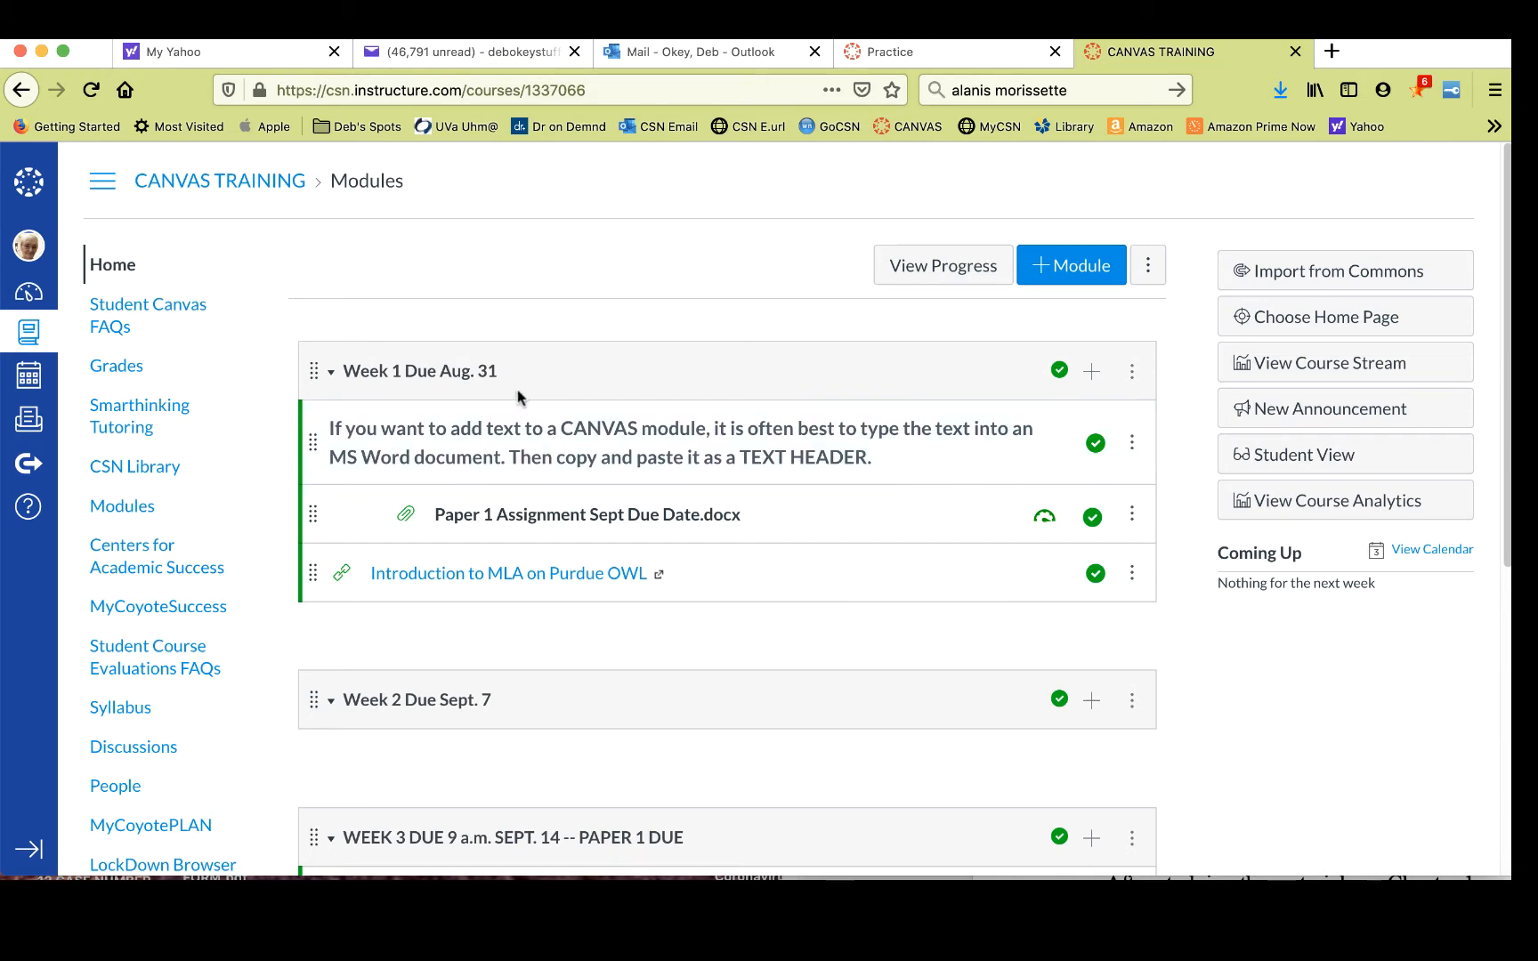
# - Add a new quiz named "Chapter 1 Quiz" in the Quizzes group to the Week 1 Due Aug. 31 module
pyautogui.click(1093, 374)
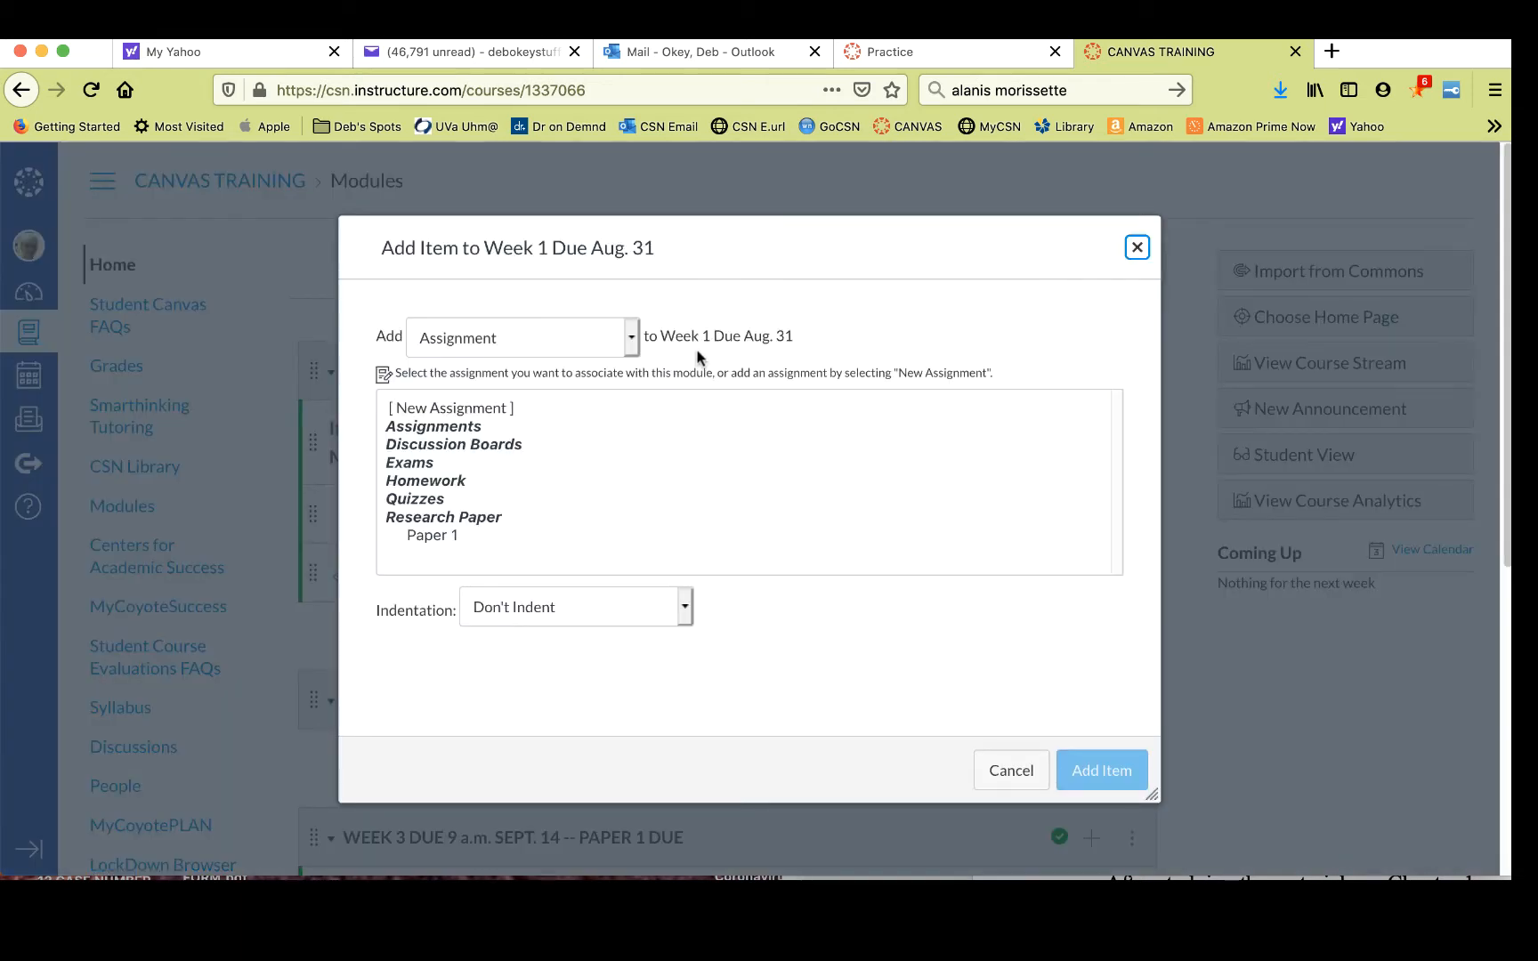
pyautogui.click(633, 339)
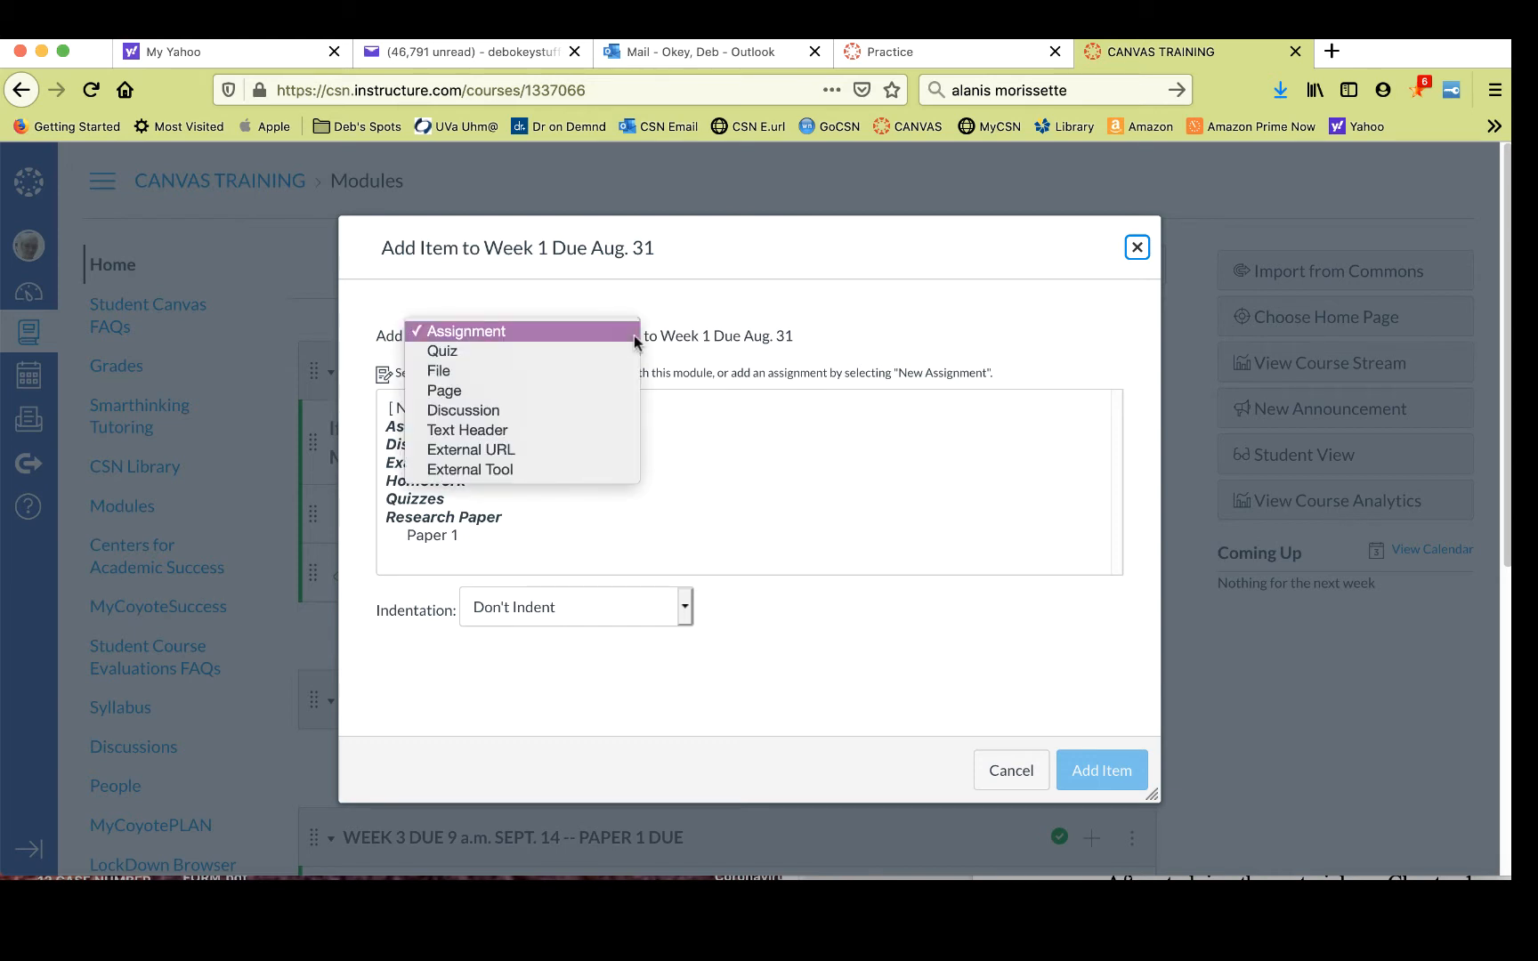
pyautogui.click(621, 353)
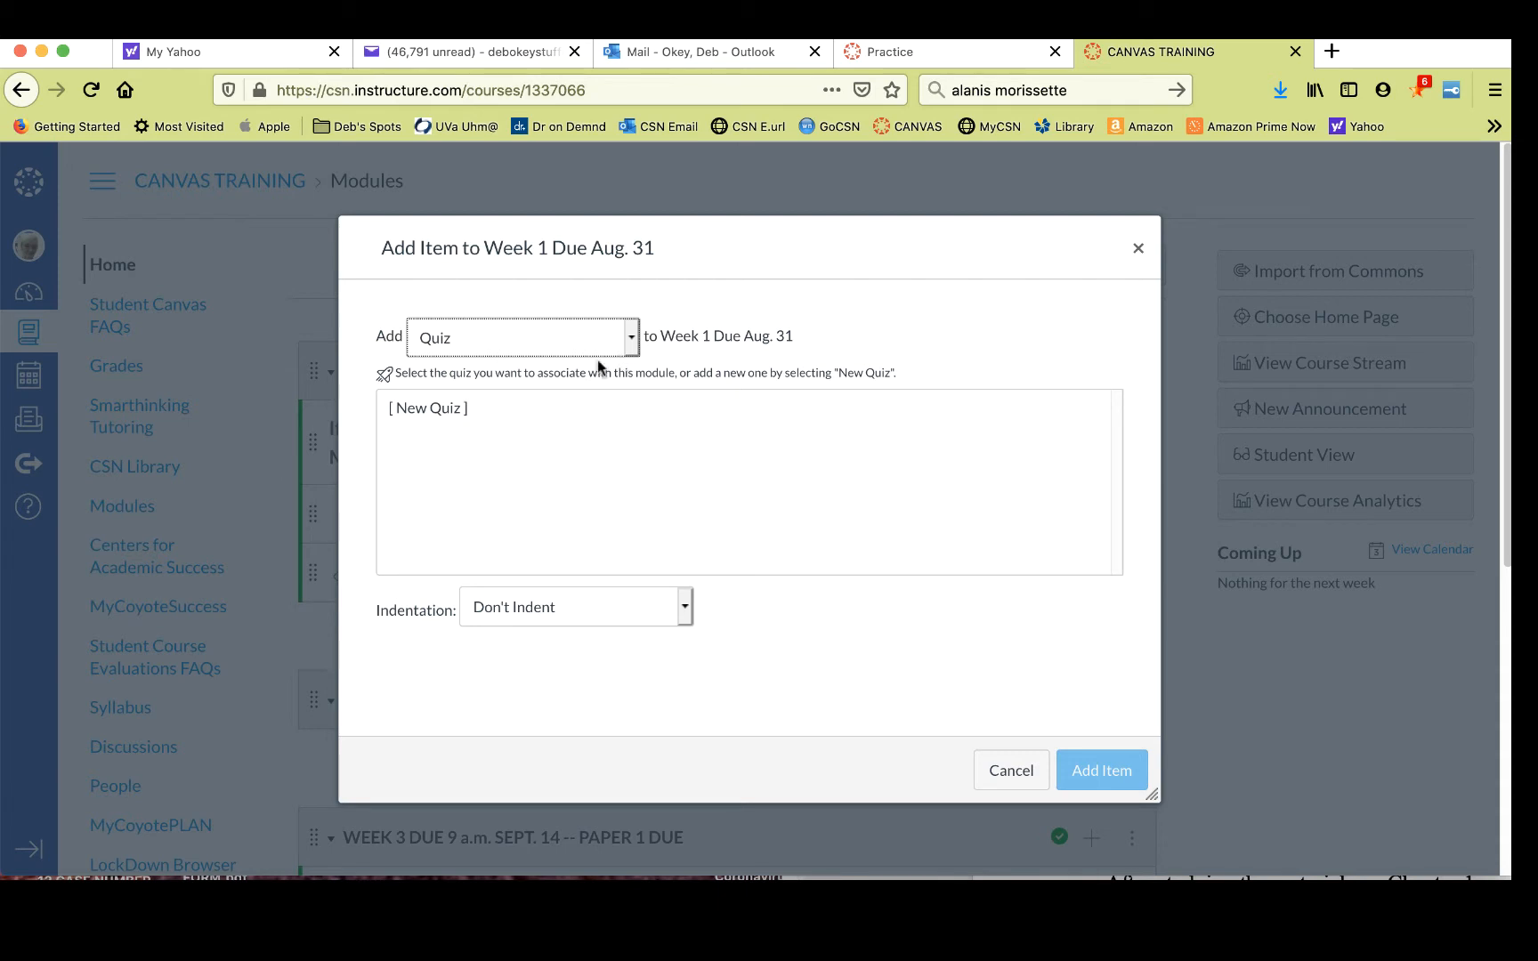
pyautogui.click(430, 409)
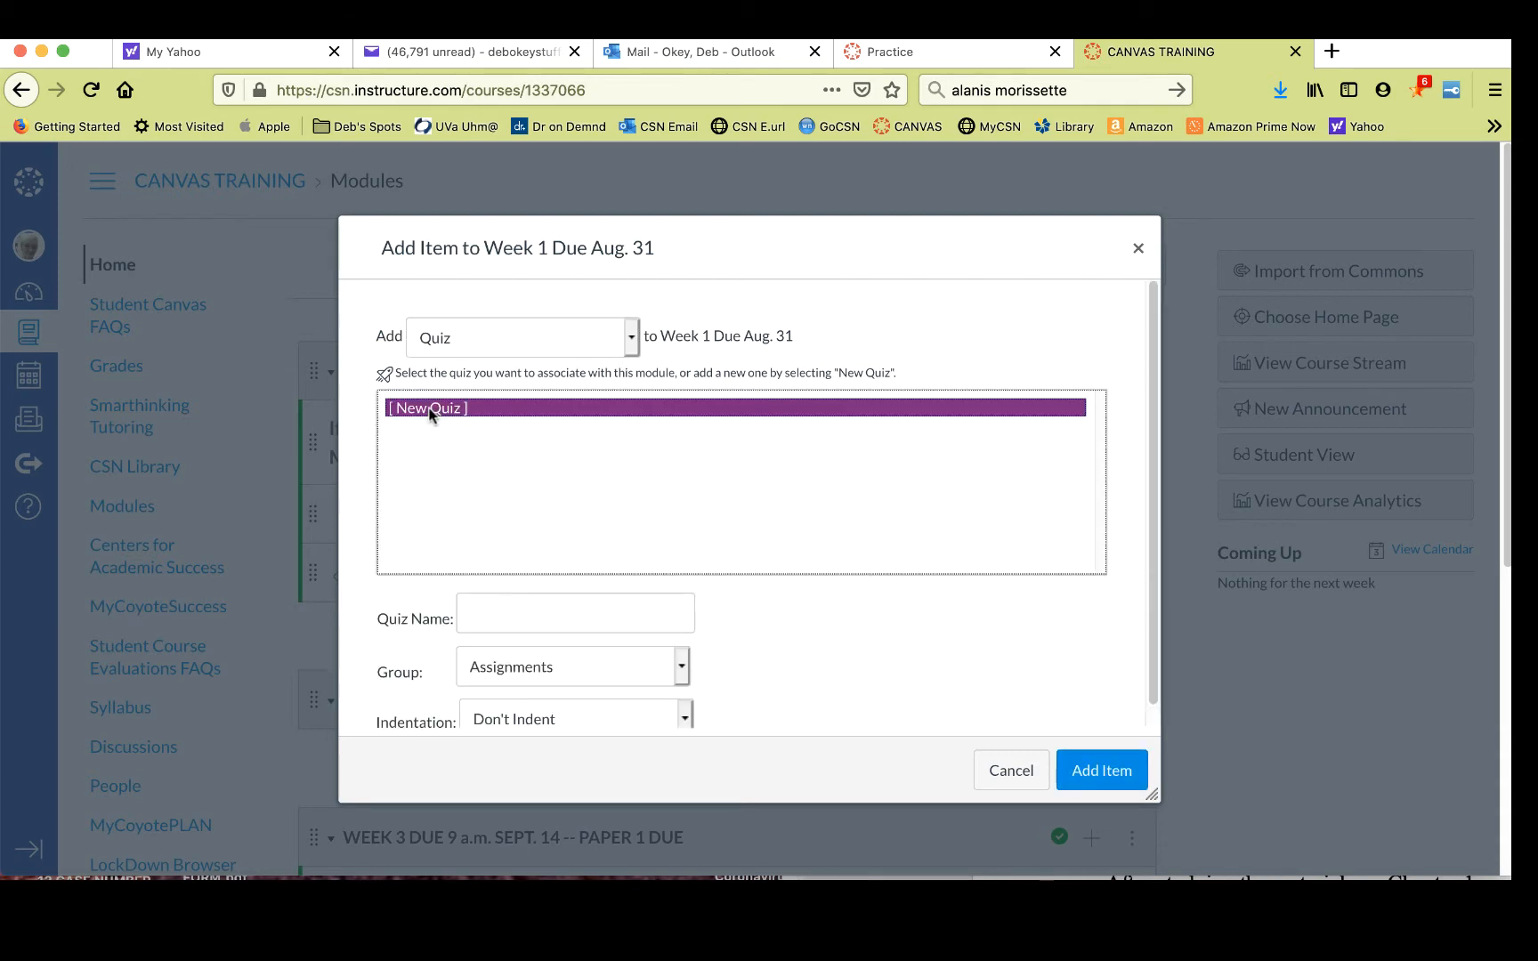
pyautogui.click(472, 607)
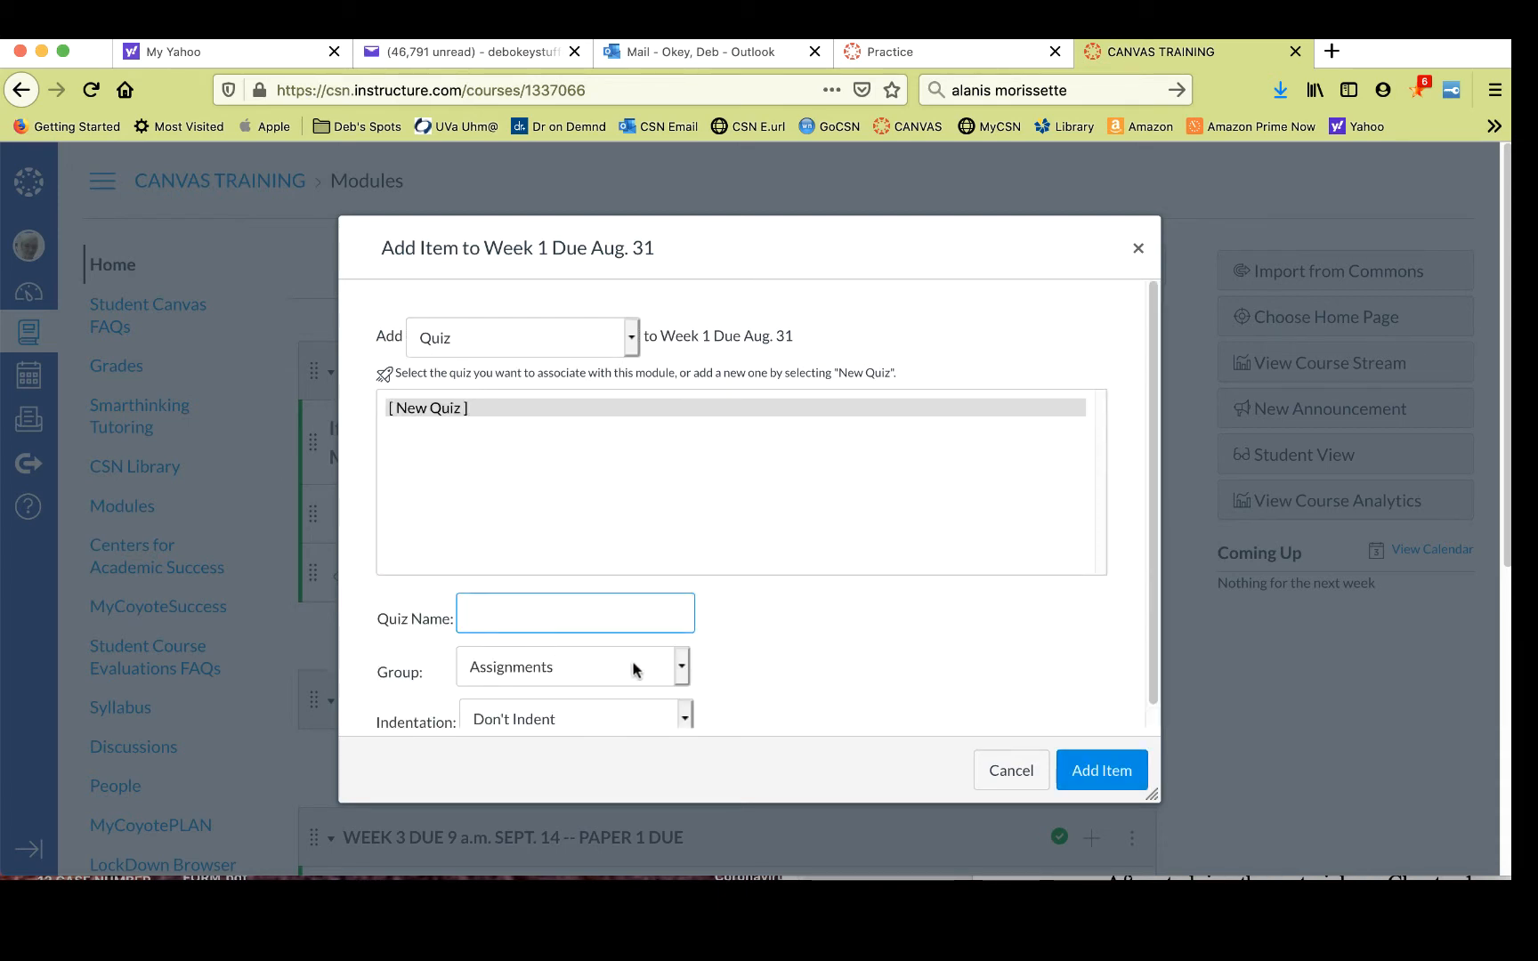
pyautogui.write('Chapter 1 Quiz')
pyautogui.click(683, 664)
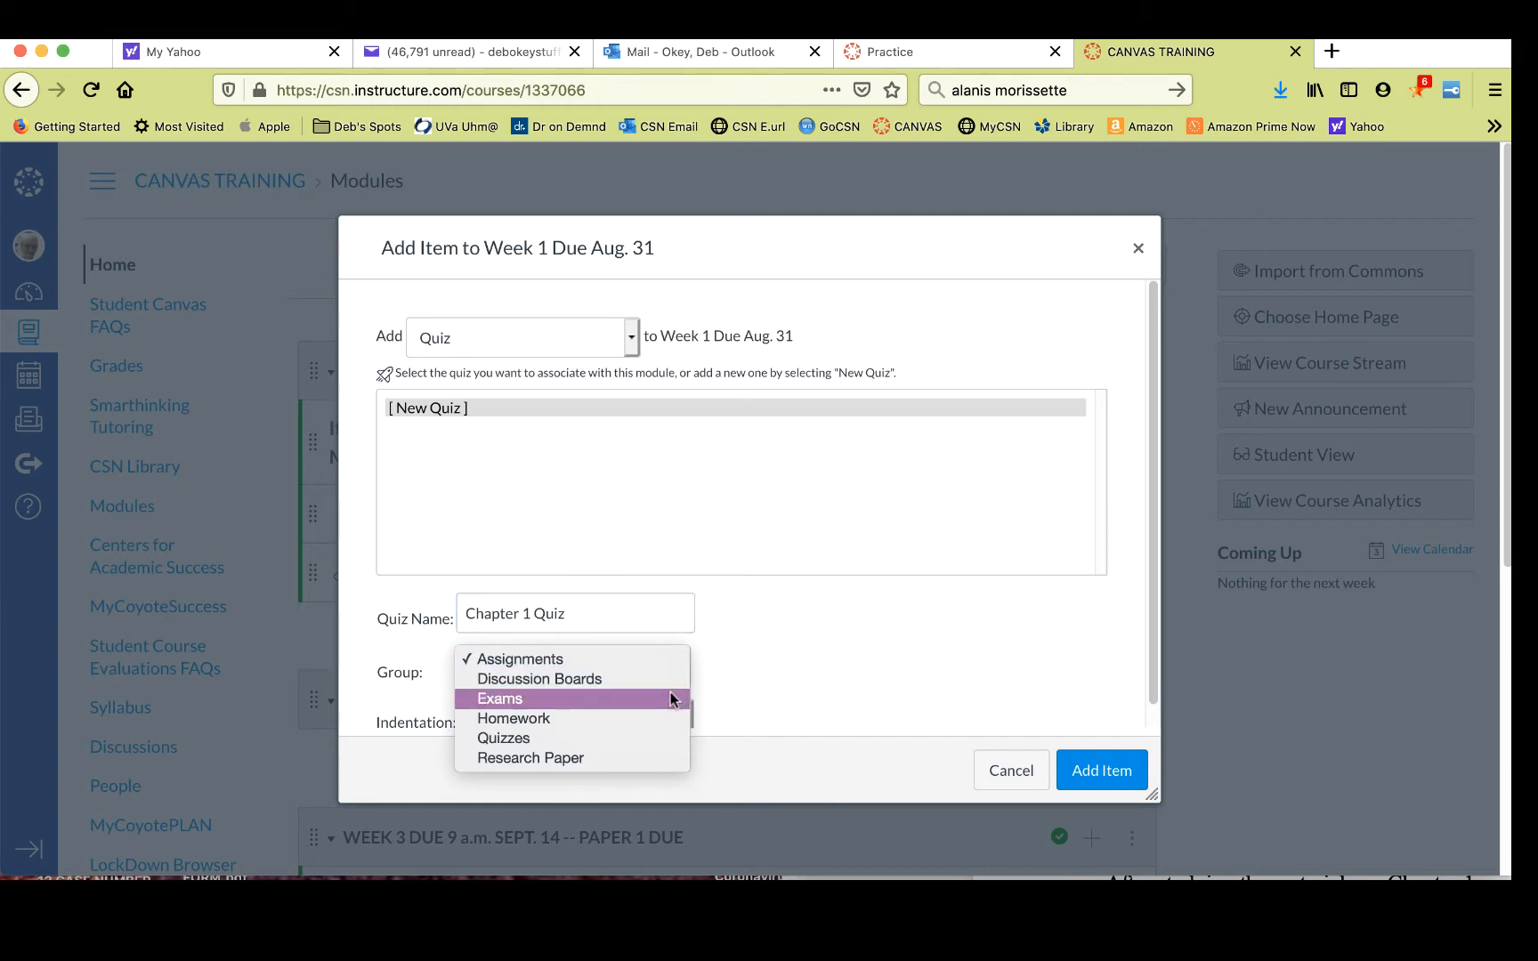
pyautogui.click(663, 739)
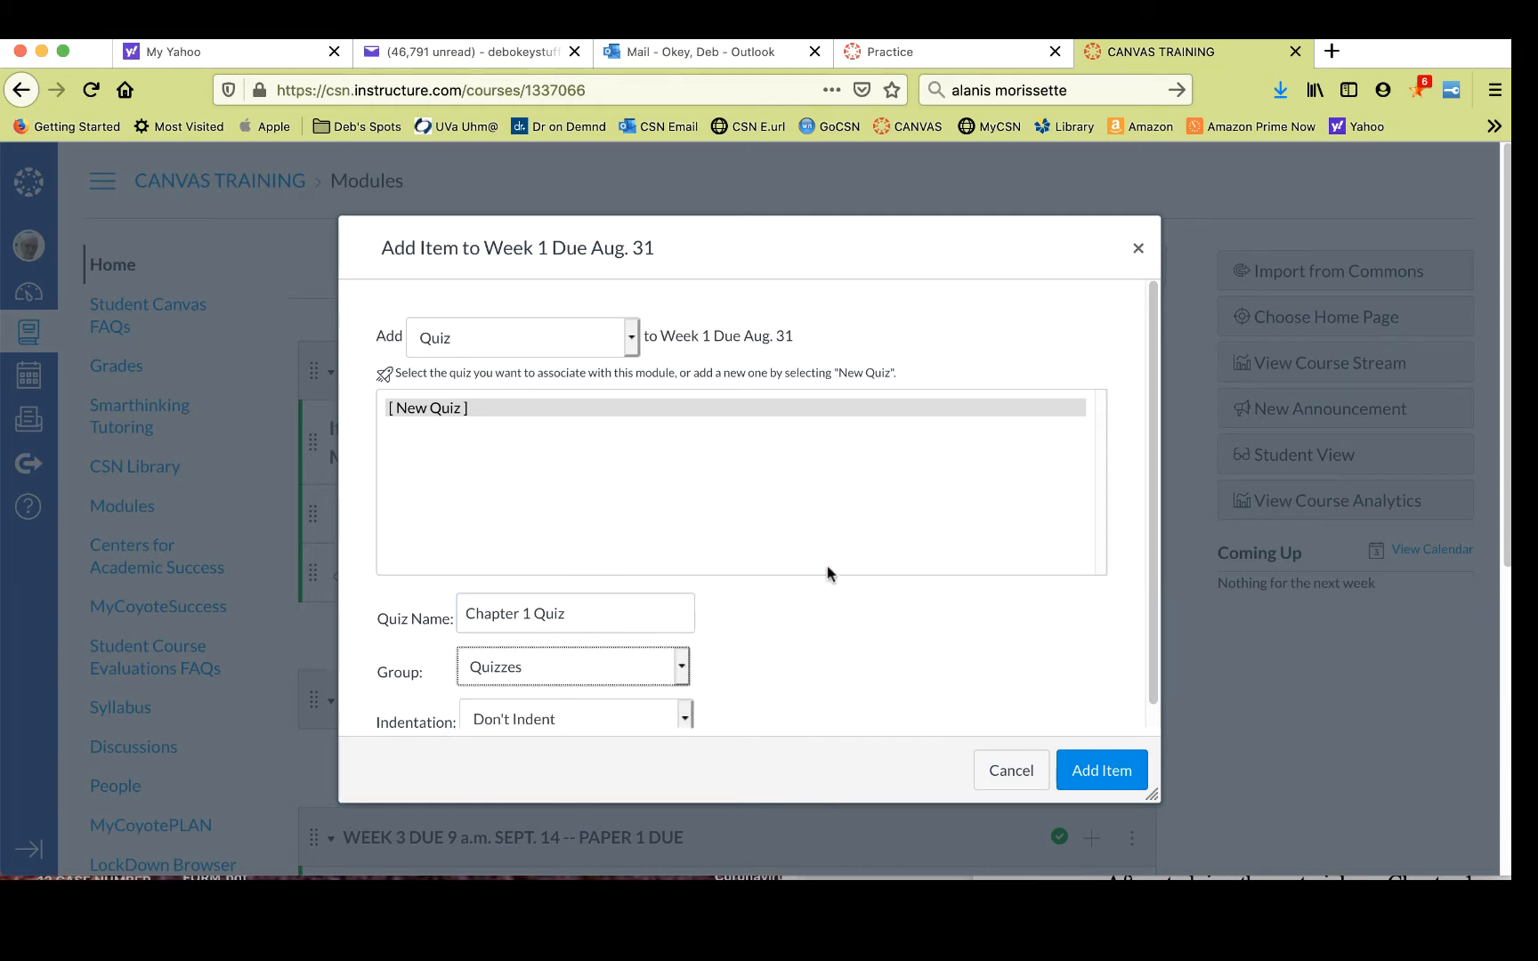
pyautogui.scroll(-1, 828, 573)
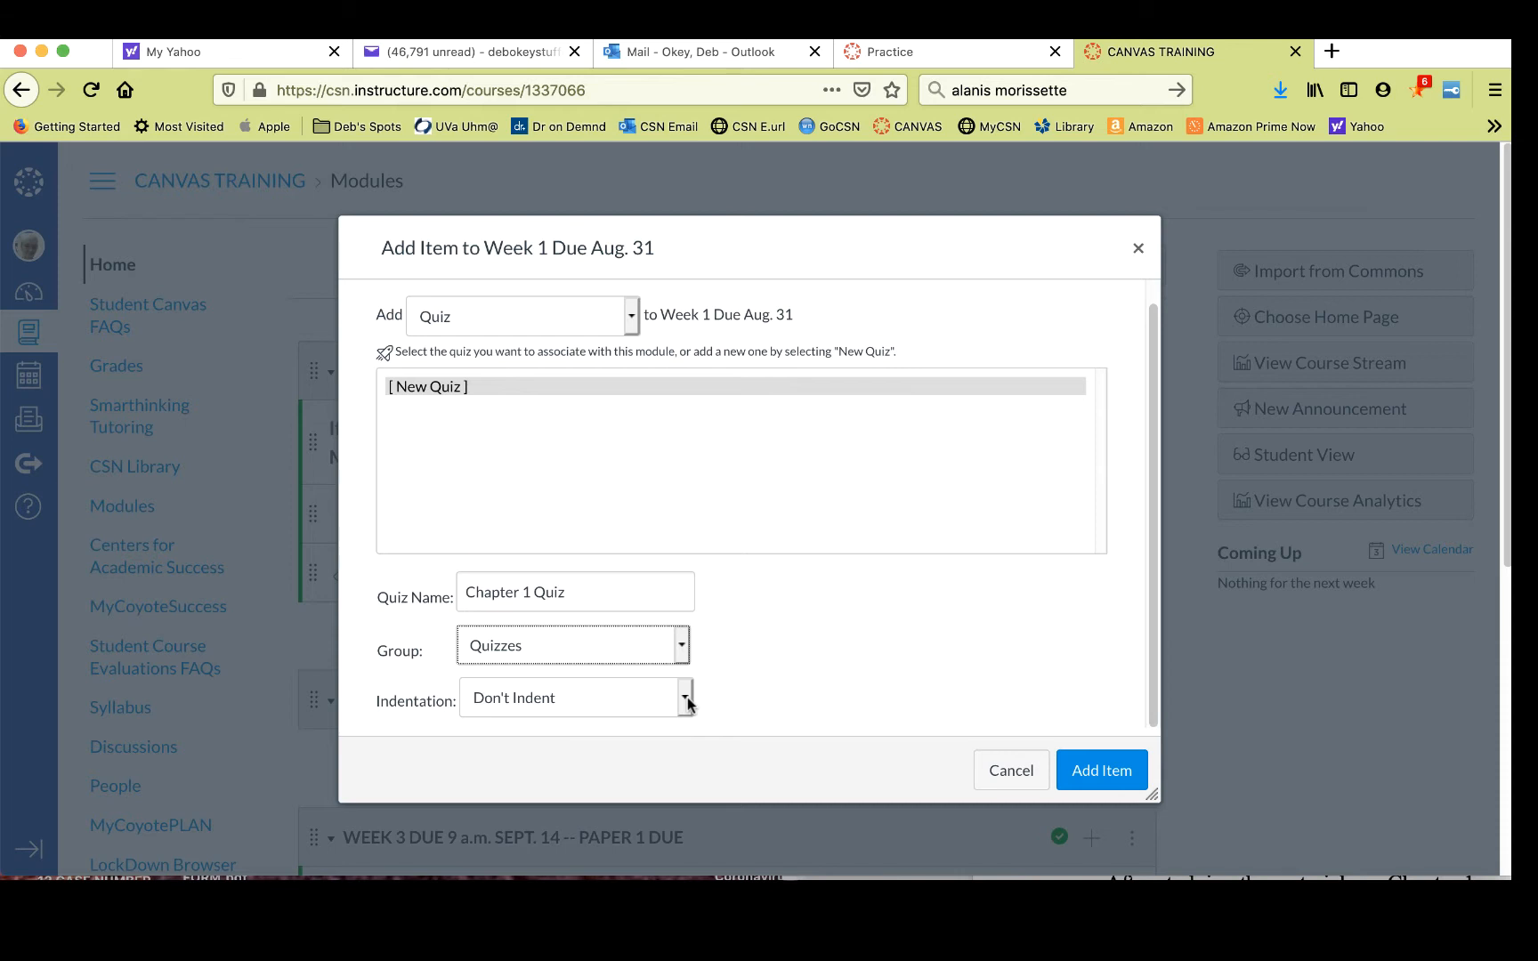
pyautogui.click(1110, 772)
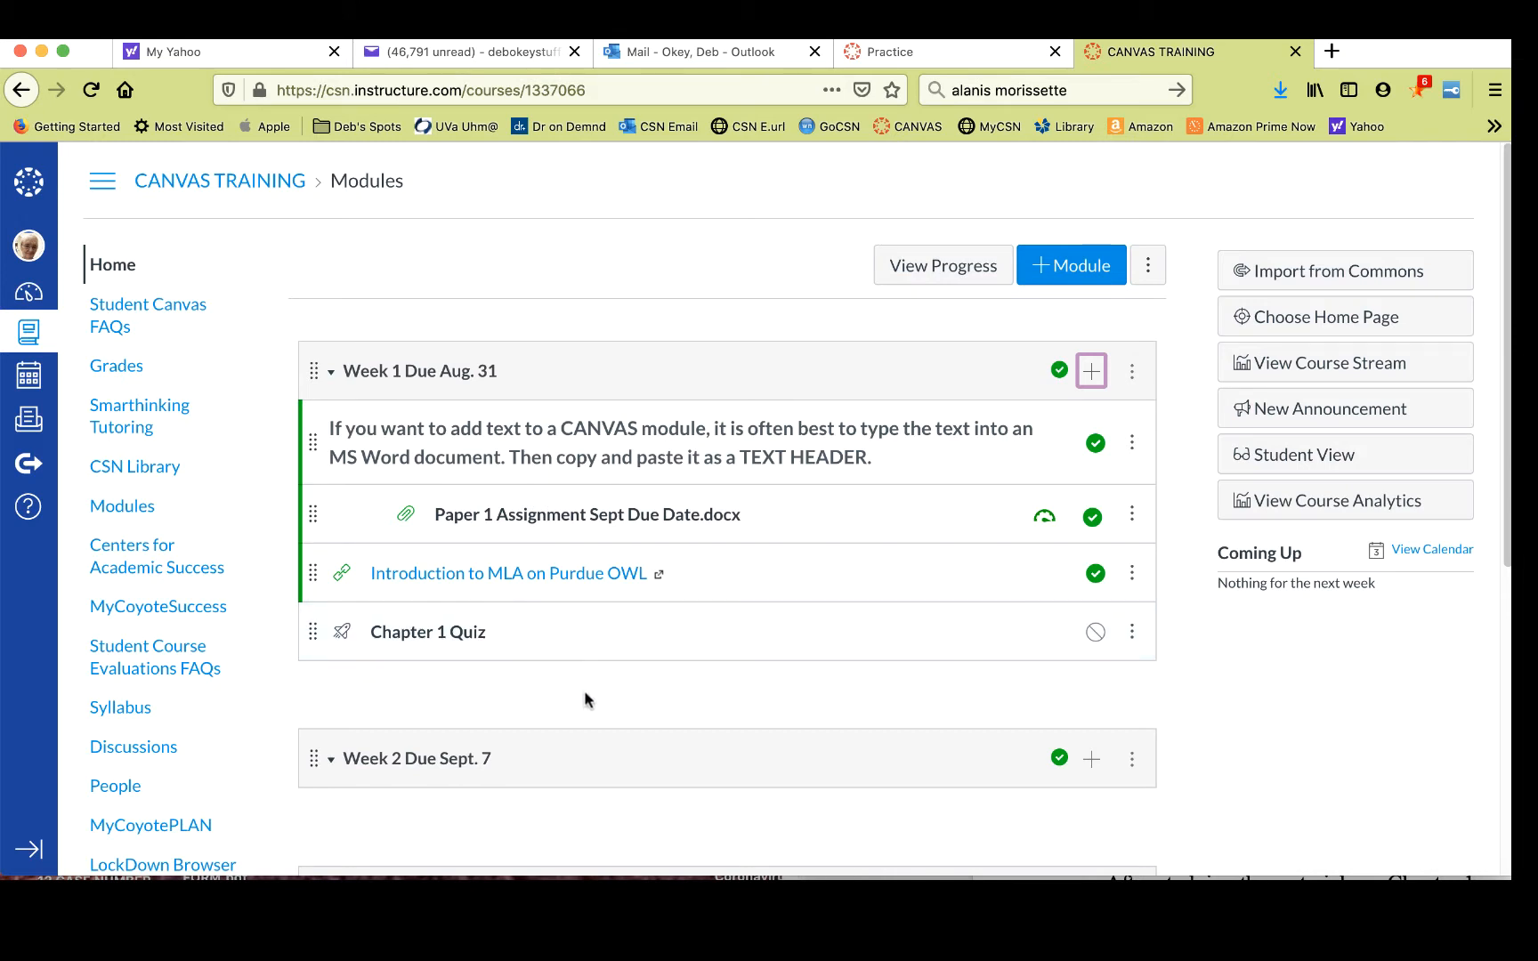
# - Open Chapter 1 Quiz from the module and start editing it
pyautogui.click(445, 633)
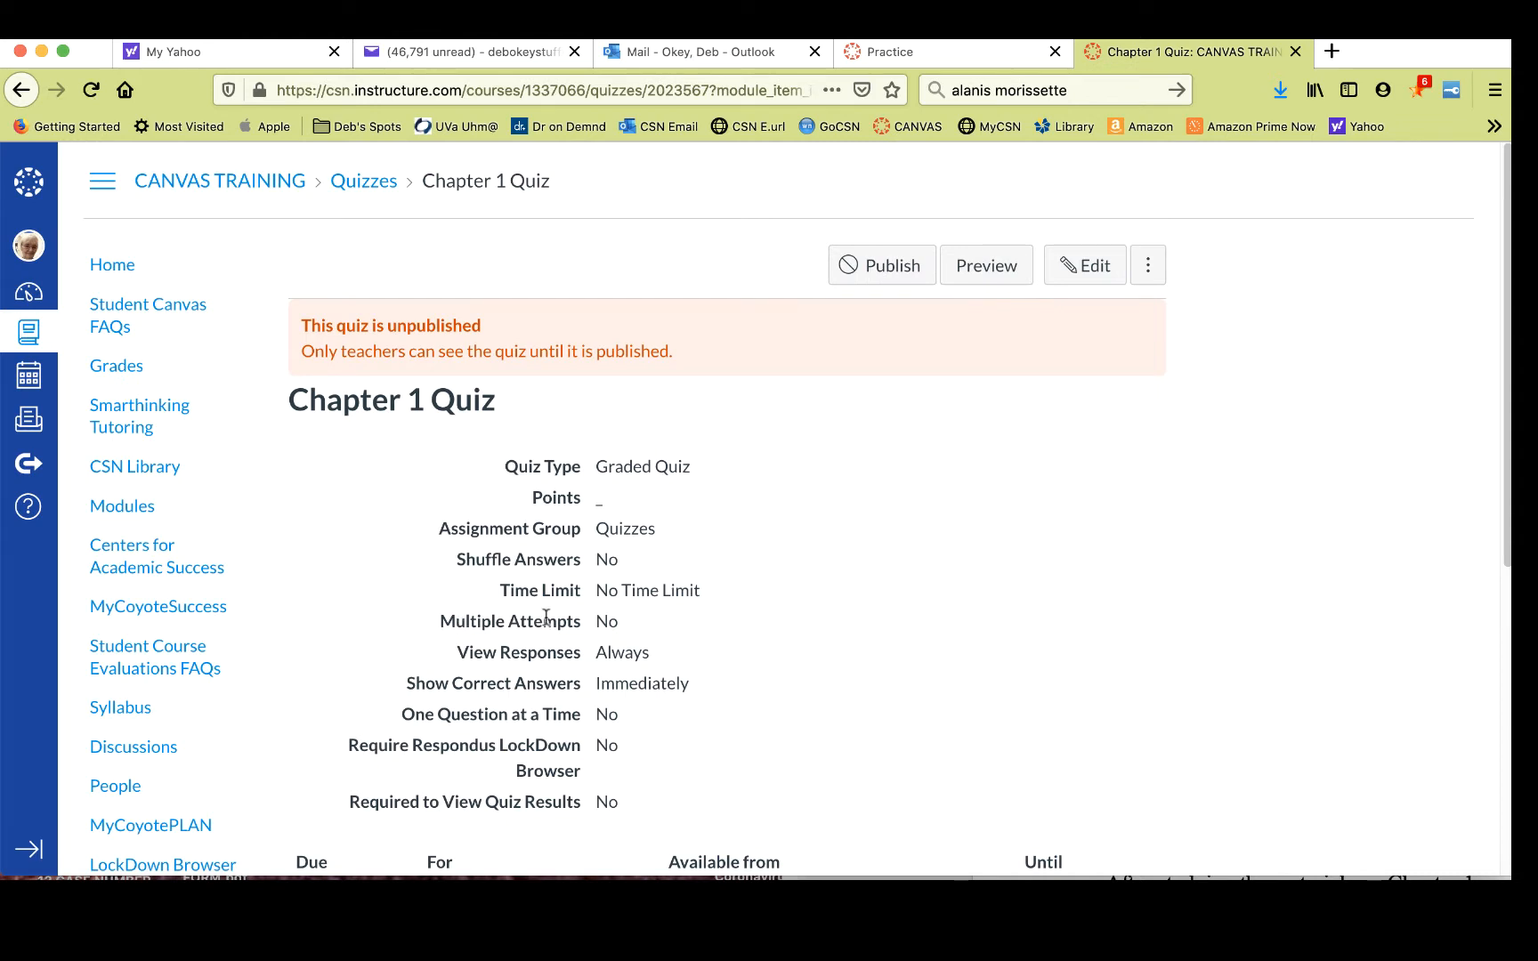
pyautogui.scroll(-3, 881, 616)
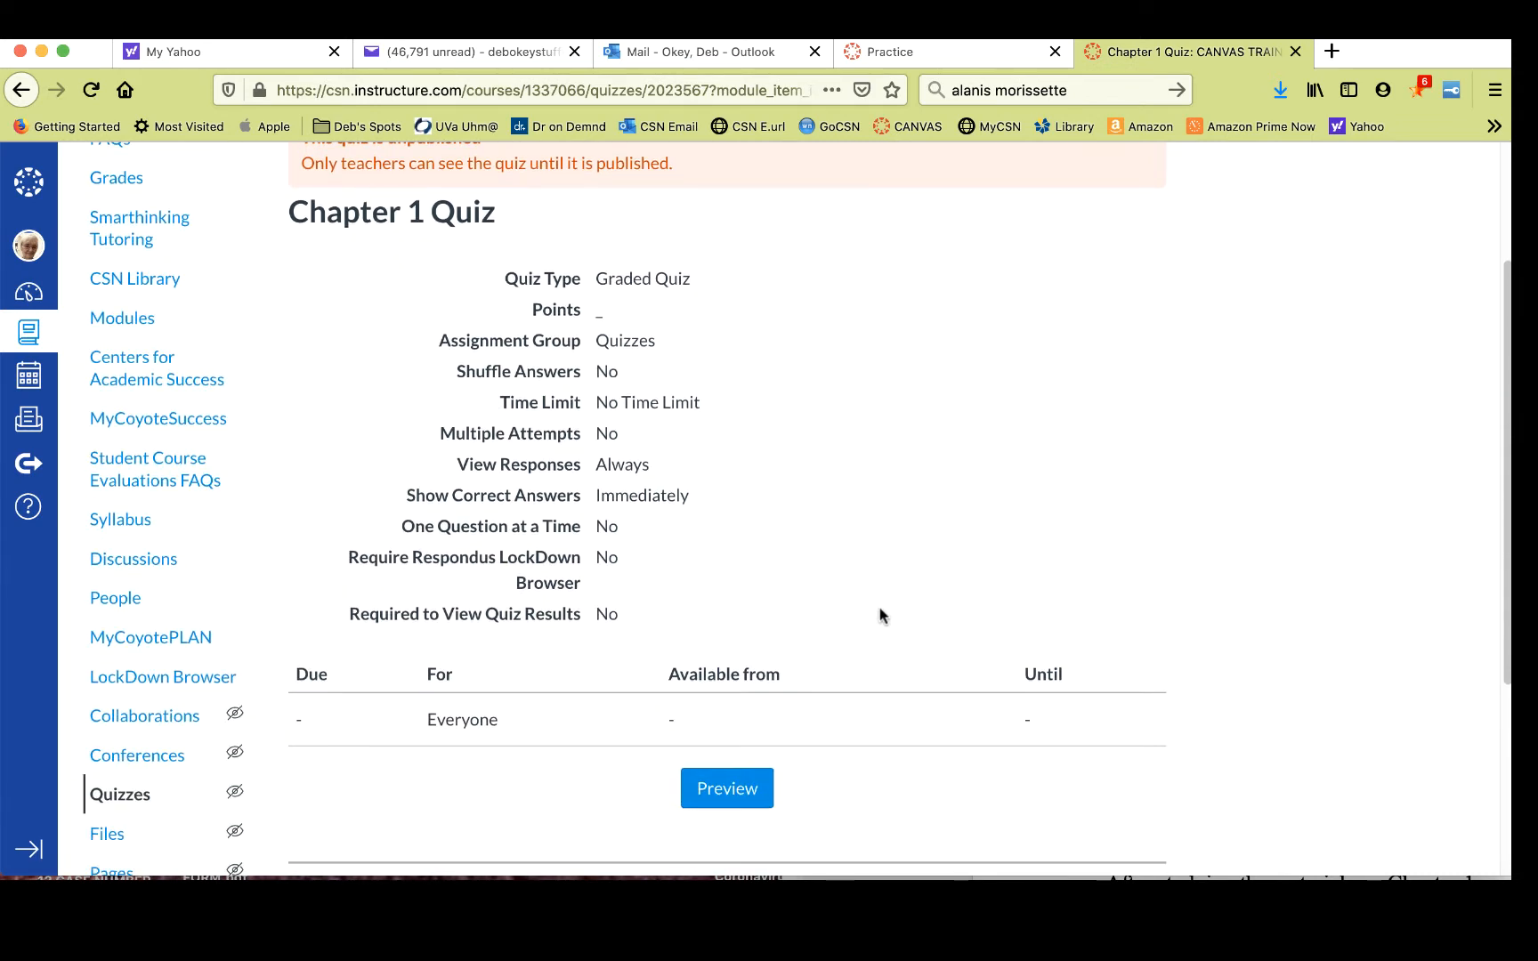
pyautogui.scroll(3, 881, 616)
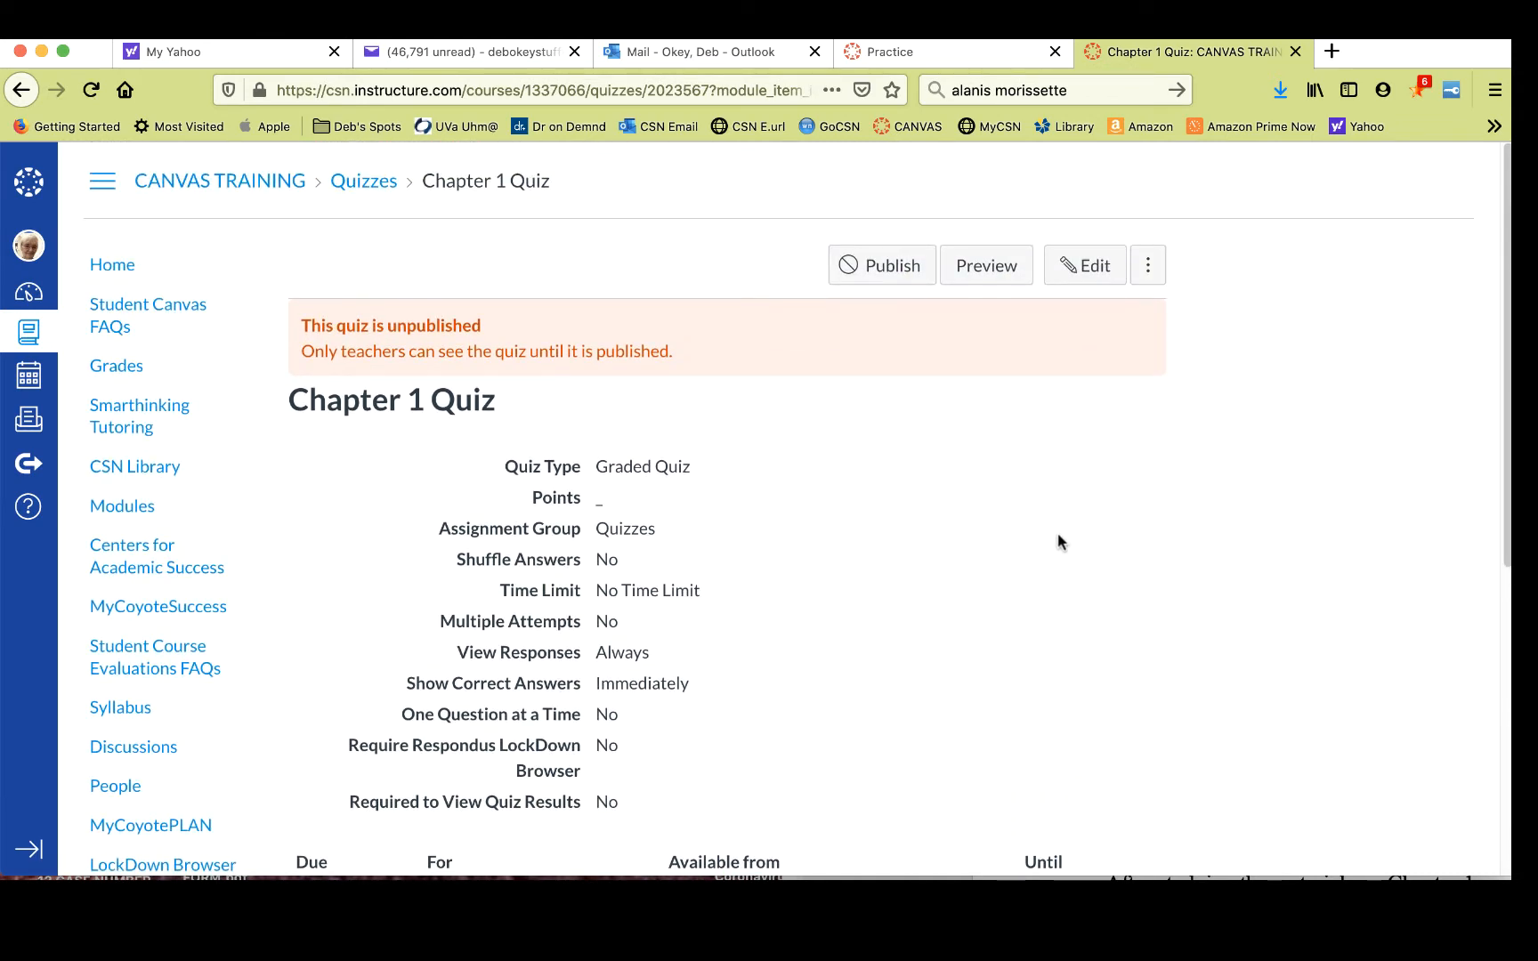
pyautogui.click(1086, 267)
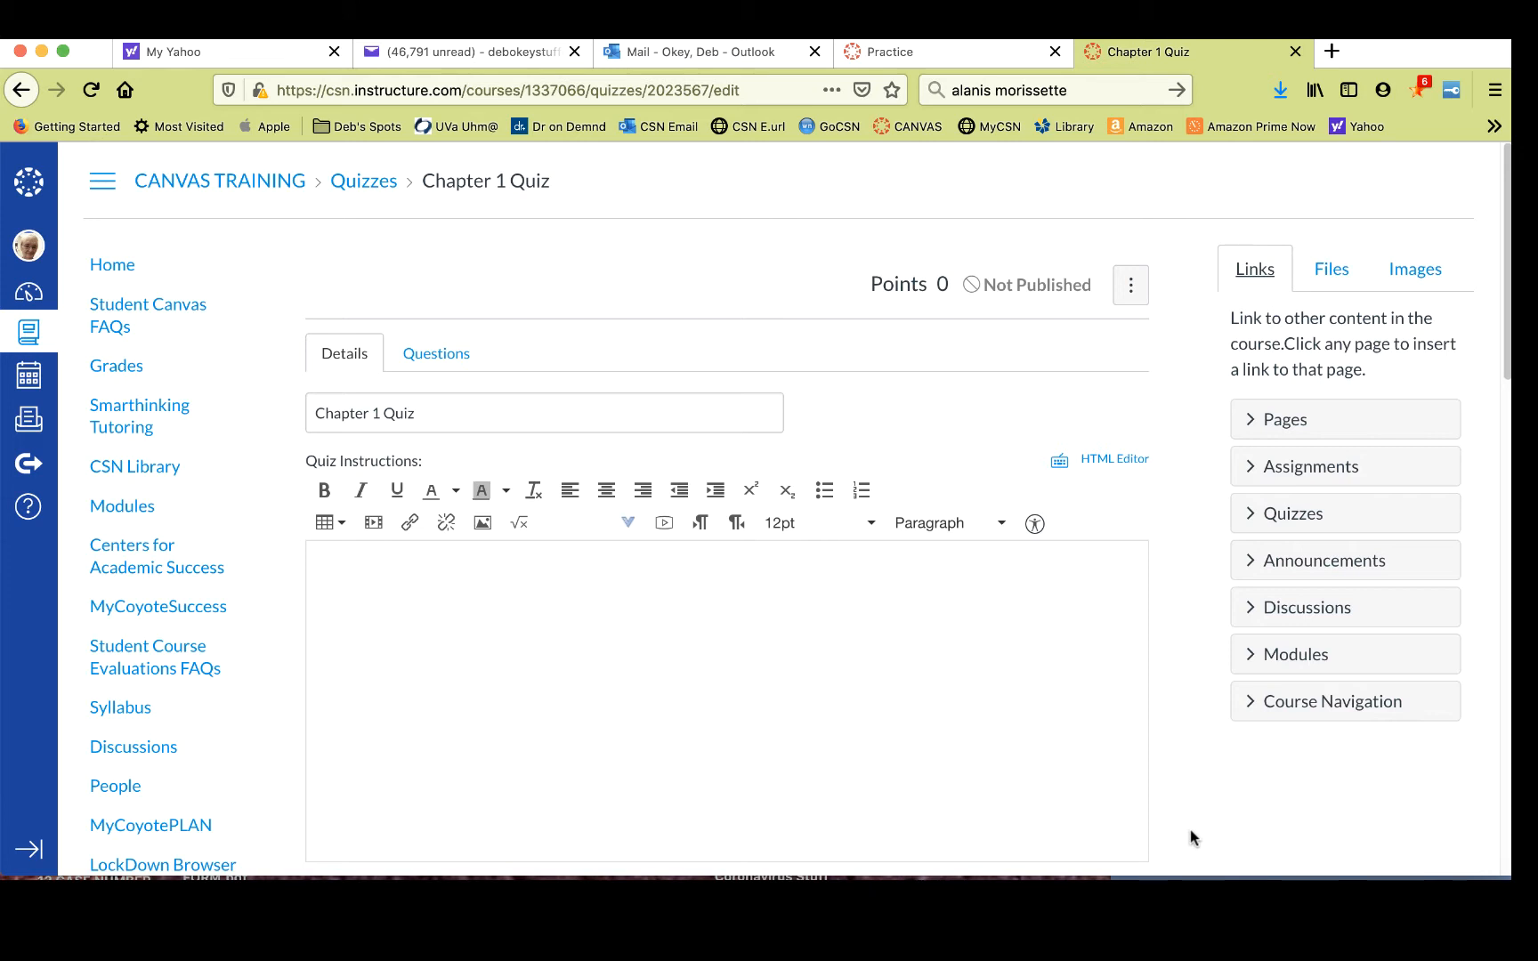
# - Paste the quiz instructions into the Quiz Instructions box and remove the blank lines between paragraphs
pyautogui.click(350, 580)
pyautogui.rightClick(349, 579)
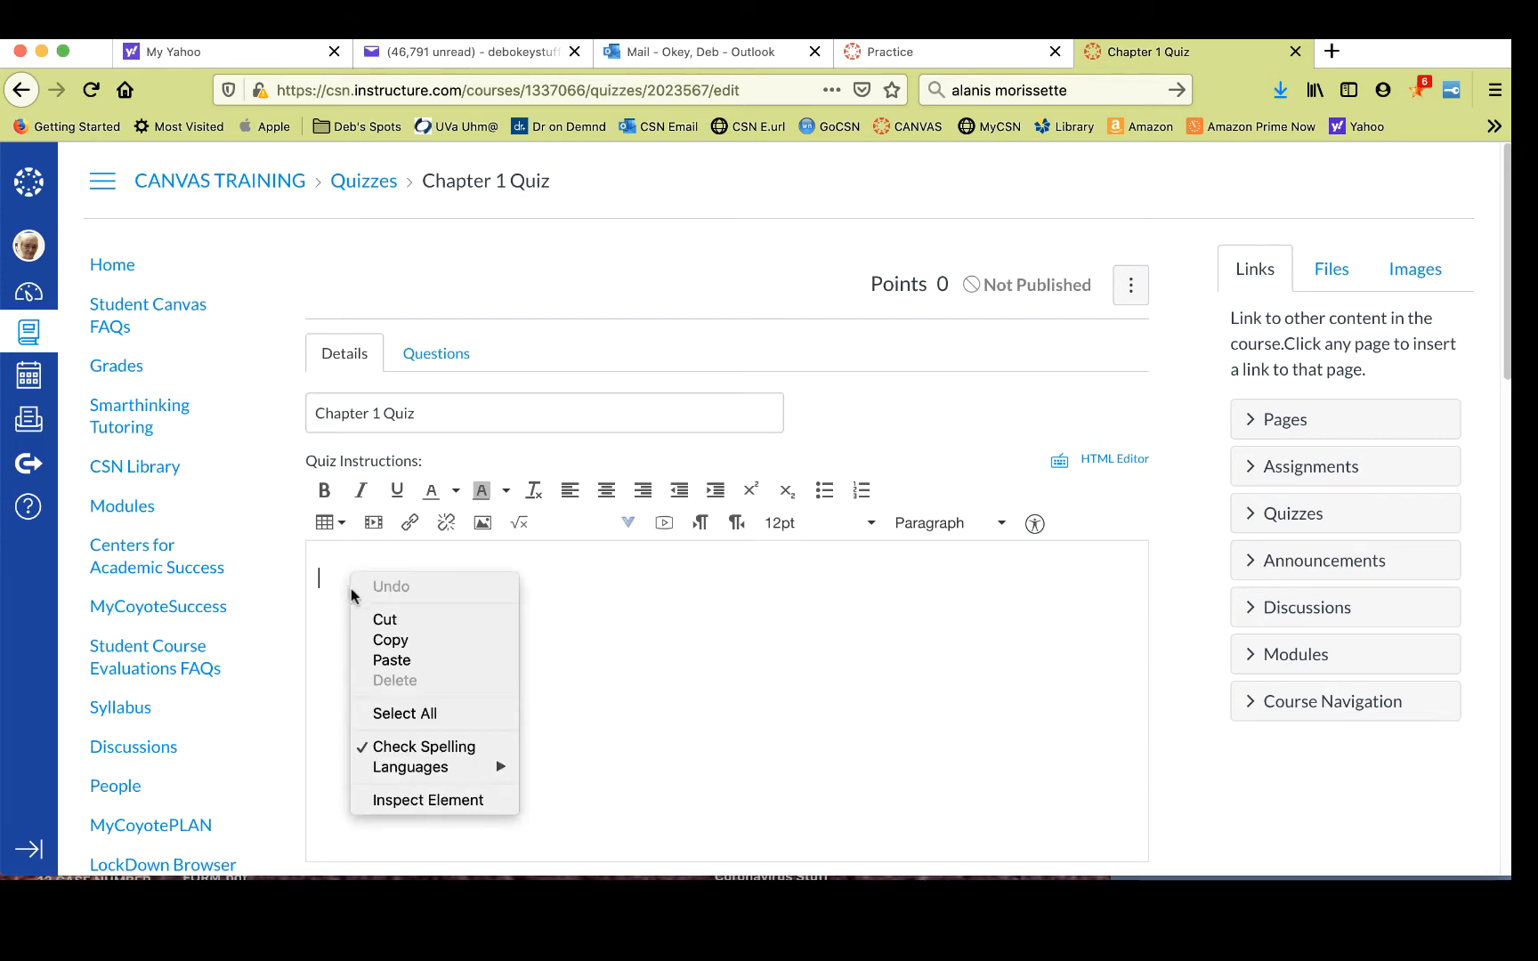
pyautogui.click(392, 660)
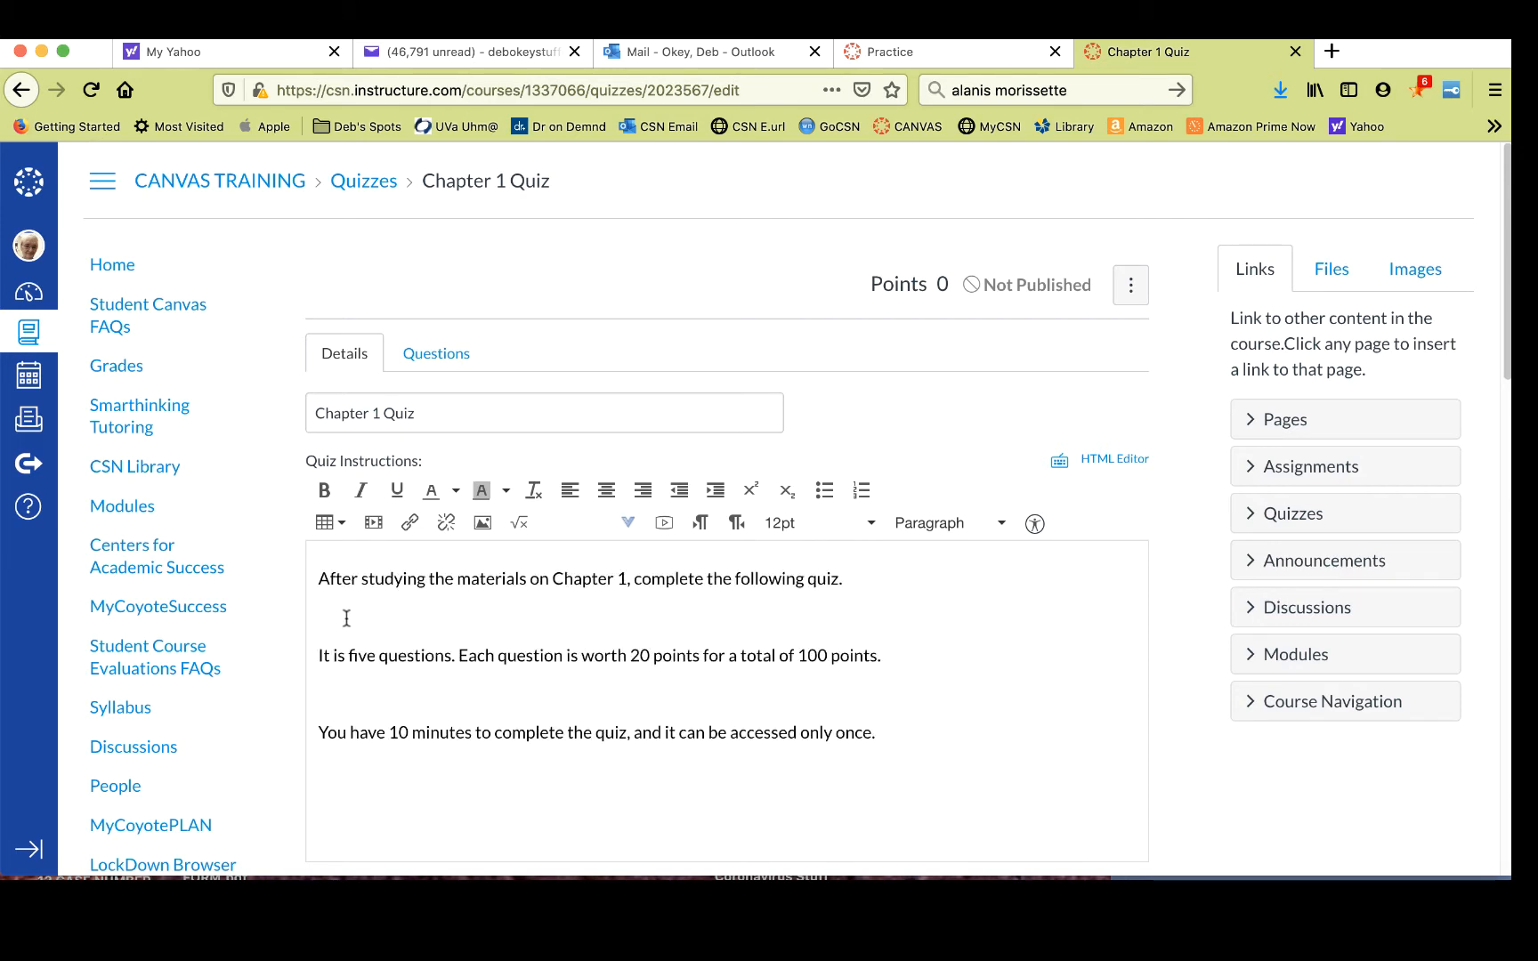
pyautogui.press('BackSpace')
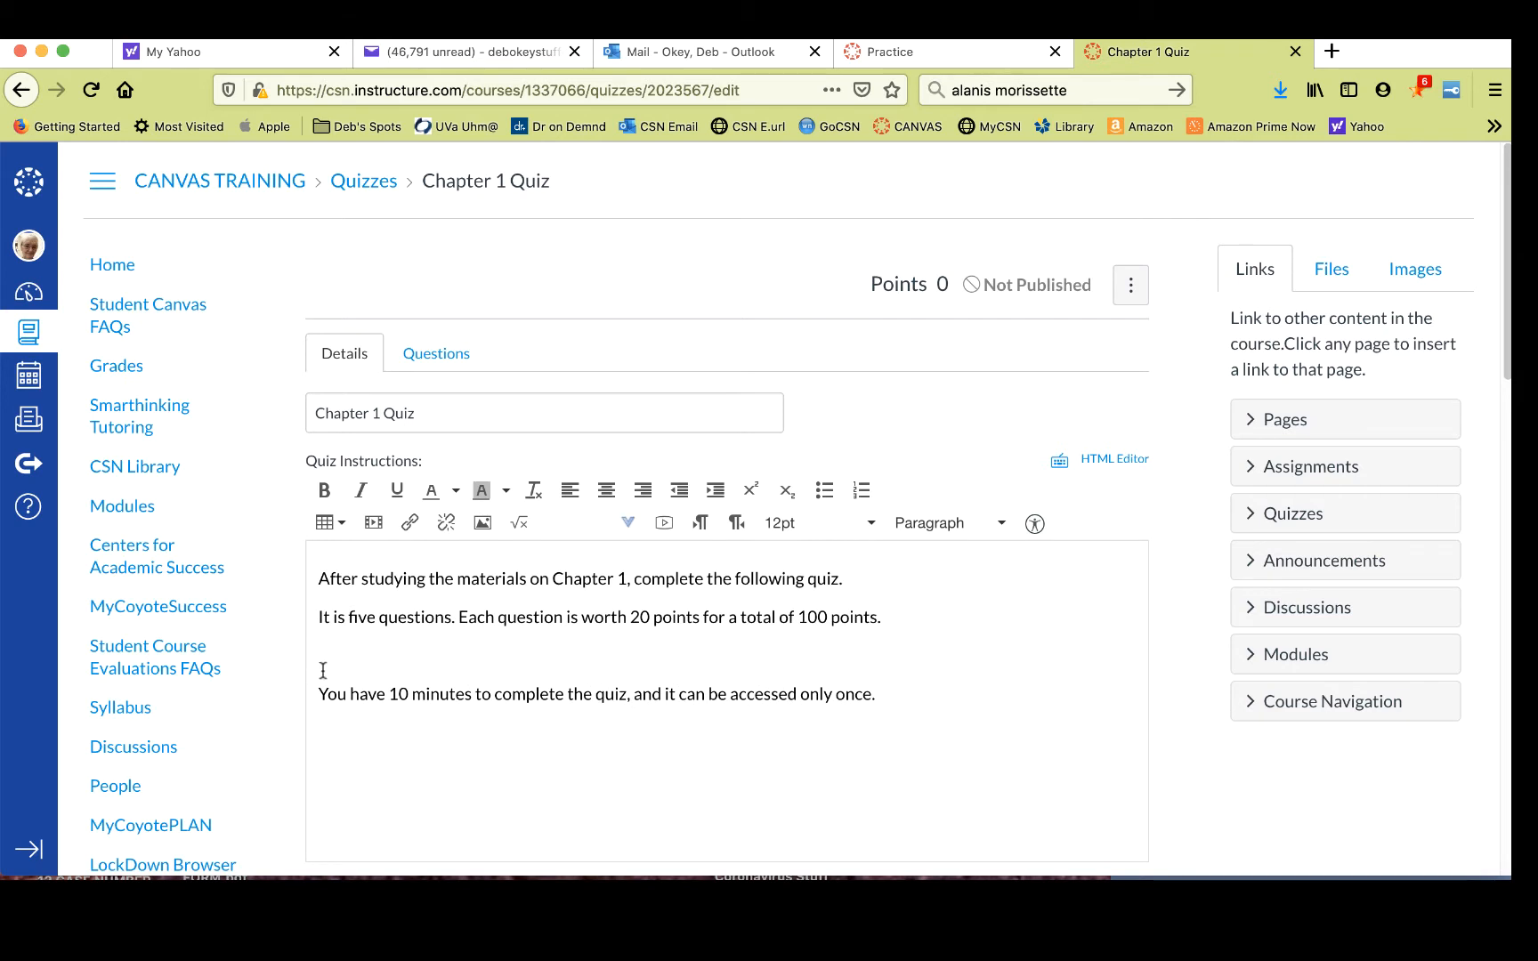
pyautogui.press('BackSpace')
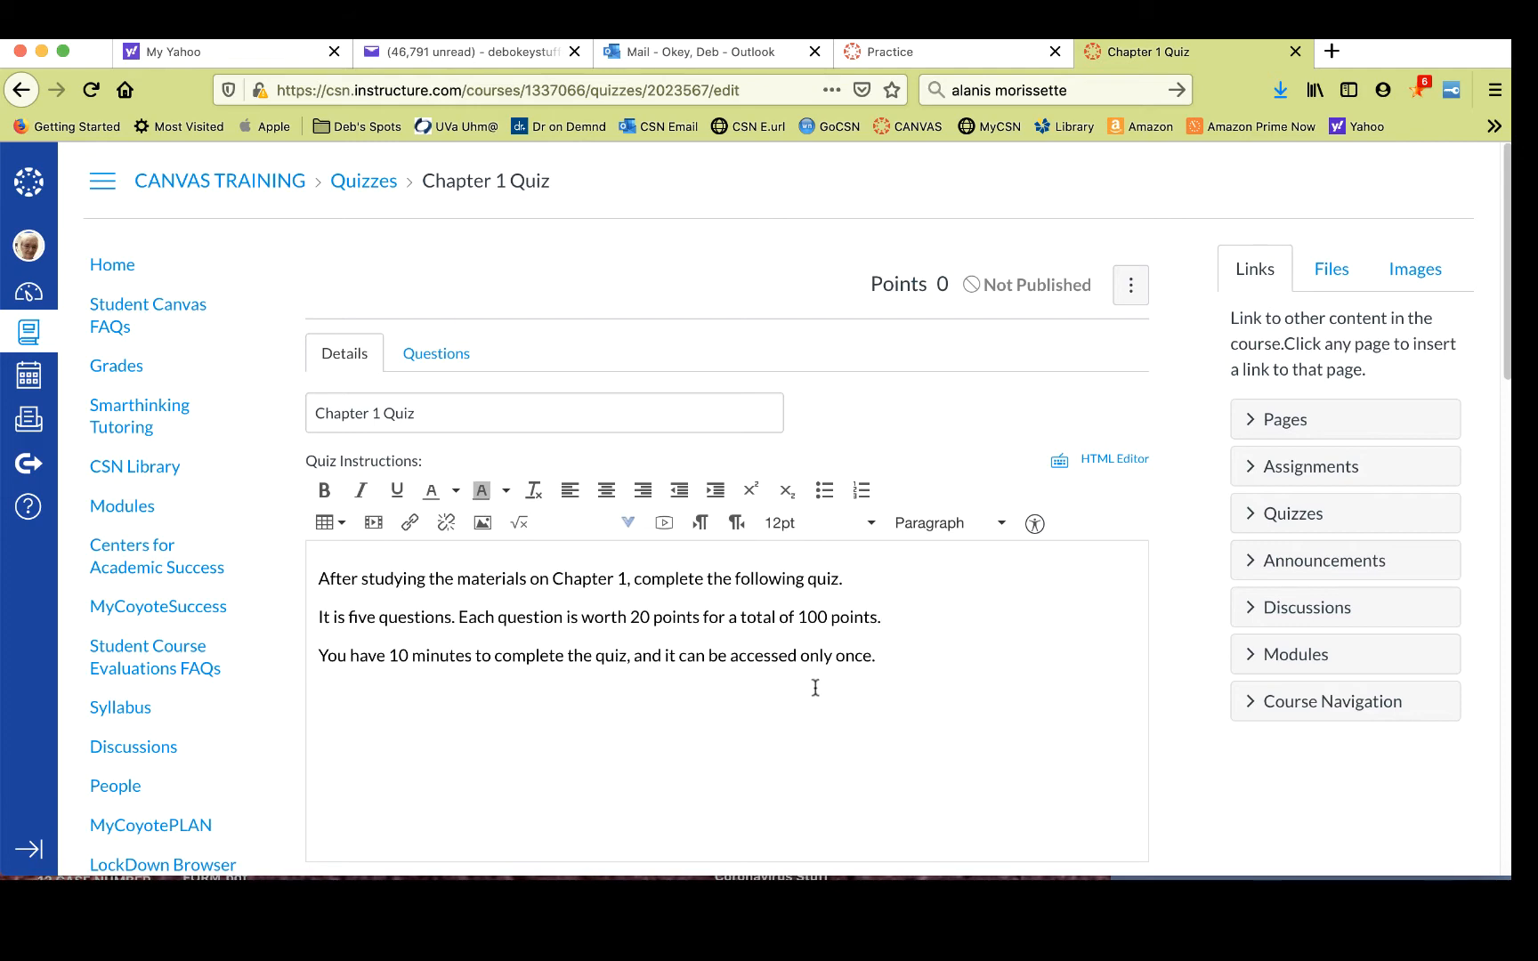
# - Set the quiz type to Graded Quiz and the assignment group to Quizzes
pyautogui.scroll(-2, 1046, 622)
pyautogui.scroll(-3, 1045, 621)
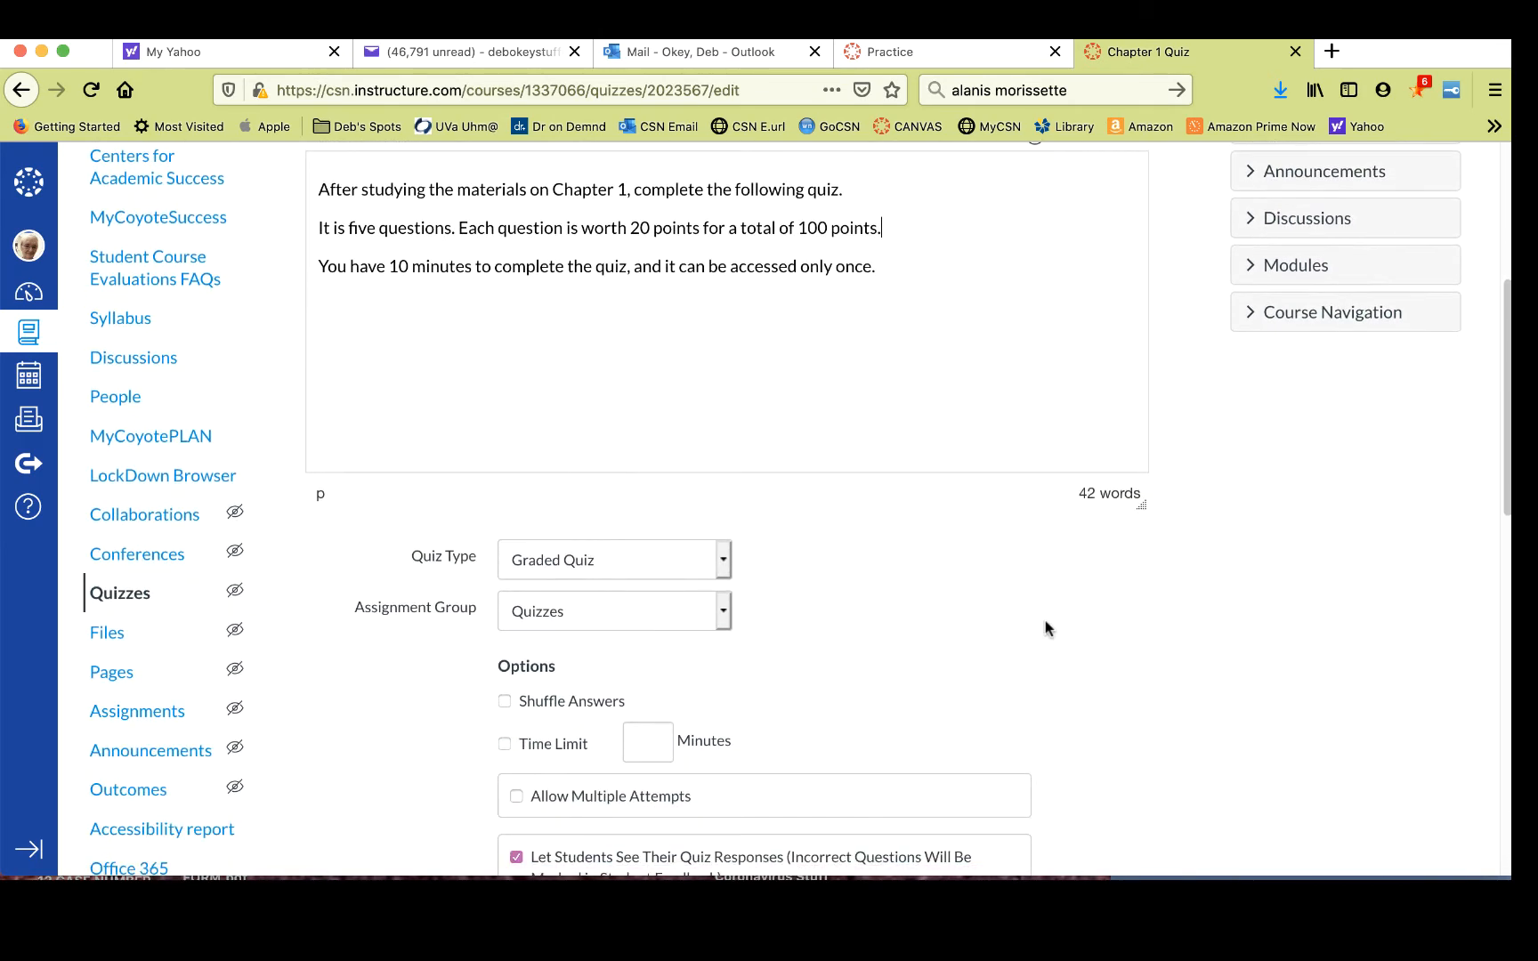
pyautogui.scroll(-2, 1045, 620)
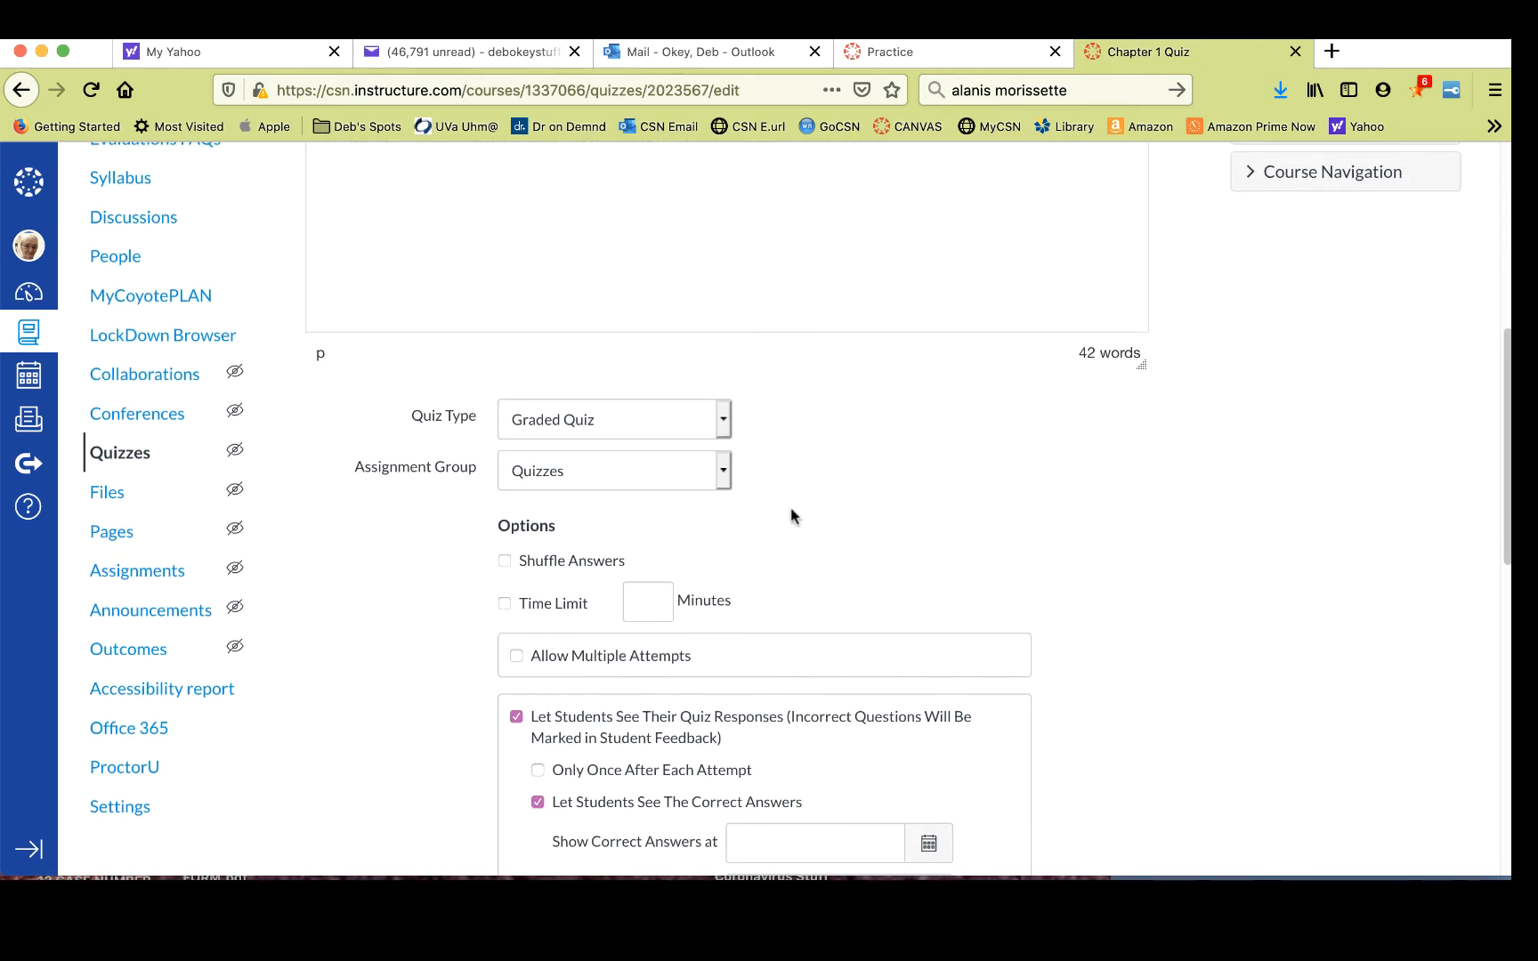
pyautogui.click(721, 424)
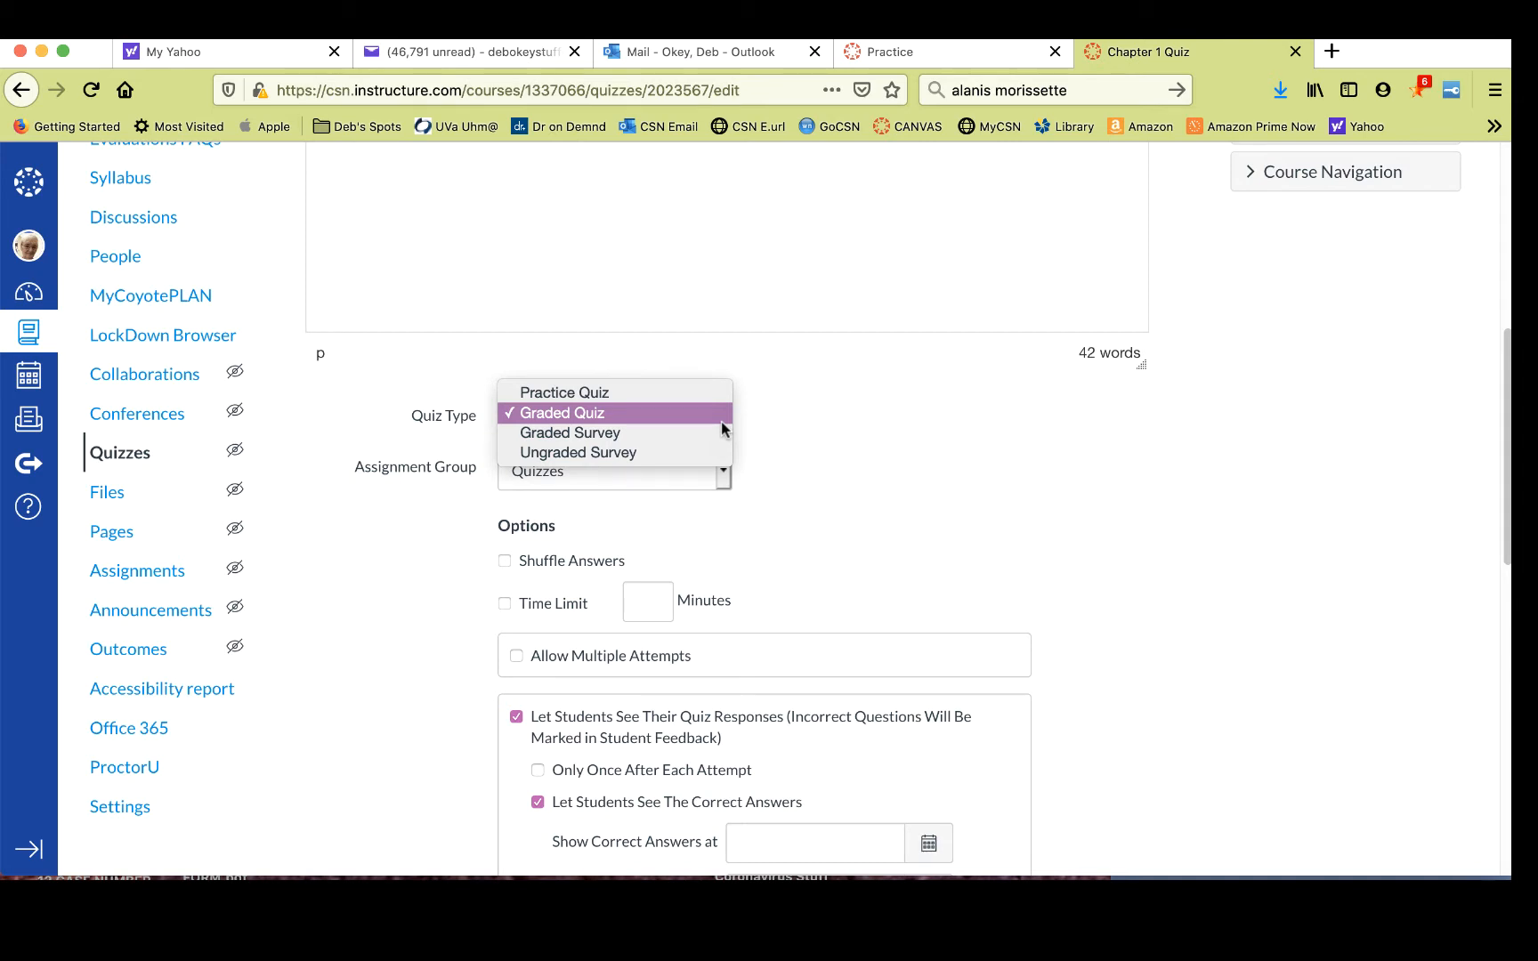
pyautogui.click(596, 413)
pyautogui.scroll(-2, 882, 433)
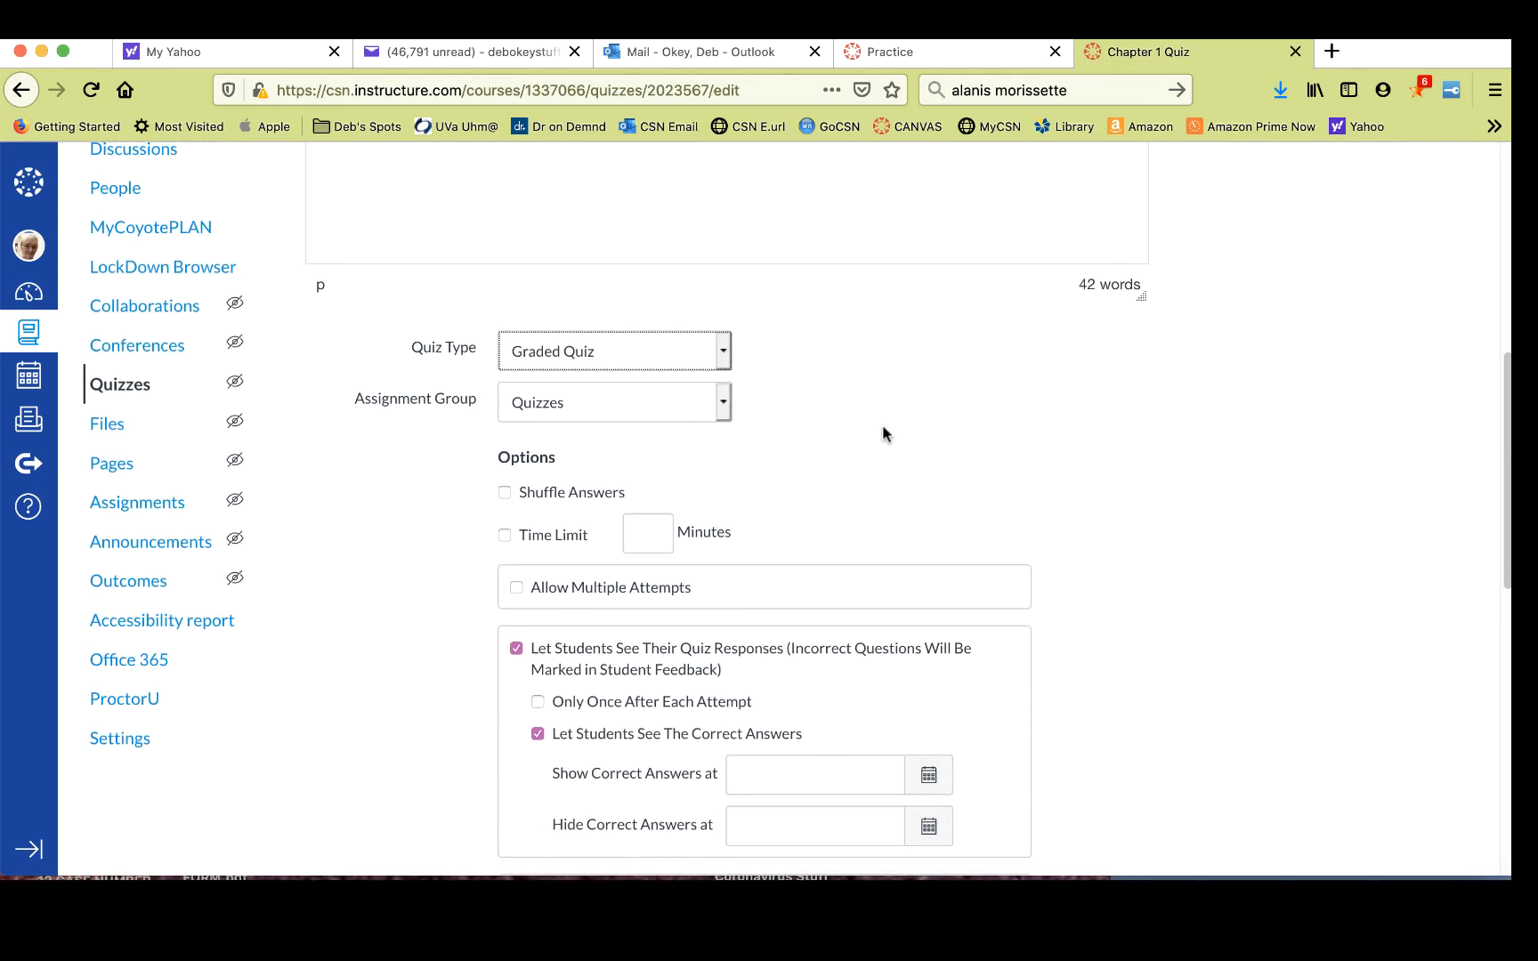
pyautogui.click(721, 406)
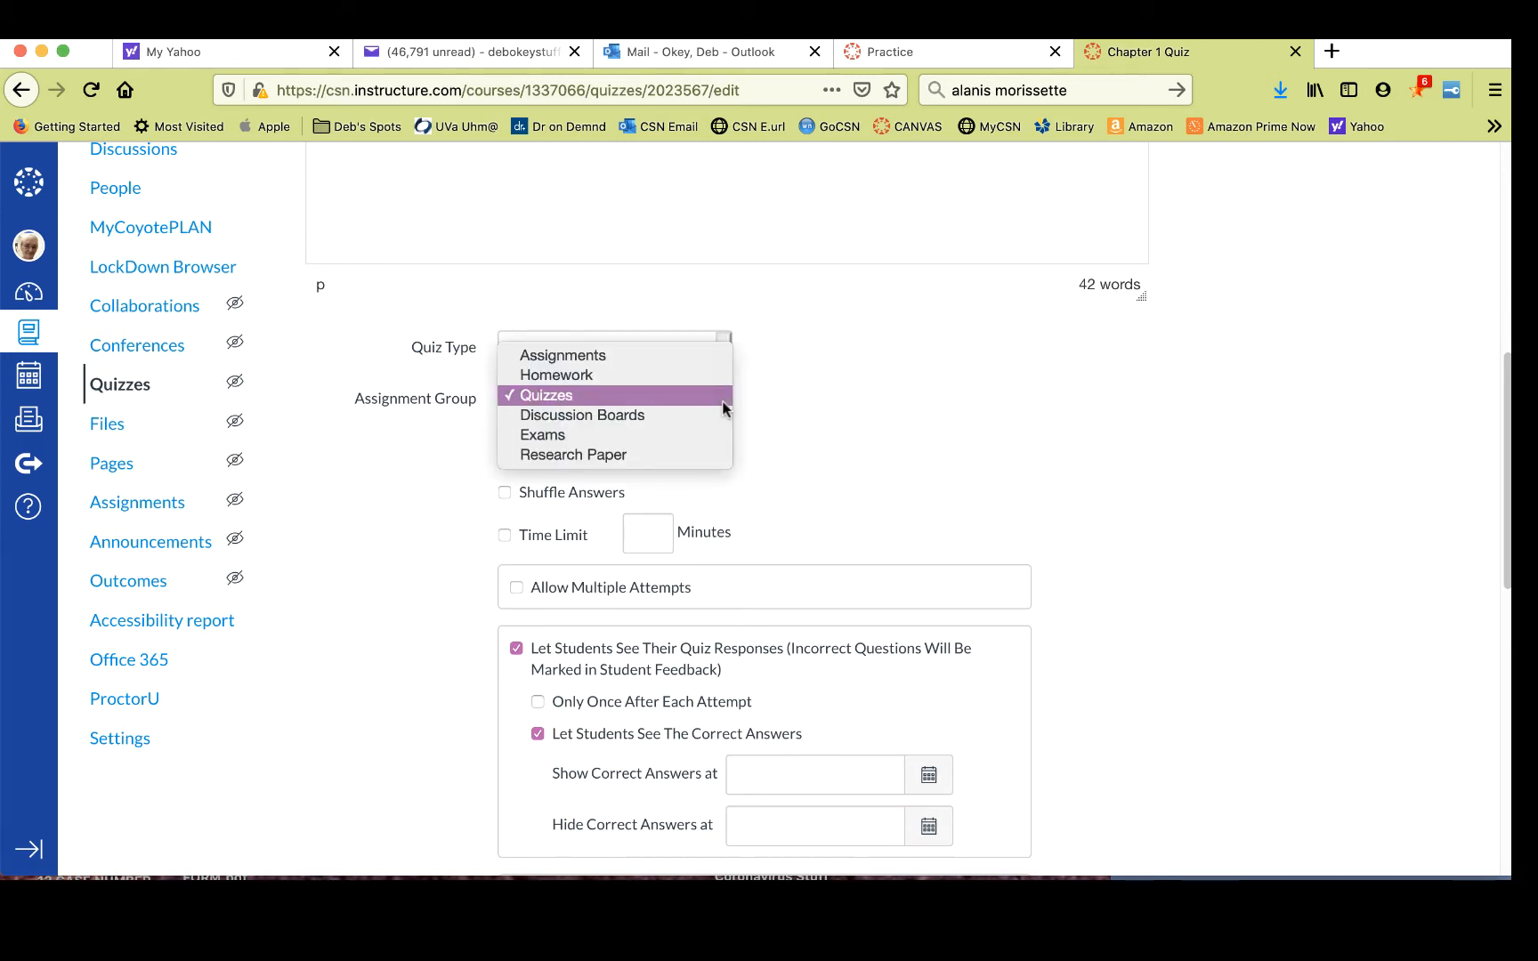
pyautogui.click(561, 400)
# - Enable a time limit of 10 minutes for the quiz
pyautogui.scroll(-3, 899, 412)
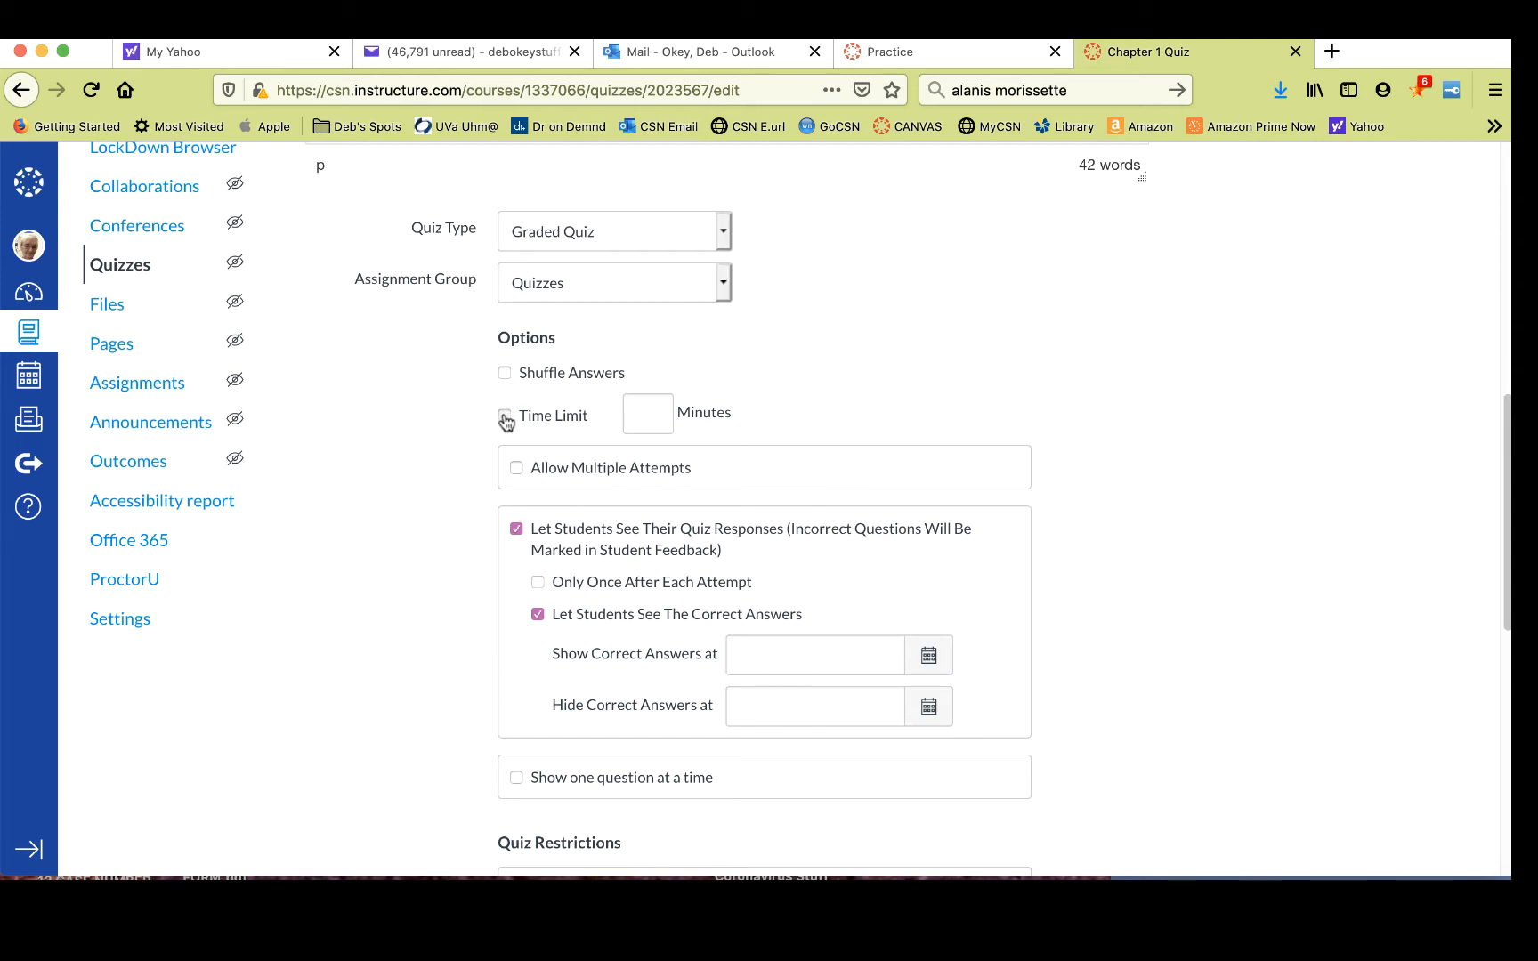
pyautogui.click(505, 416)
pyautogui.write('10')
pyautogui.click(954, 362)
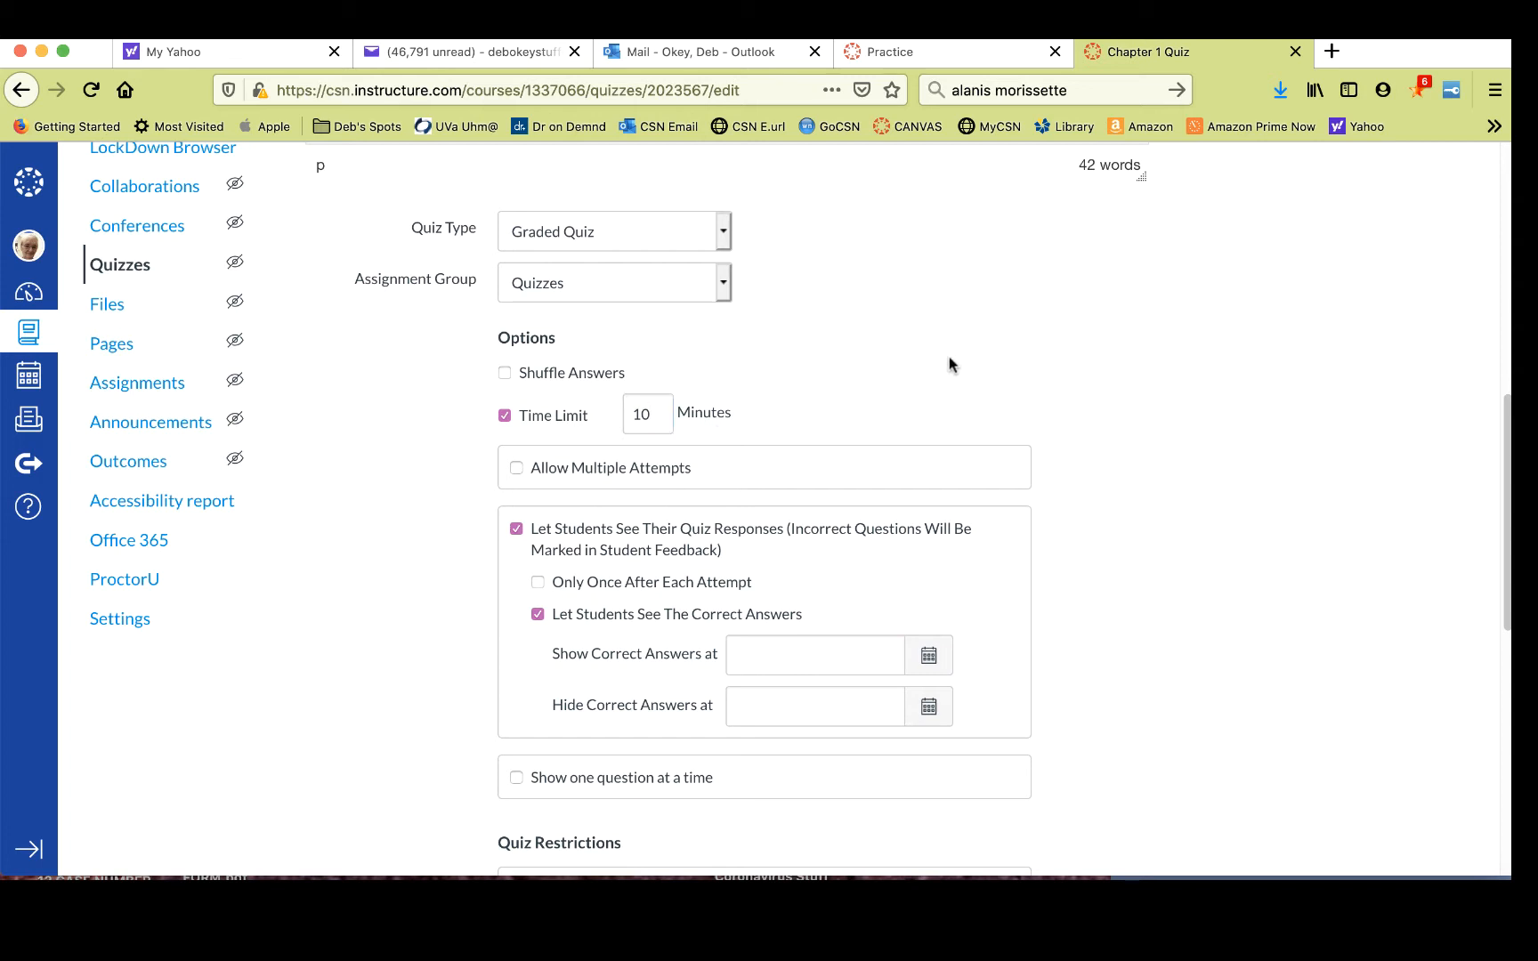
pyautogui.click(517, 469)
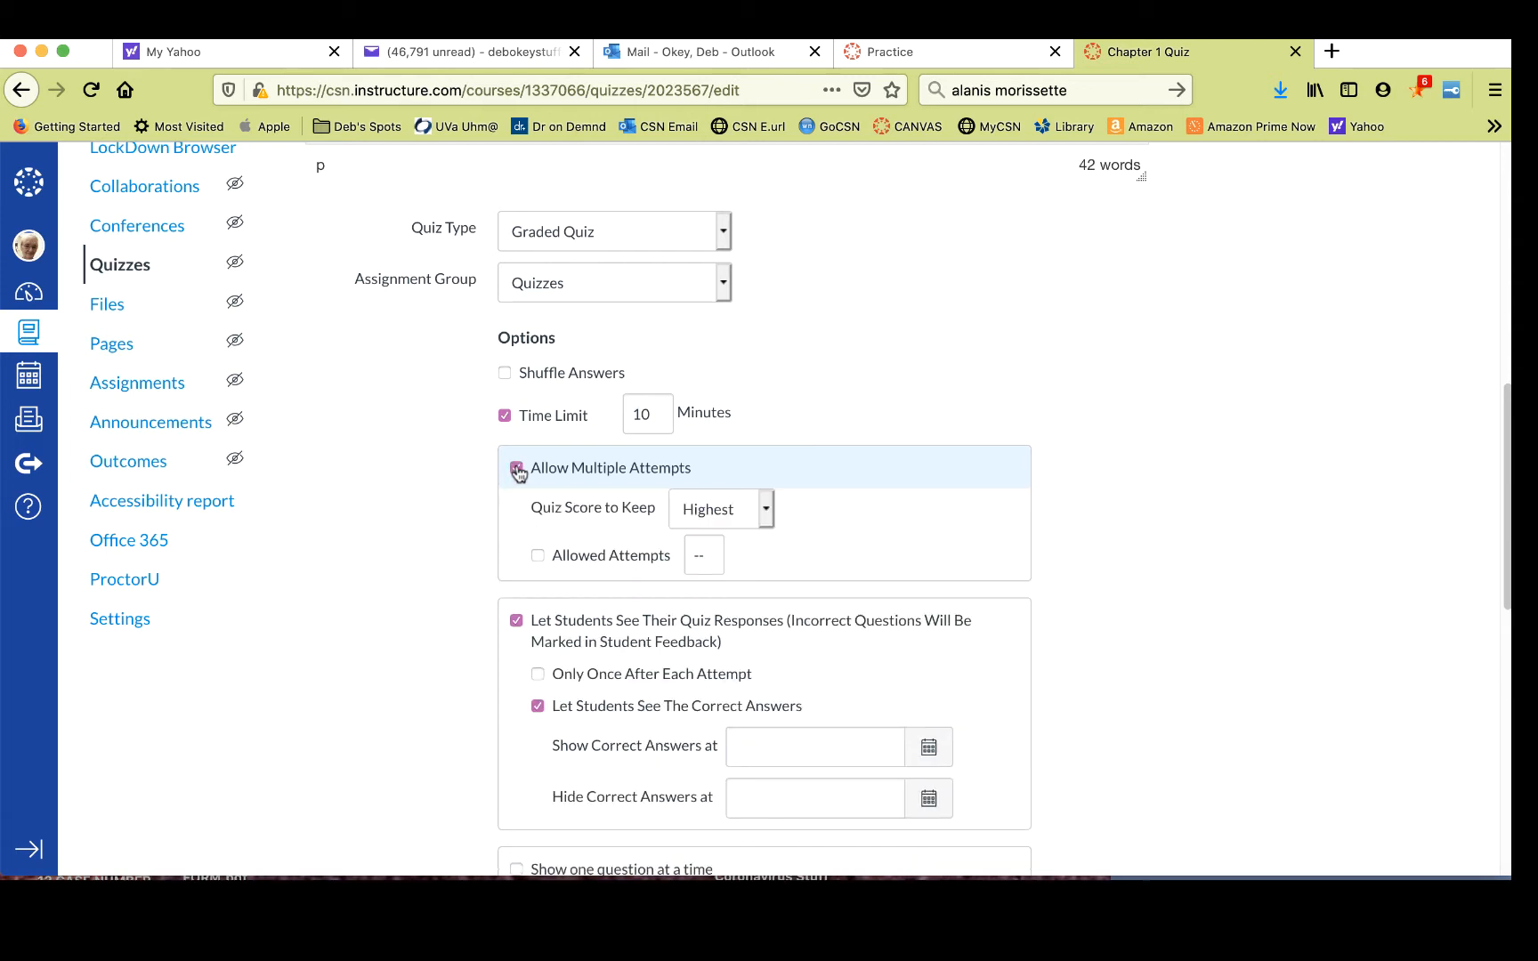
pyautogui.click(764, 512)
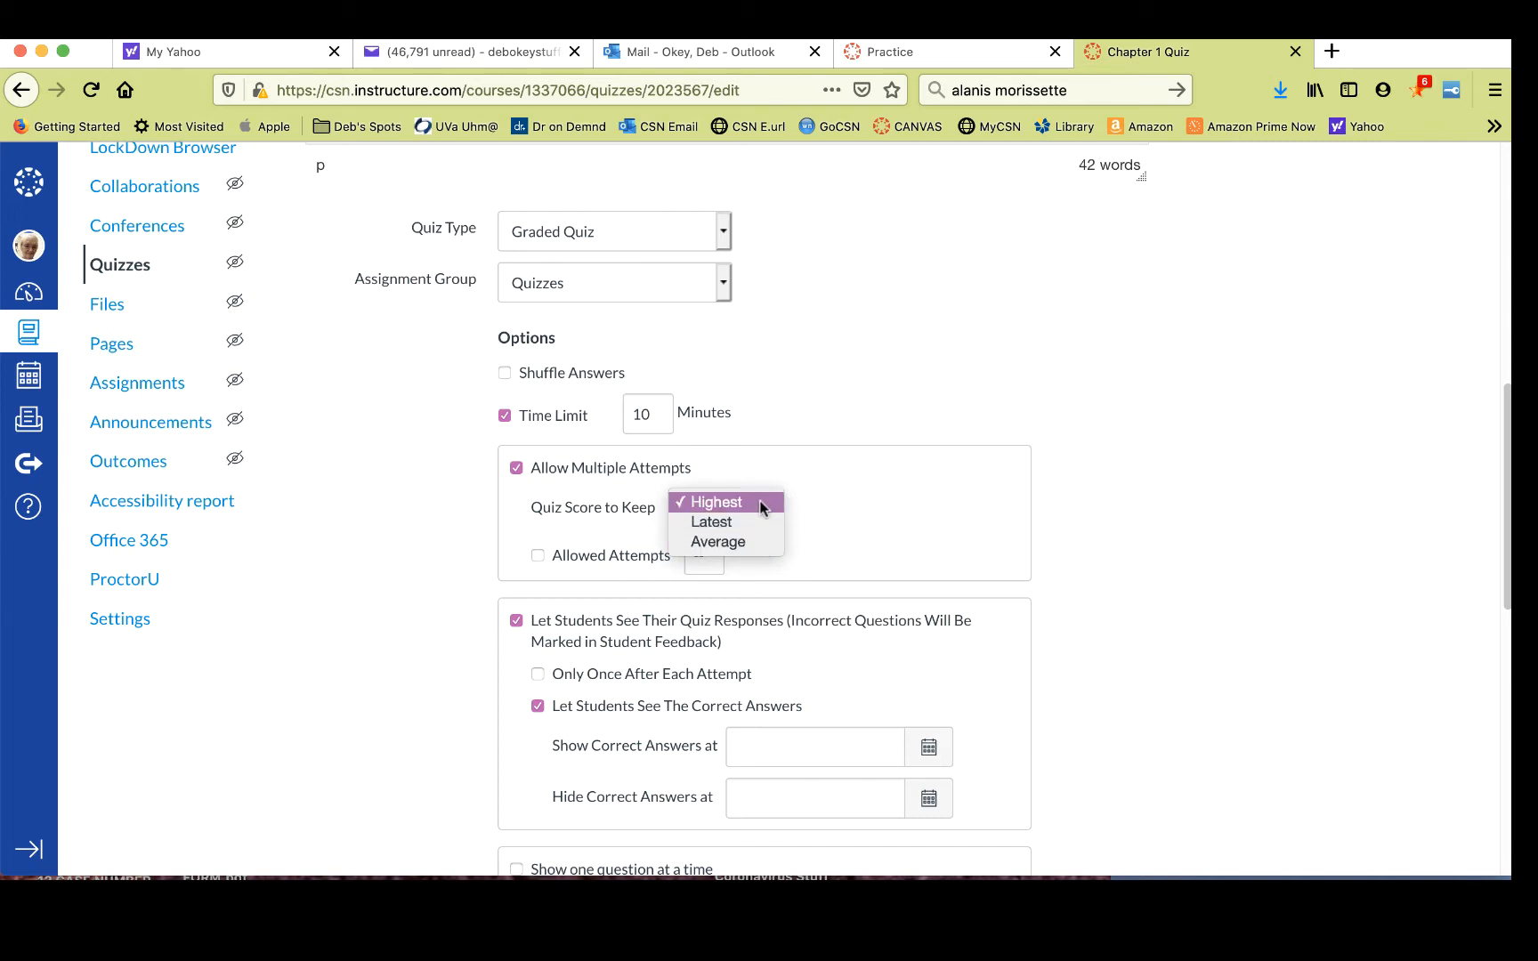
pyautogui.click(761, 507)
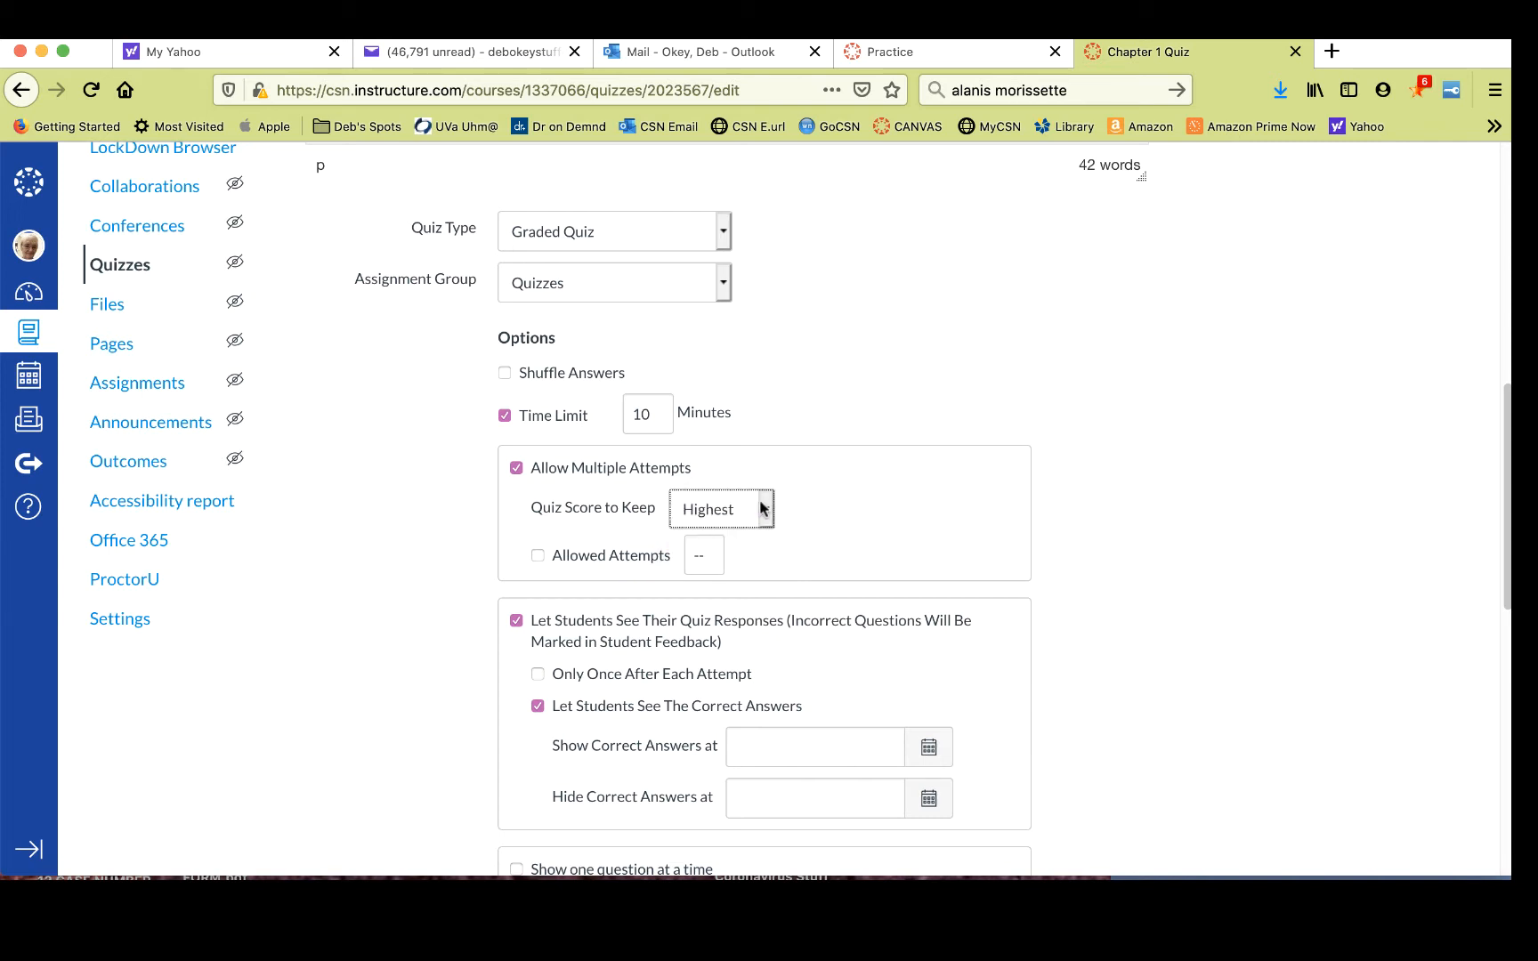
pyautogui.click(541, 557)
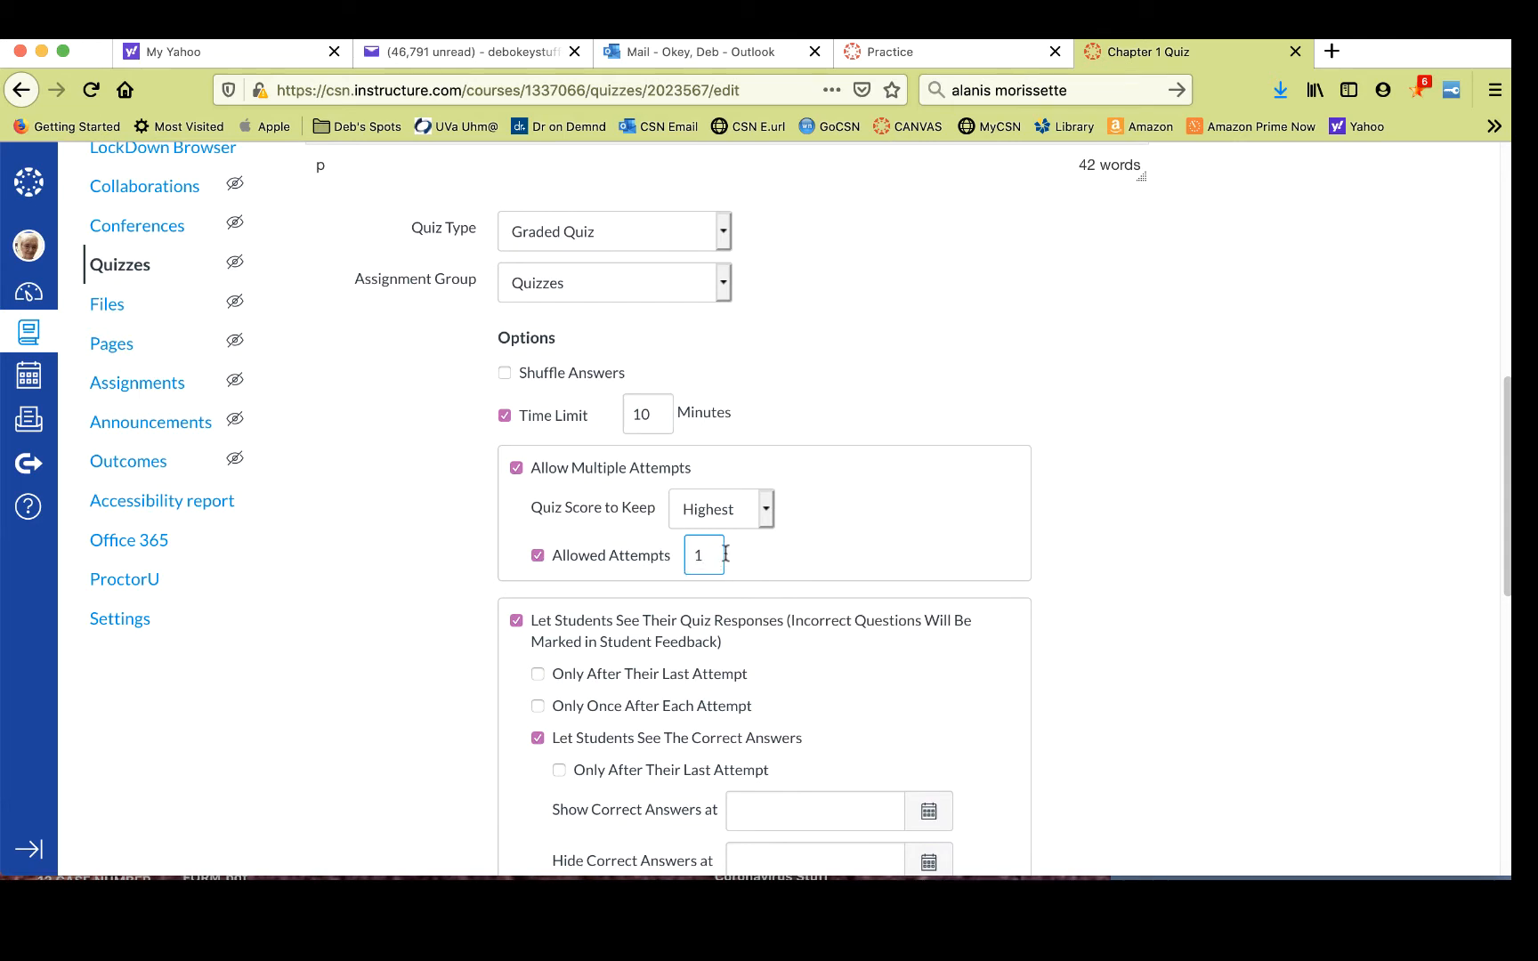
pyautogui.click(539, 557)
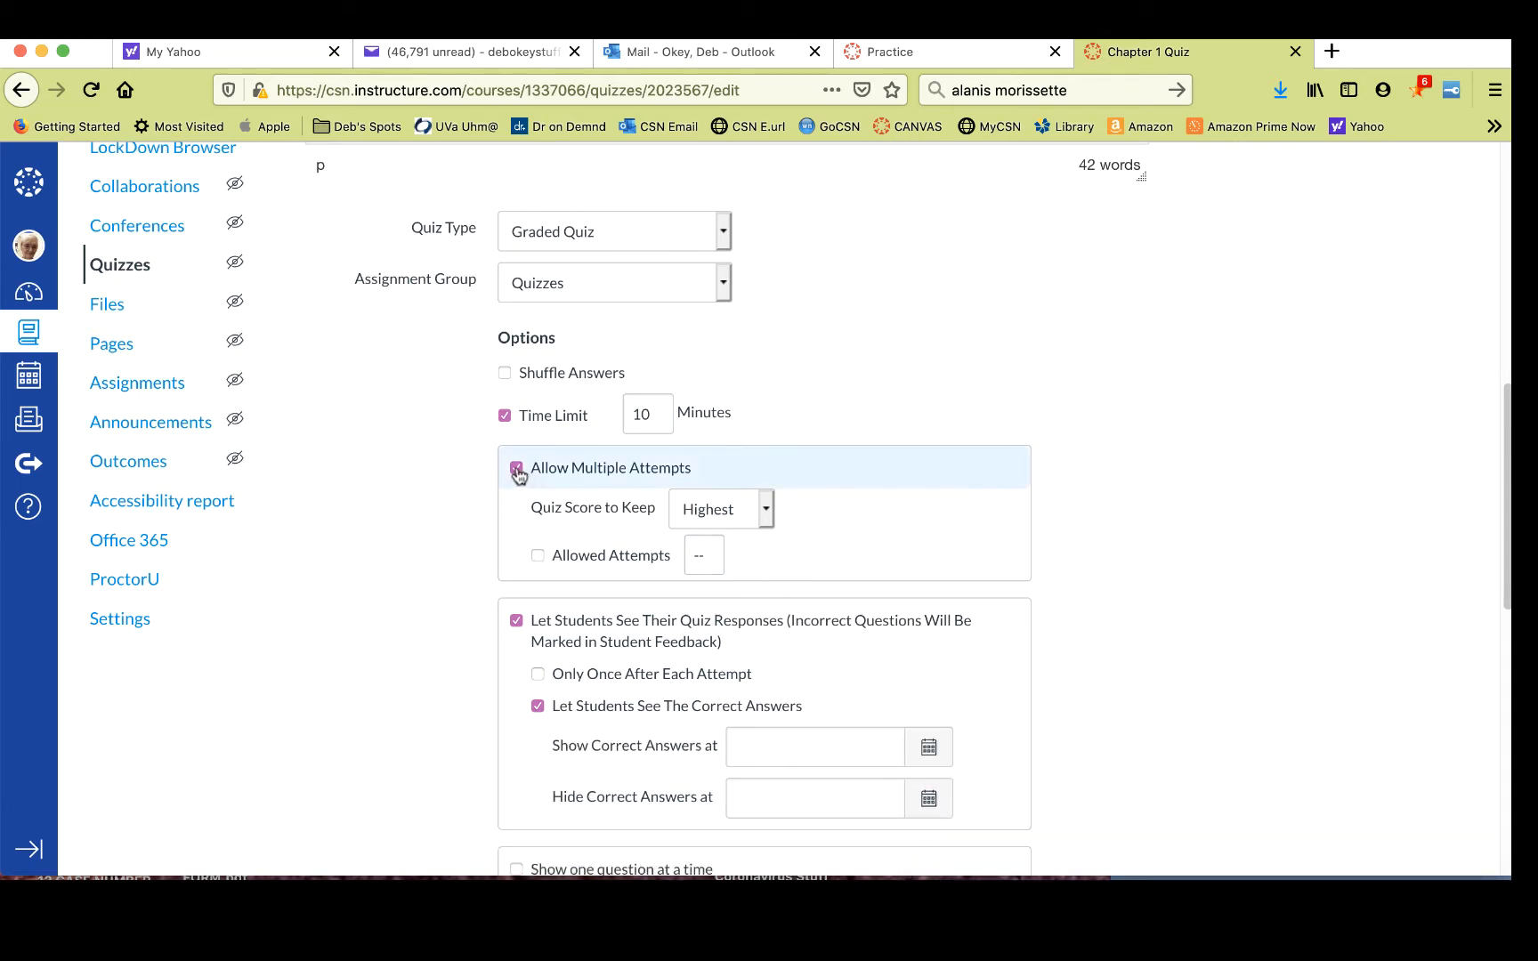
pyautogui.click(518, 470)
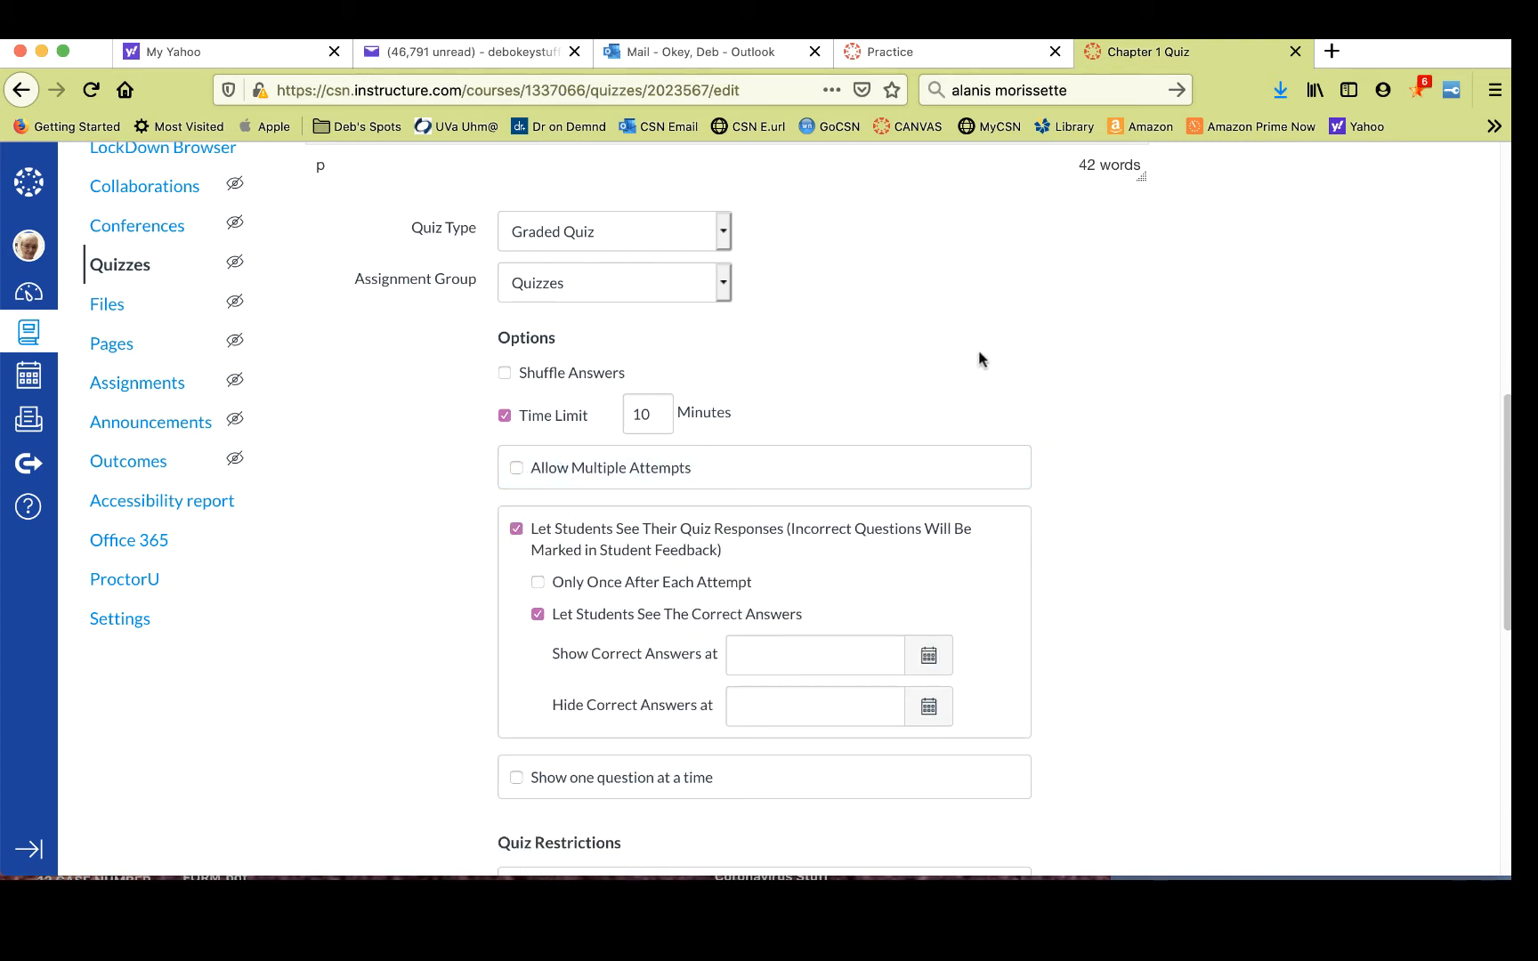
# - Examine the date picker for when correct answers are shown
pyautogui.scroll(-5, 979, 359)
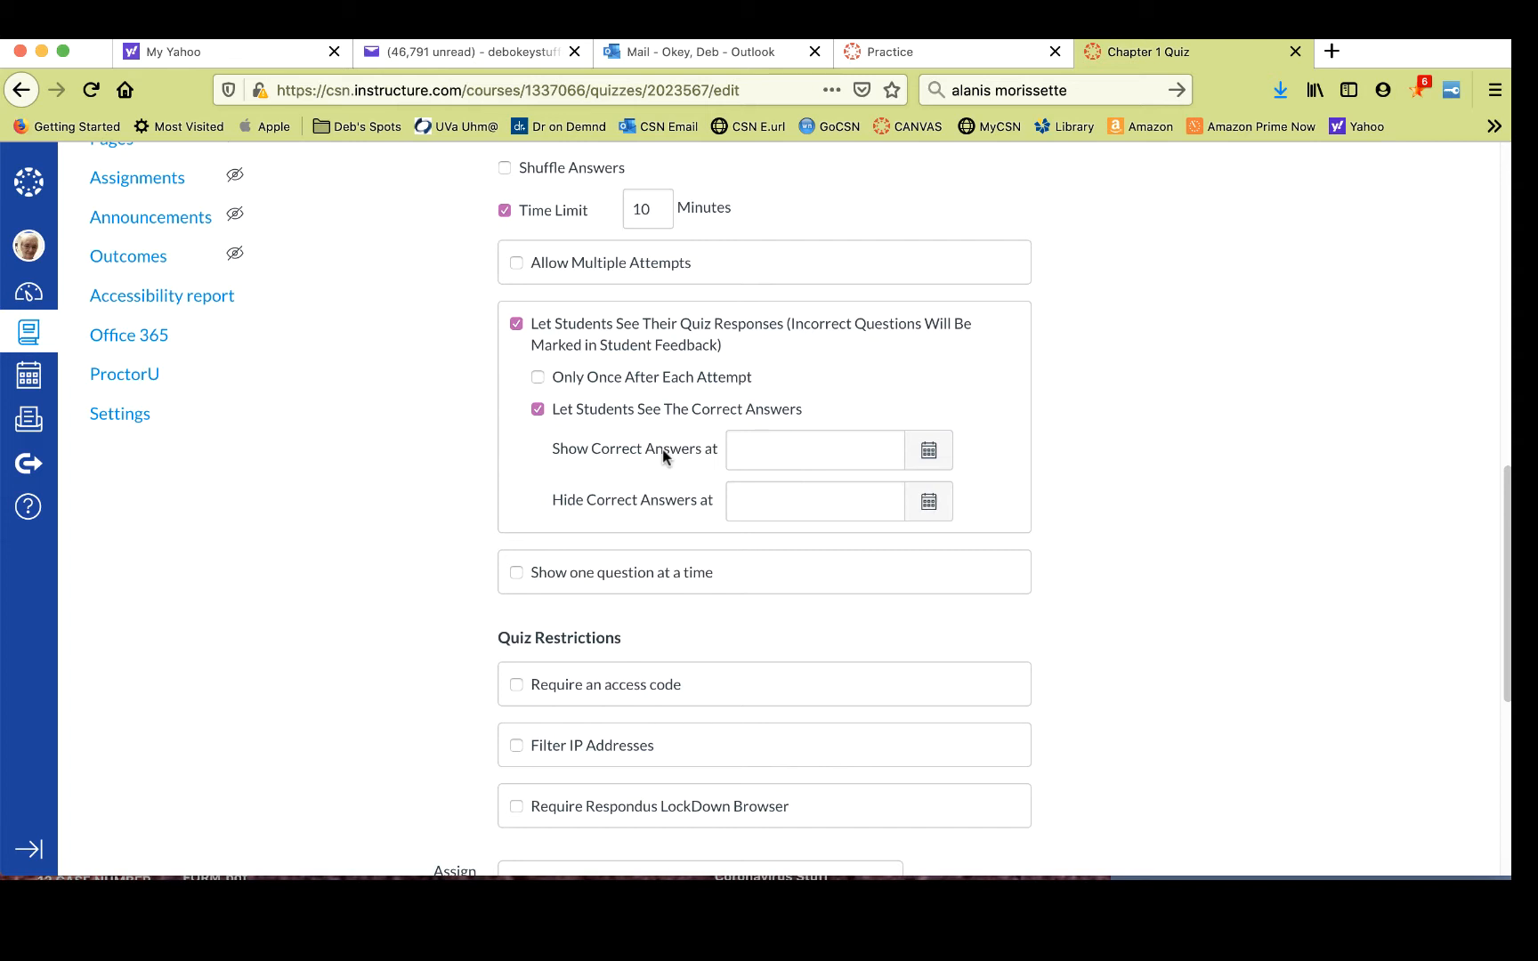
pyautogui.click(929, 451)
pyautogui.click(929, 451)
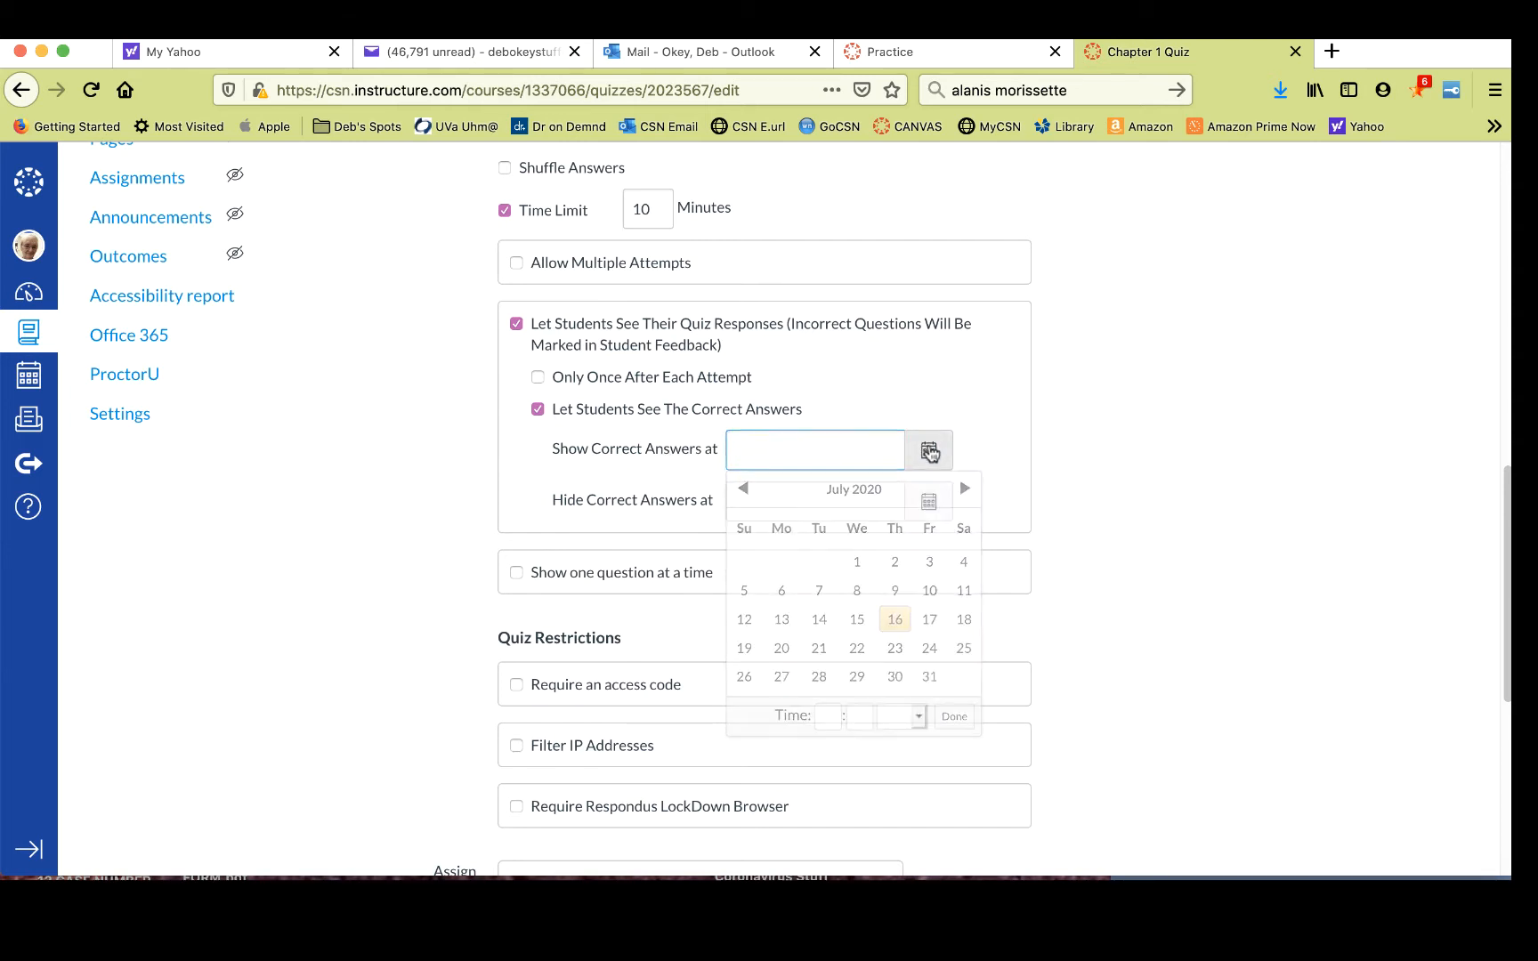
pyautogui.click(929, 451)
pyautogui.click(1195, 418)
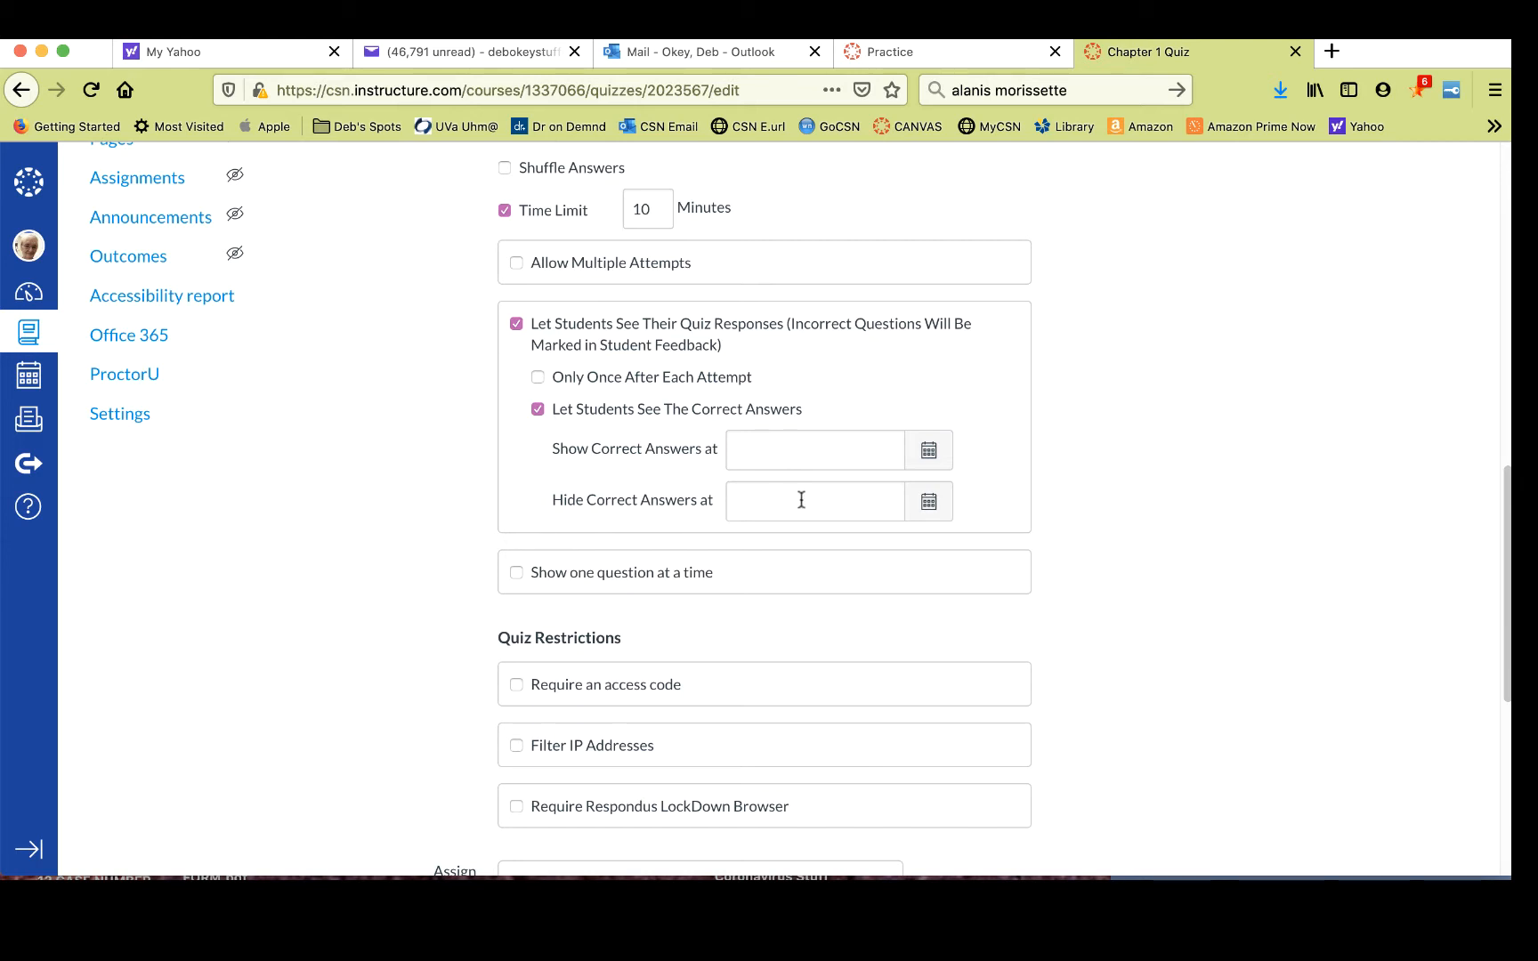
# - Examine the date picker for when correct answers are hidden
pyautogui.click(931, 501)
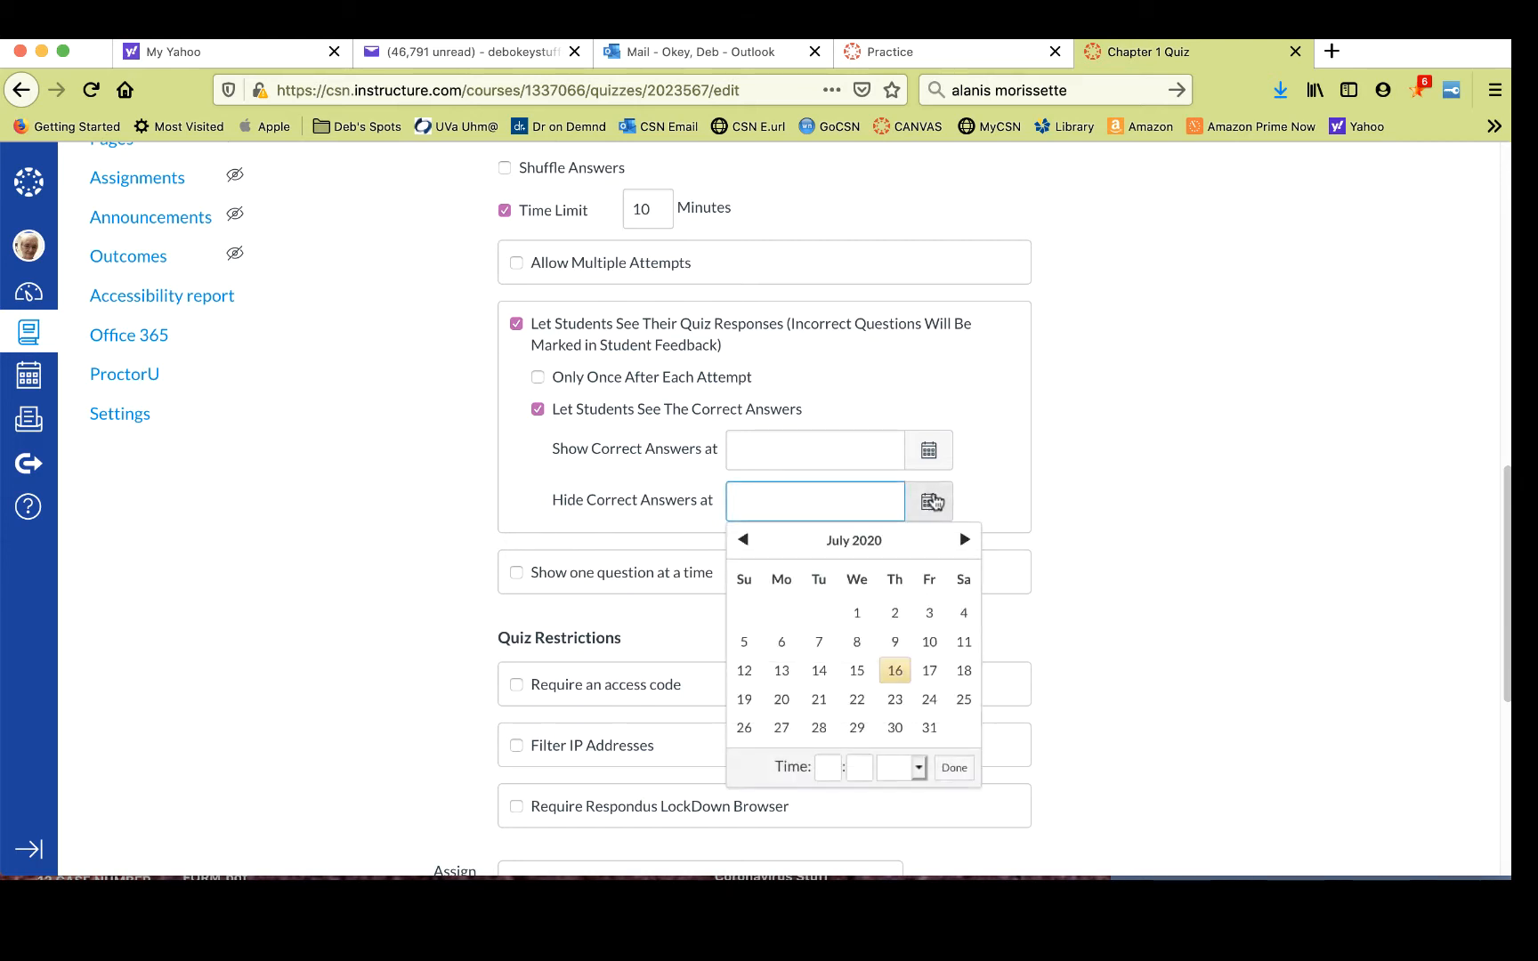
pyautogui.click(932, 502)
pyautogui.click(931, 501)
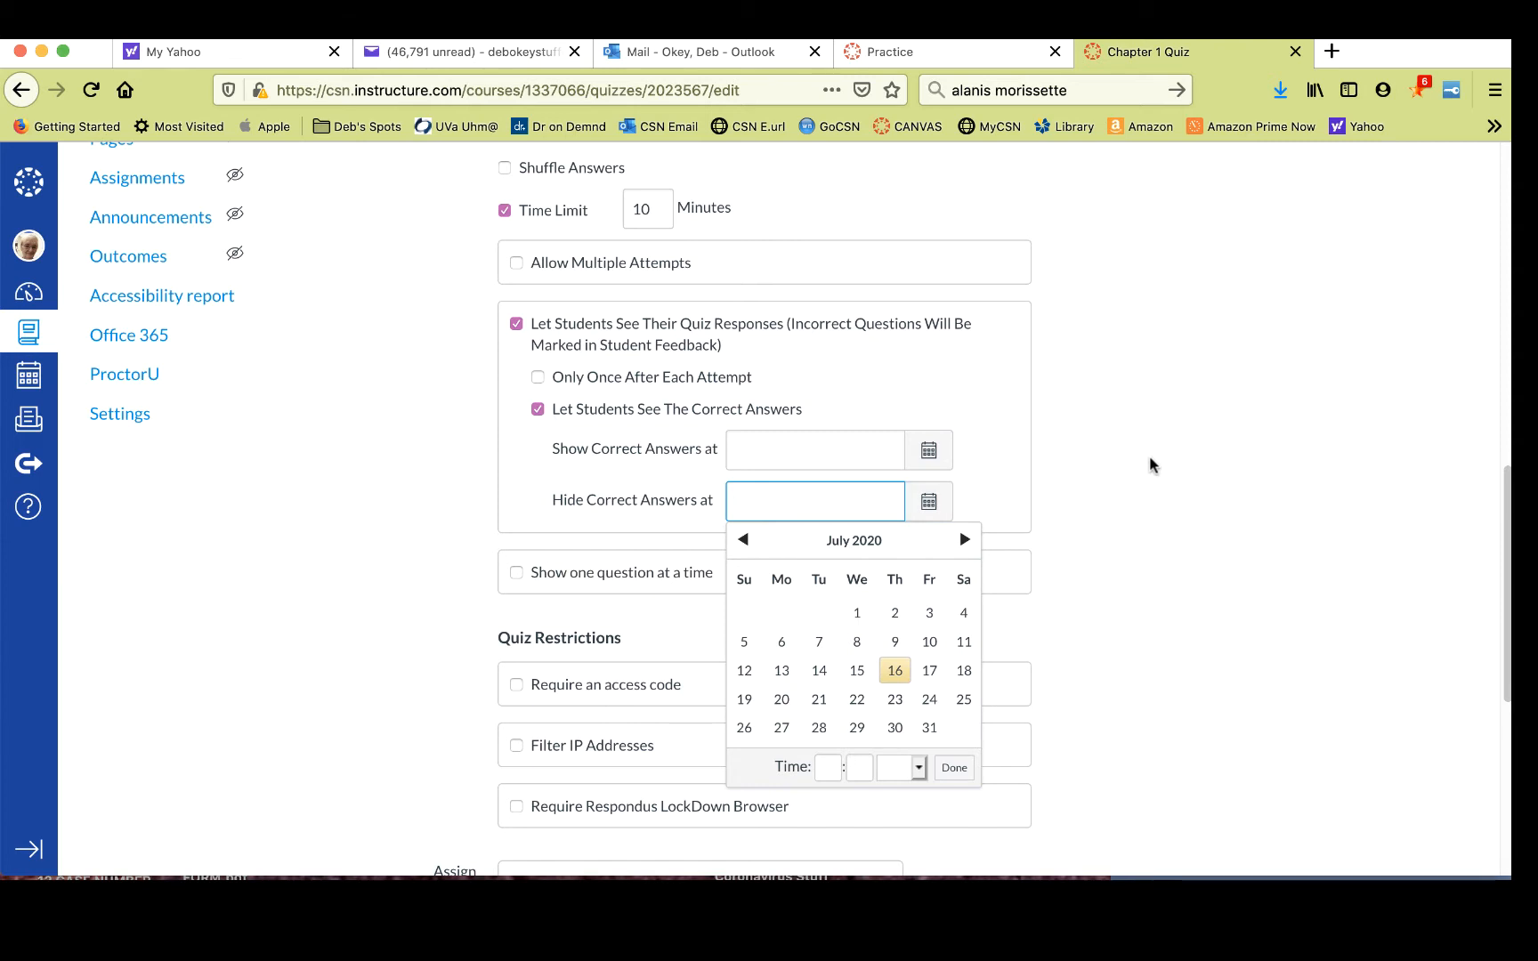
pyautogui.click(1148, 464)
pyautogui.scroll(-5, 1149, 463)
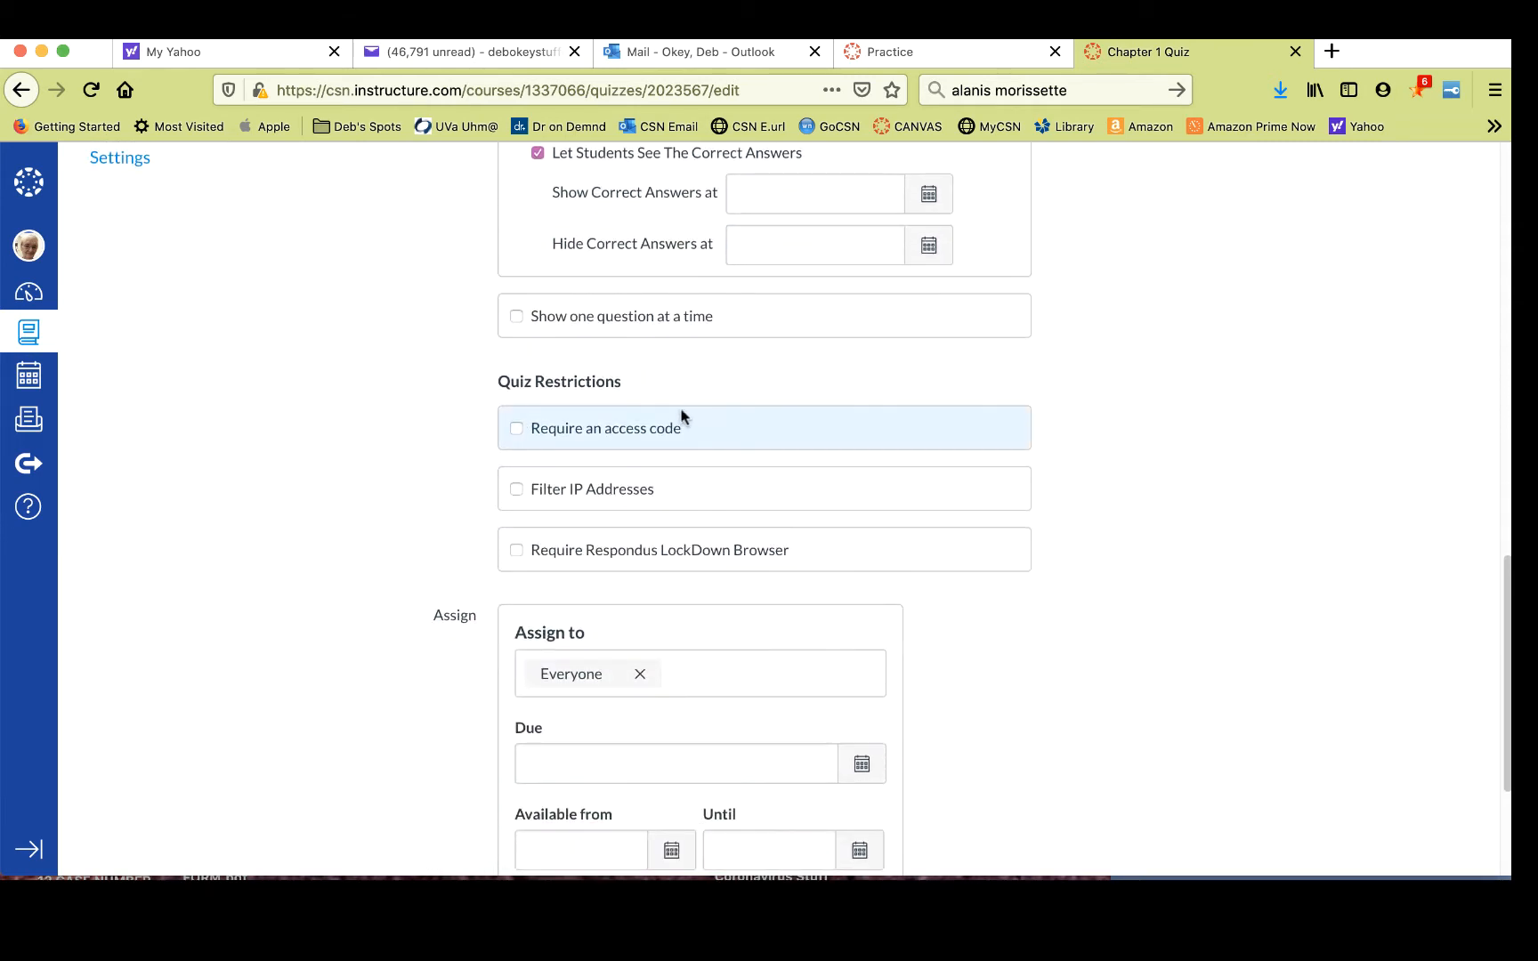
pyautogui.click(517, 318)
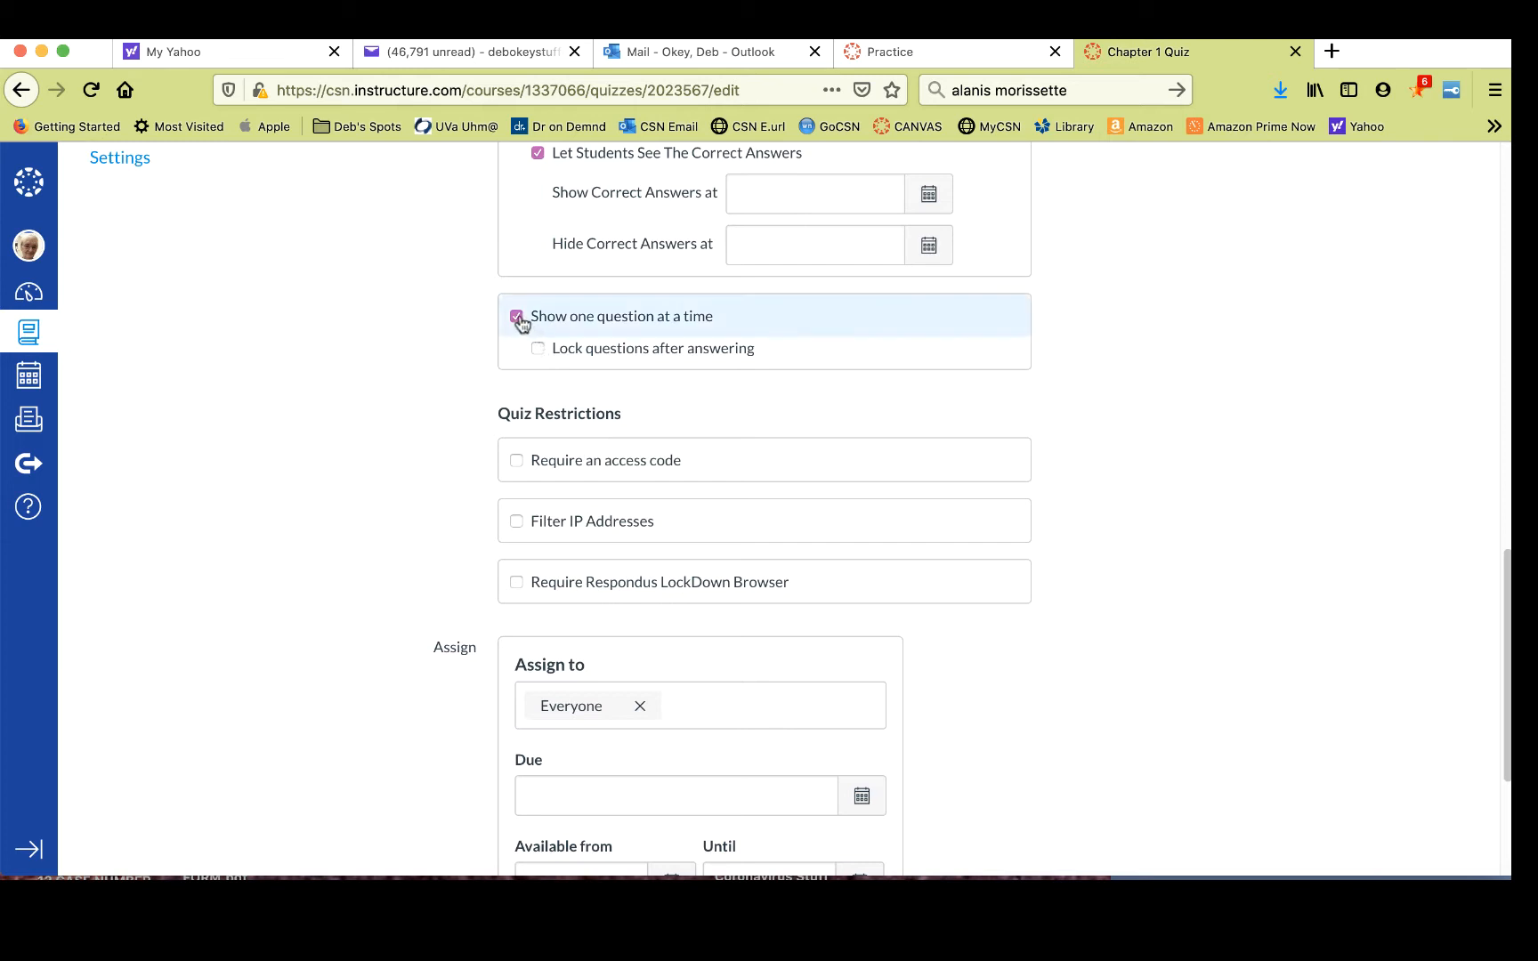
pyautogui.click(517, 318)
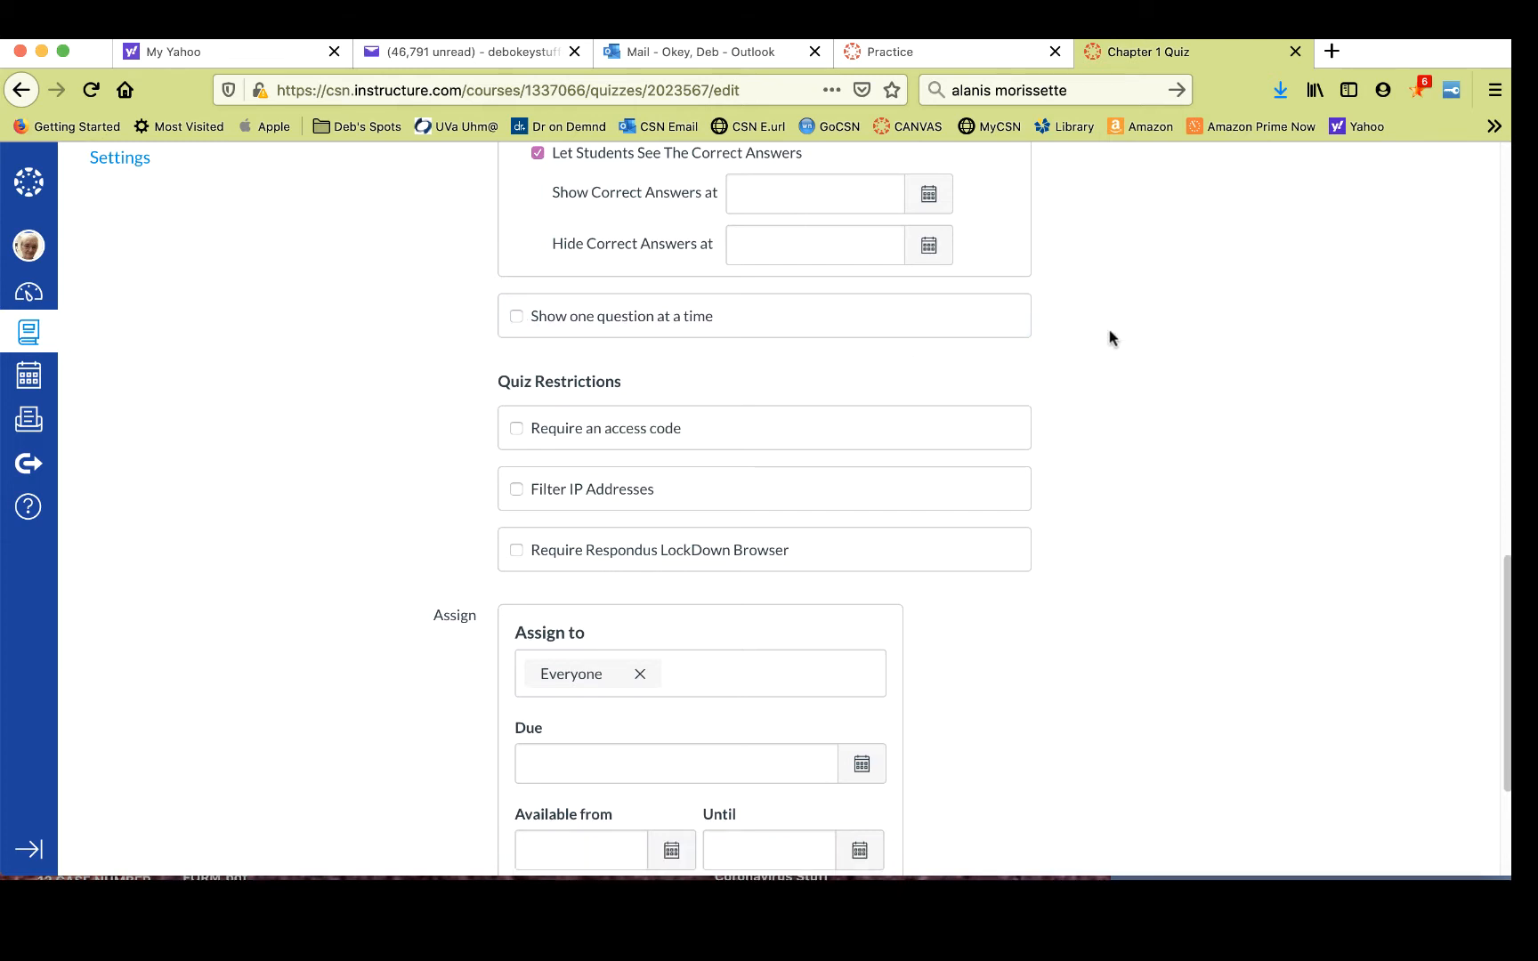
pyautogui.scroll(-3, 1153, 331)
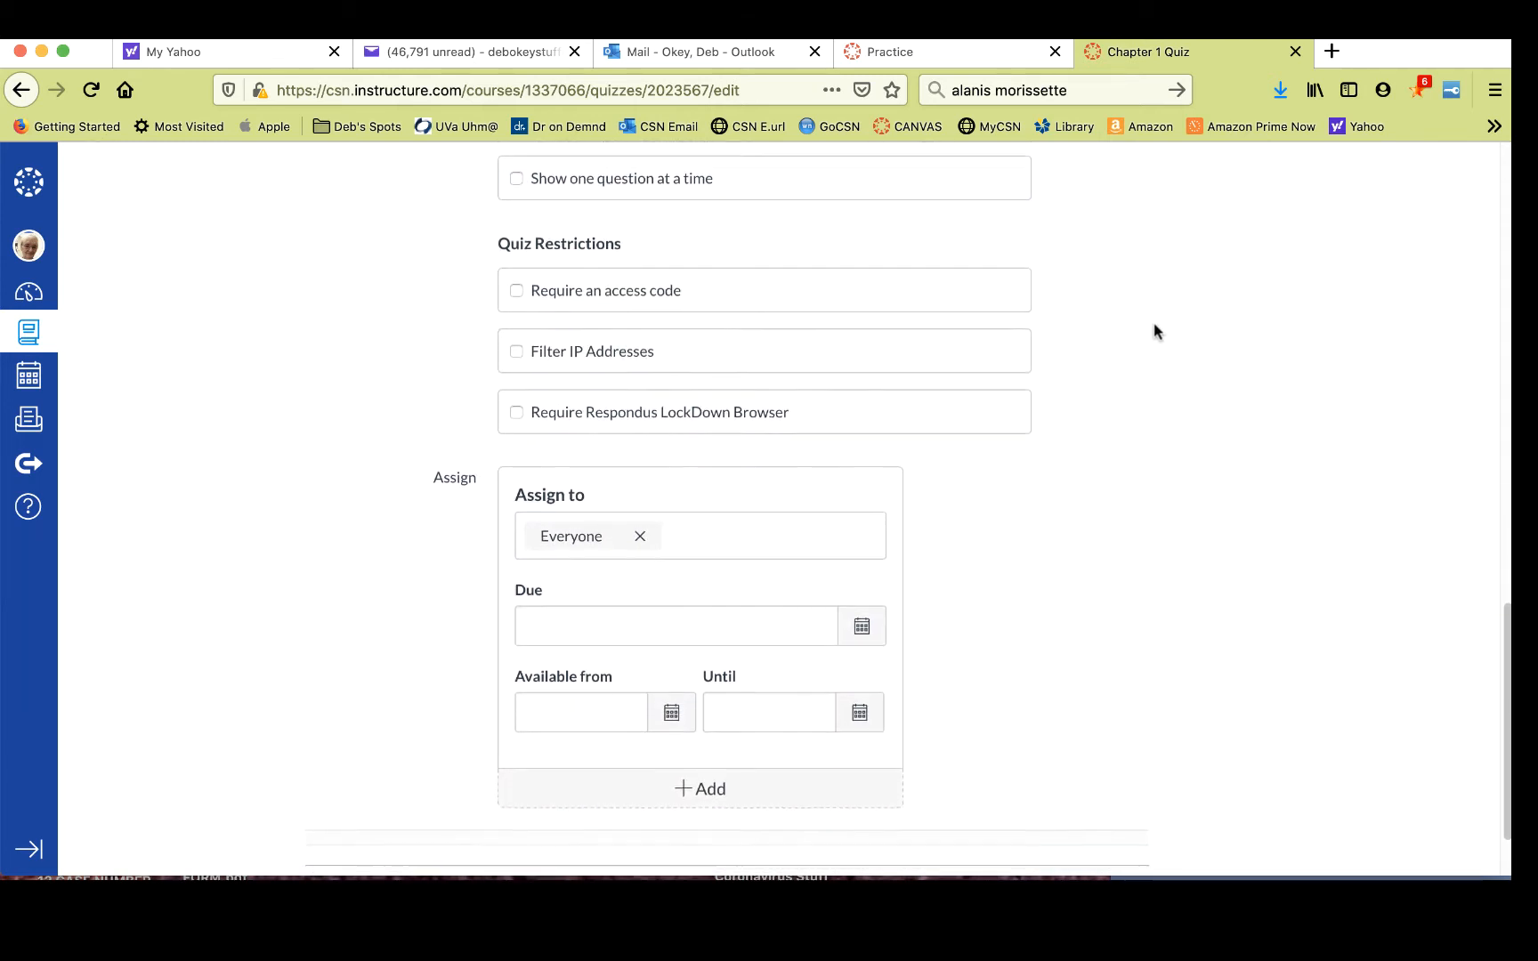
pyautogui.scroll(-2, 1154, 331)
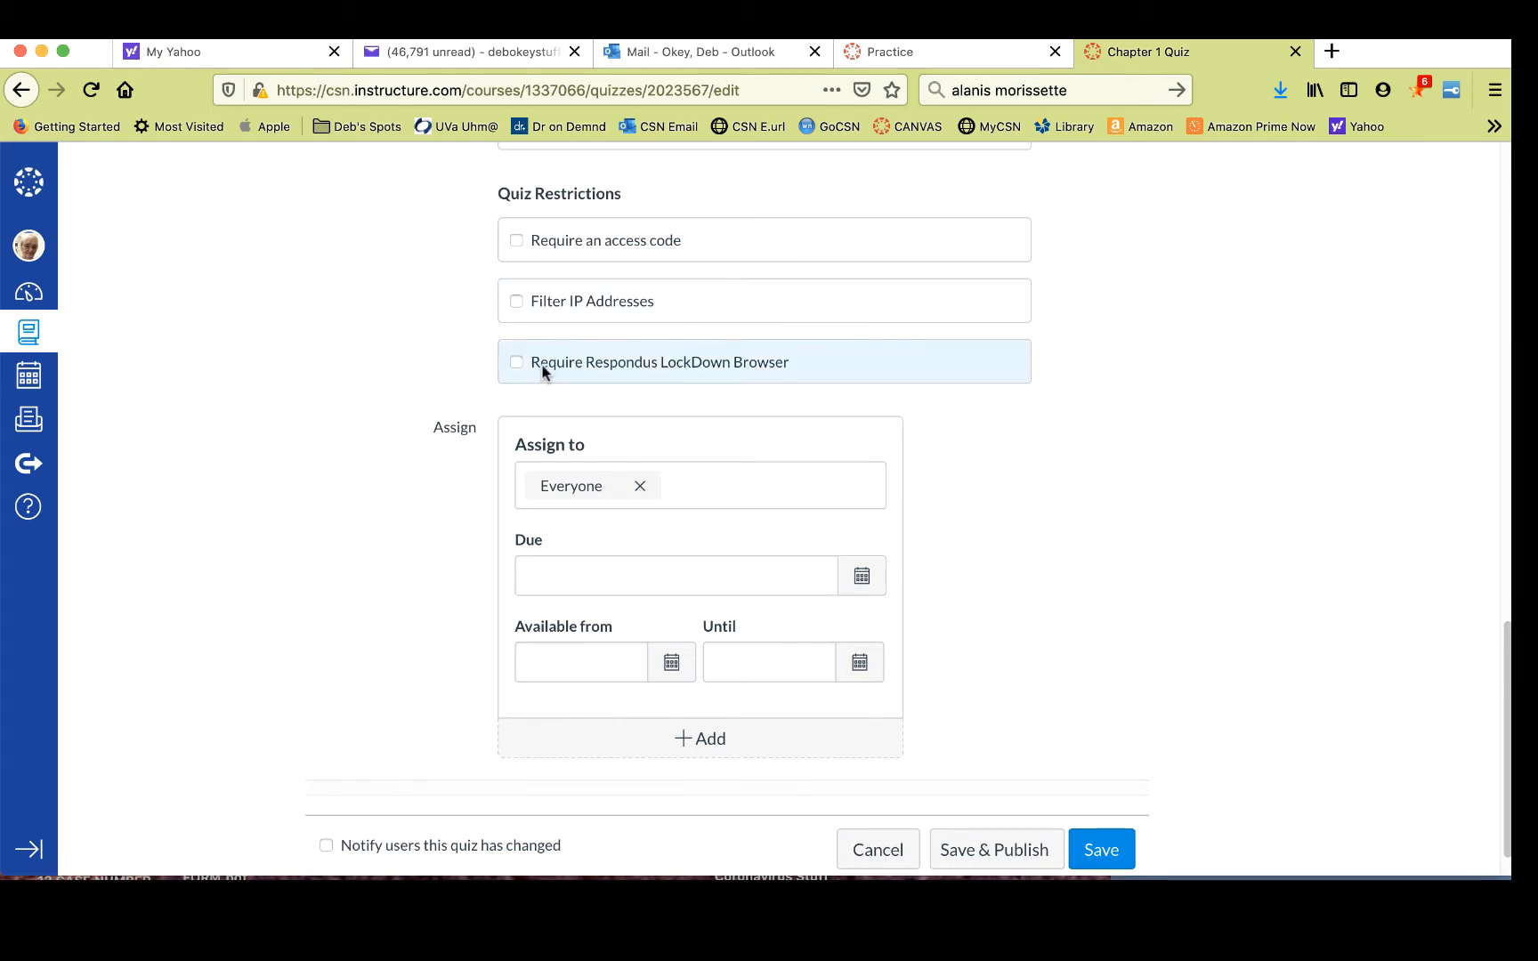
pyautogui.click(516, 362)
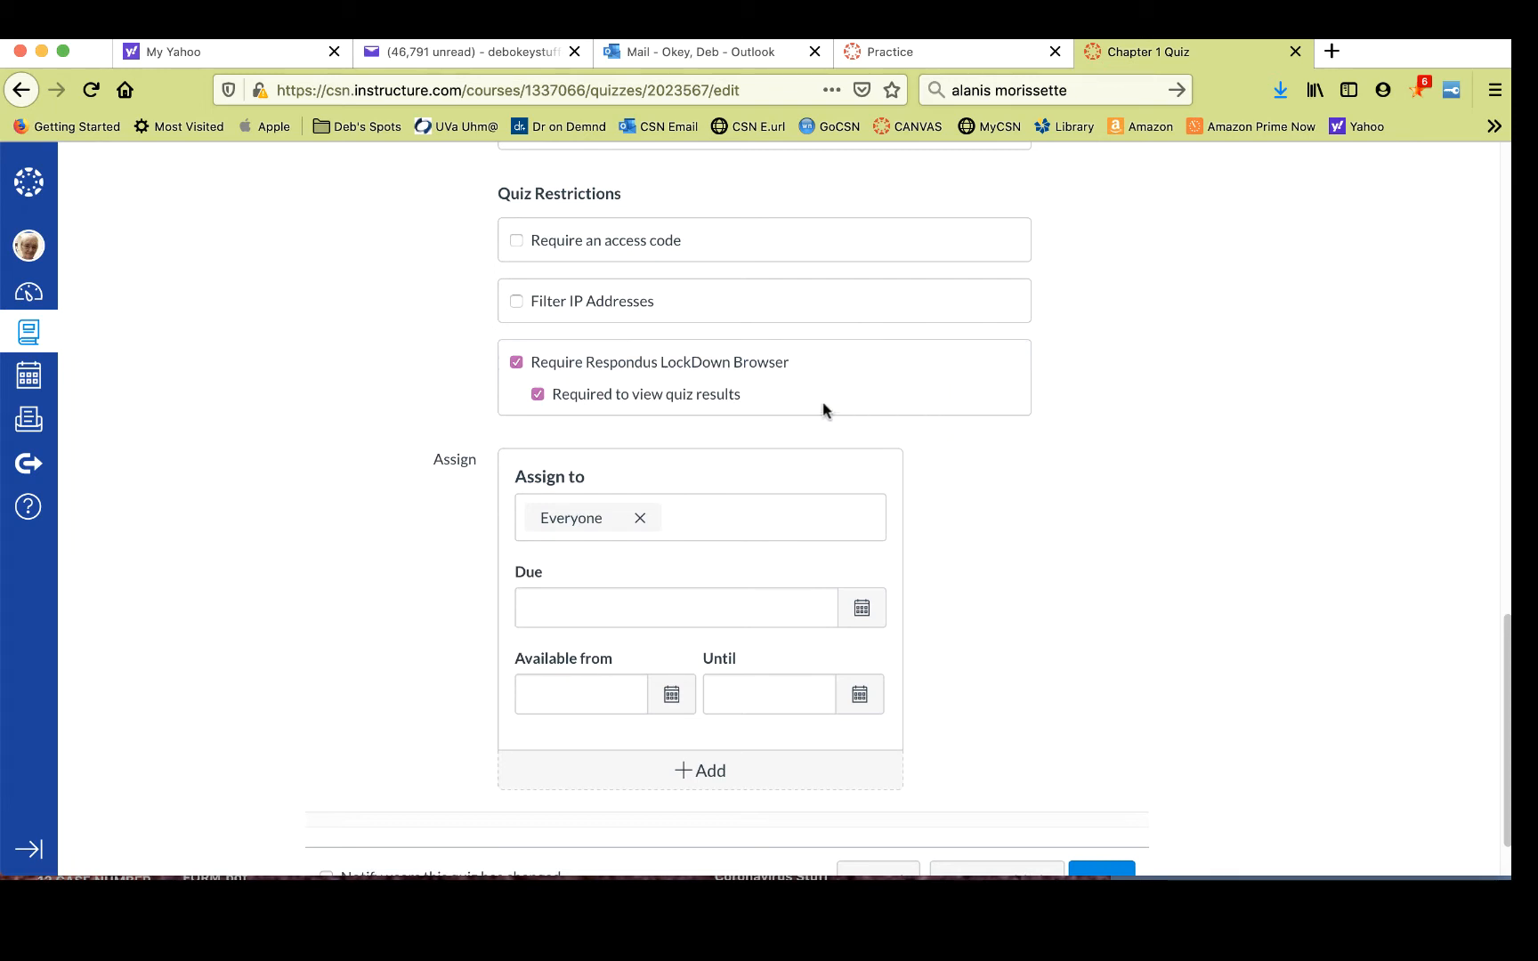
pyautogui.click(520, 362)
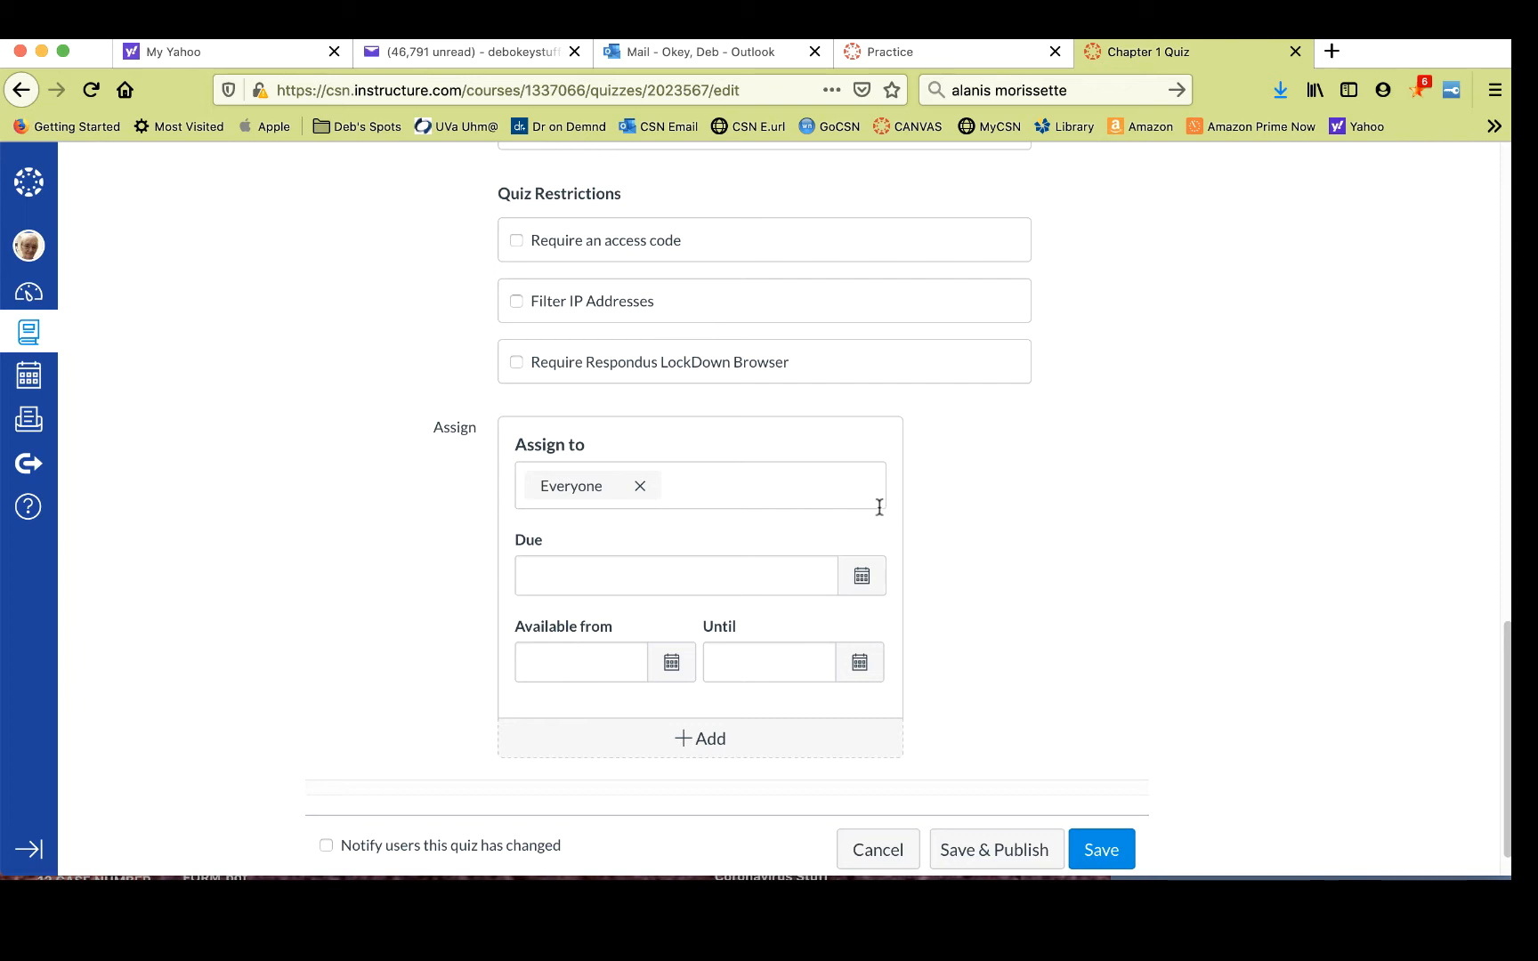
# - Set the quiz due date to August 31, 2020 at 9:00 am
pyautogui.click(859, 578)
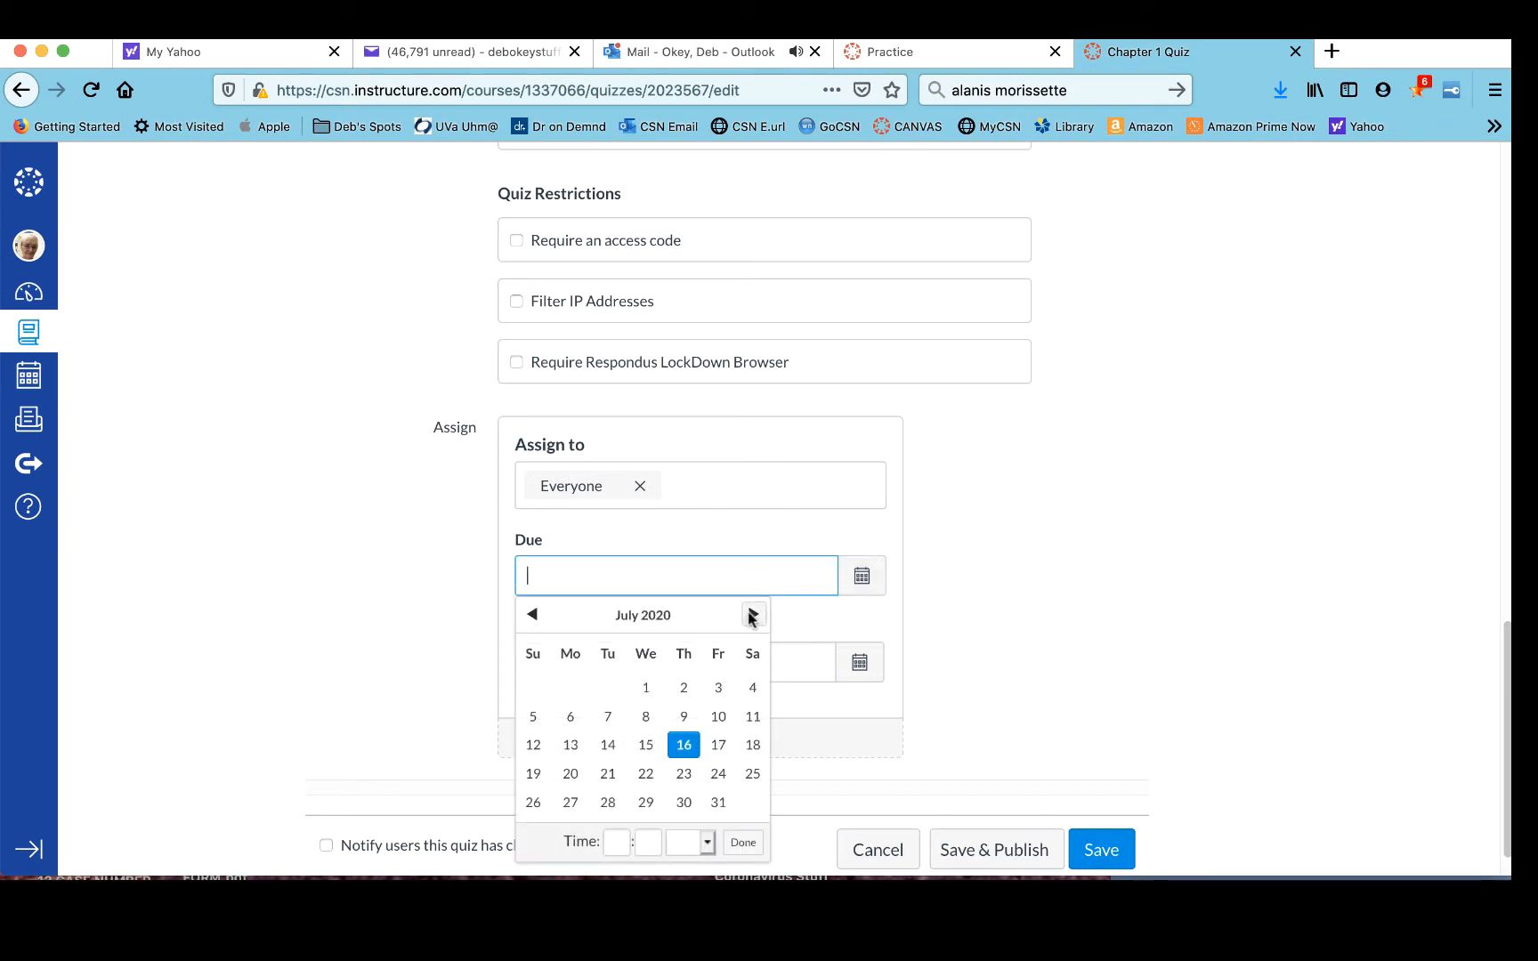
pyautogui.click(752, 614)
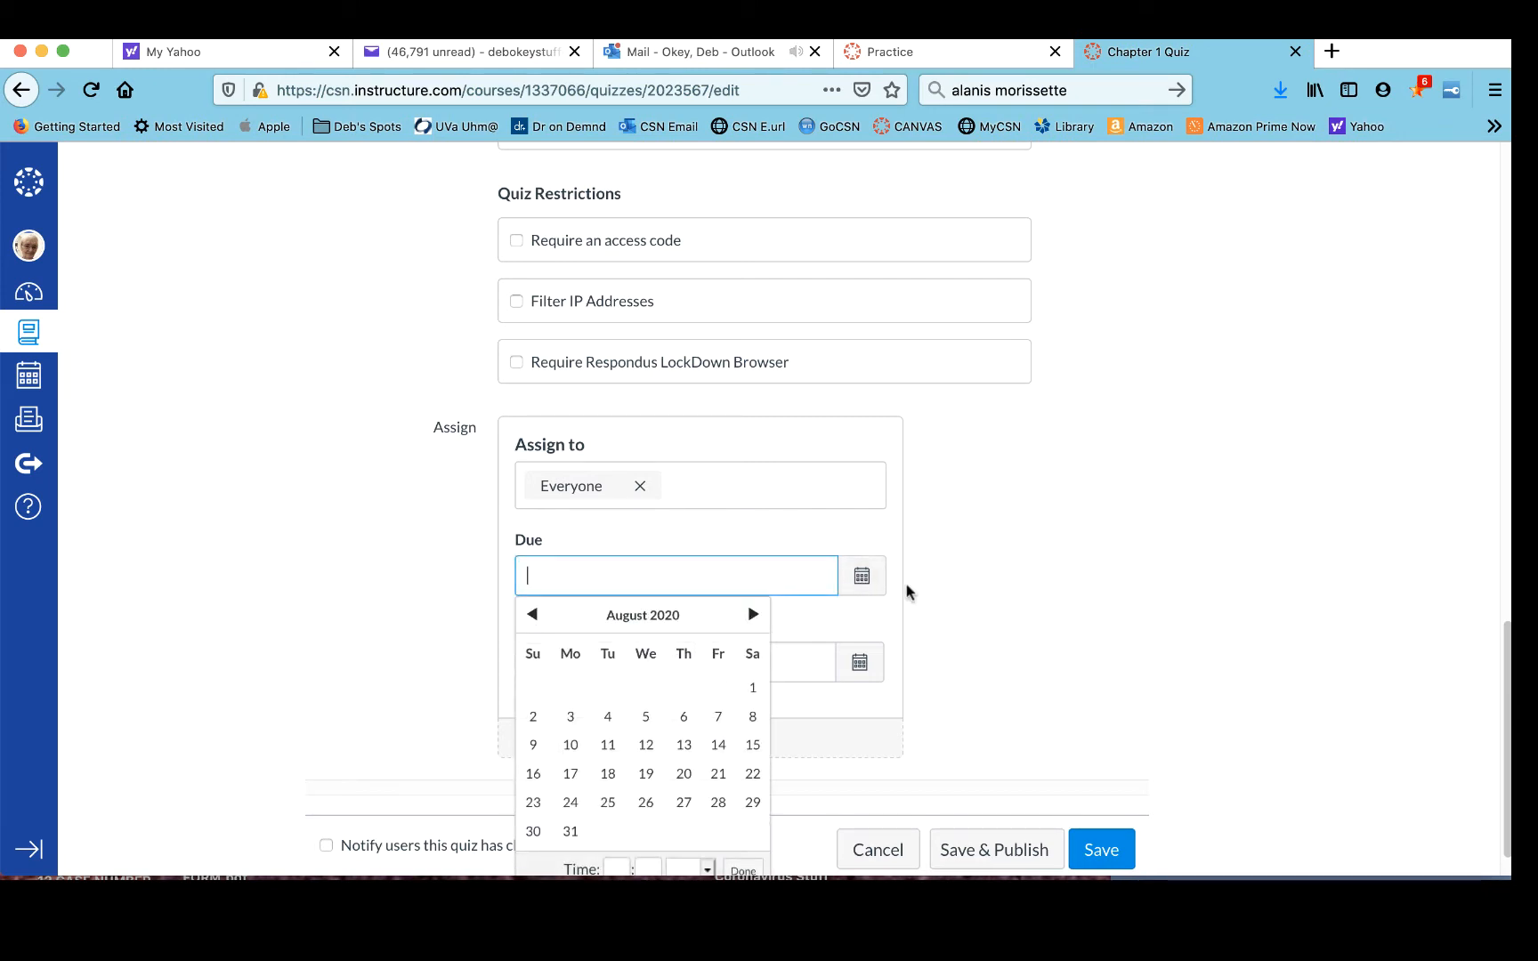
pyautogui.scroll(-1, 1046, 552)
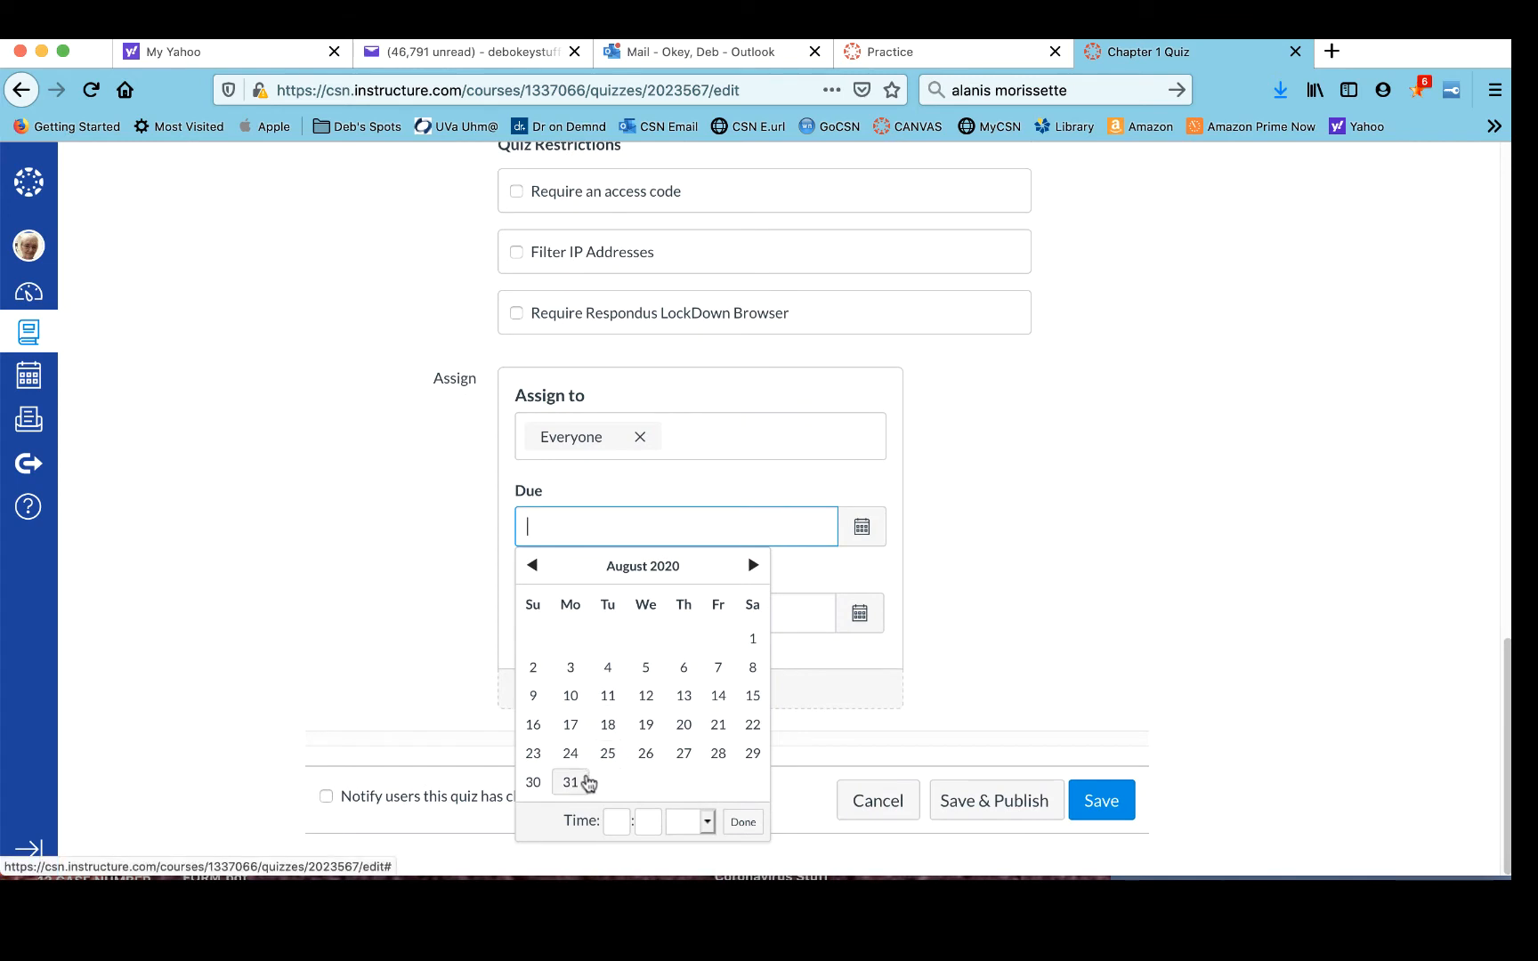
pyautogui.click(570, 782)
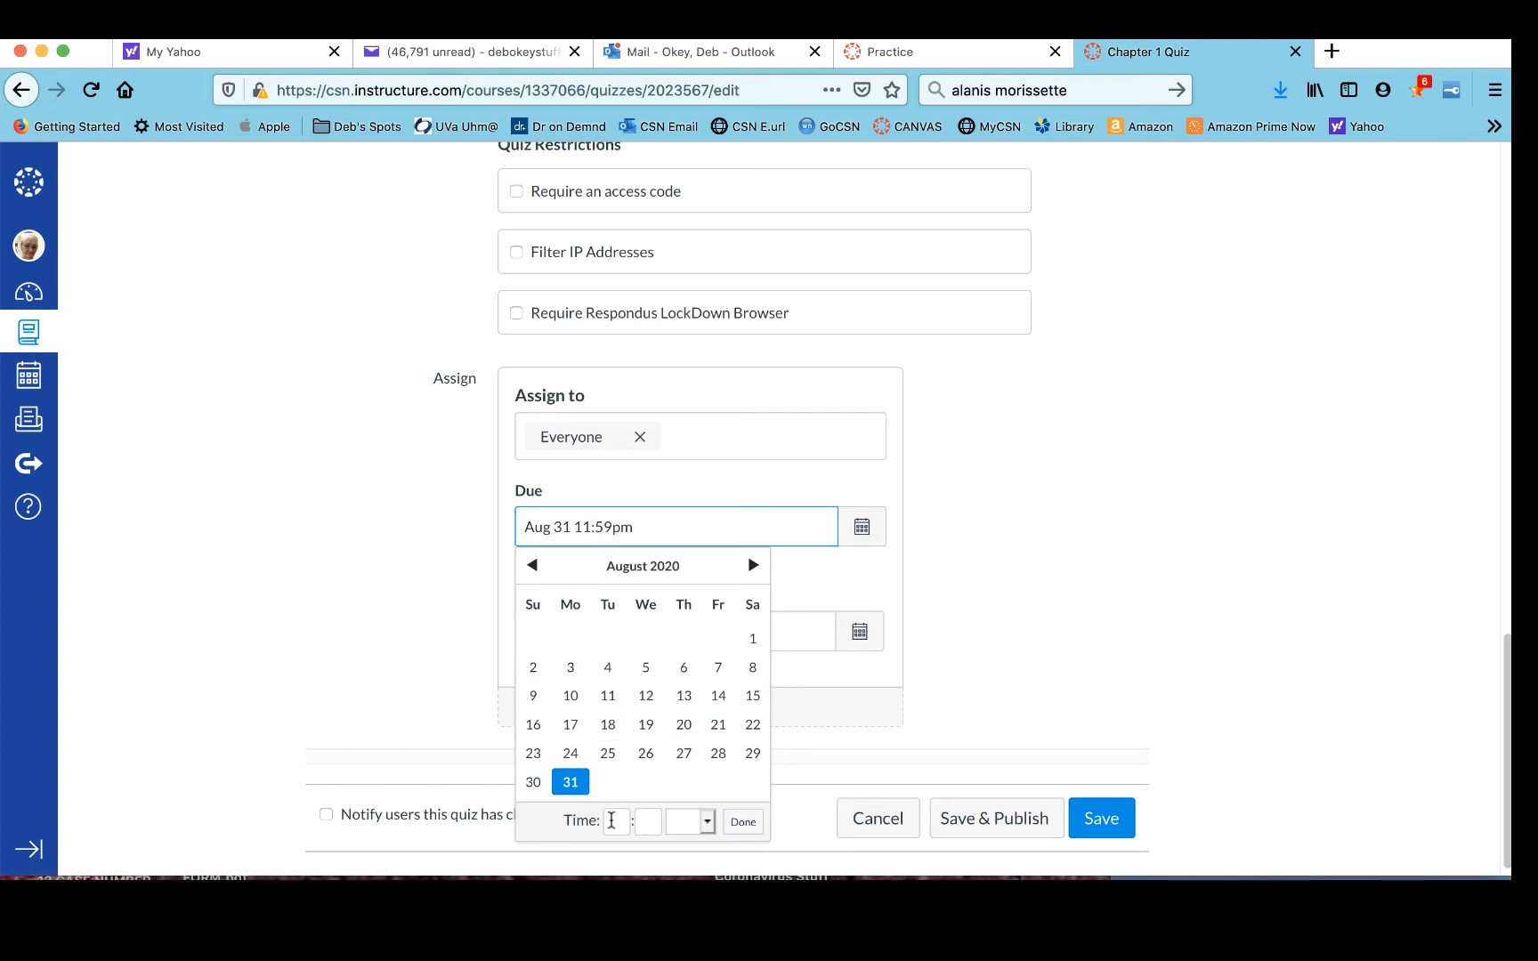
pyautogui.click(611, 820)
pyautogui.write('900')
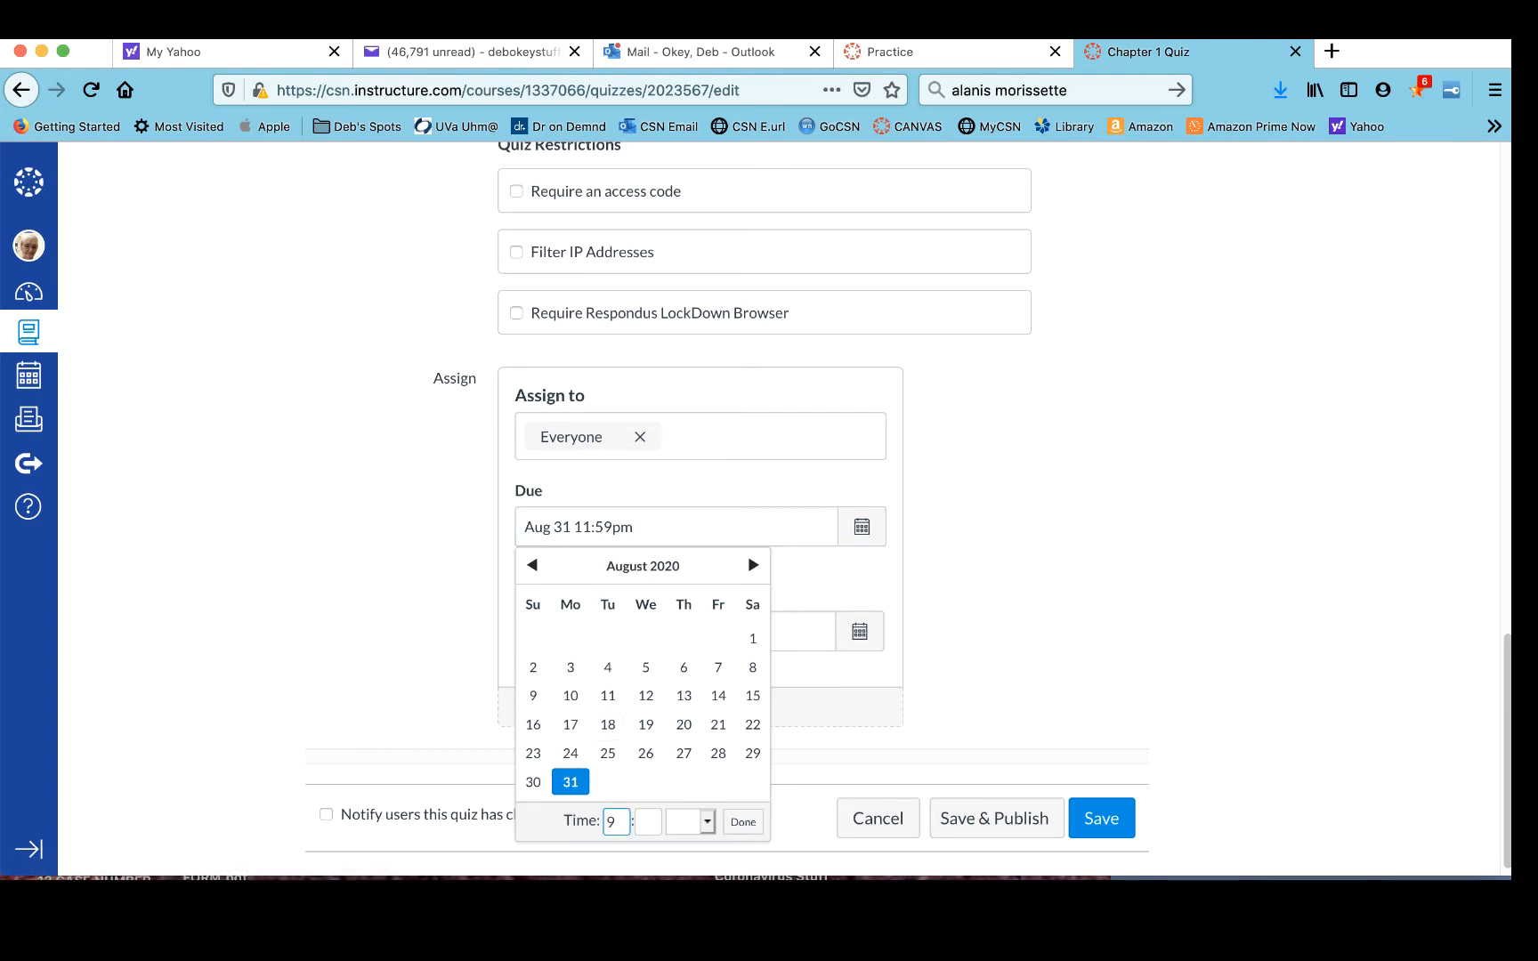
pyautogui.press('BackSpace')
pyautogui.press('BackSpace')
pyautogui.press('Tab')
pyautogui.write('00')
pyautogui.press('Tab')
pyautogui.press('a')
pyautogui.click(660, 819)
pyautogui.press('BackSpace')
pyautogui.press('BackSpace')
pyautogui.write('00')
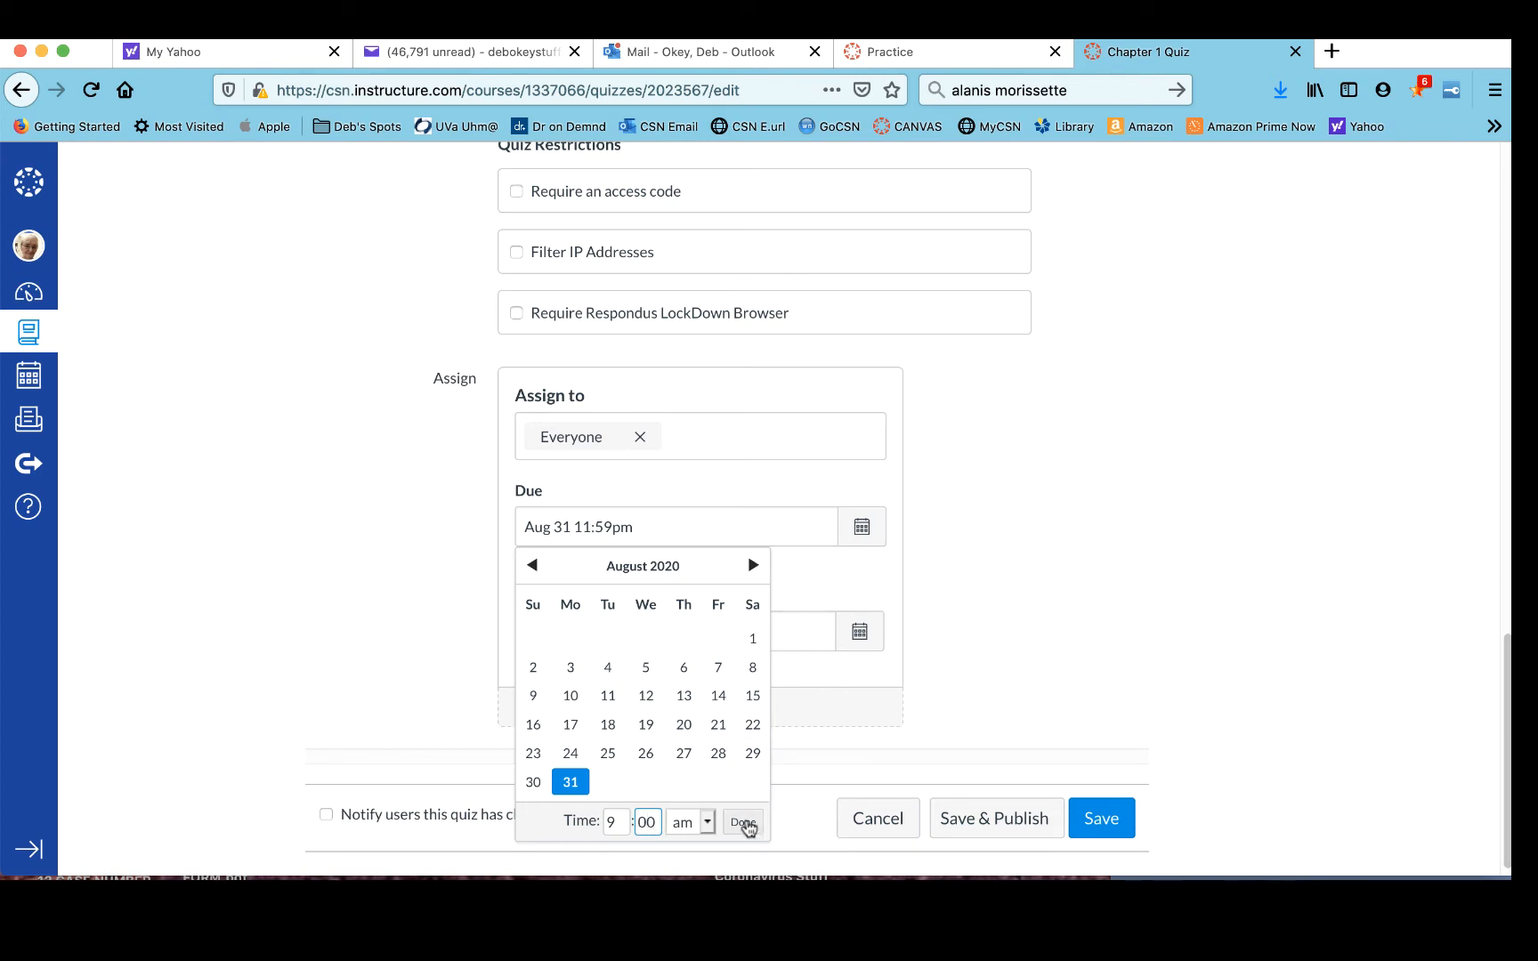
pyautogui.click(745, 823)
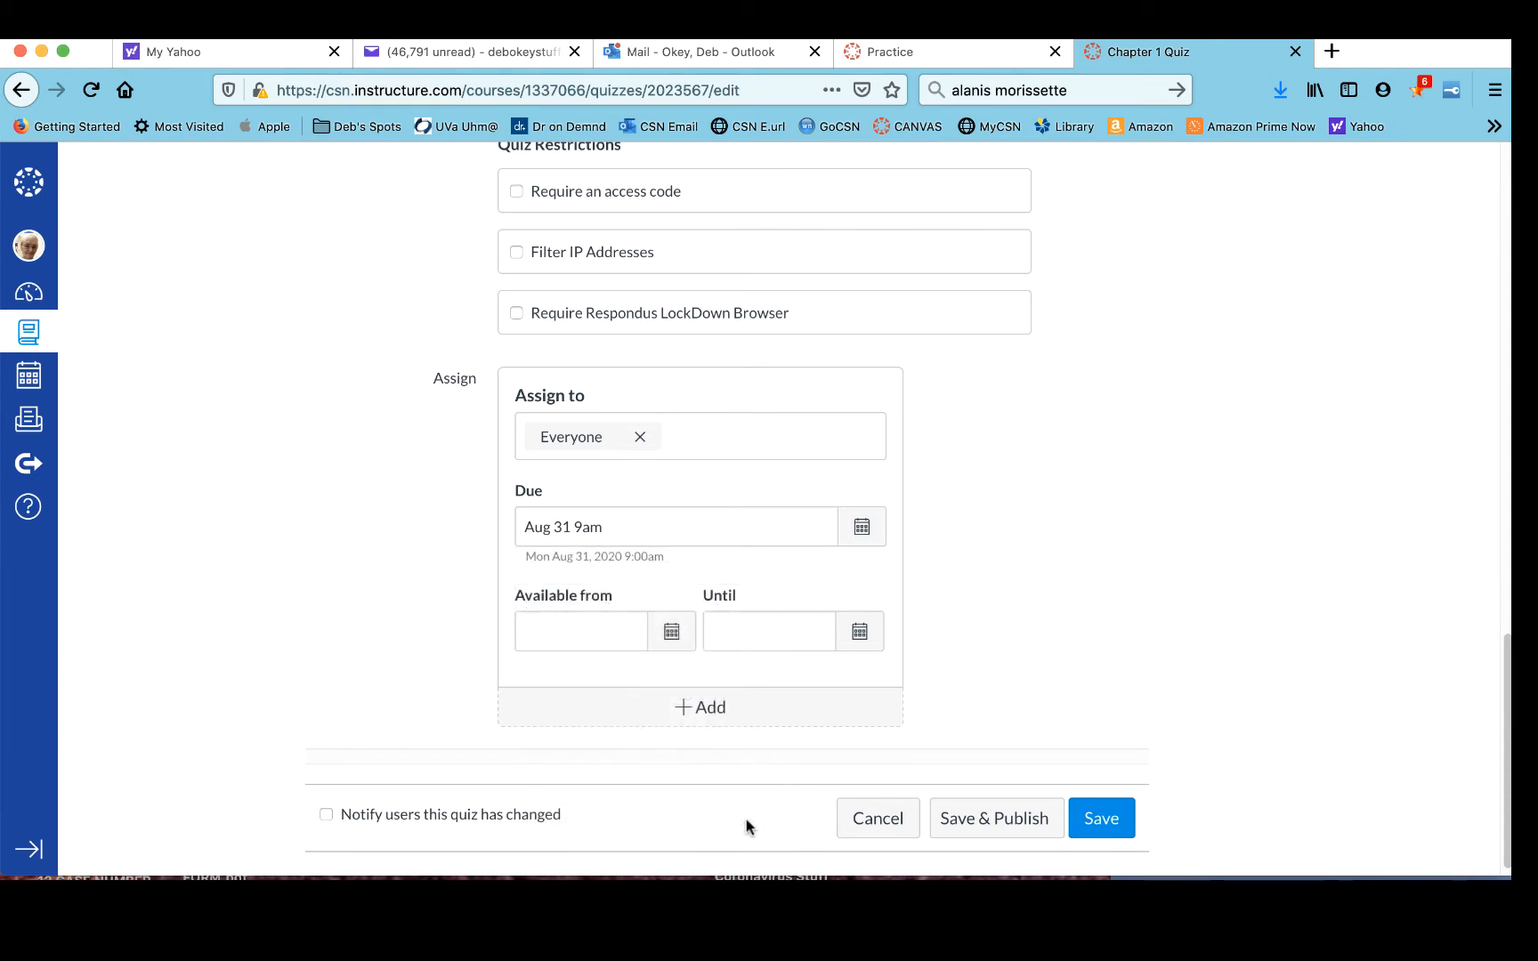
# - Set the Available from date to August 25, 2020
pyautogui.click(671, 632)
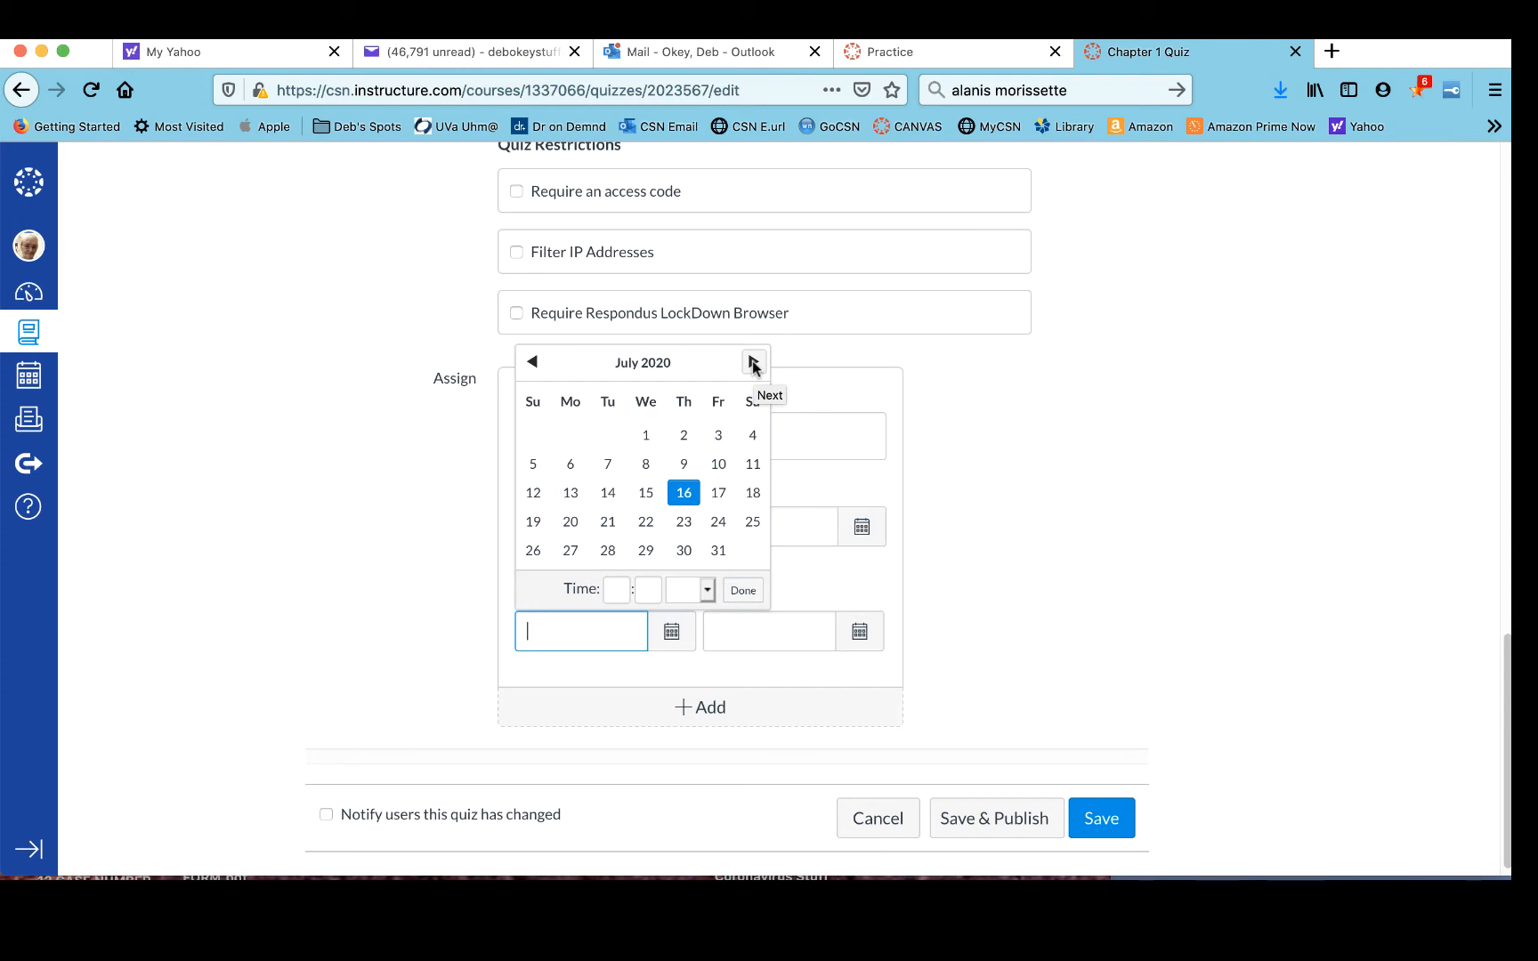
pyautogui.click(753, 362)
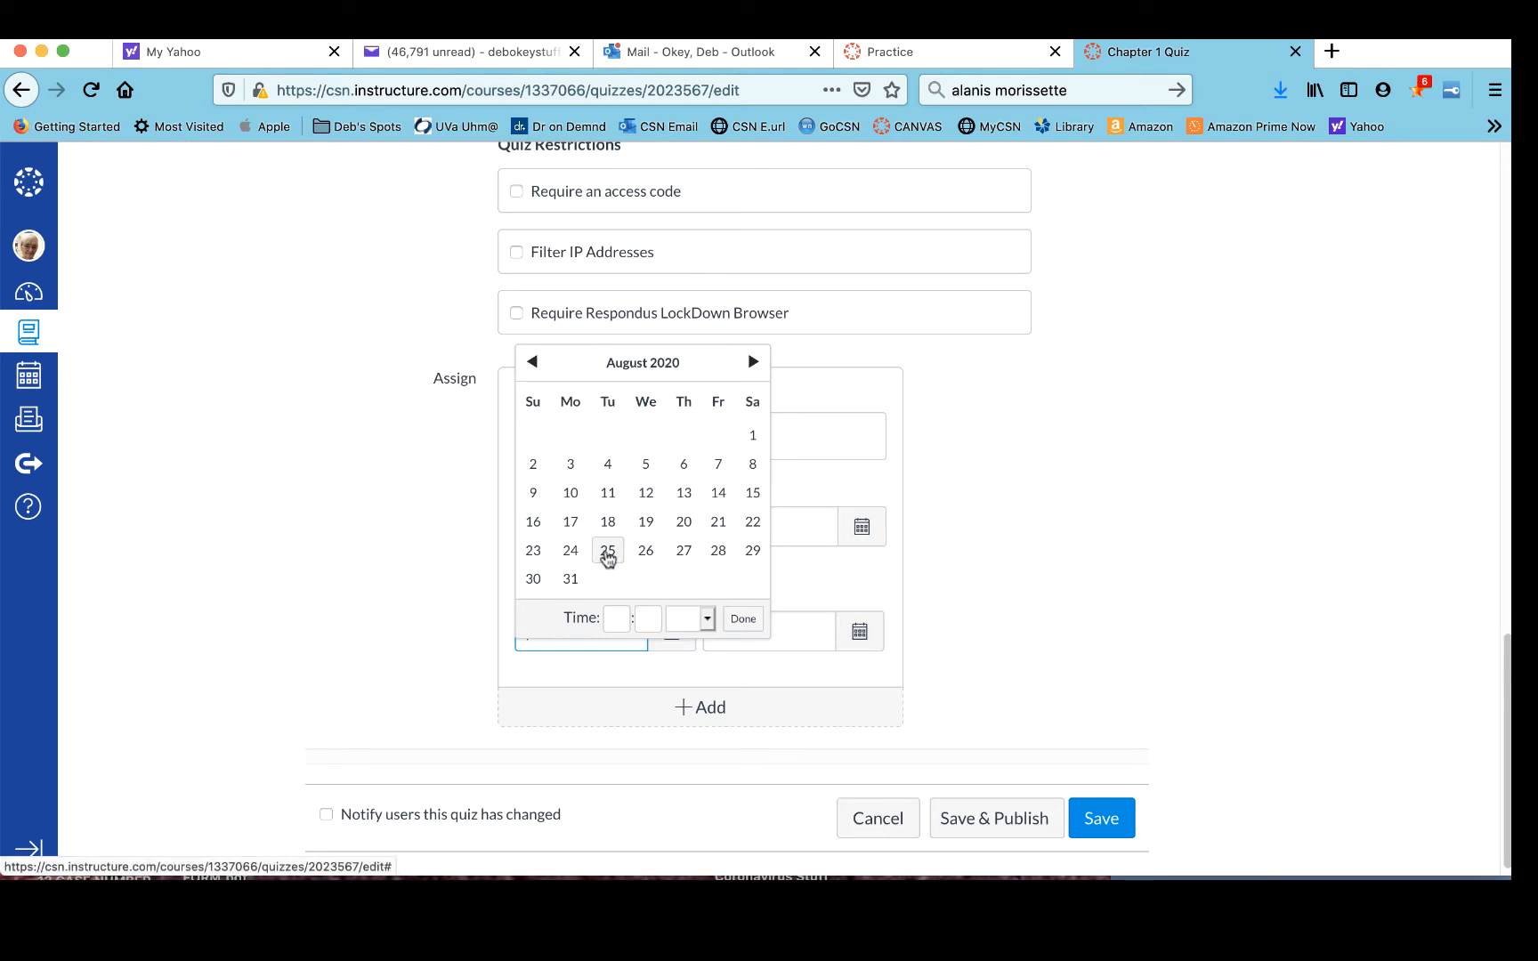
pyautogui.click(608, 552)
pyautogui.click(739, 618)
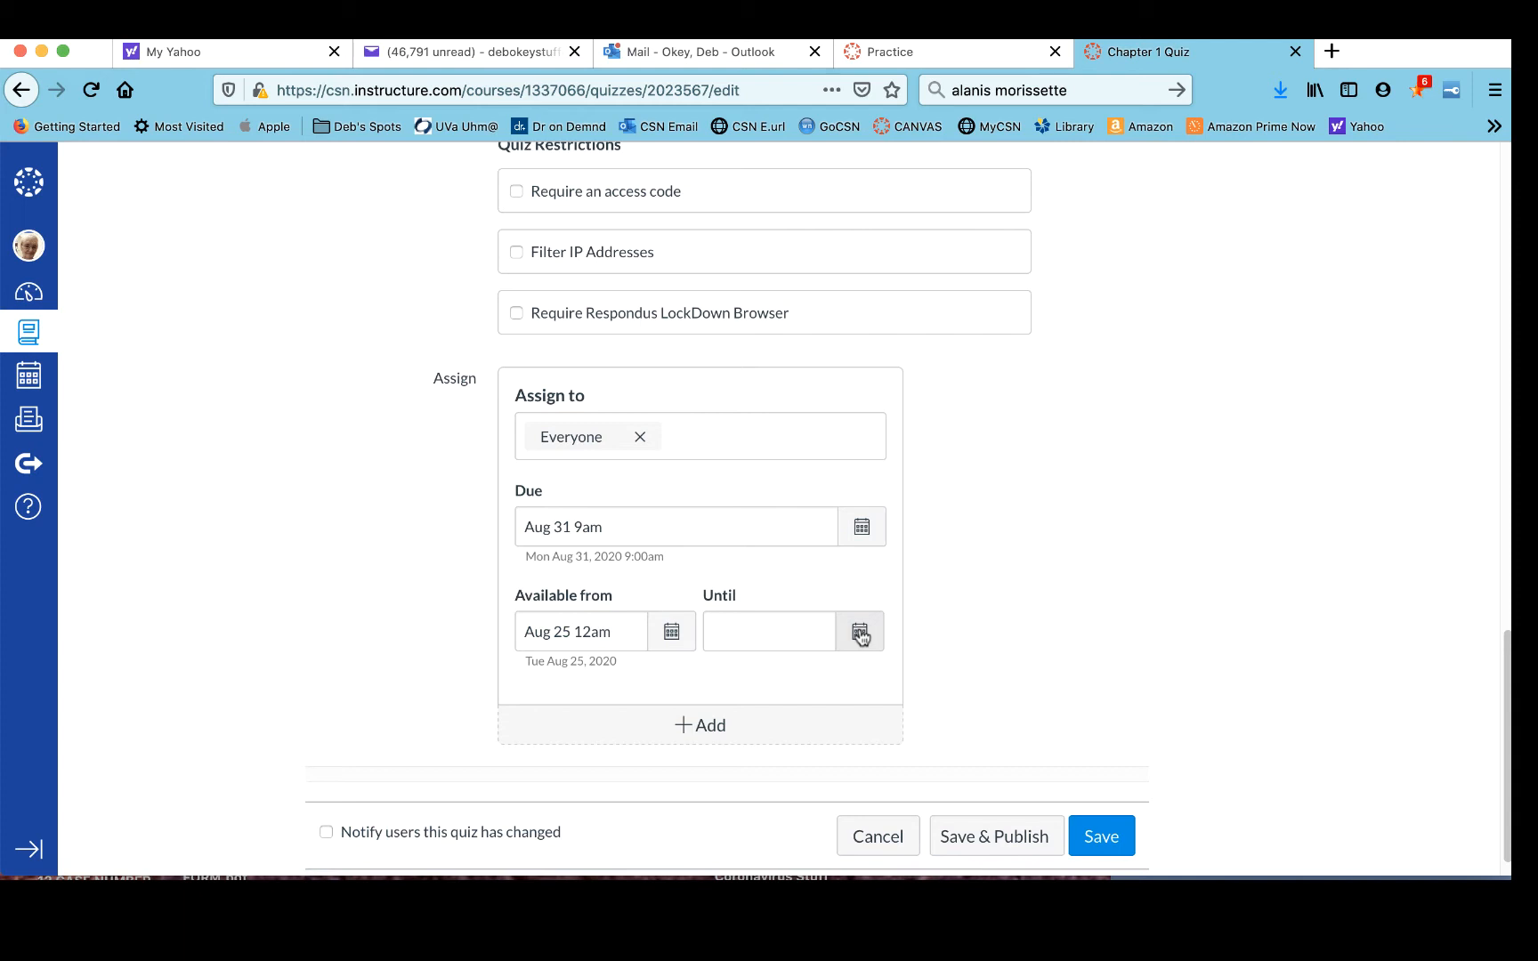
# - Set the Until date to August 31, 2020 at 9:00 am
pyautogui.click(859, 634)
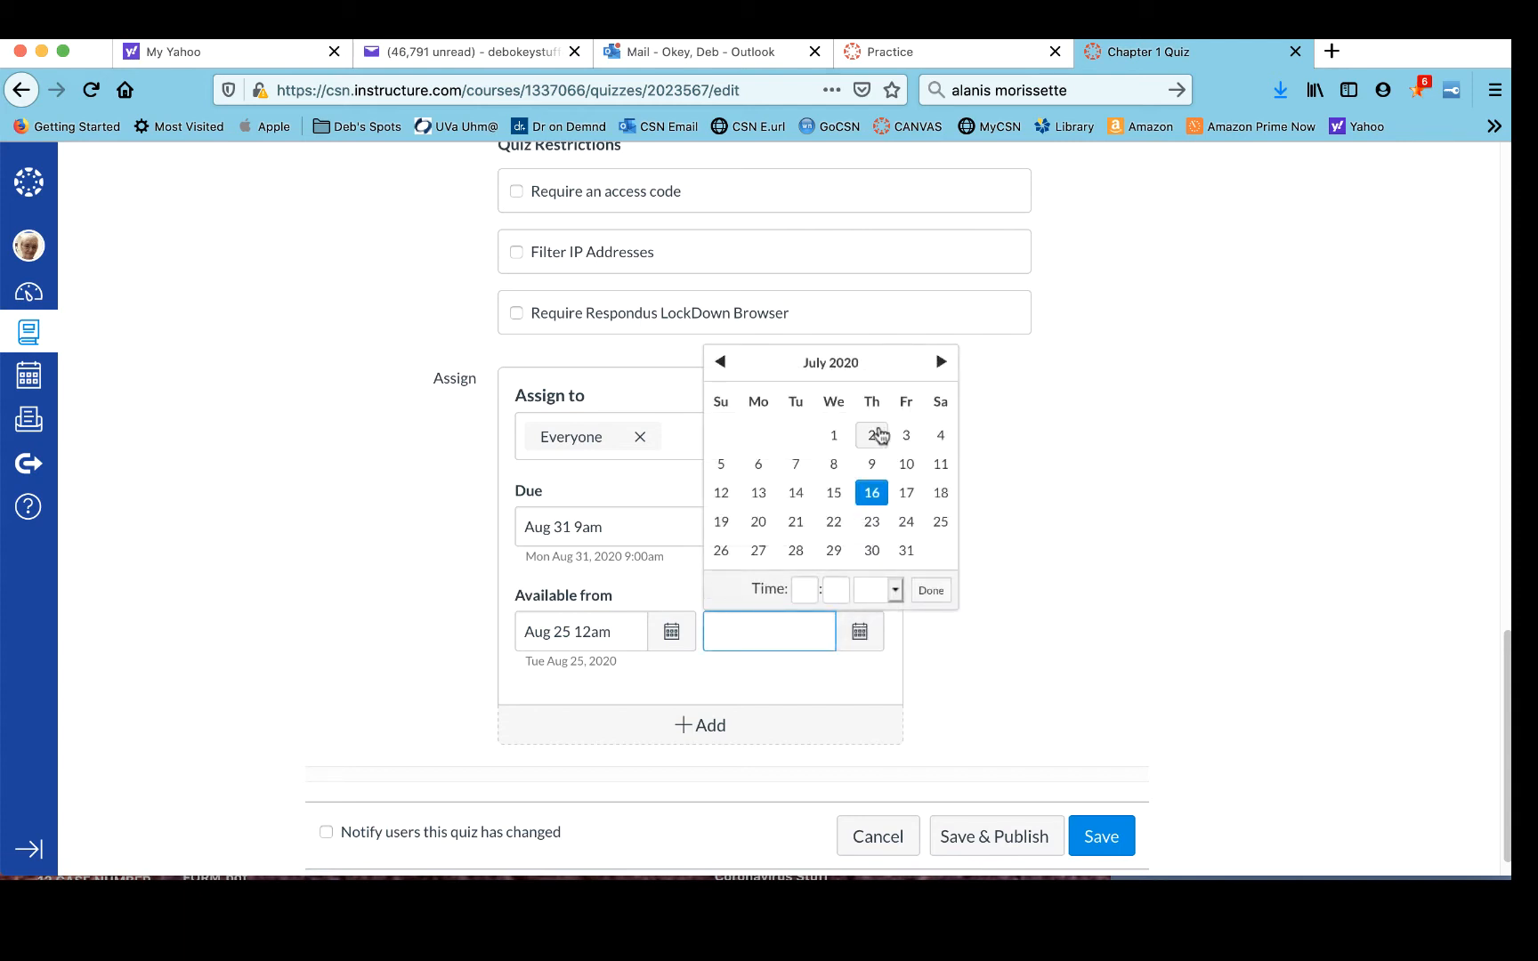
pyautogui.click(942, 362)
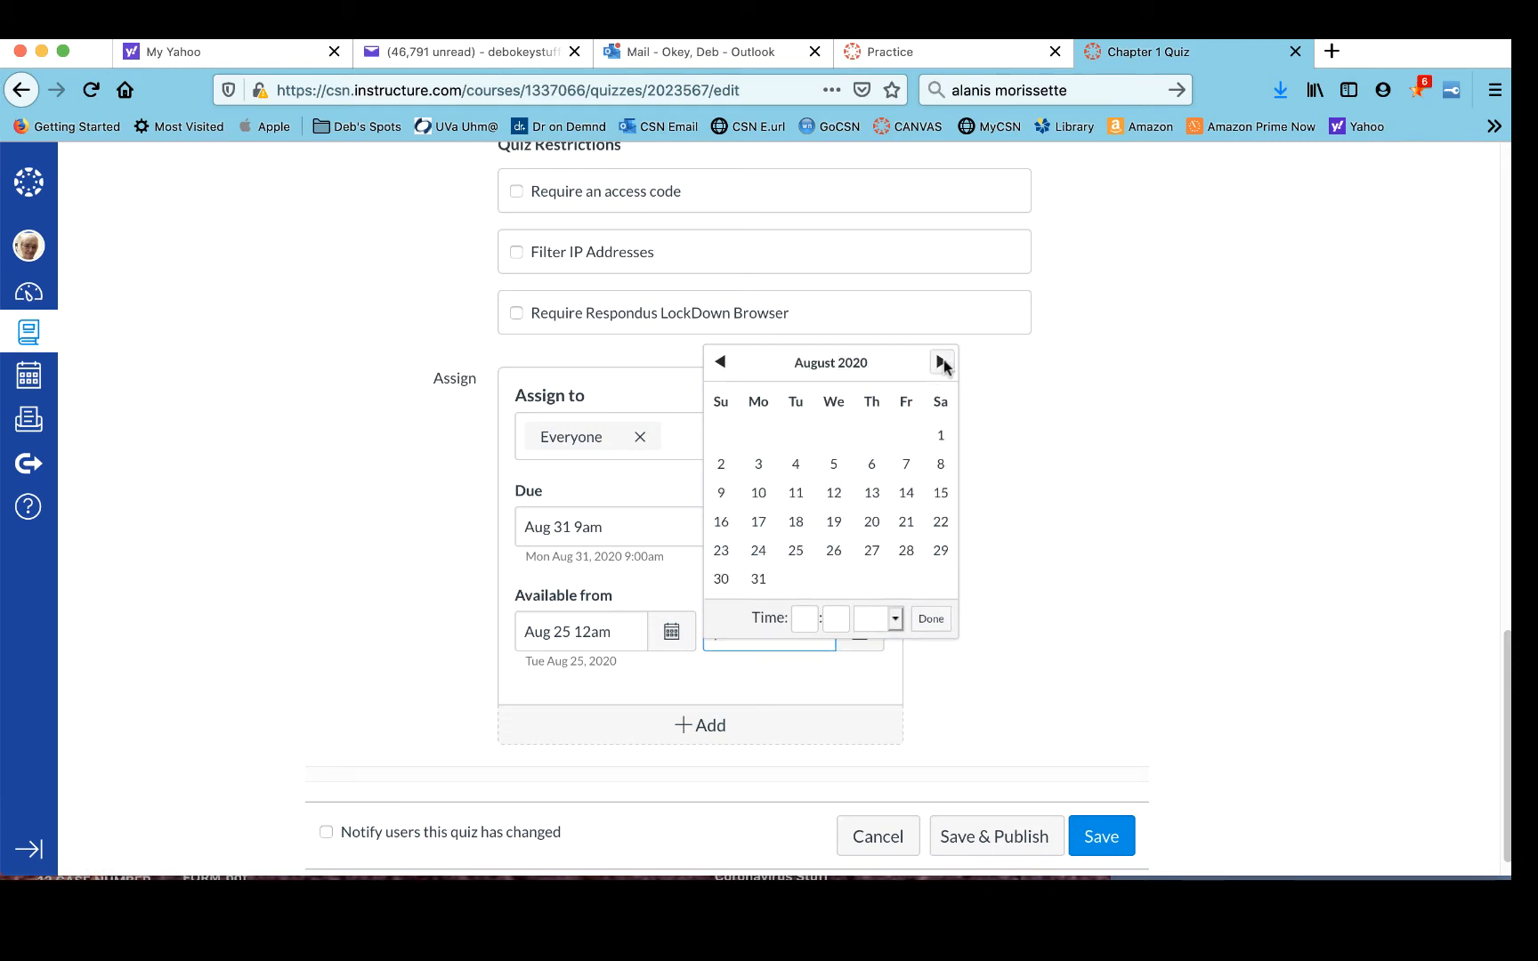
pyautogui.click(758, 579)
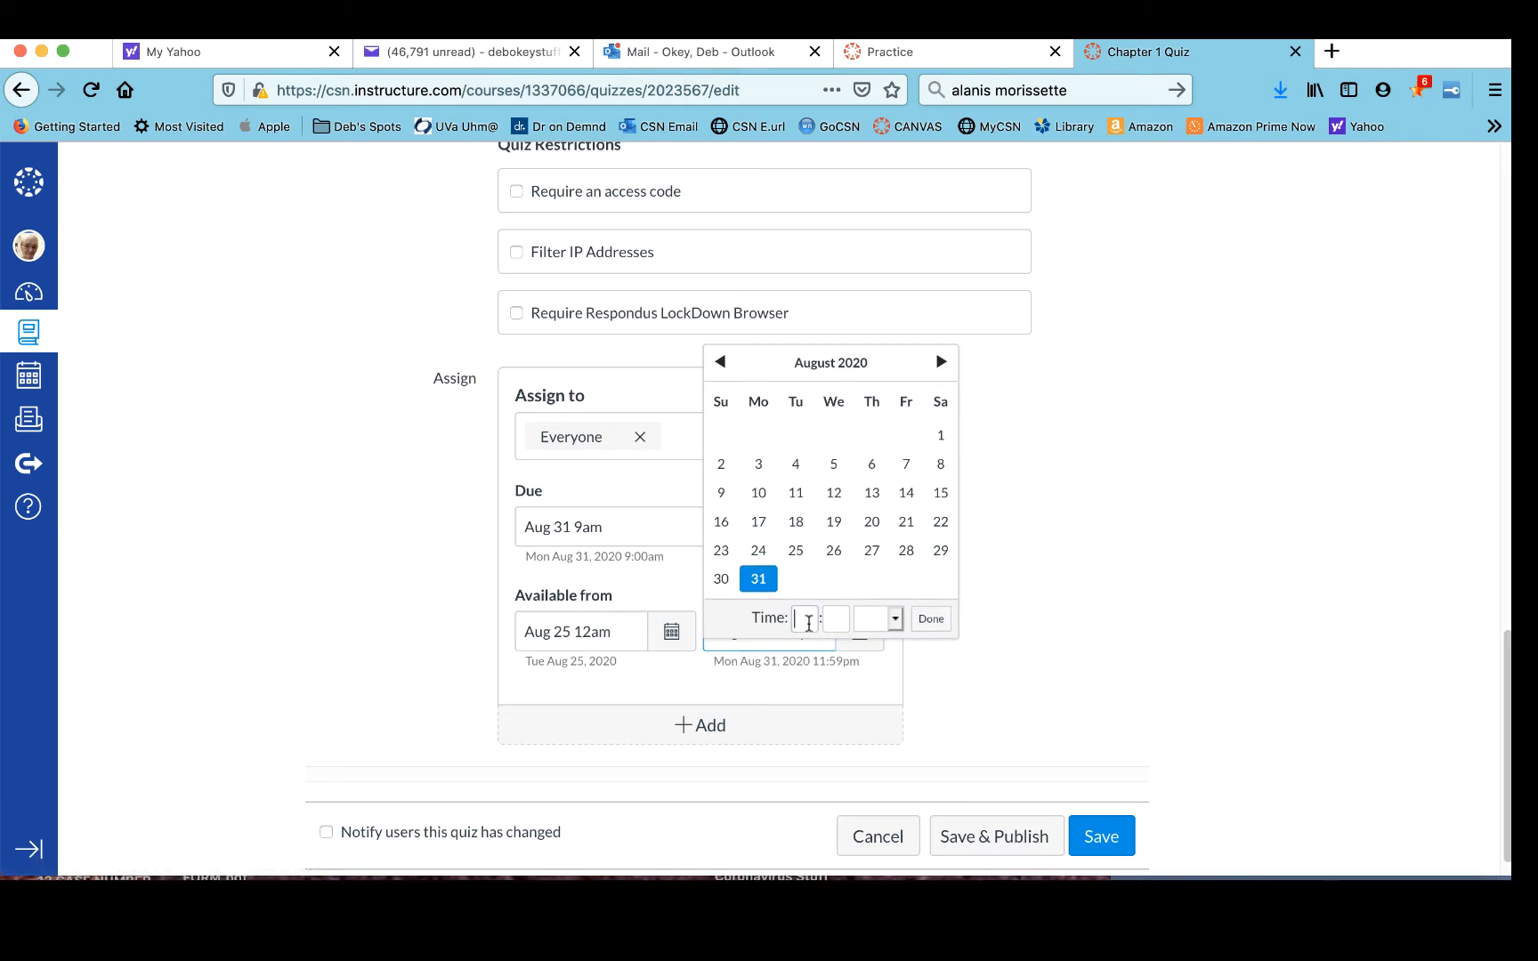
pyautogui.click(806, 620)
pyautogui.write('9')
pyautogui.press('Tab')
pyautogui.write('00')
pyautogui.press('Tab')
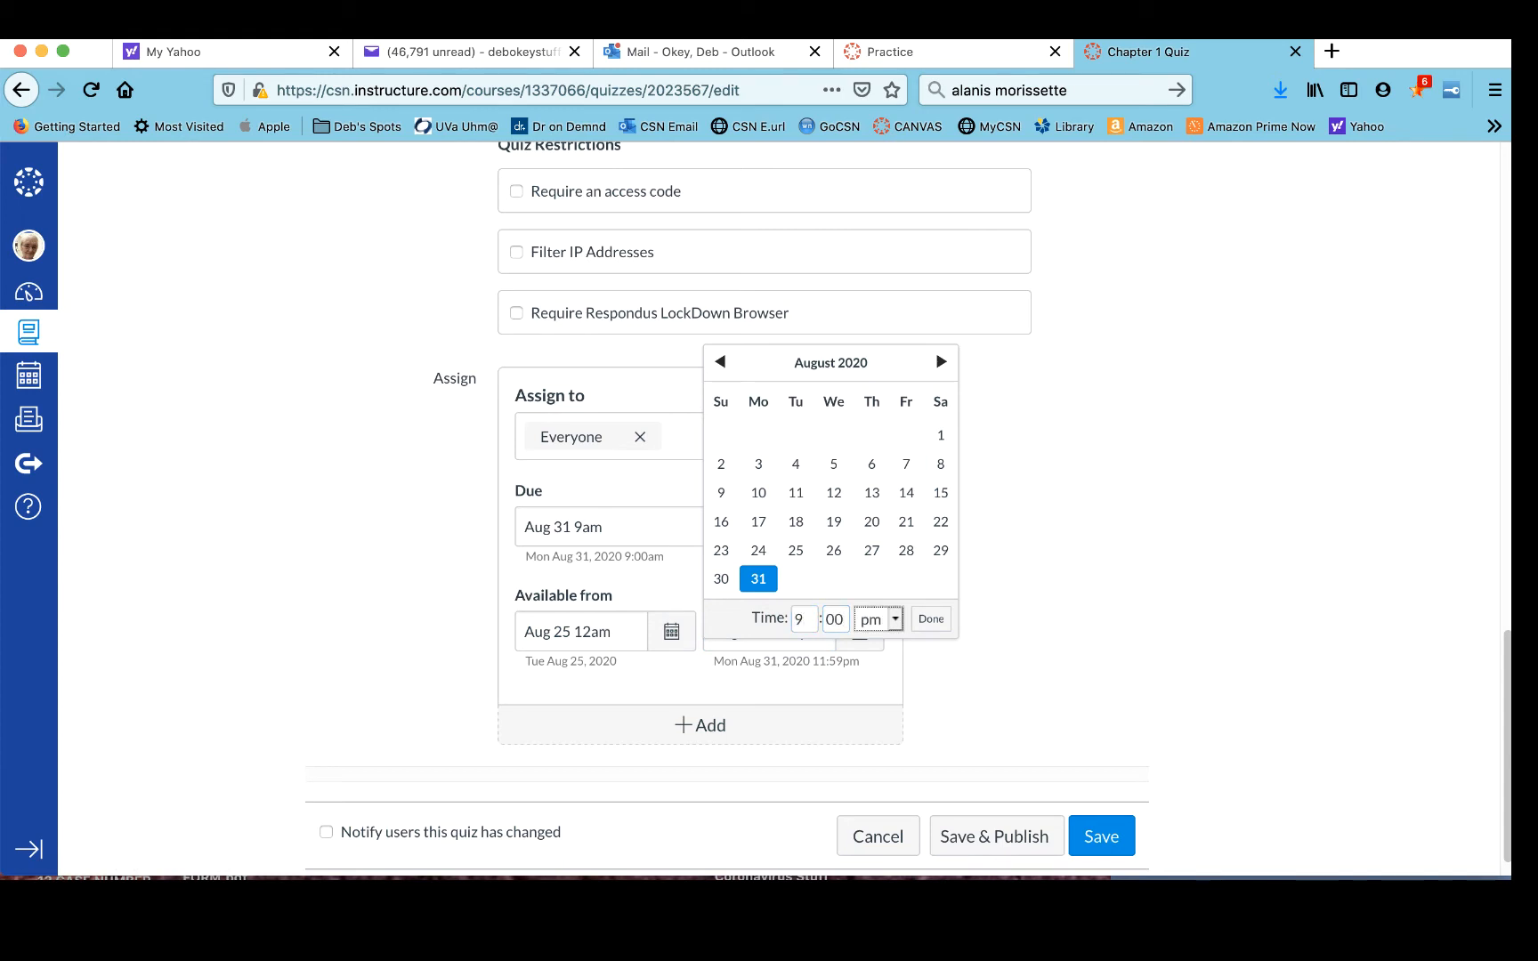
pyautogui.press('a')
pyautogui.click(932, 621)
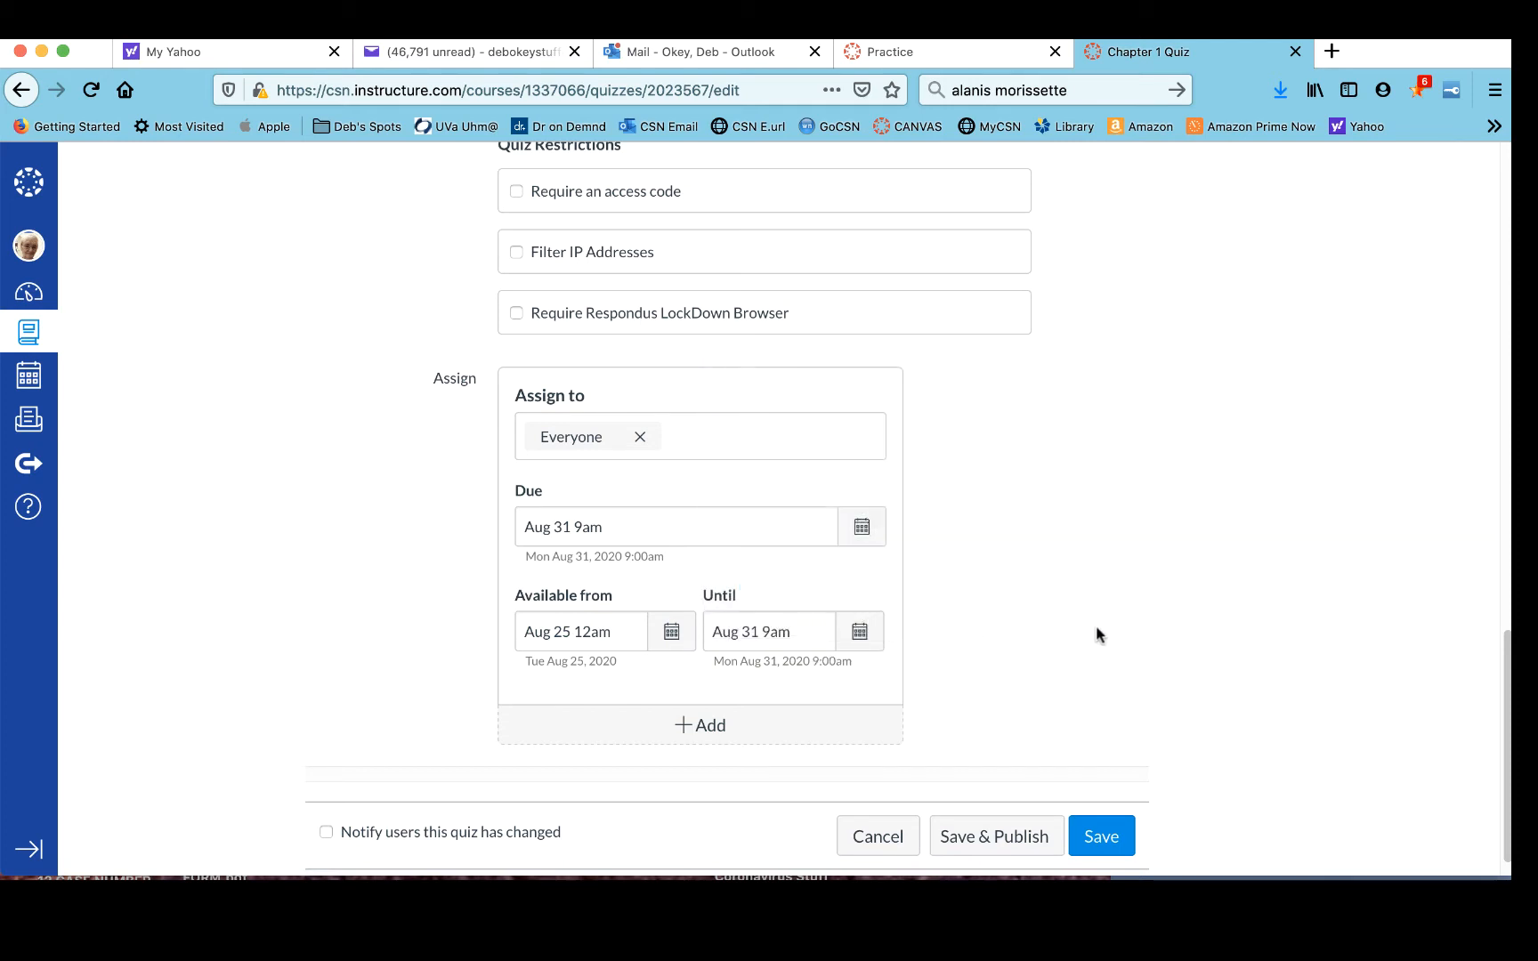
# - Save the quiz settings and reopen the quiz for editing
pyautogui.click(1107, 841)
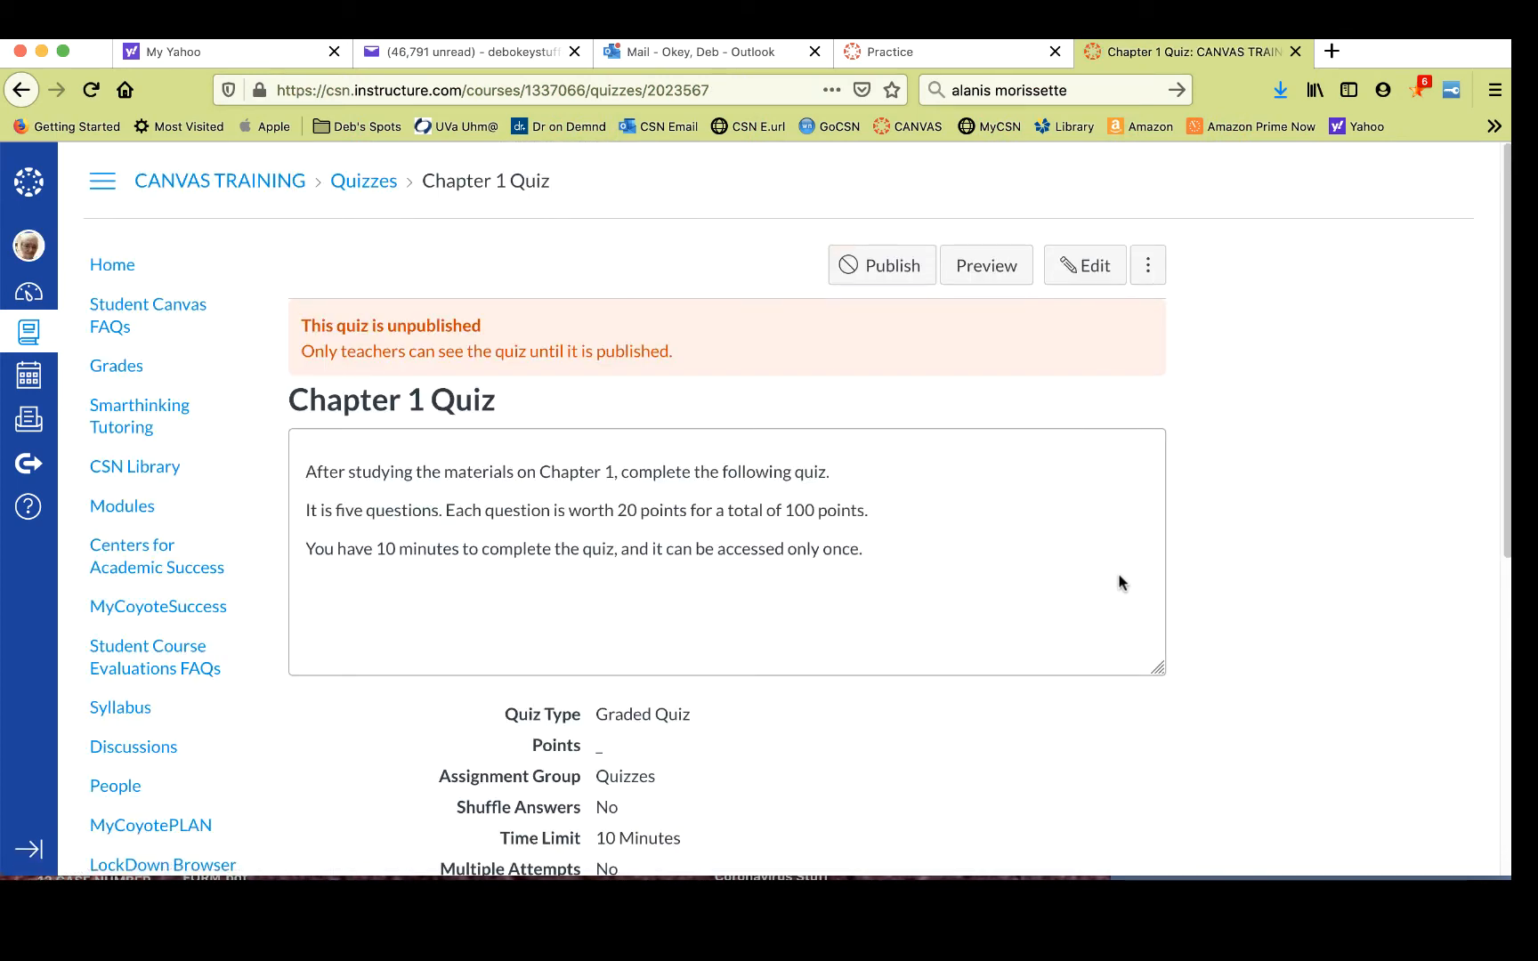
pyautogui.click(1106, 274)
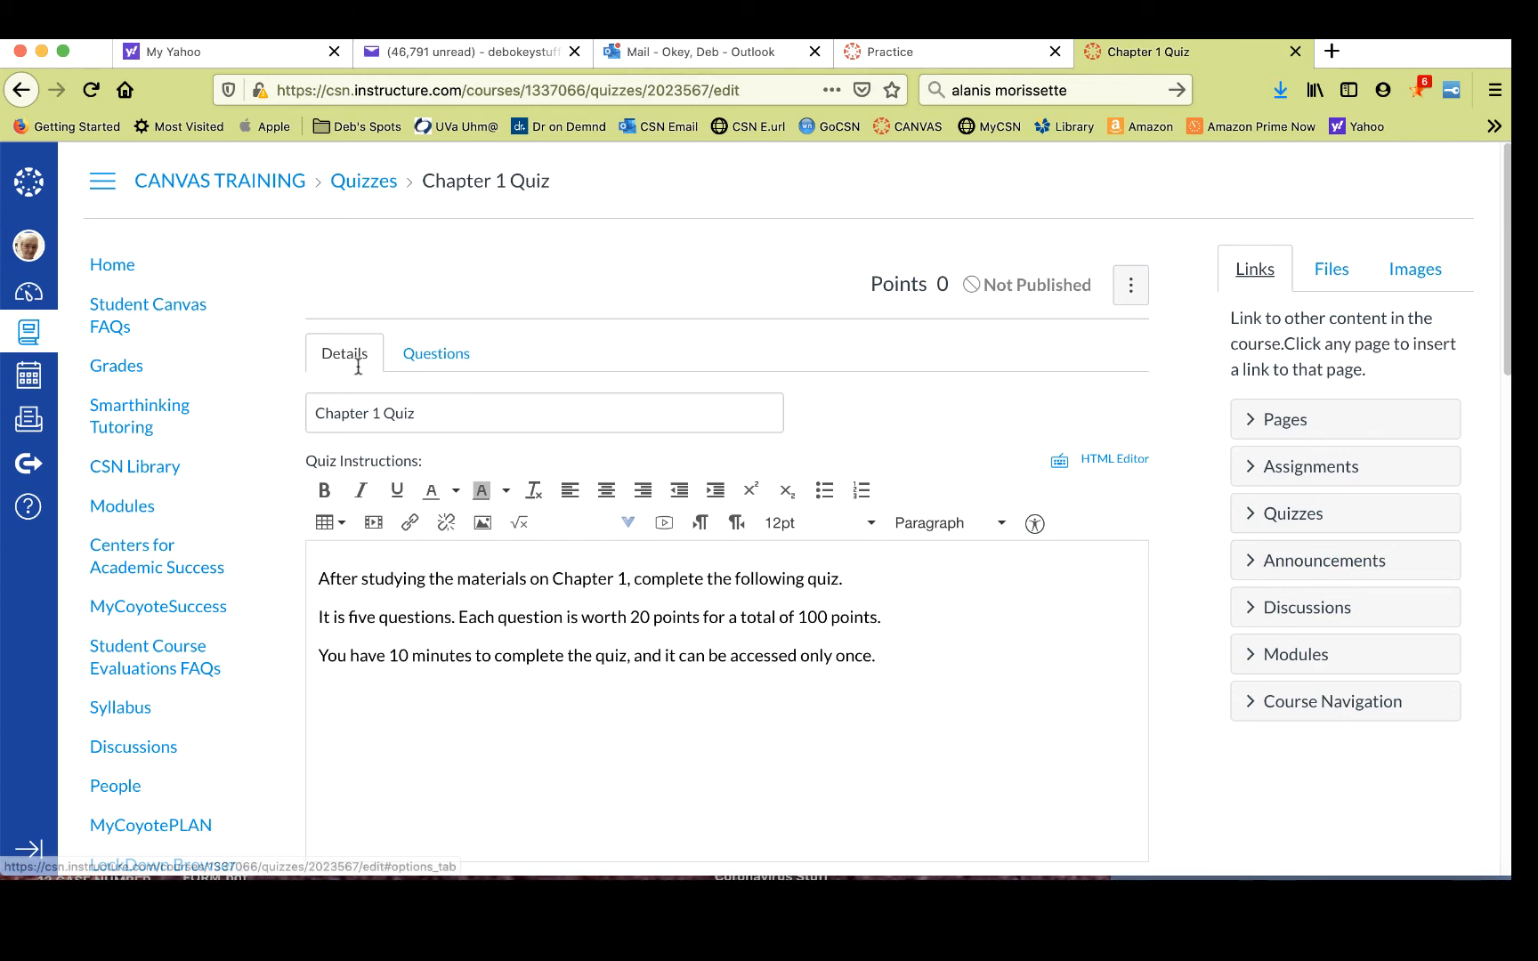
pyautogui.scroll(-15, 378, 471)
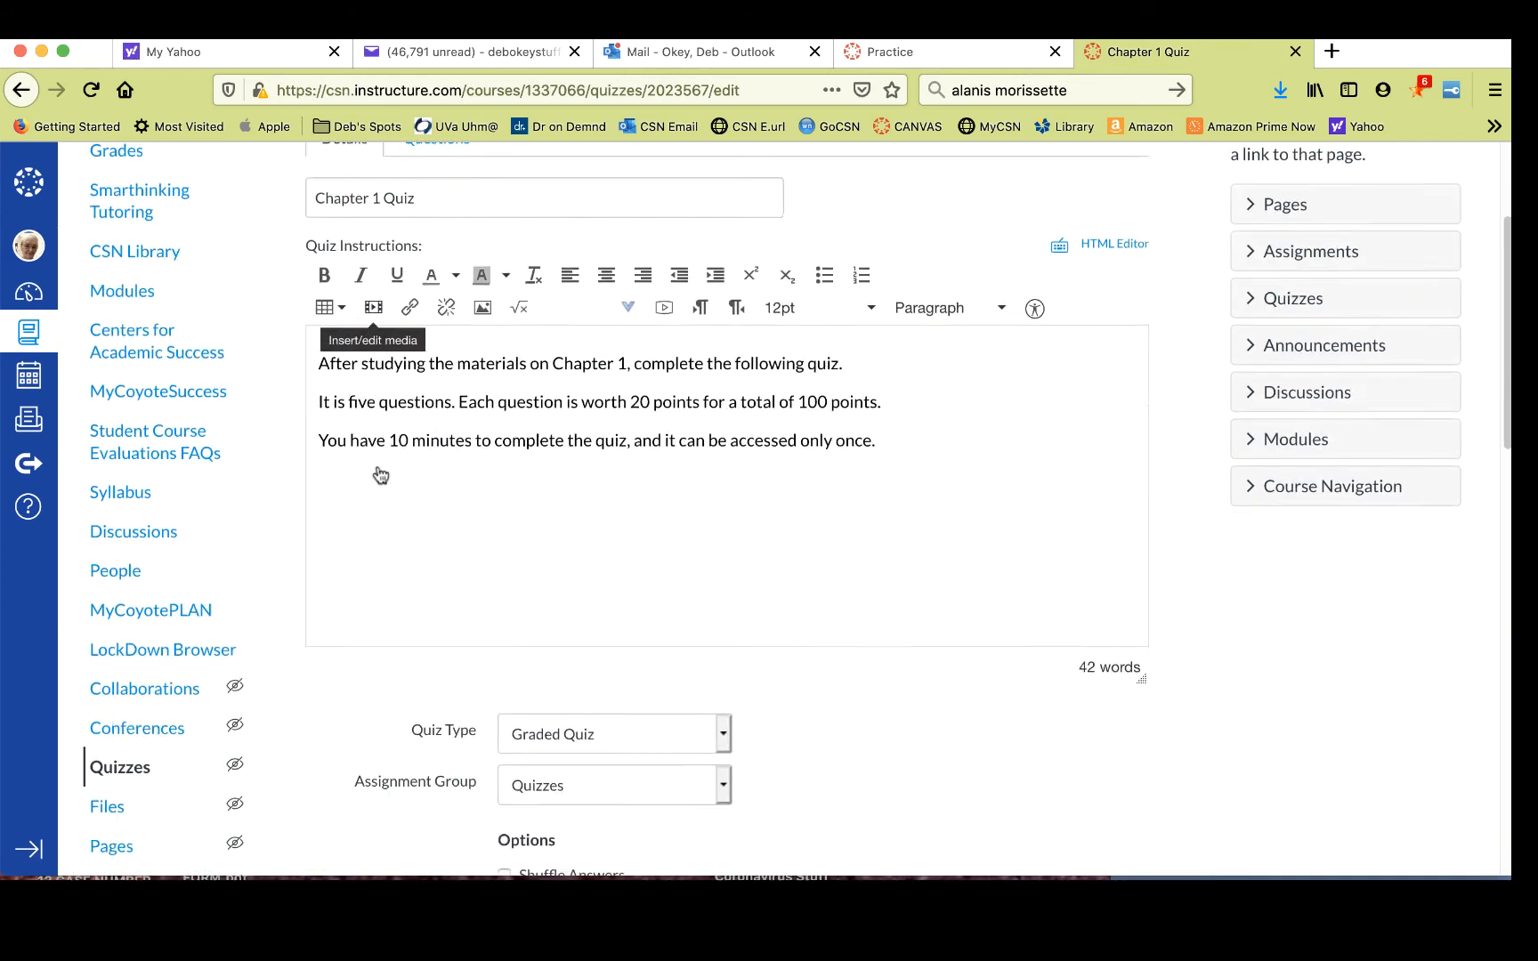
pyautogui.scroll(-3, 377, 472)
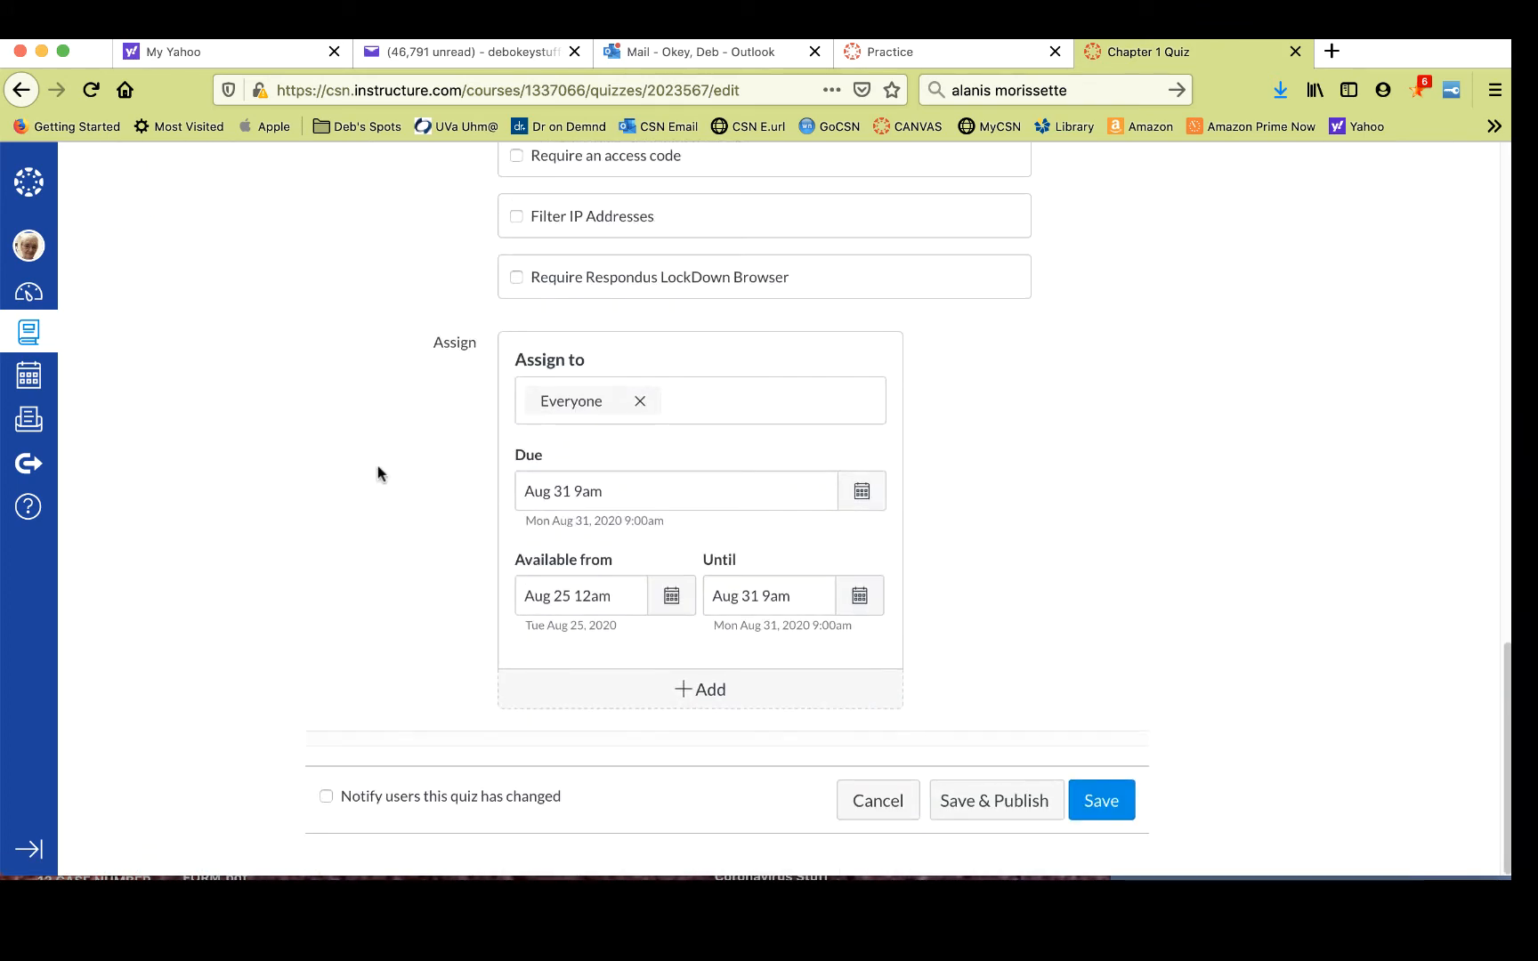
pyautogui.scroll(7, 378, 472)
pyautogui.scroll(10, 378, 473)
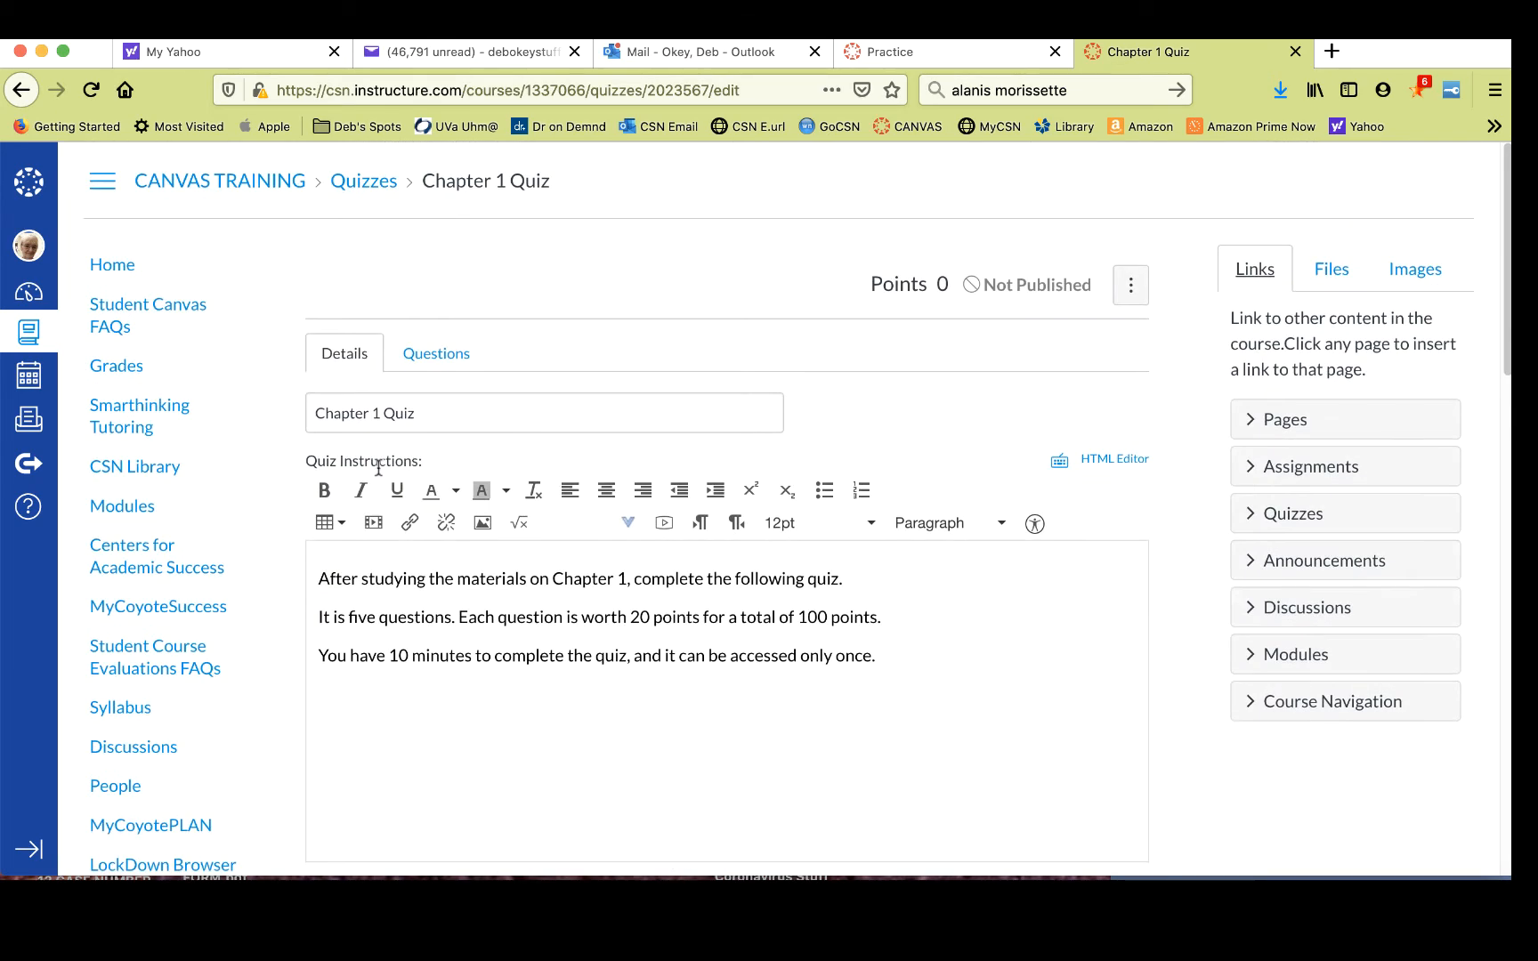
# - Open the quiz questions, add a new multiple choice question and title it Question 1
pyautogui.click(443, 352)
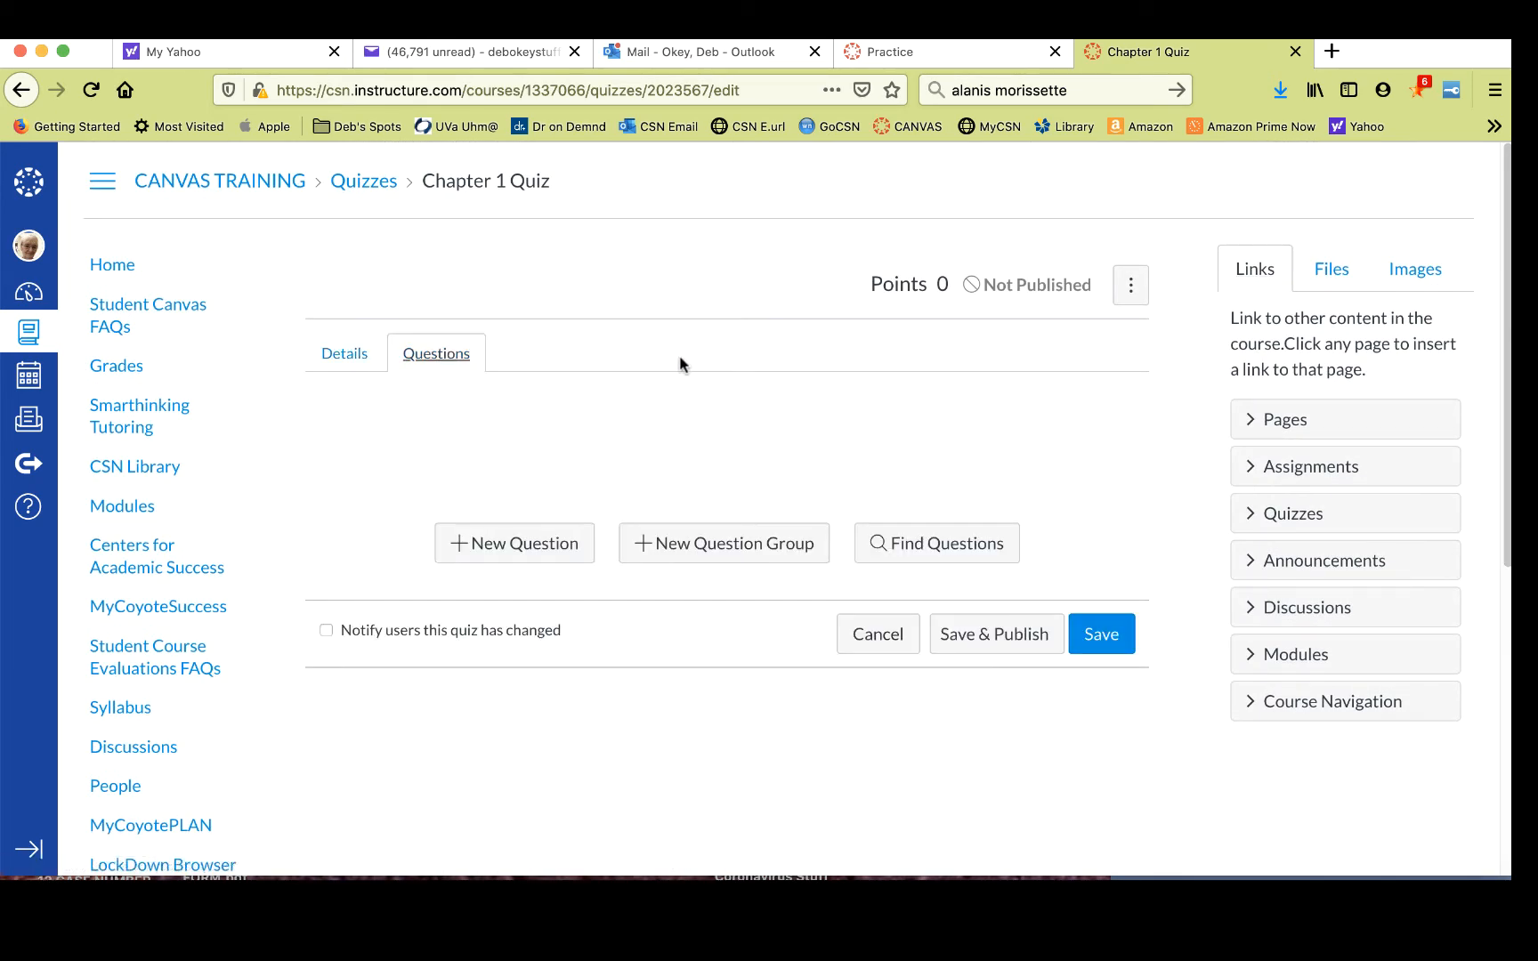
pyautogui.click(528, 551)
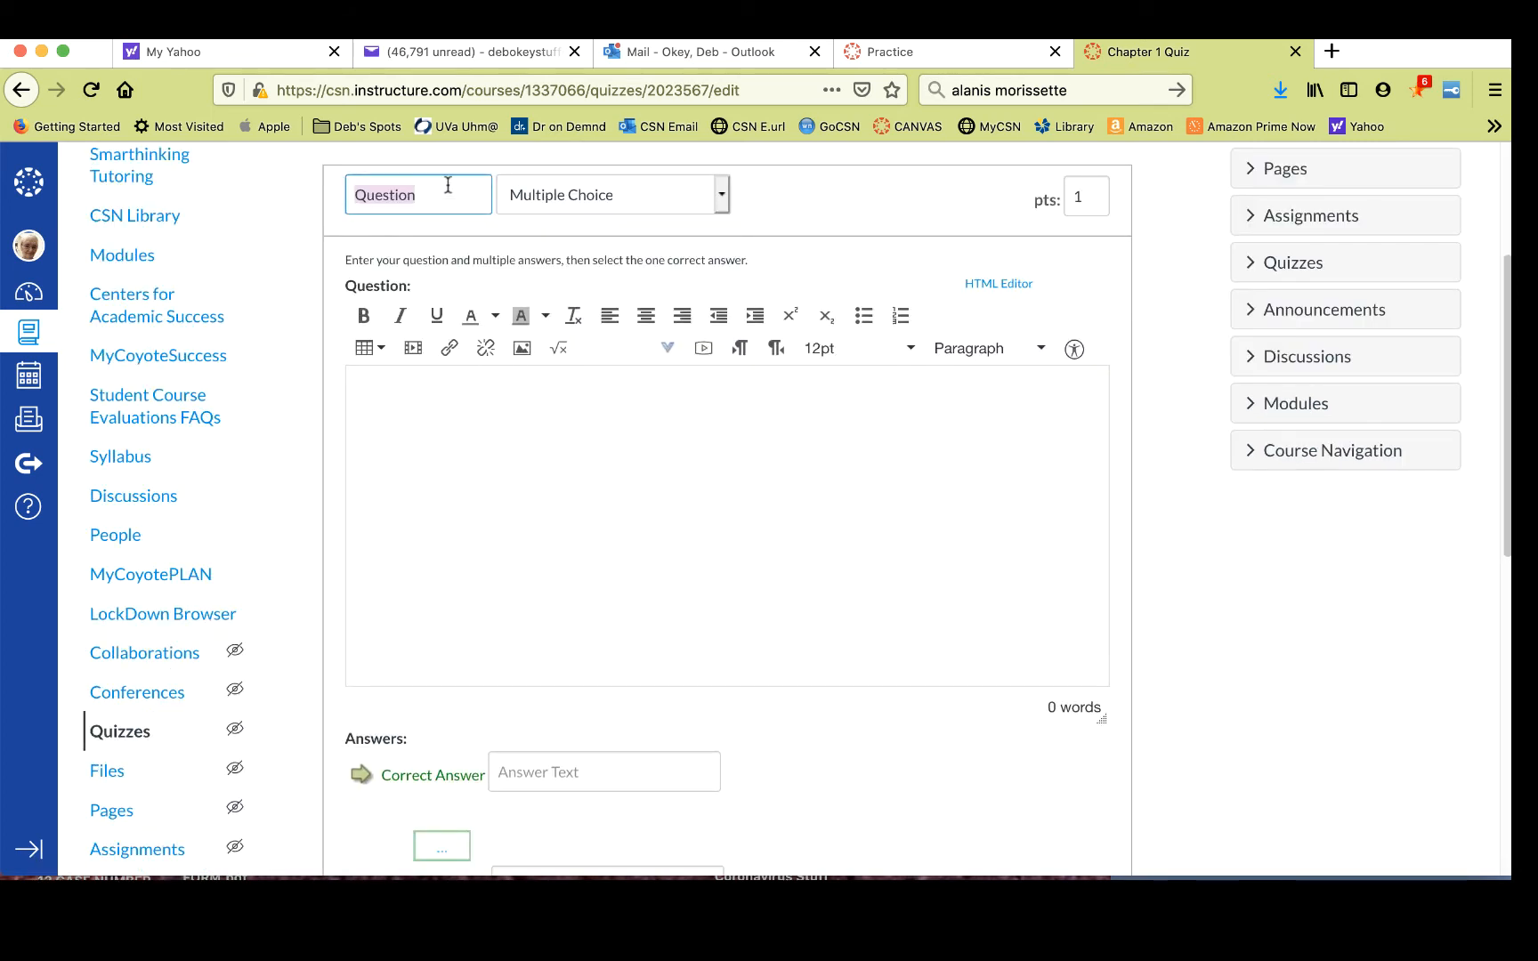
pyautogui.click(442, 195)
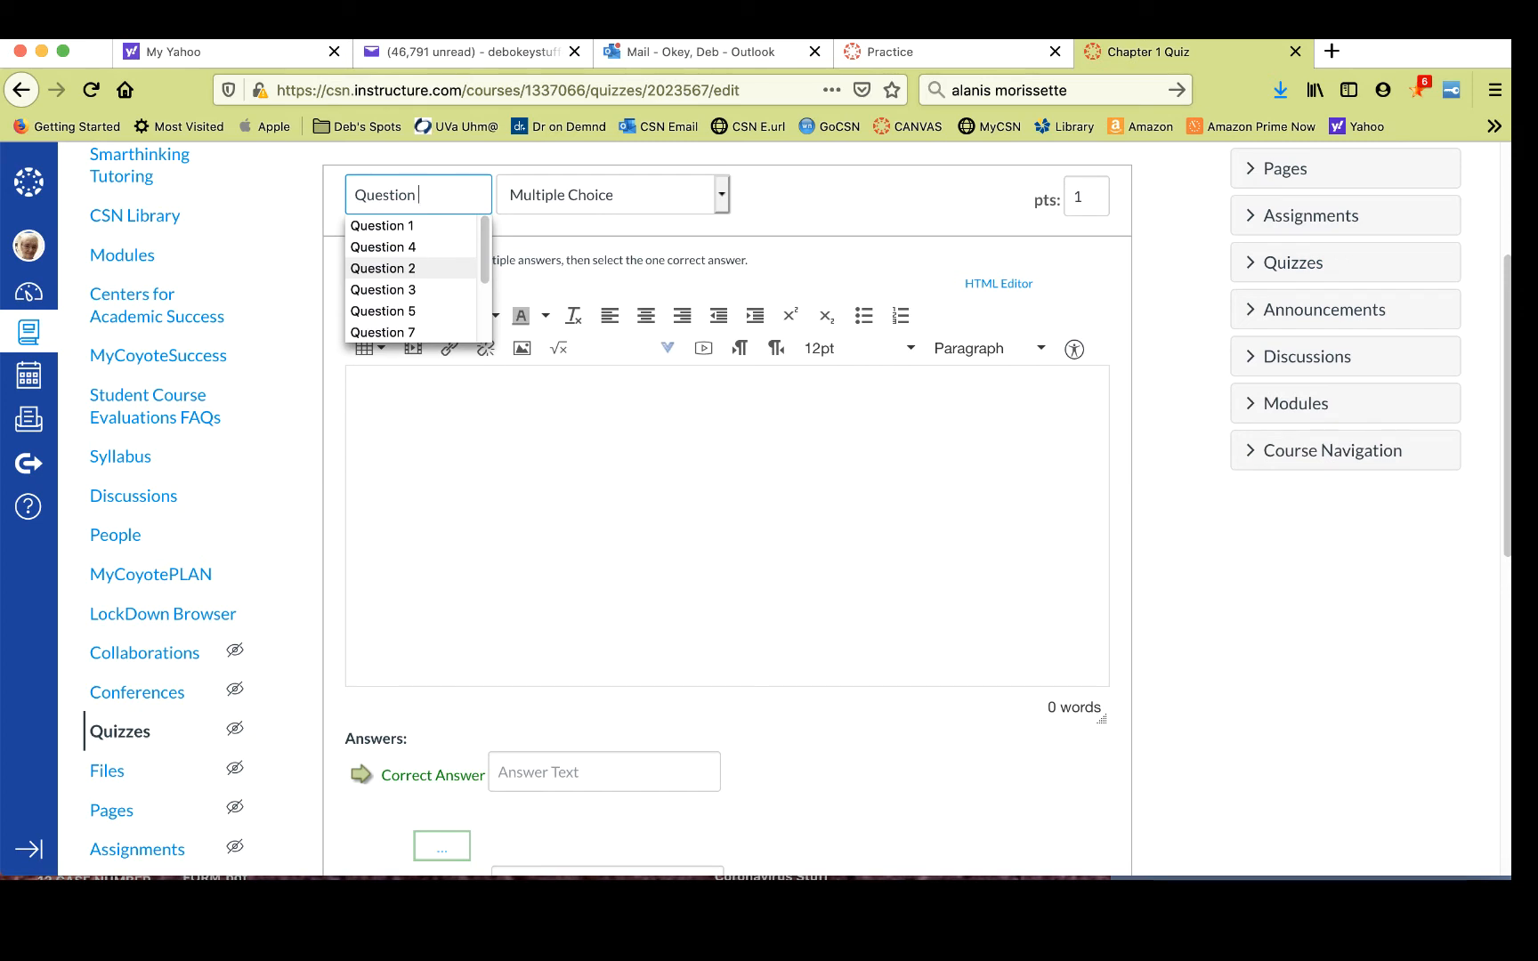
pyautogui.write('1')
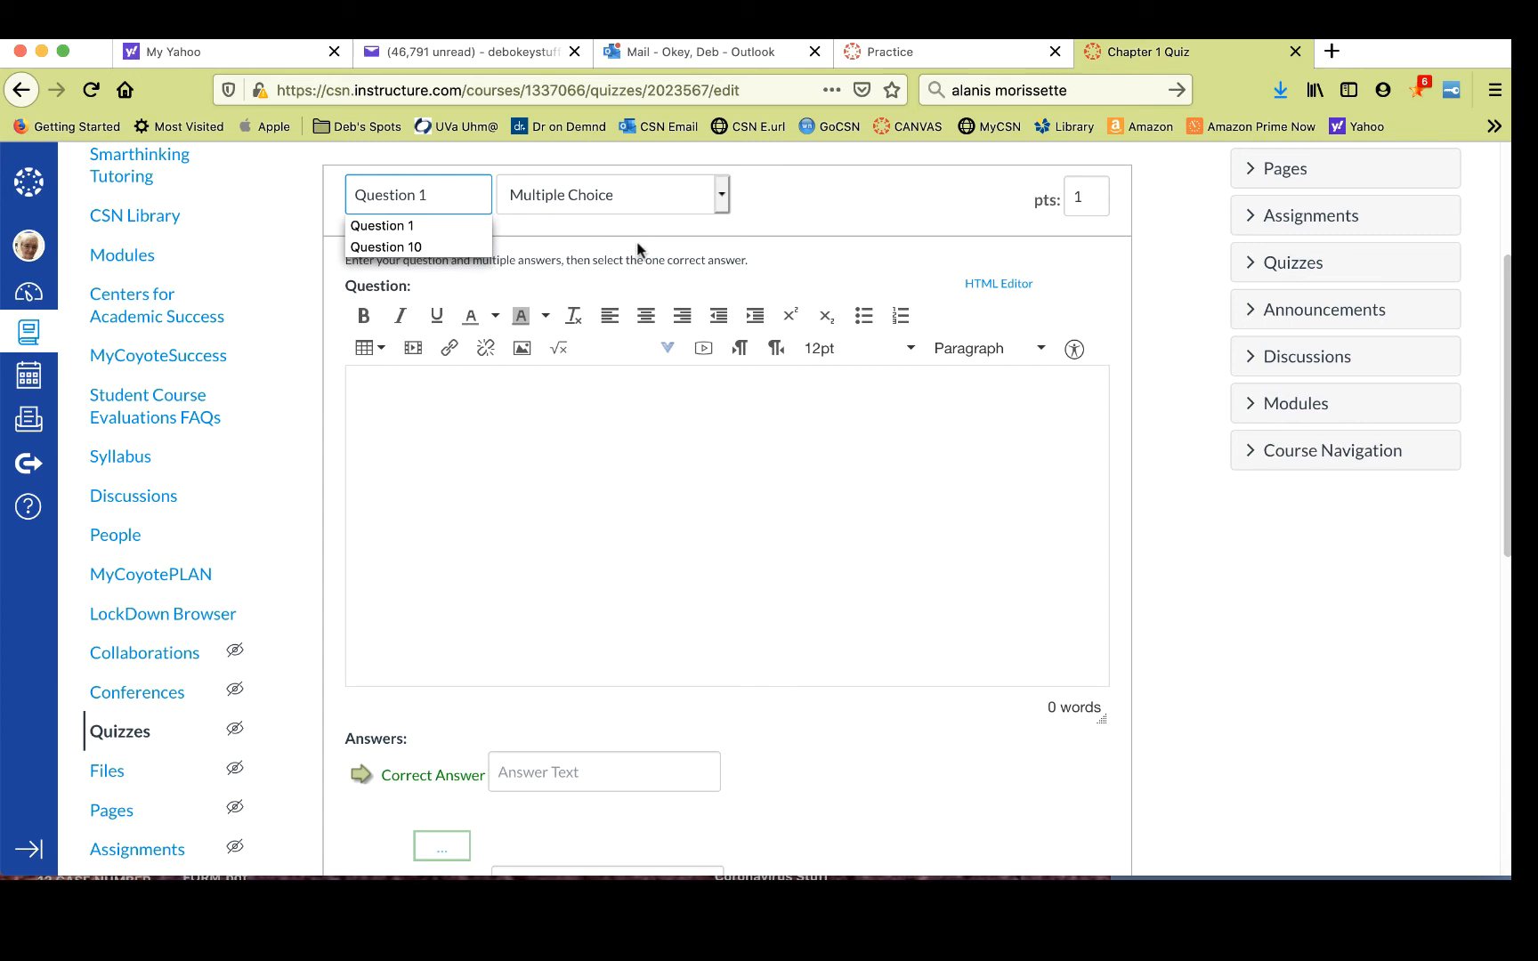
pyautogui.click(723, 190)
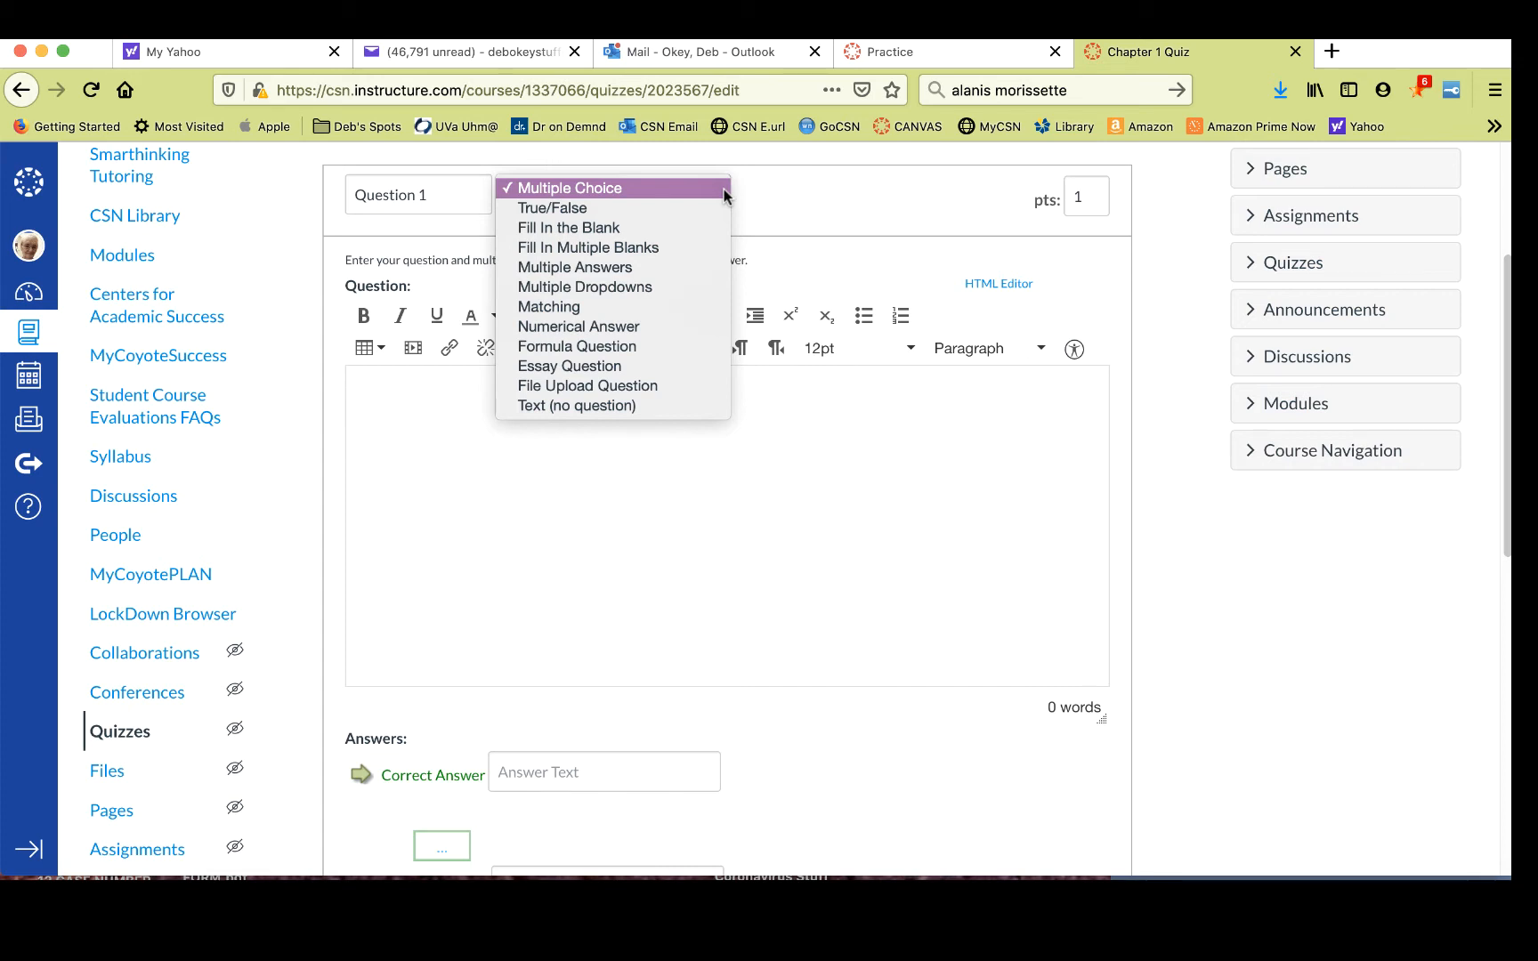
pyautogui.click(723, 189)
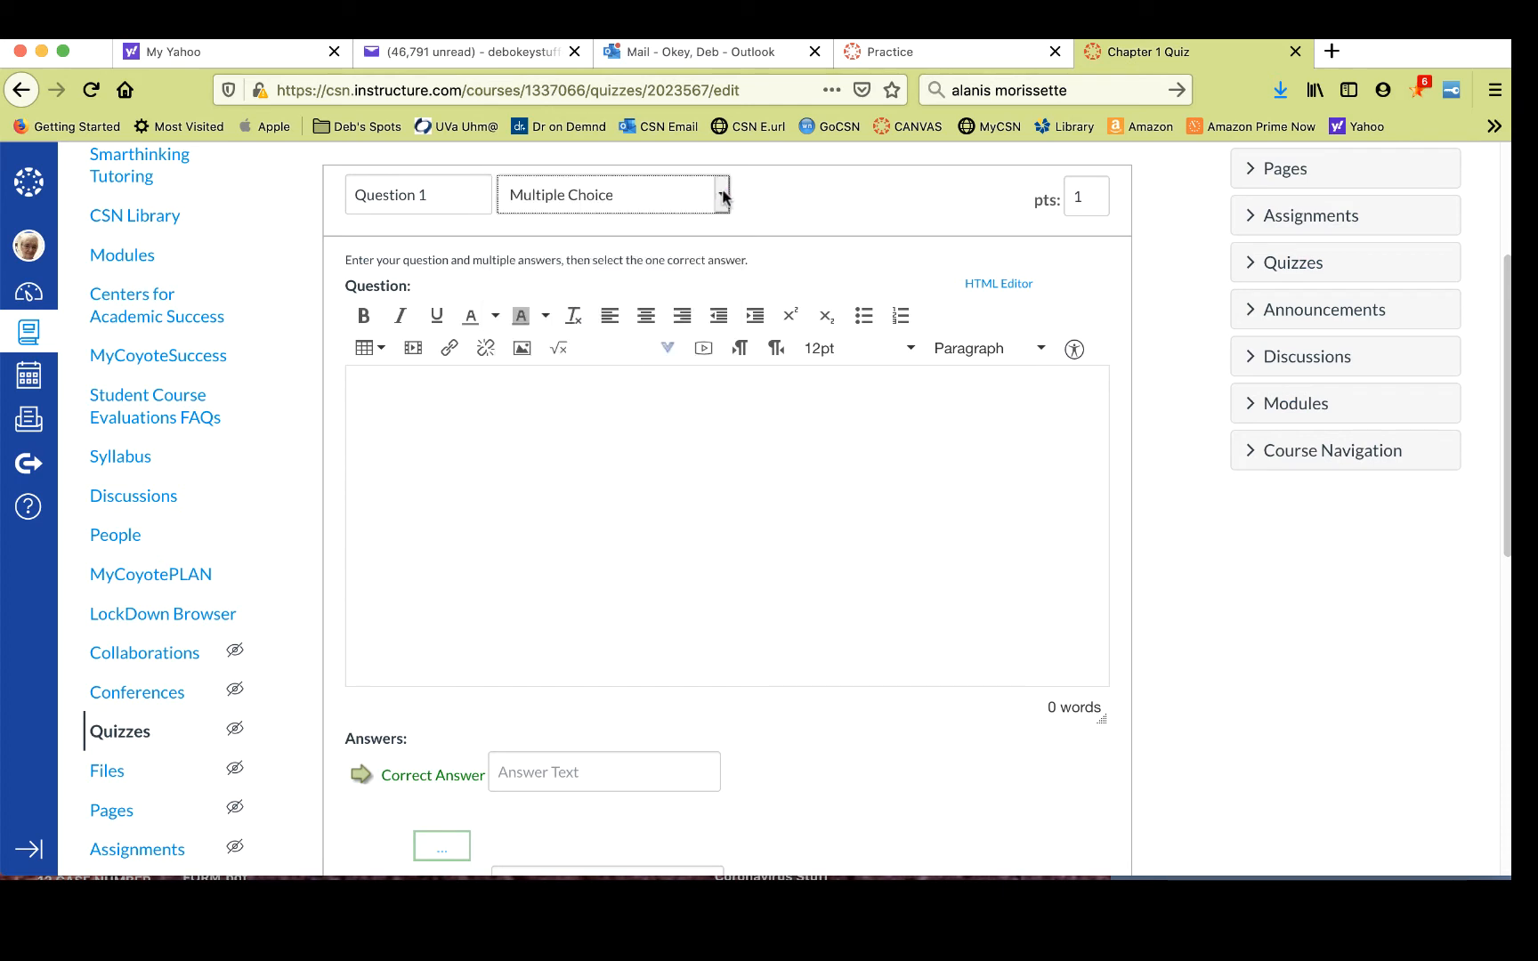
# - Set the question's points to 20
pyautogui.click(1093, 197)
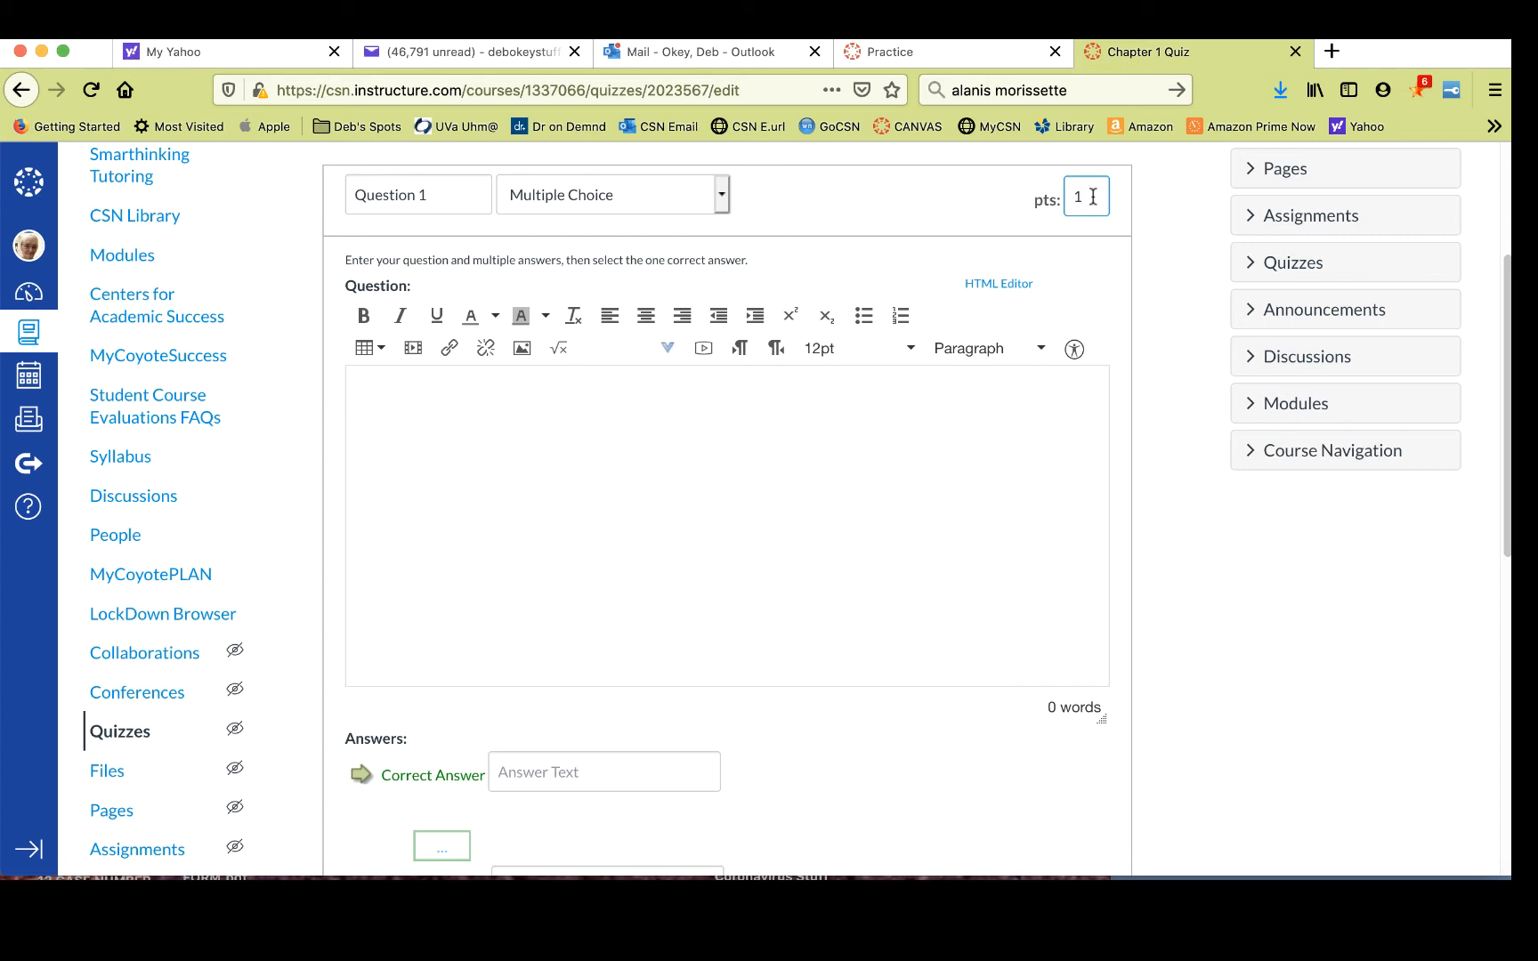
pyautogui.moveTo(1093, 196); pyautogui.dragTo(1069, 197)
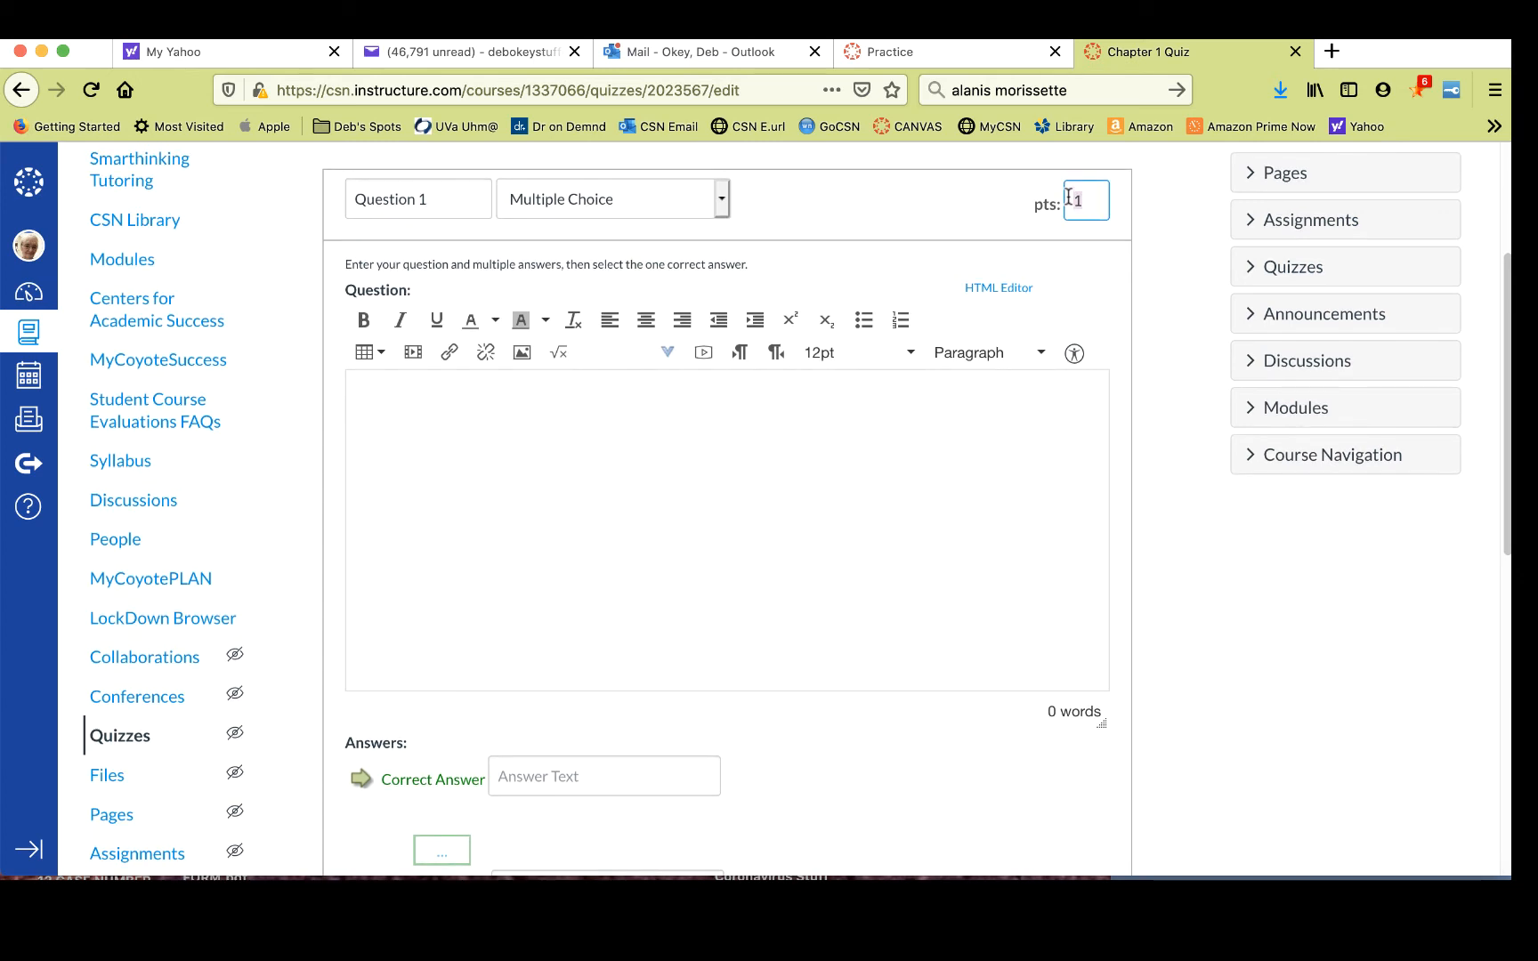
pyautogui.write('20')
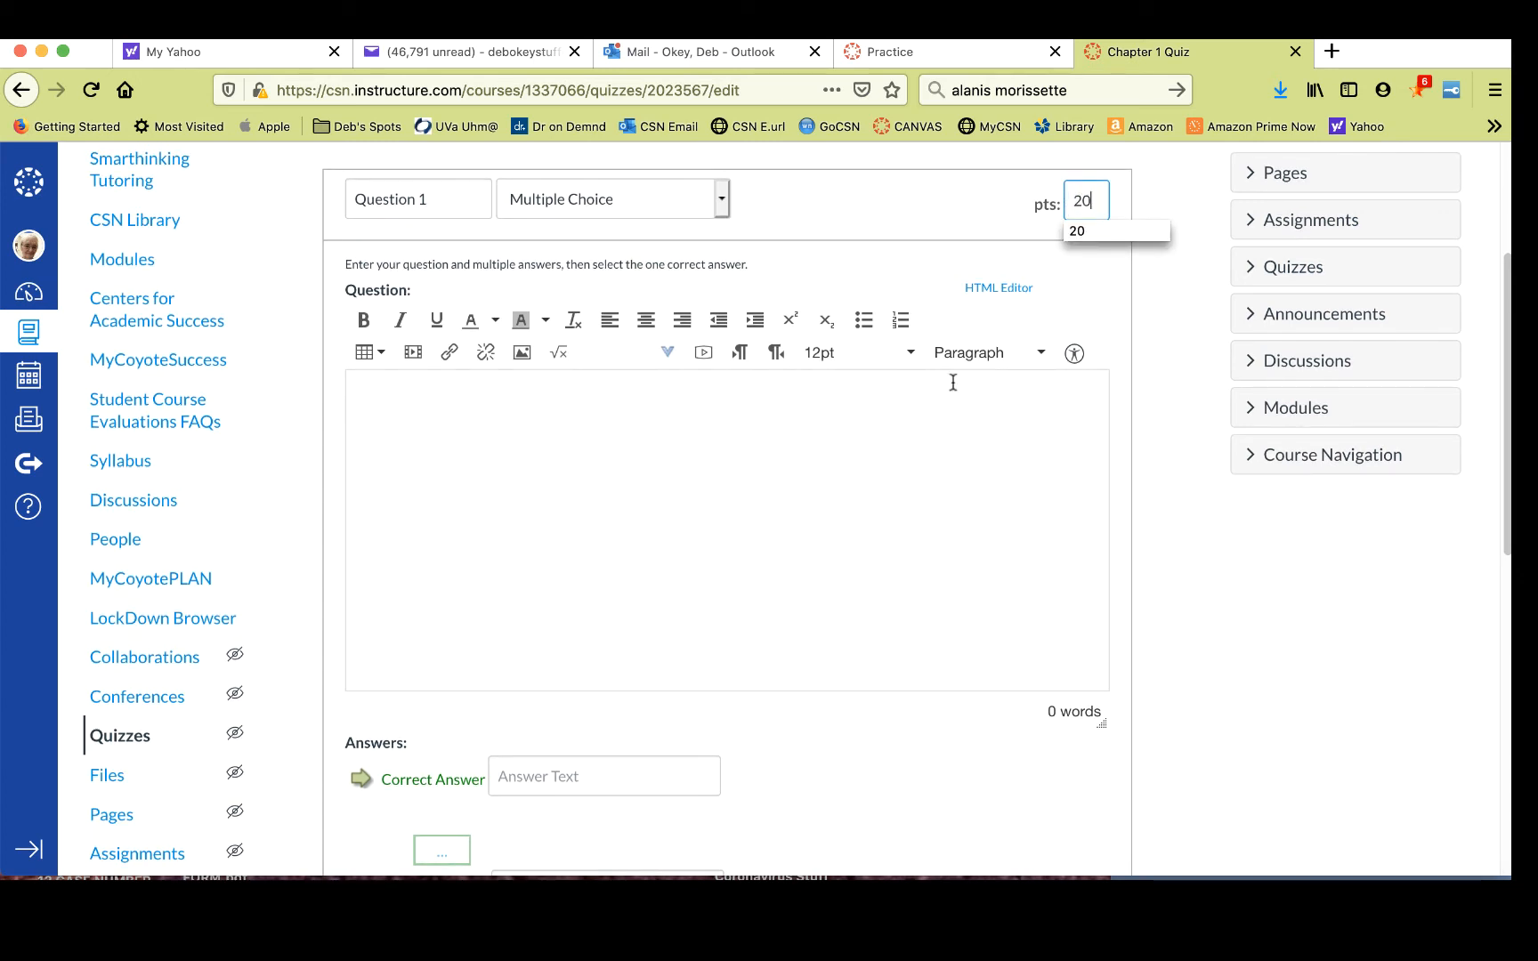
# - Enter the question text 2 + 2 =
pyautogui.click(688, 392)
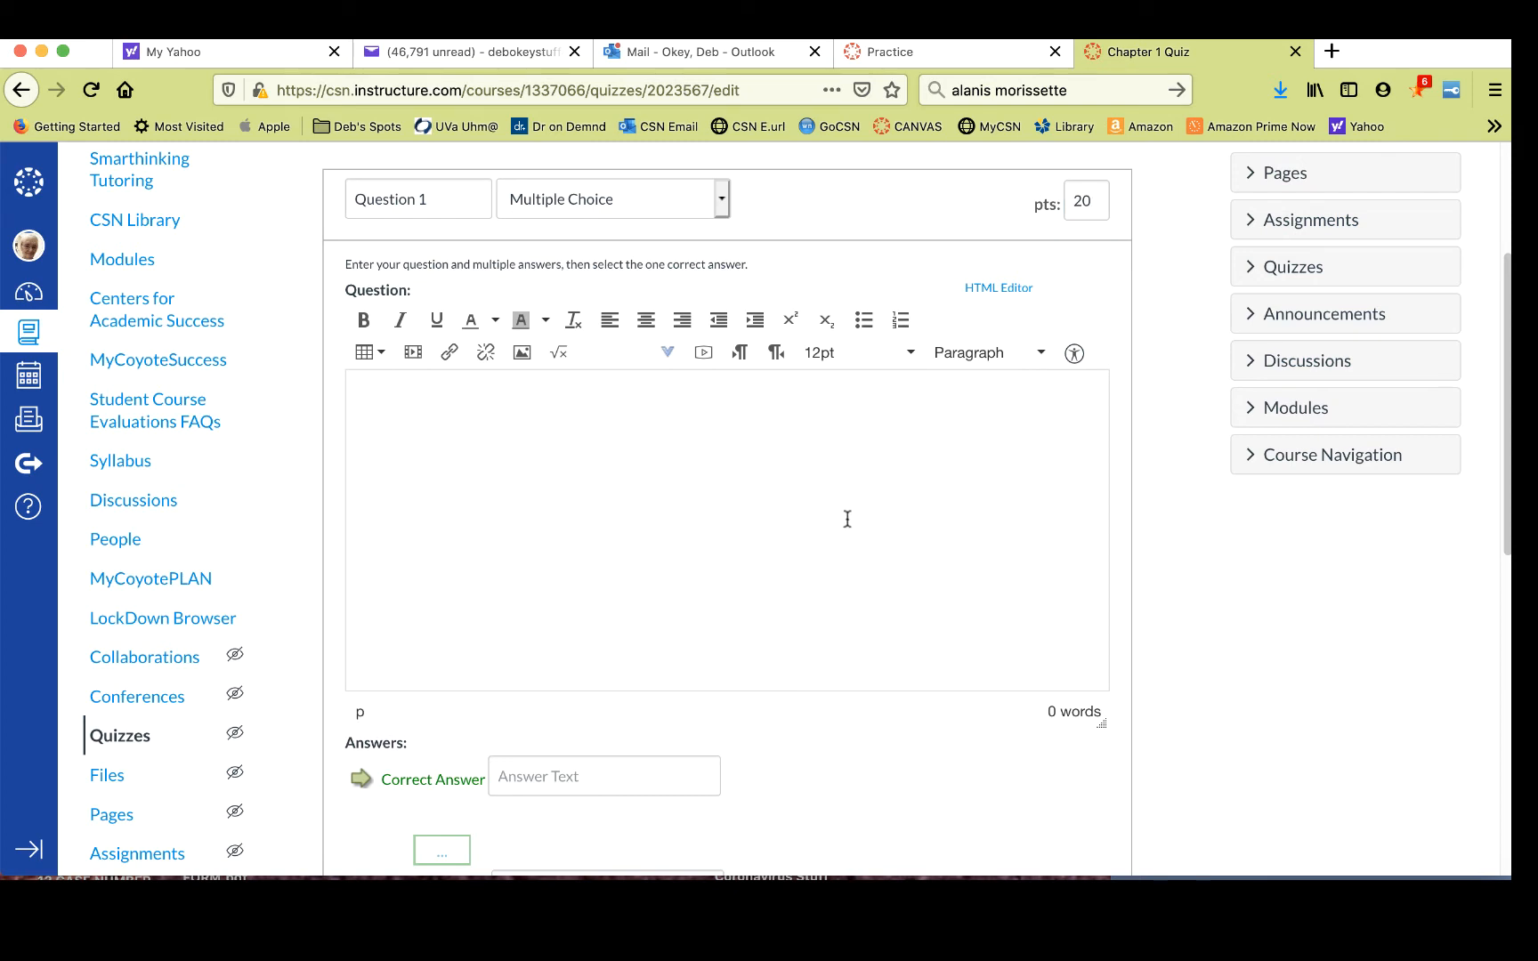
pyautogui.write('2 + 2 =')
pyautogui.scroll(-5, 817, 623)
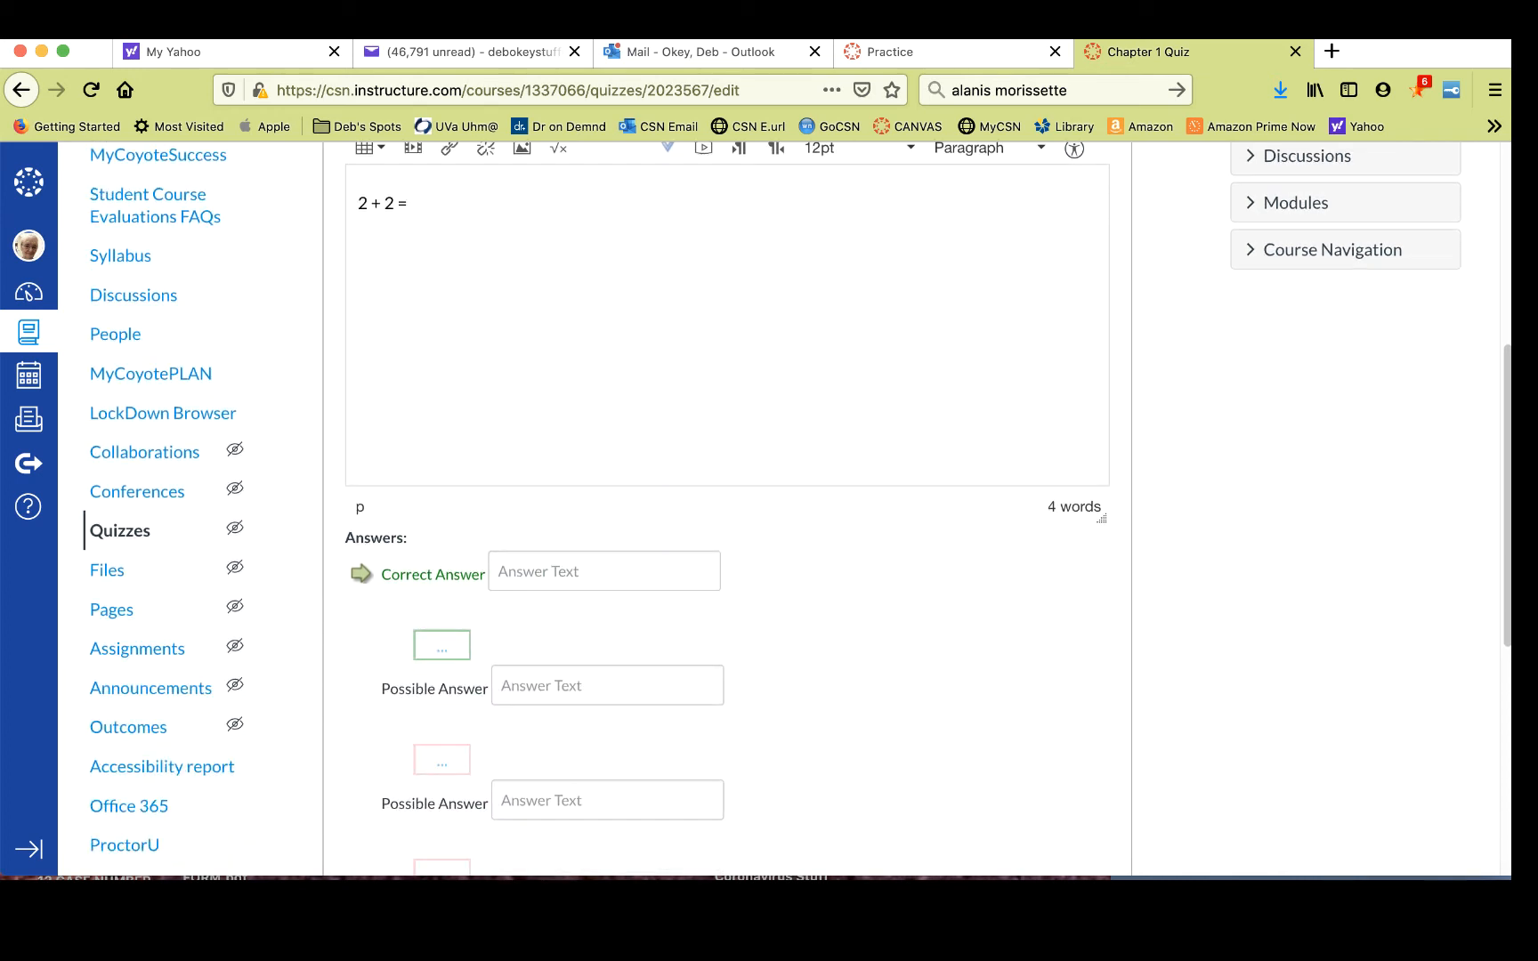
# - Enter the answer choices 1, 2, 4 and None of the above
pyautogui.click(593, 577)
pyautogui.write('4')
pyautogui.scroll(-3, 614, 504)
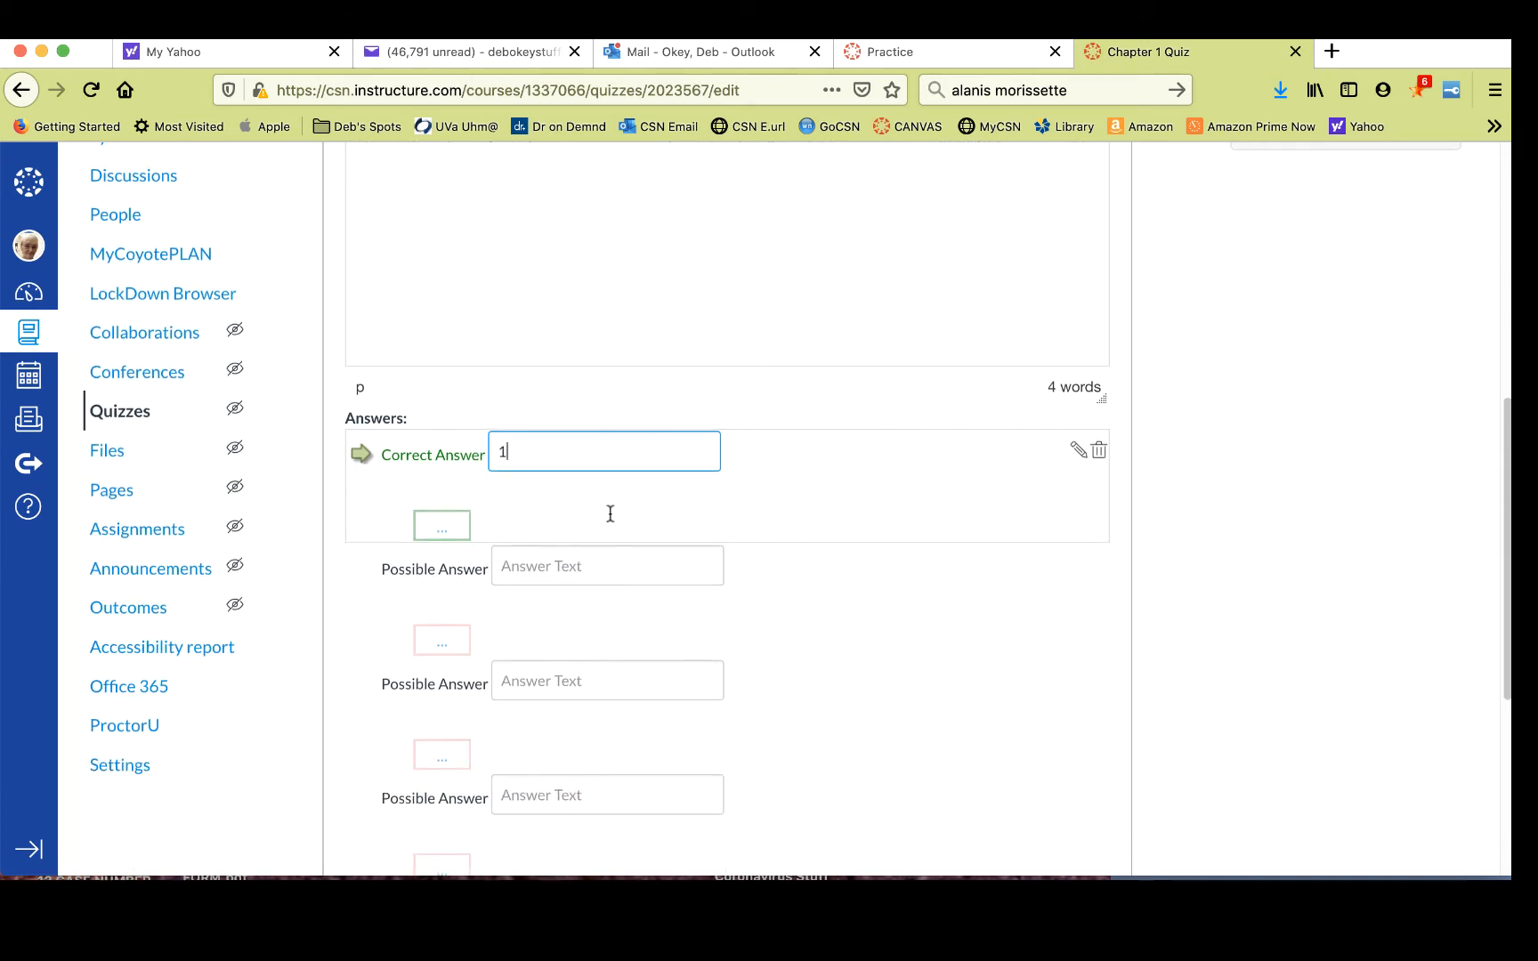
pyautogui.click(579, 567)
pyautogui.write('2')
pyautogui.scroll(-1, 578, 567)
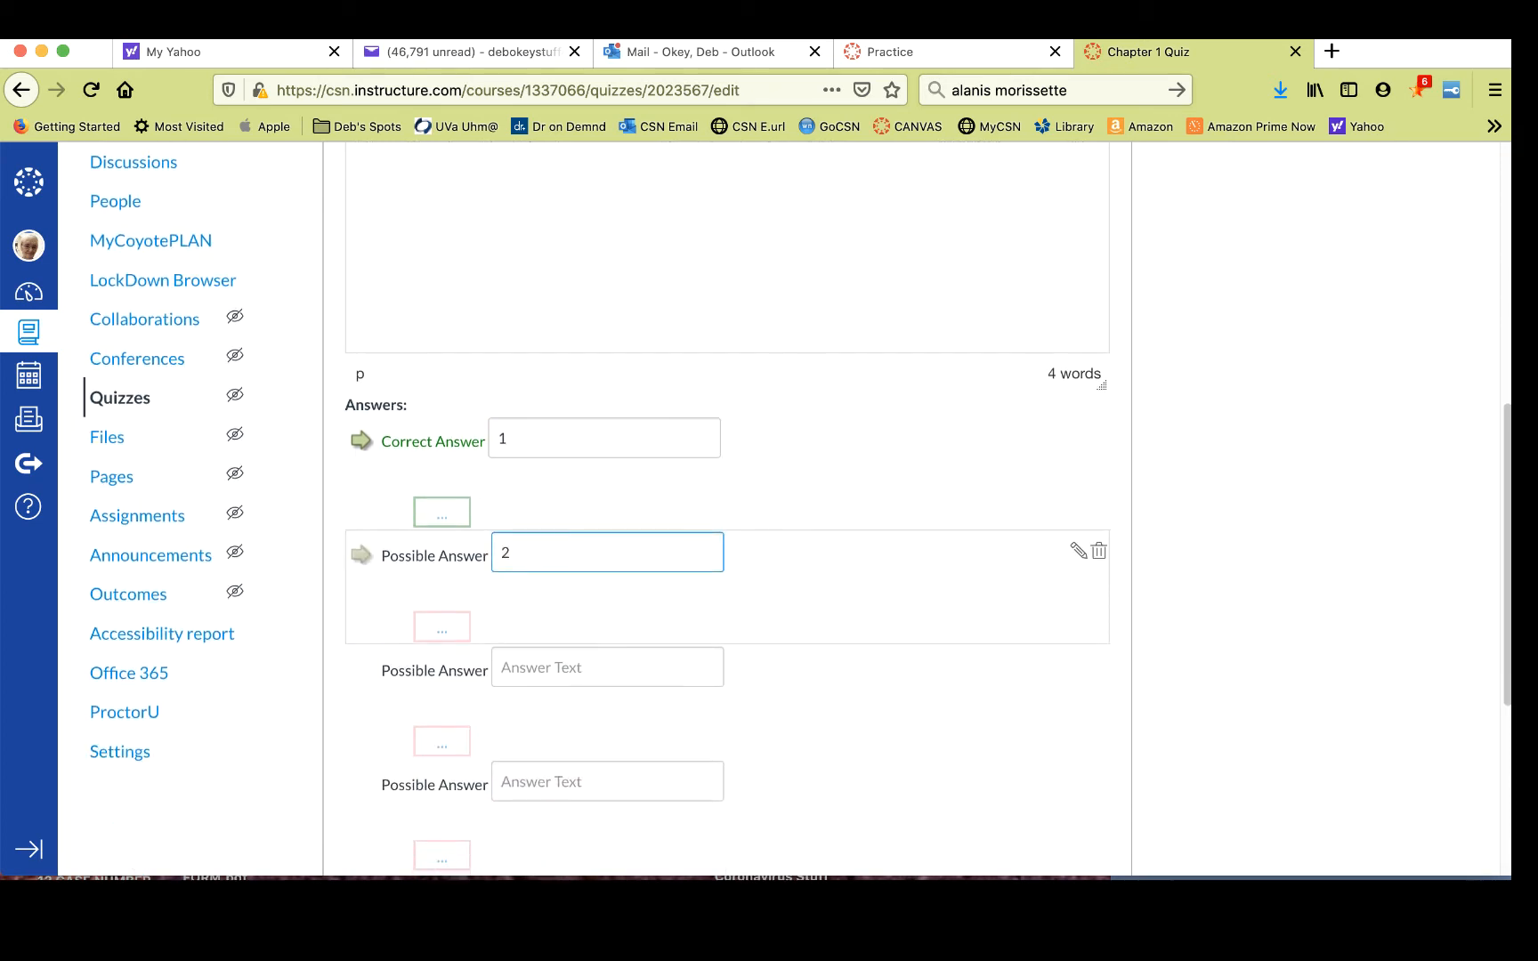
pyautogui.scroll(-2, 542, 617)
pyautogui.click(542, 617)
pyautogui.write('4')
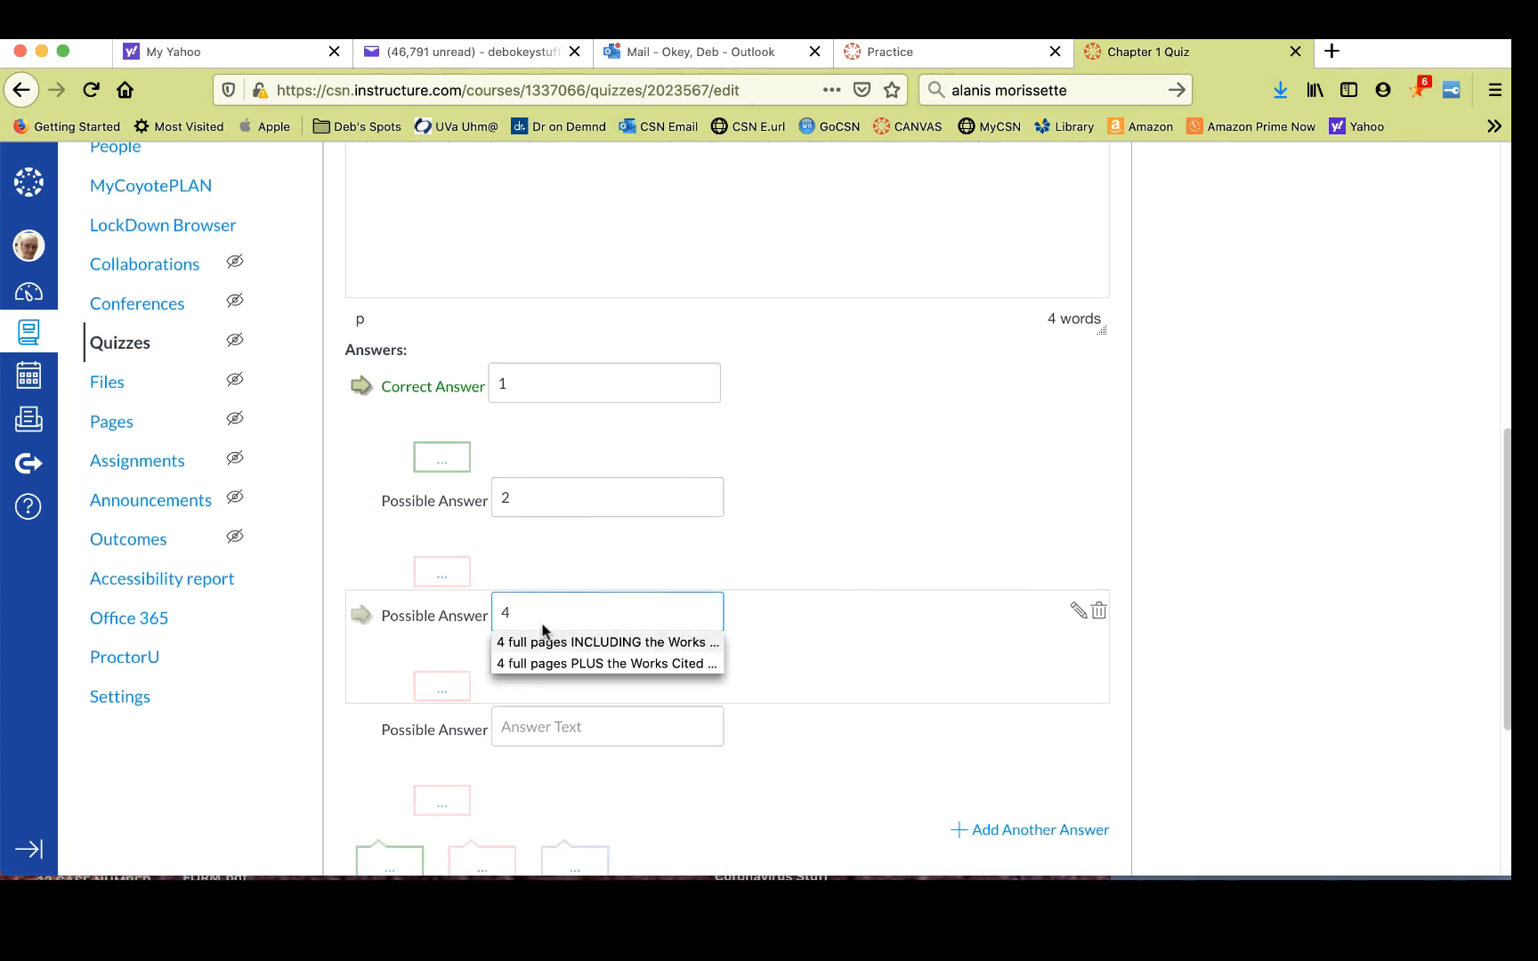
pyautogui.click(527, 725)
pyautogui.write('Non')
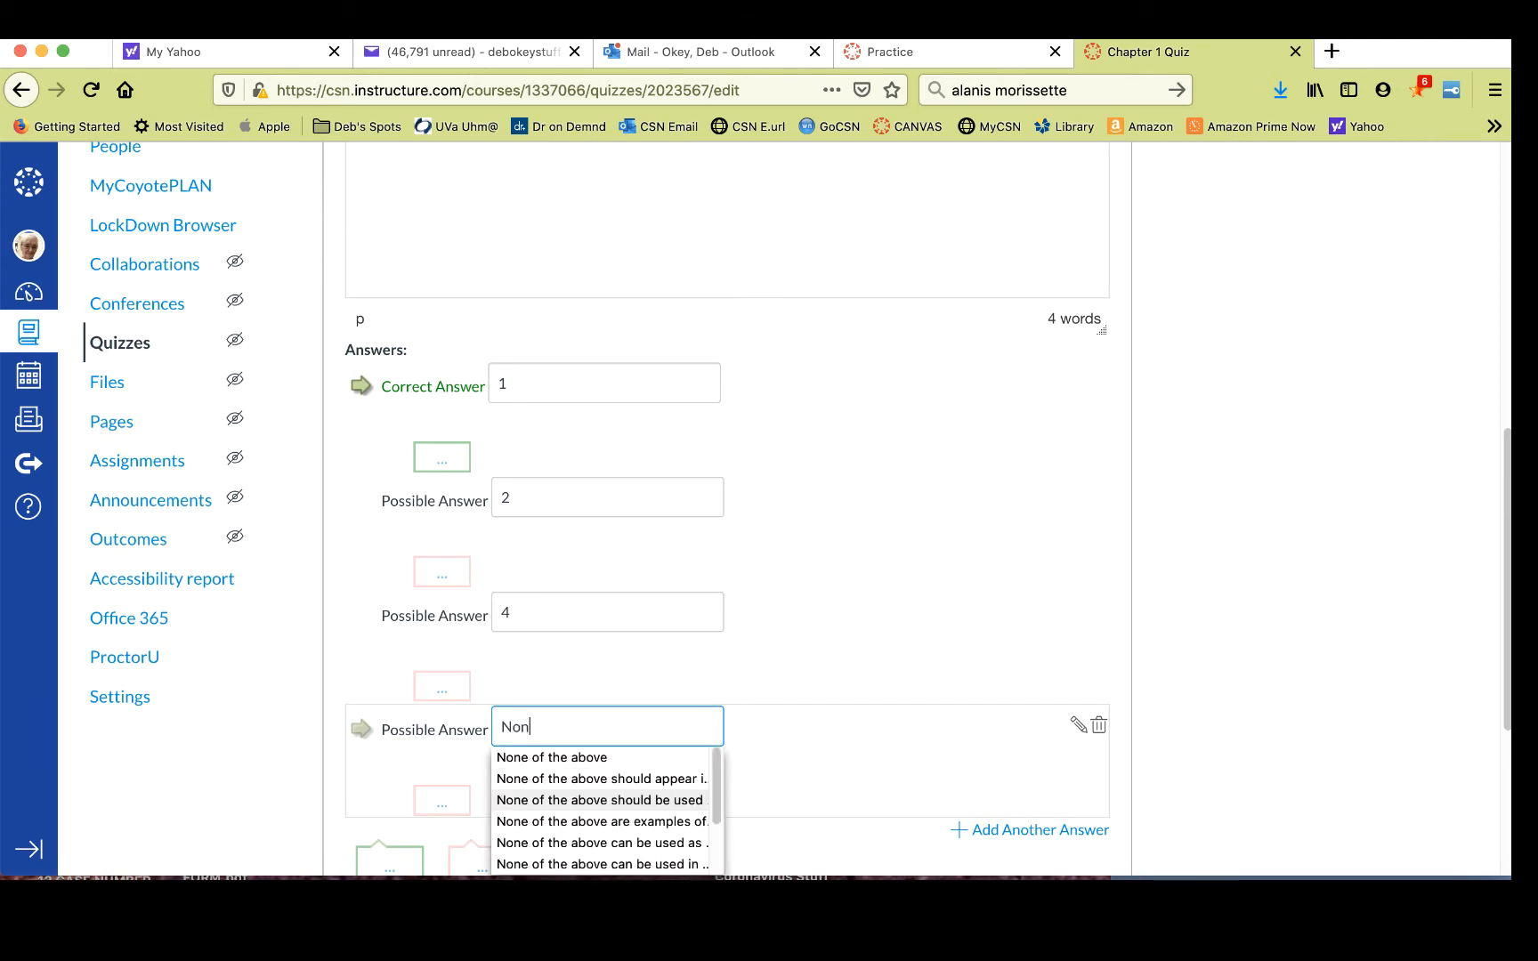
pyautogui.write('e of the a')
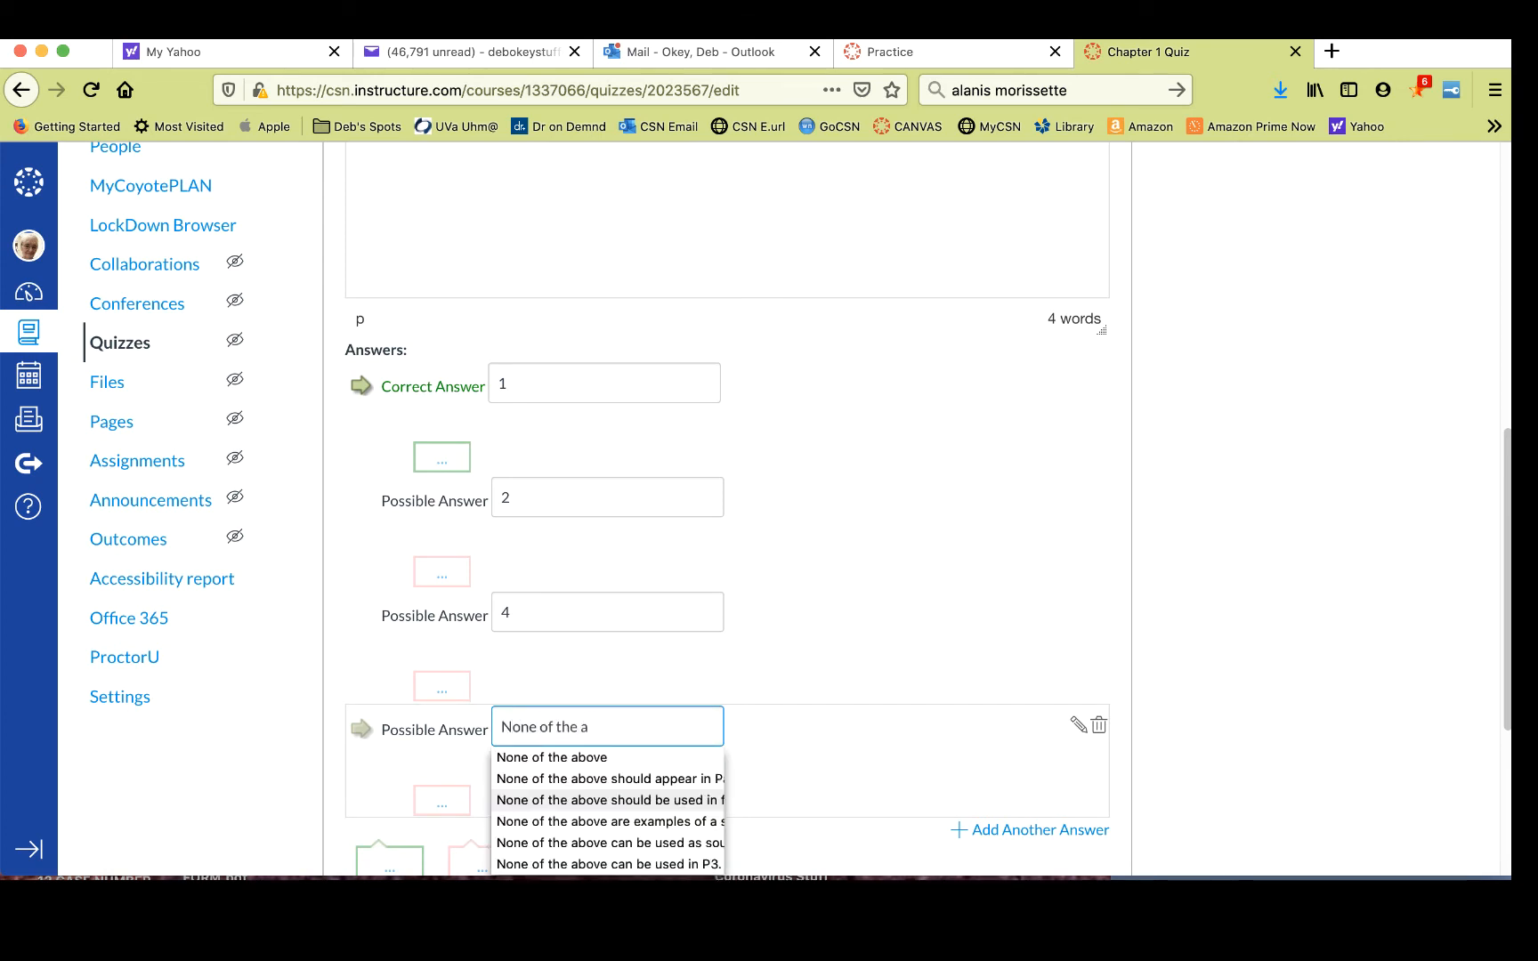
pyautogui.write('bove')
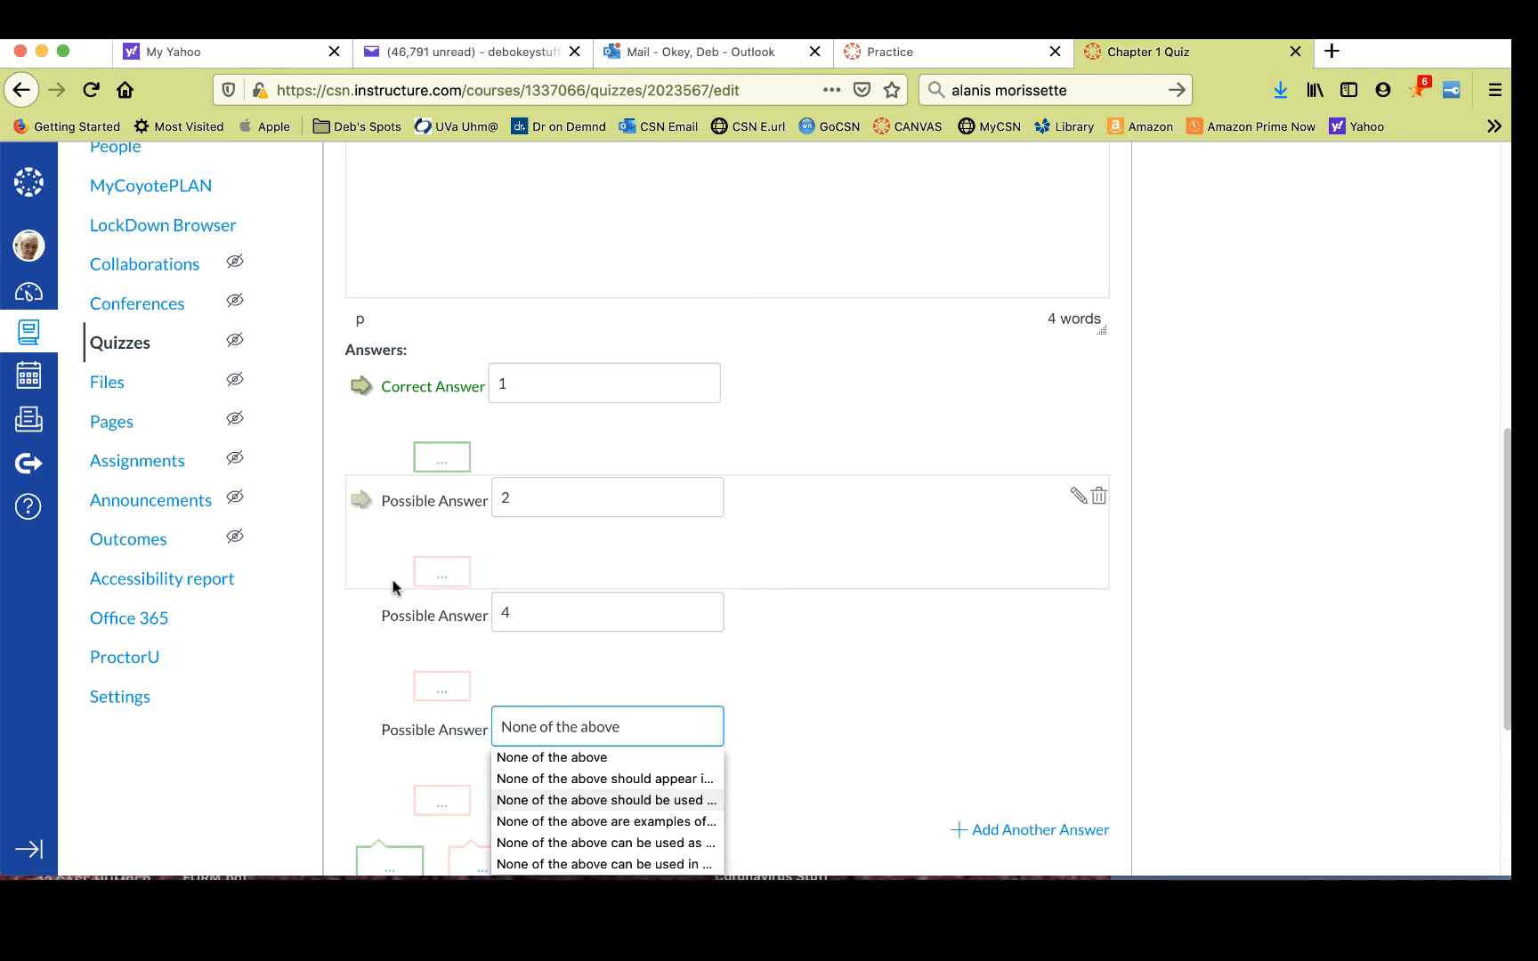
# - Mark 4 as the correct answer and add the correct answer comment Good job!
pyautogui.click(364, 615)
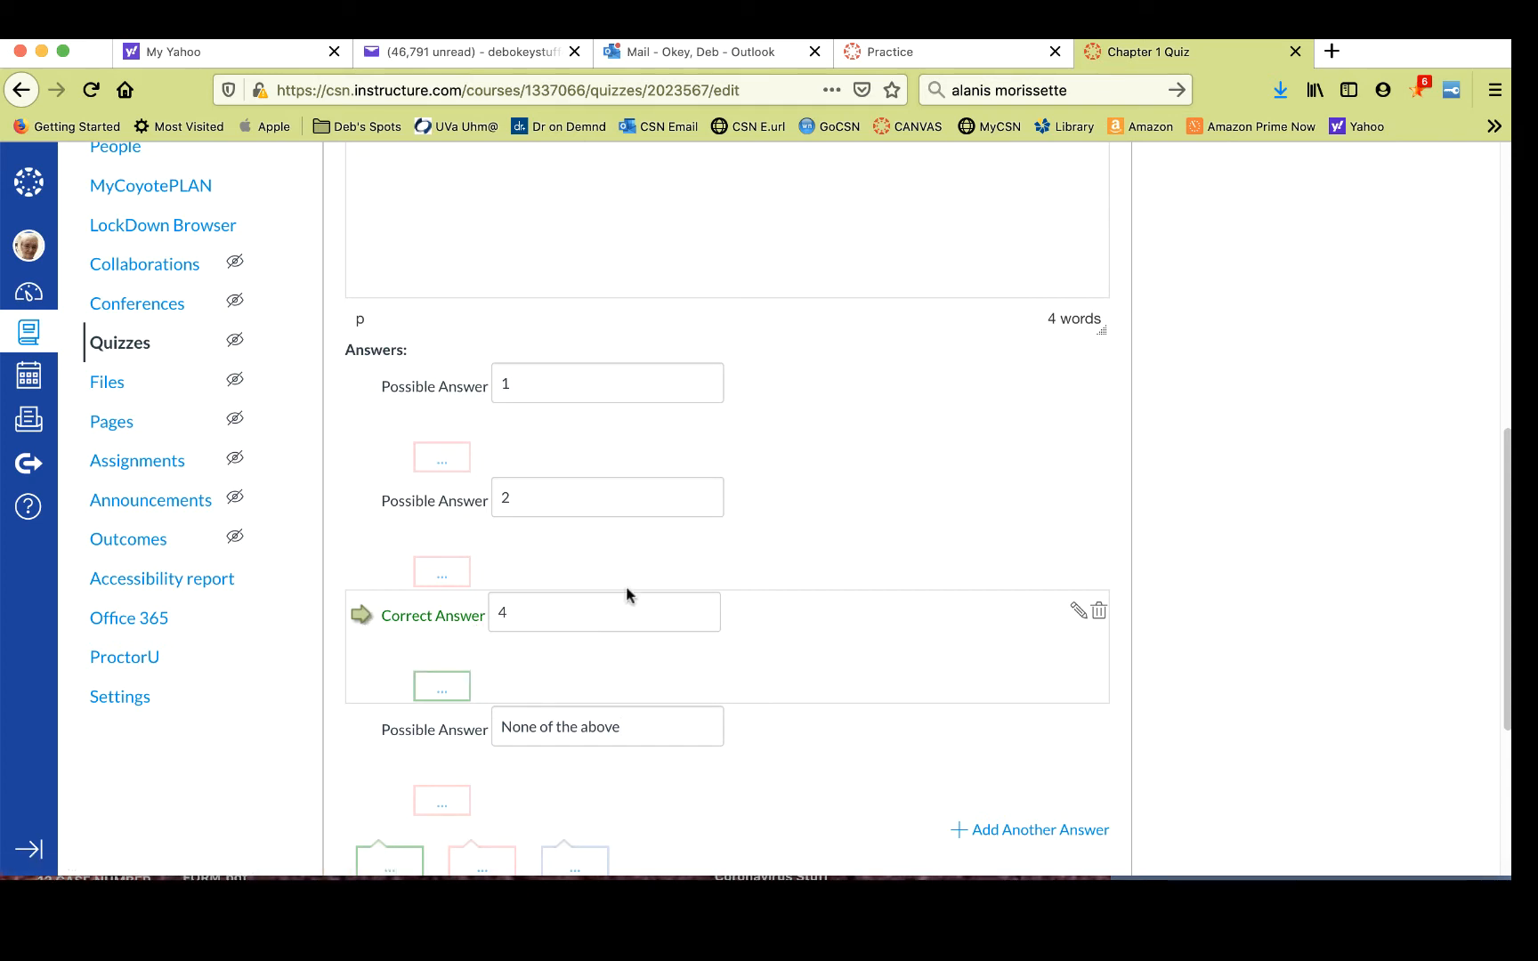
pyautogui.scroll(-5, 812, 557)
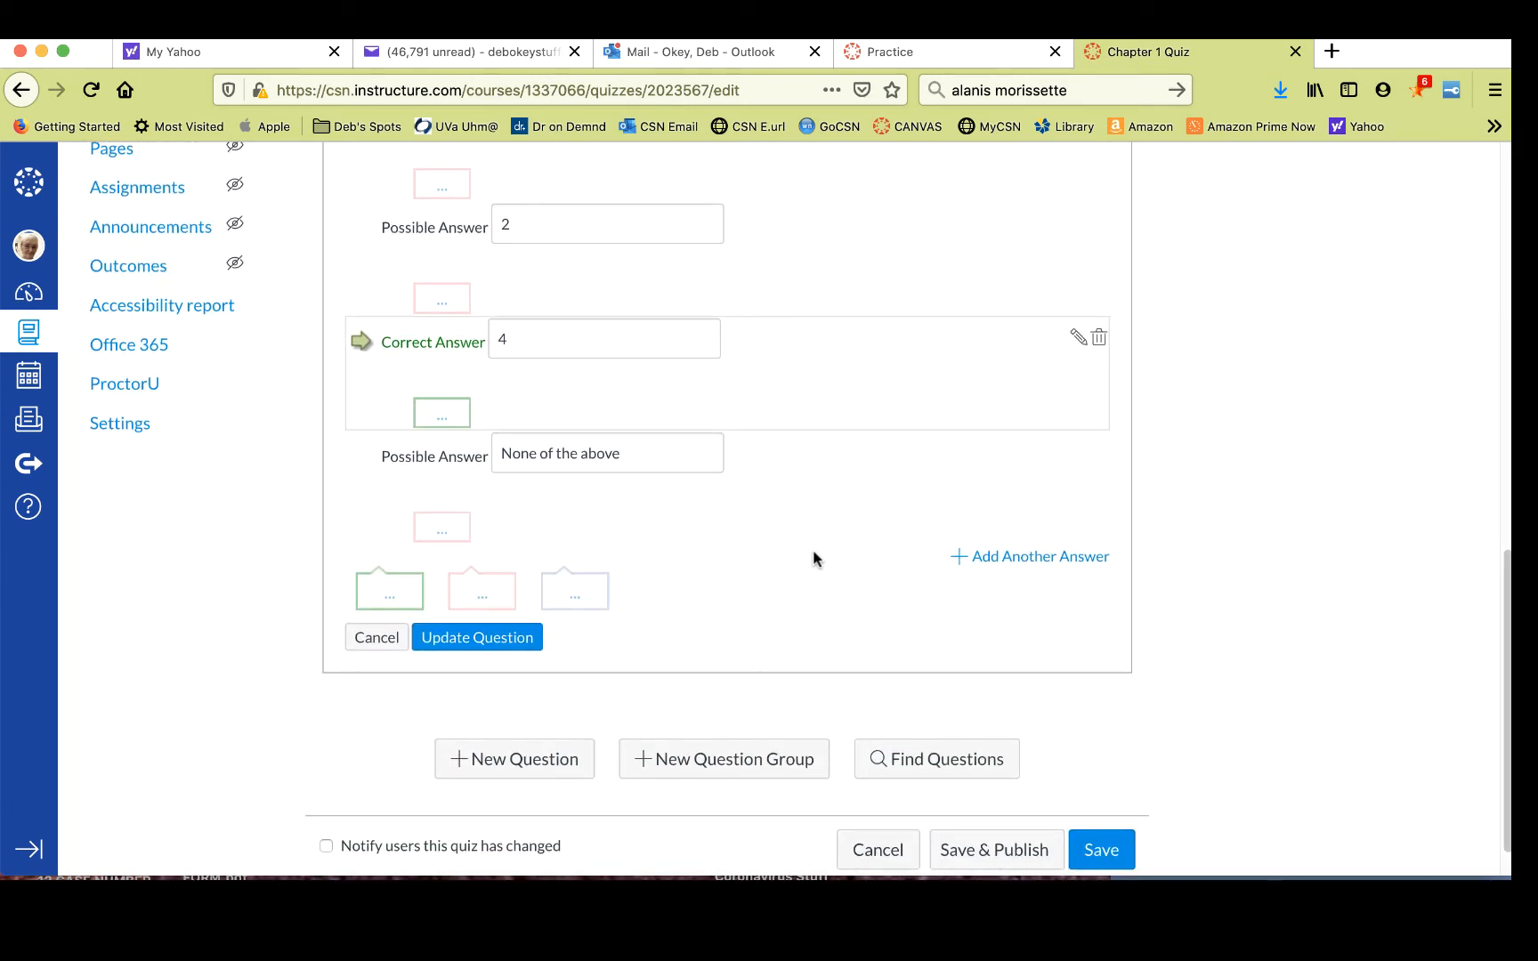
pyautogui.click(388, 596)
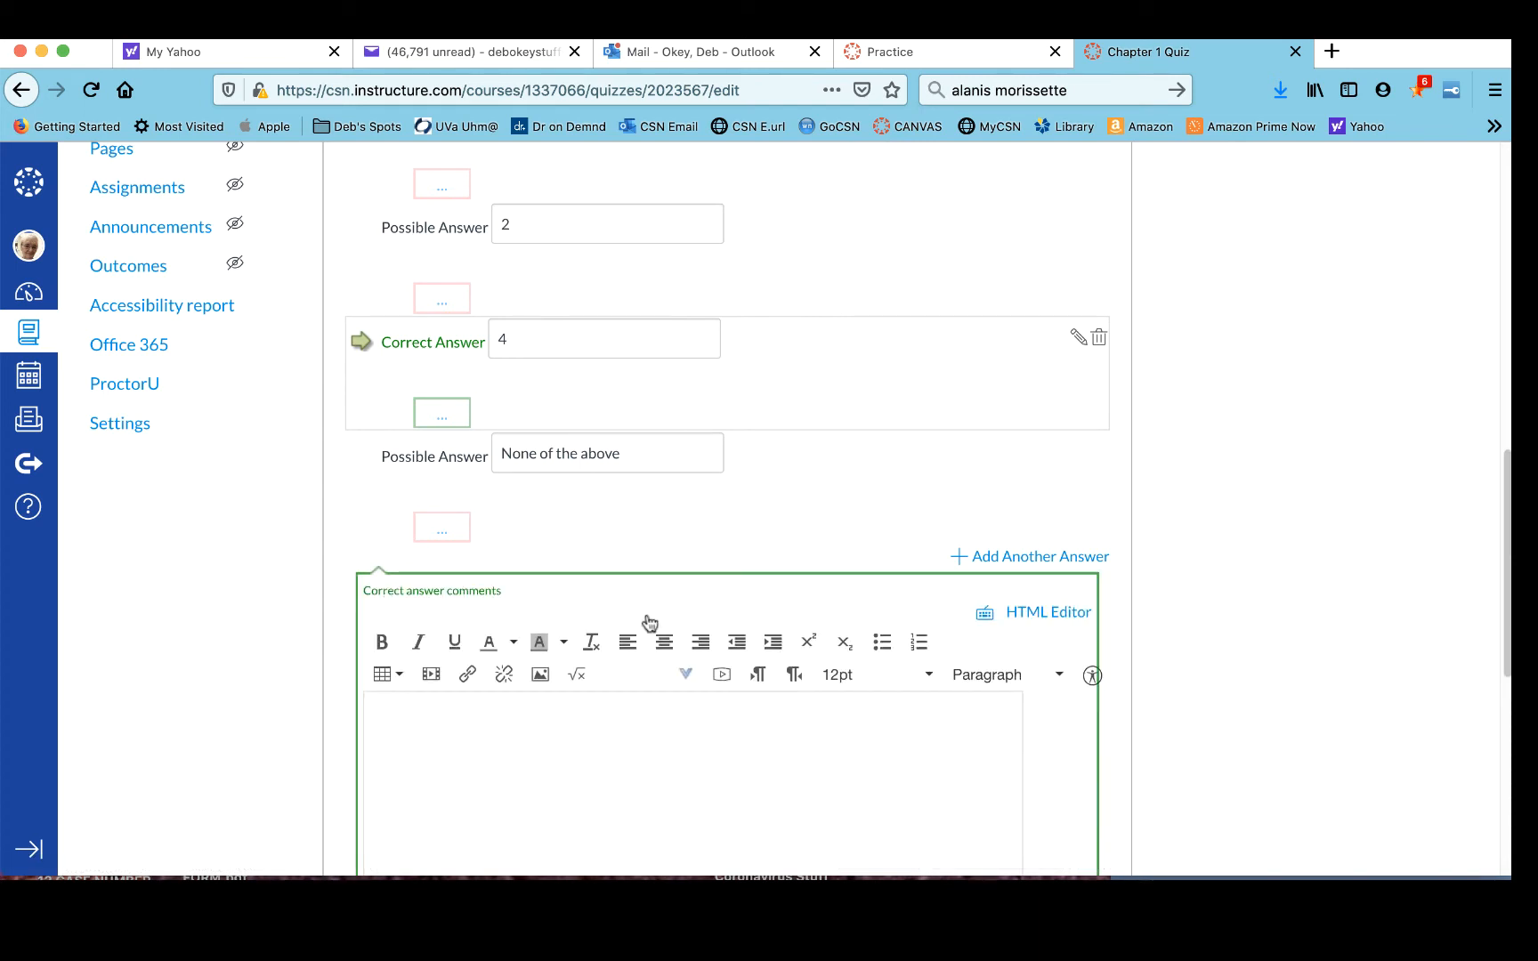
pyautogui.click(530, 714)
pyautogui.write('Good job!')
pyautogui.scroll(-2, 646, 635)
pyautogui.scroll(-2, 645, 632)
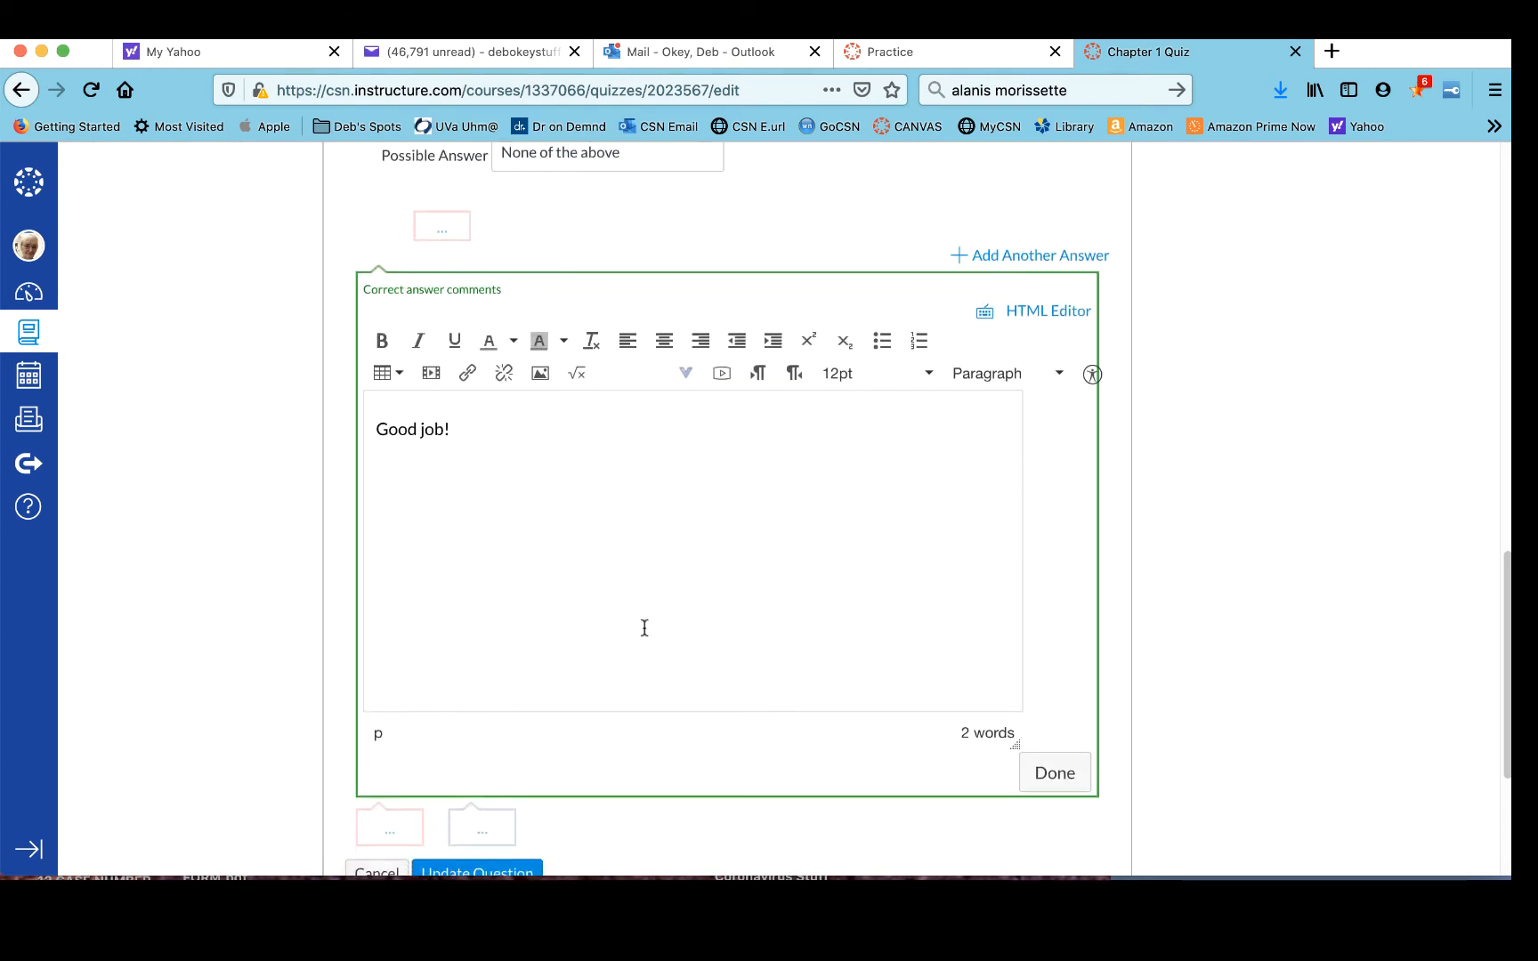
pyautogui.click(1051, 750)
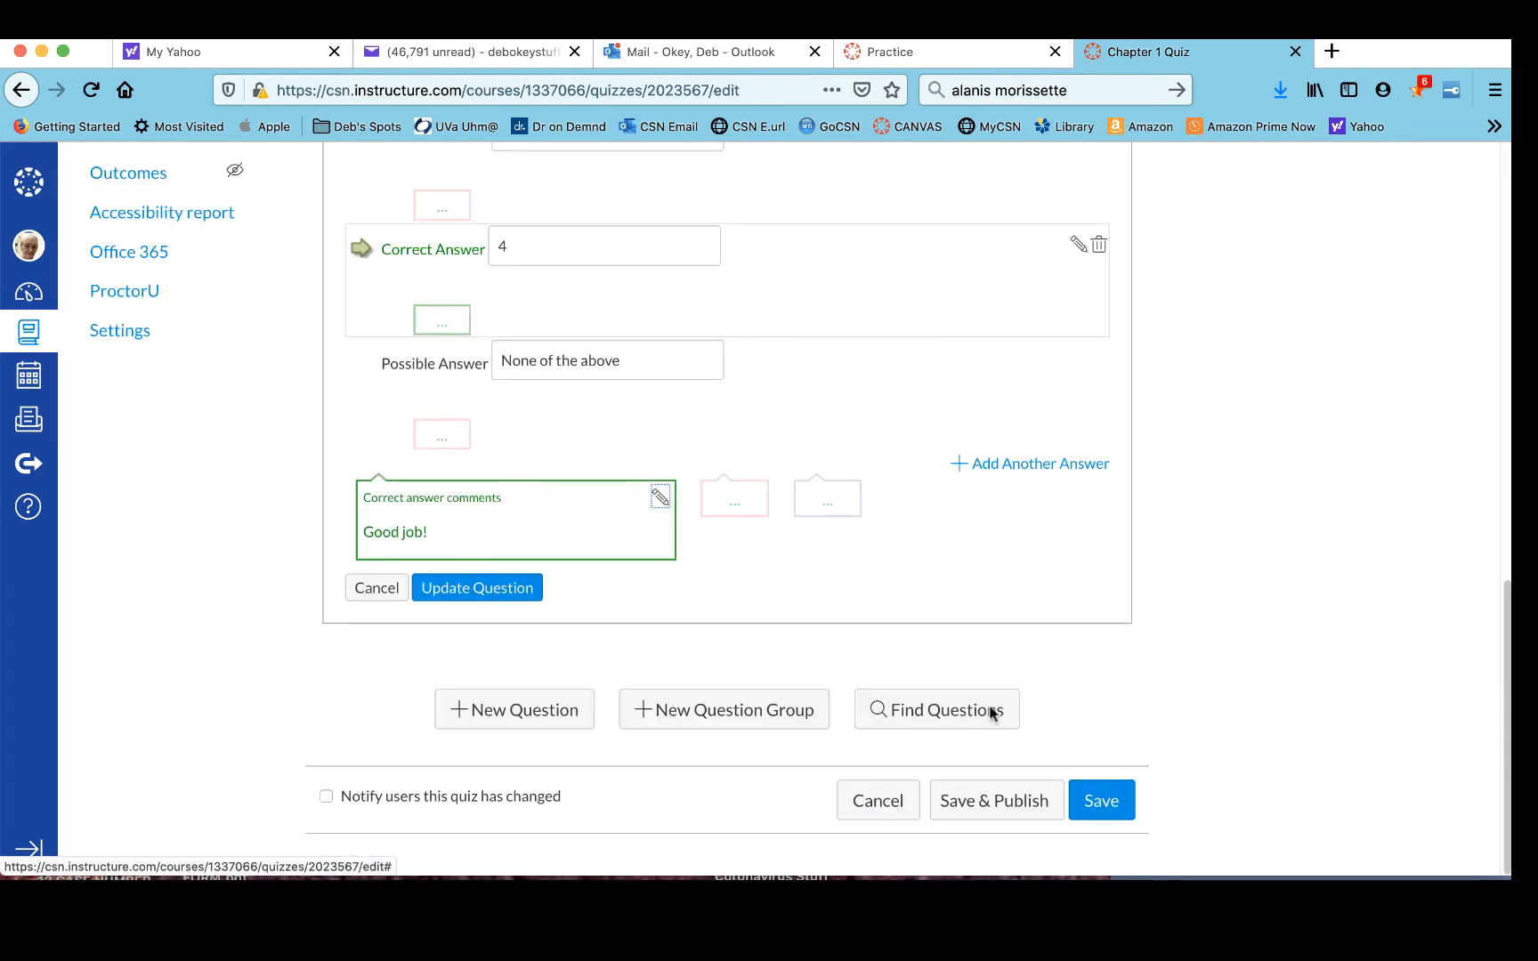
# - Add the wrong answer comment Nice try!
pyautogui.click(728, 506)
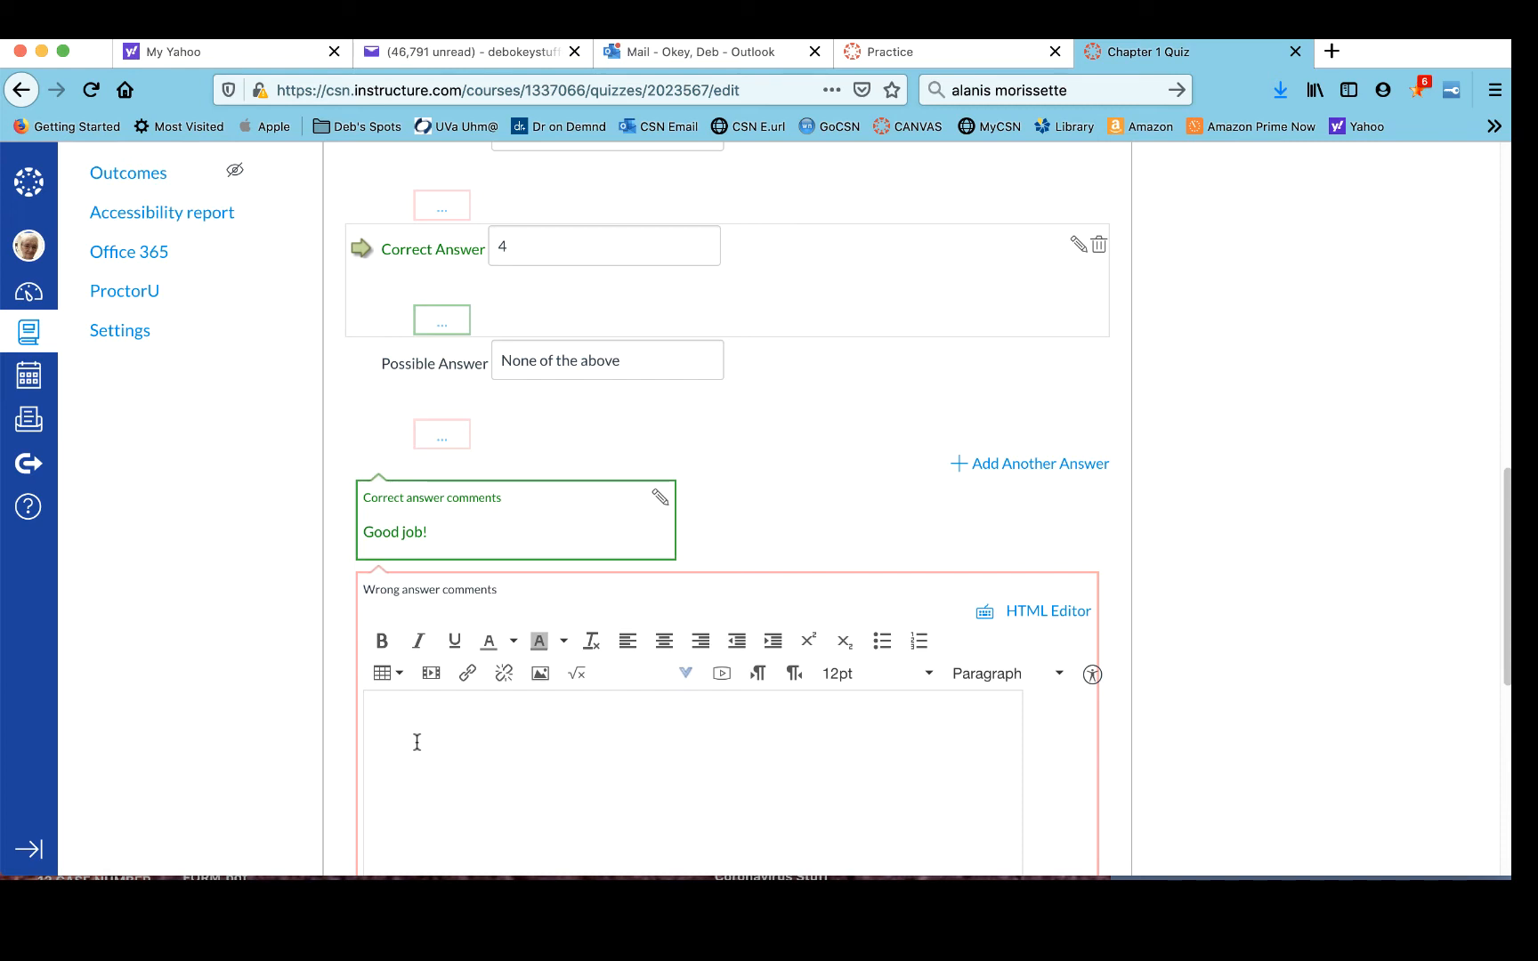
pyautogui.write('Nice try!')
pyautogui.scroll(-5, 584, 639)
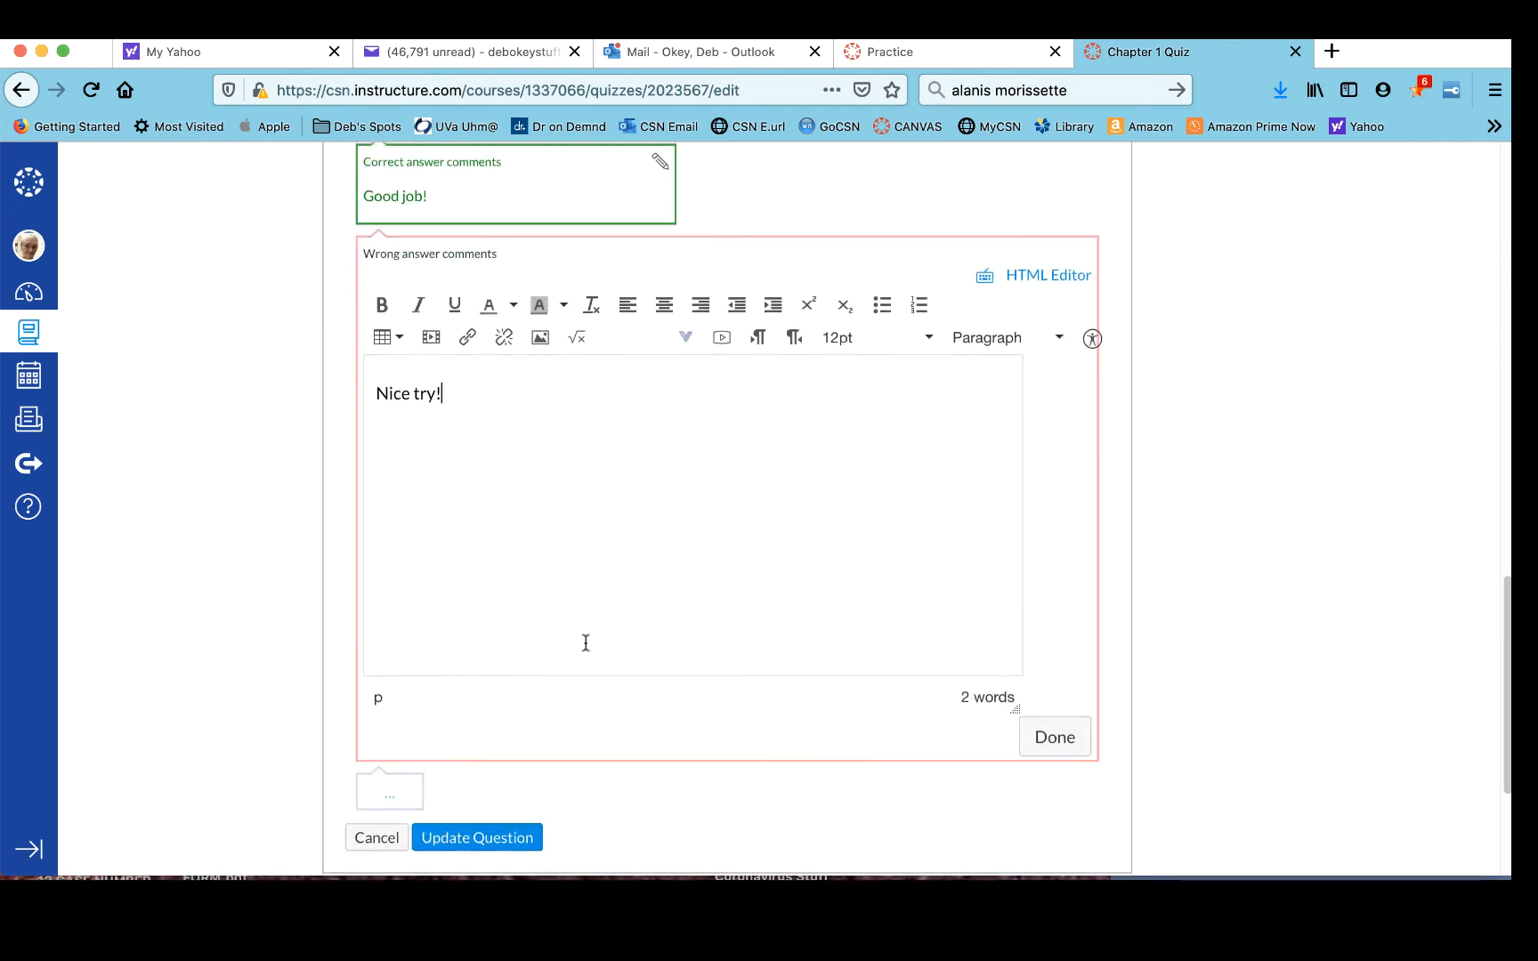
pyautogui.click(1054, 731)
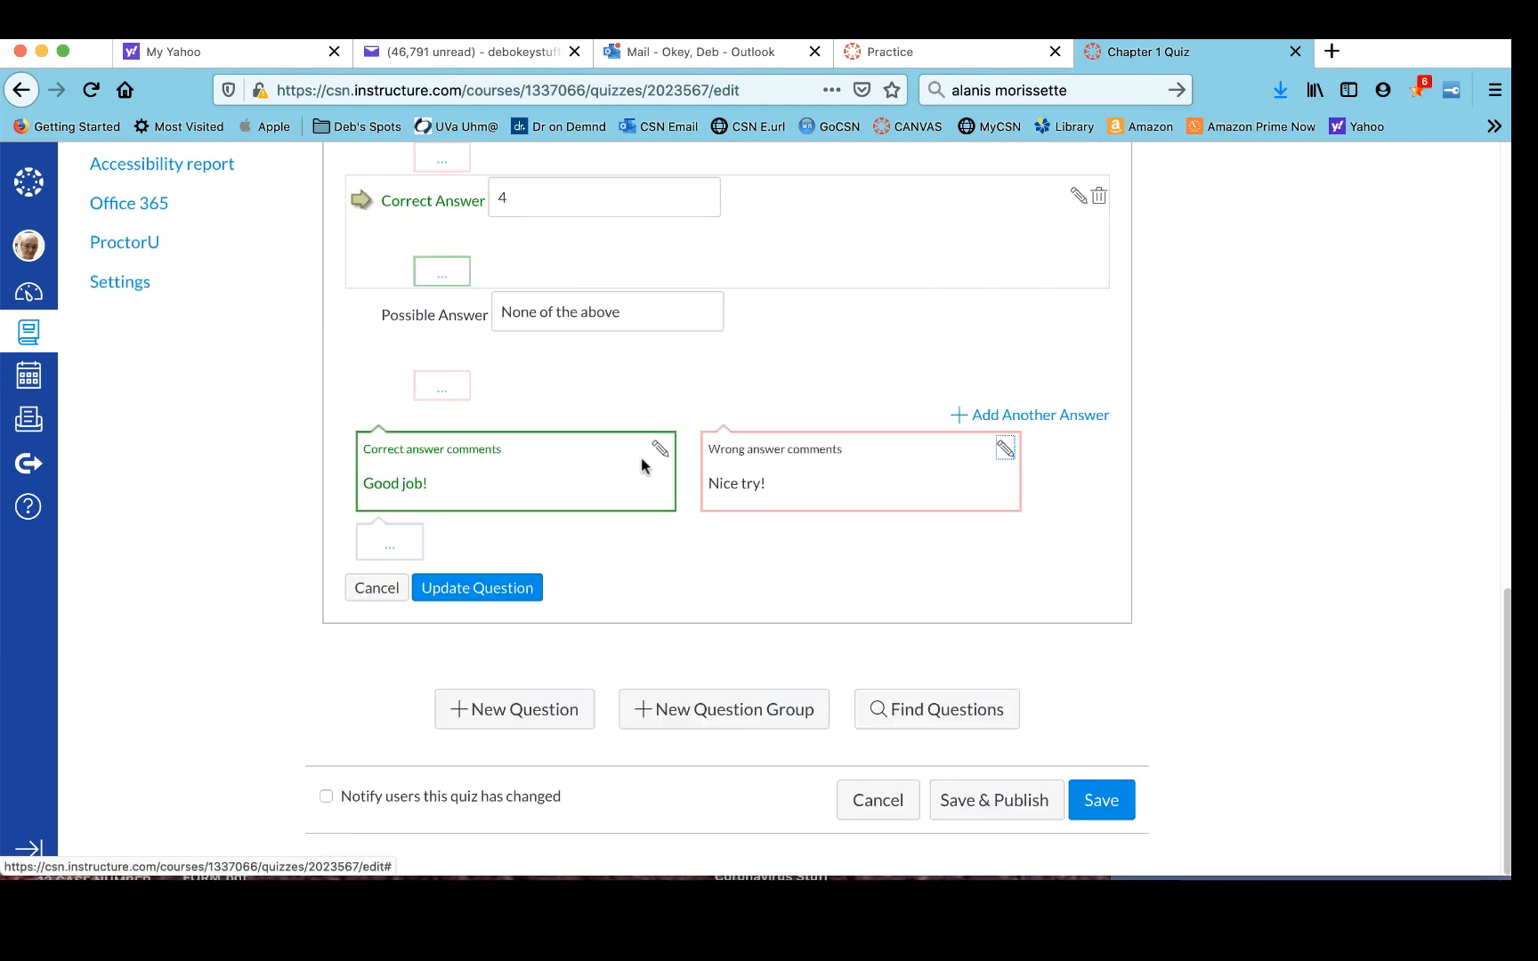
# - Add the general answer comment Adding is good
pyautogui.click(410, 541)
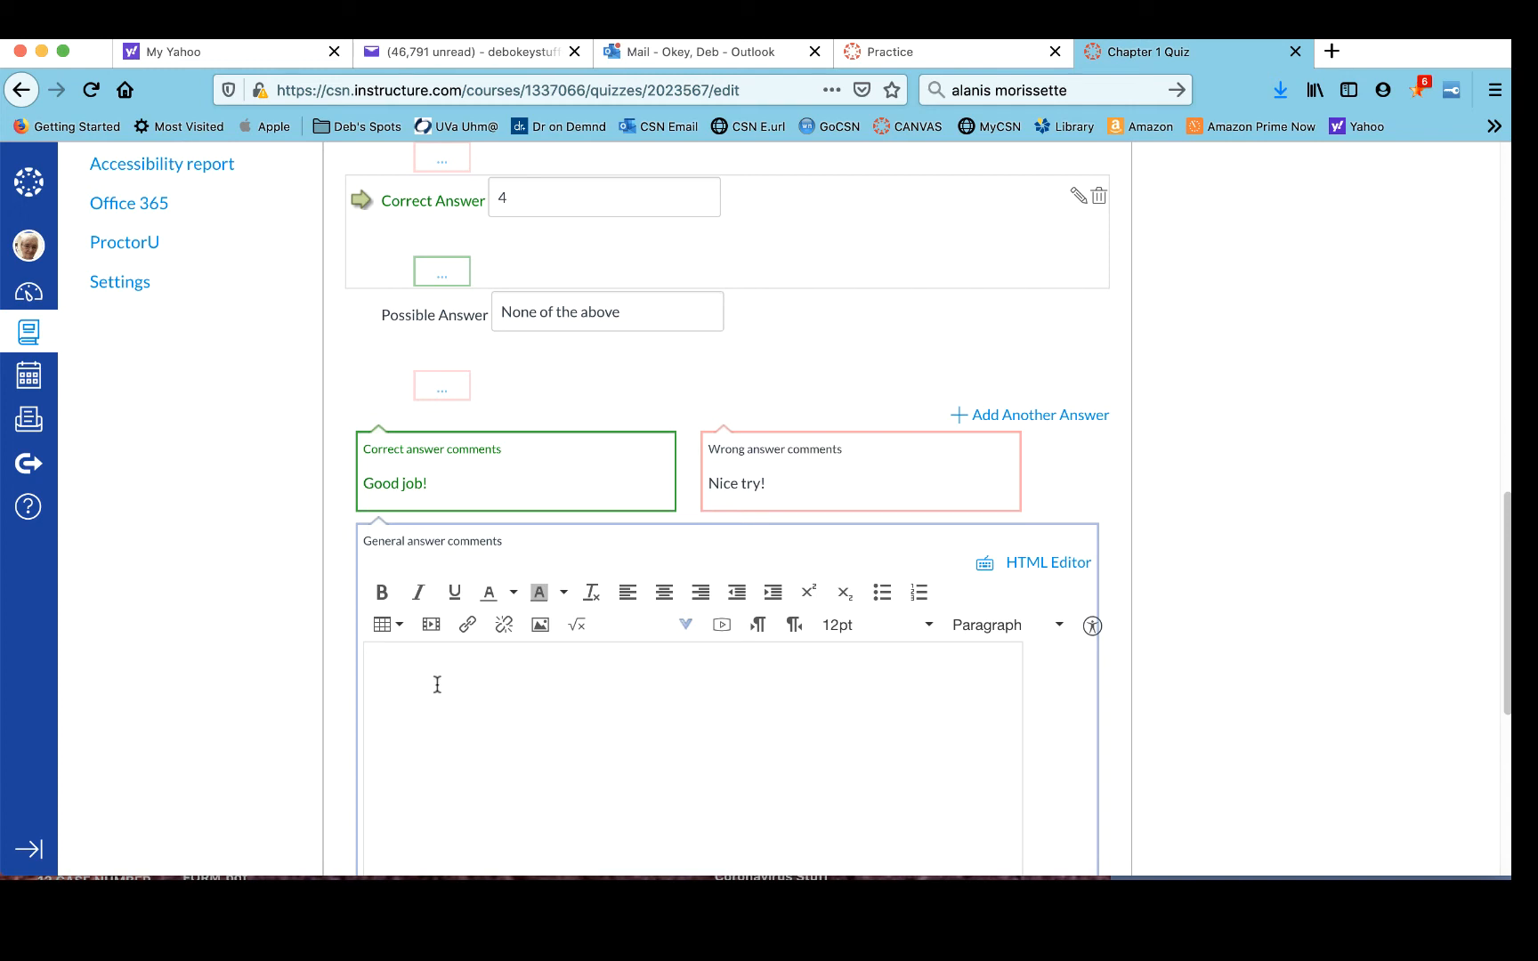
pyautogui.write('Adding is good.')
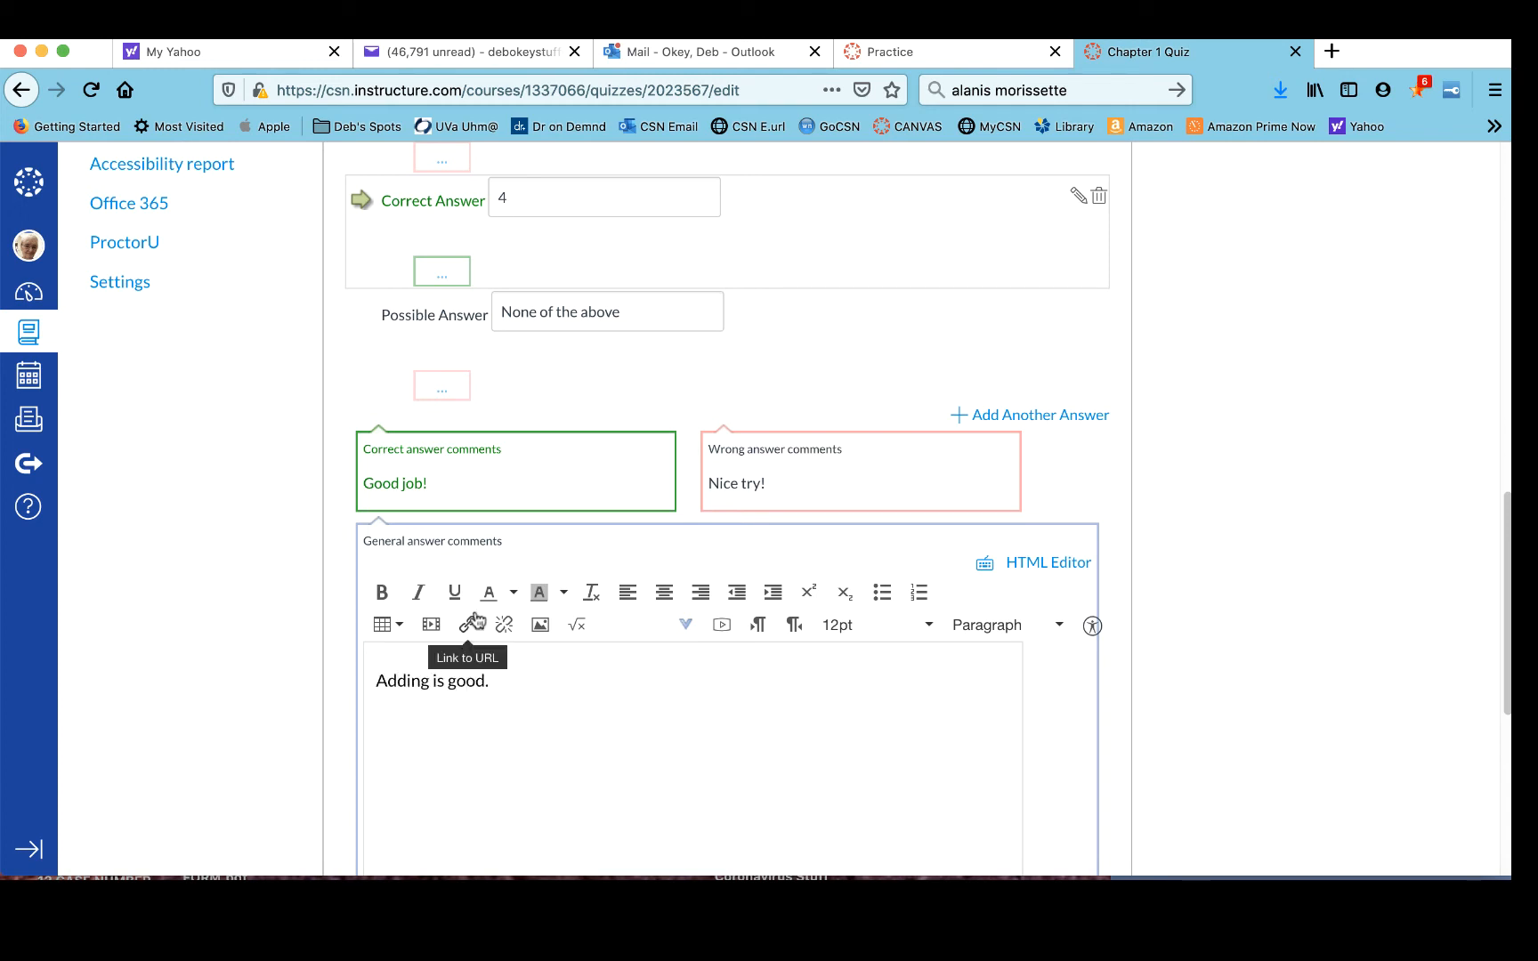
pyautogui.scroll(-4, 475, 612)
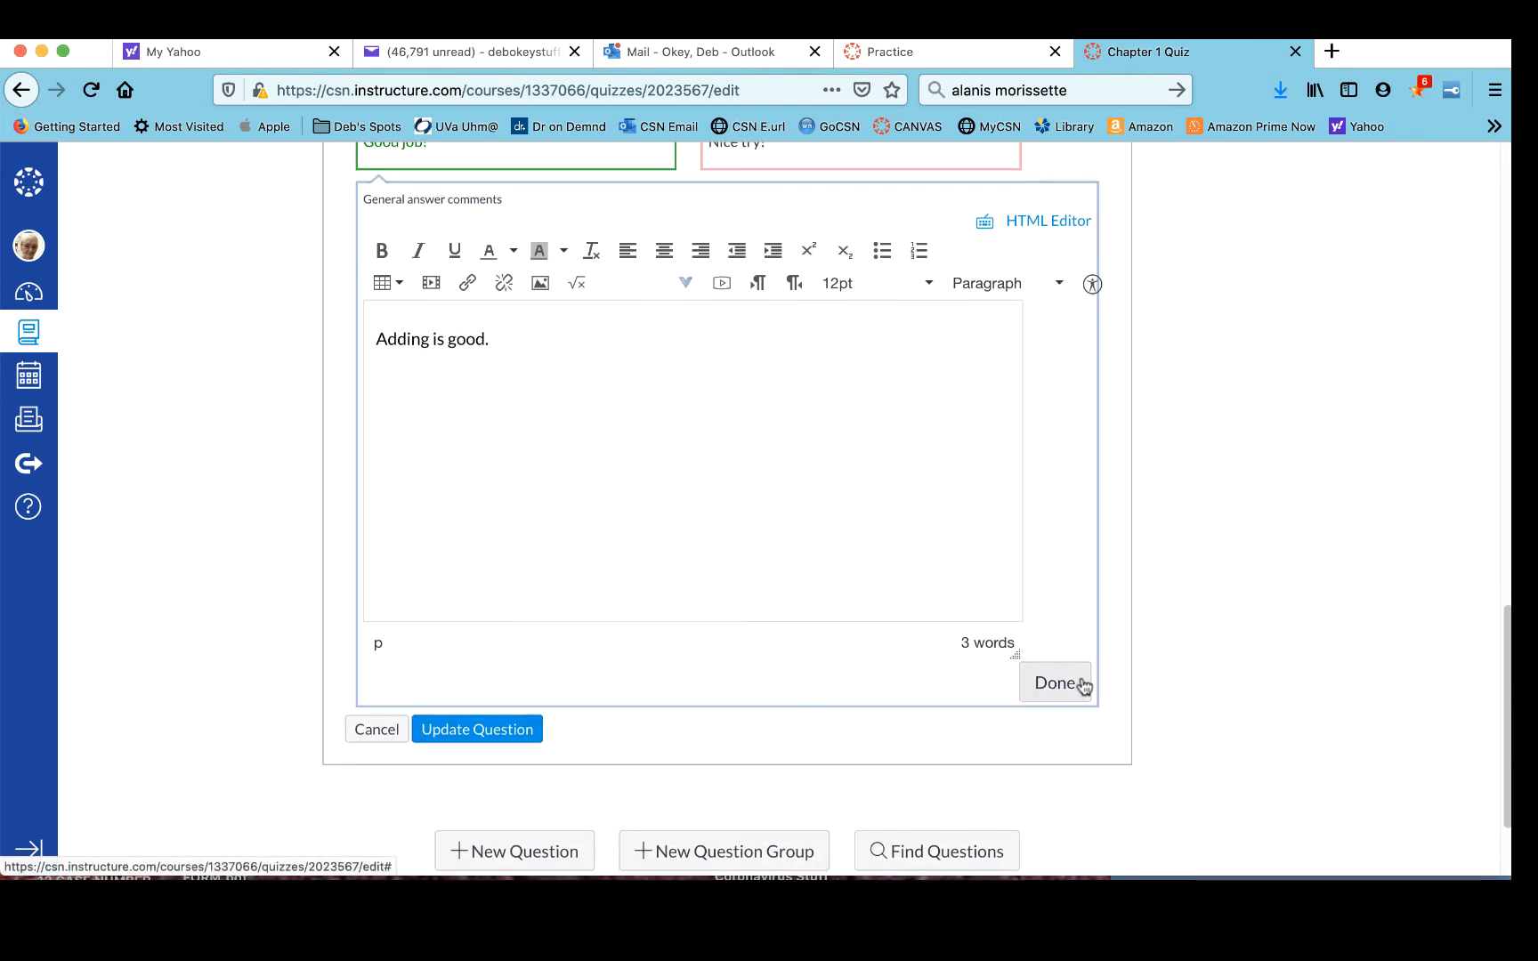
pyautogui.click(1074, 683)
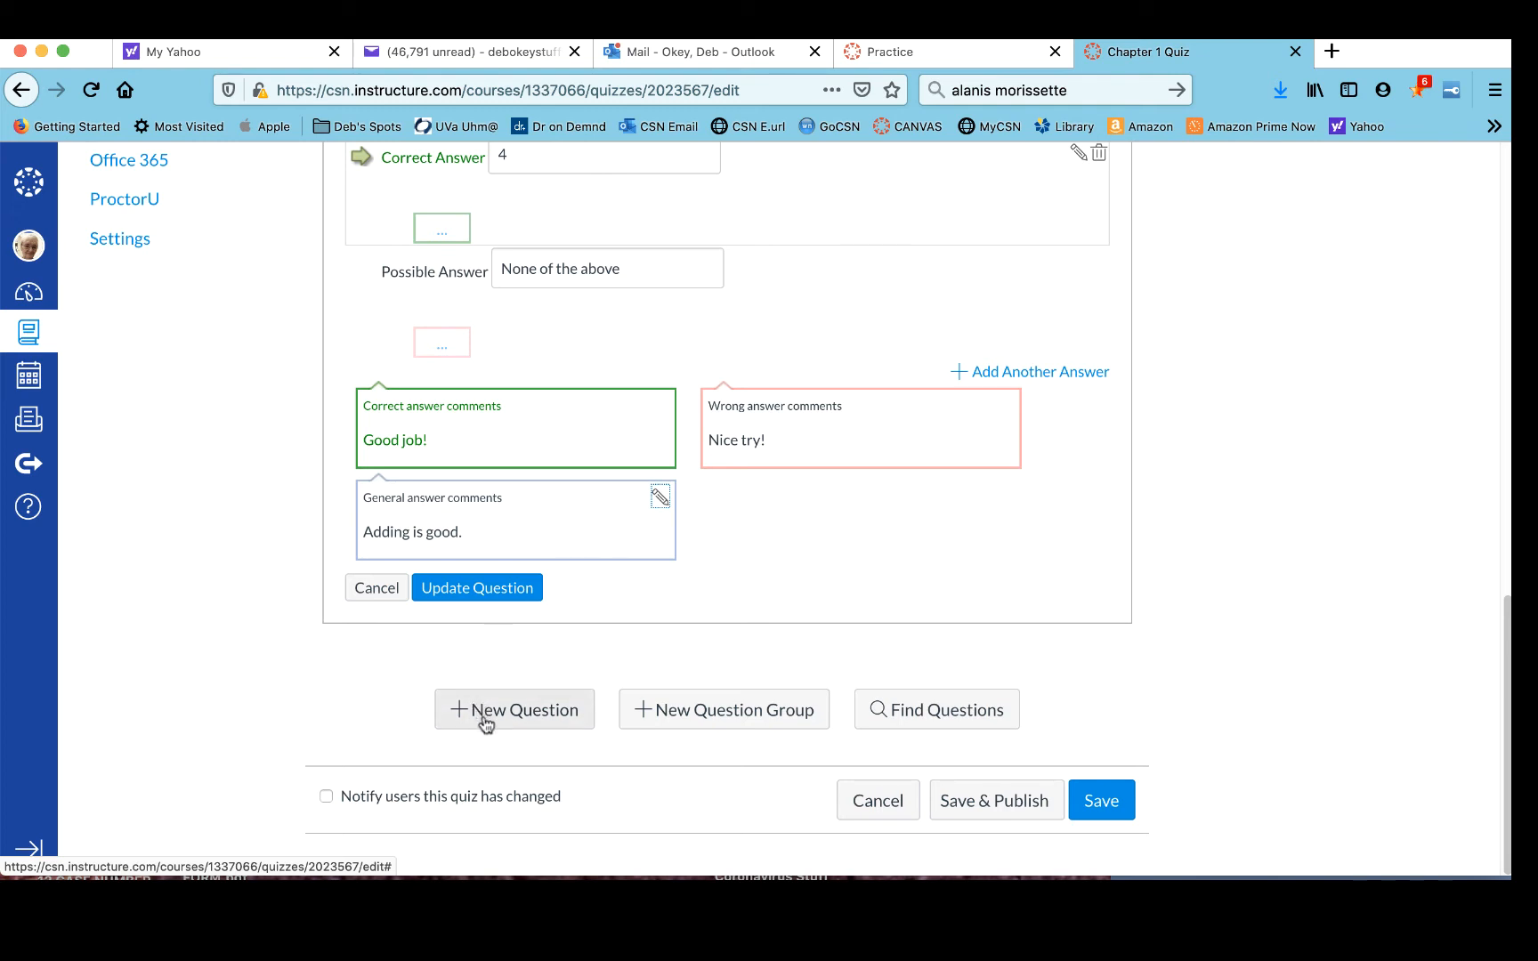
# - Update Question 1 and turn on Show Question Details
pyautogui.click(485, 590)
pyautogui.scroll(5, 485, 590)
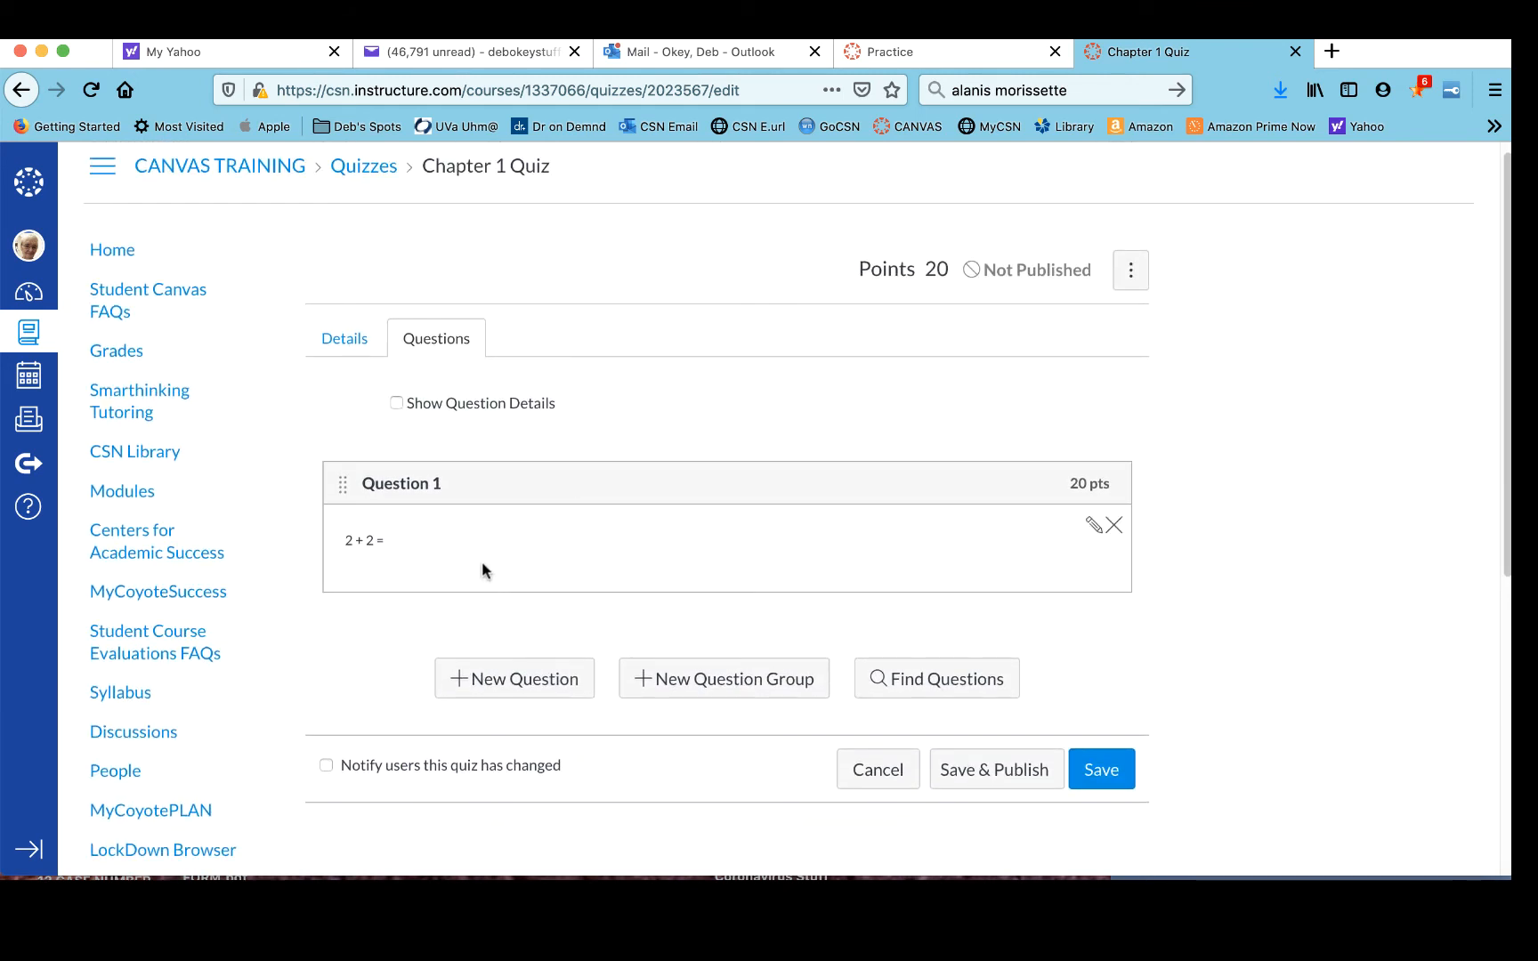
pyautogui.click(397, 406)
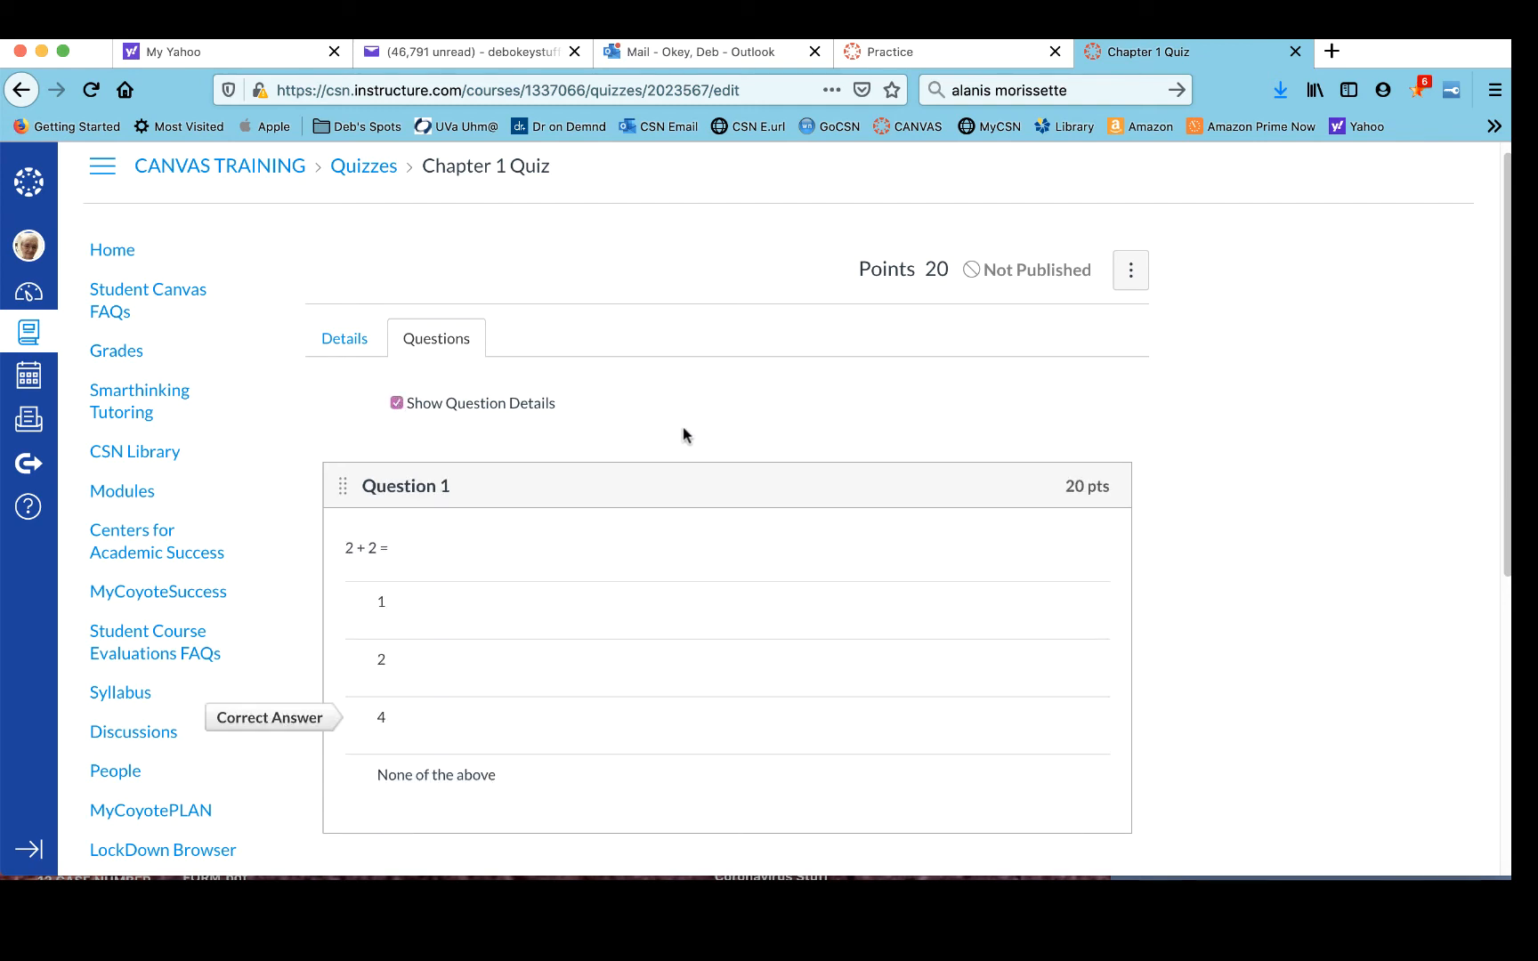
# - Add a new question to the quiz and title it Question 2
pyautogui.scroll(-4, 685, 434)
pyautogui.scroll(2, 685, 435)
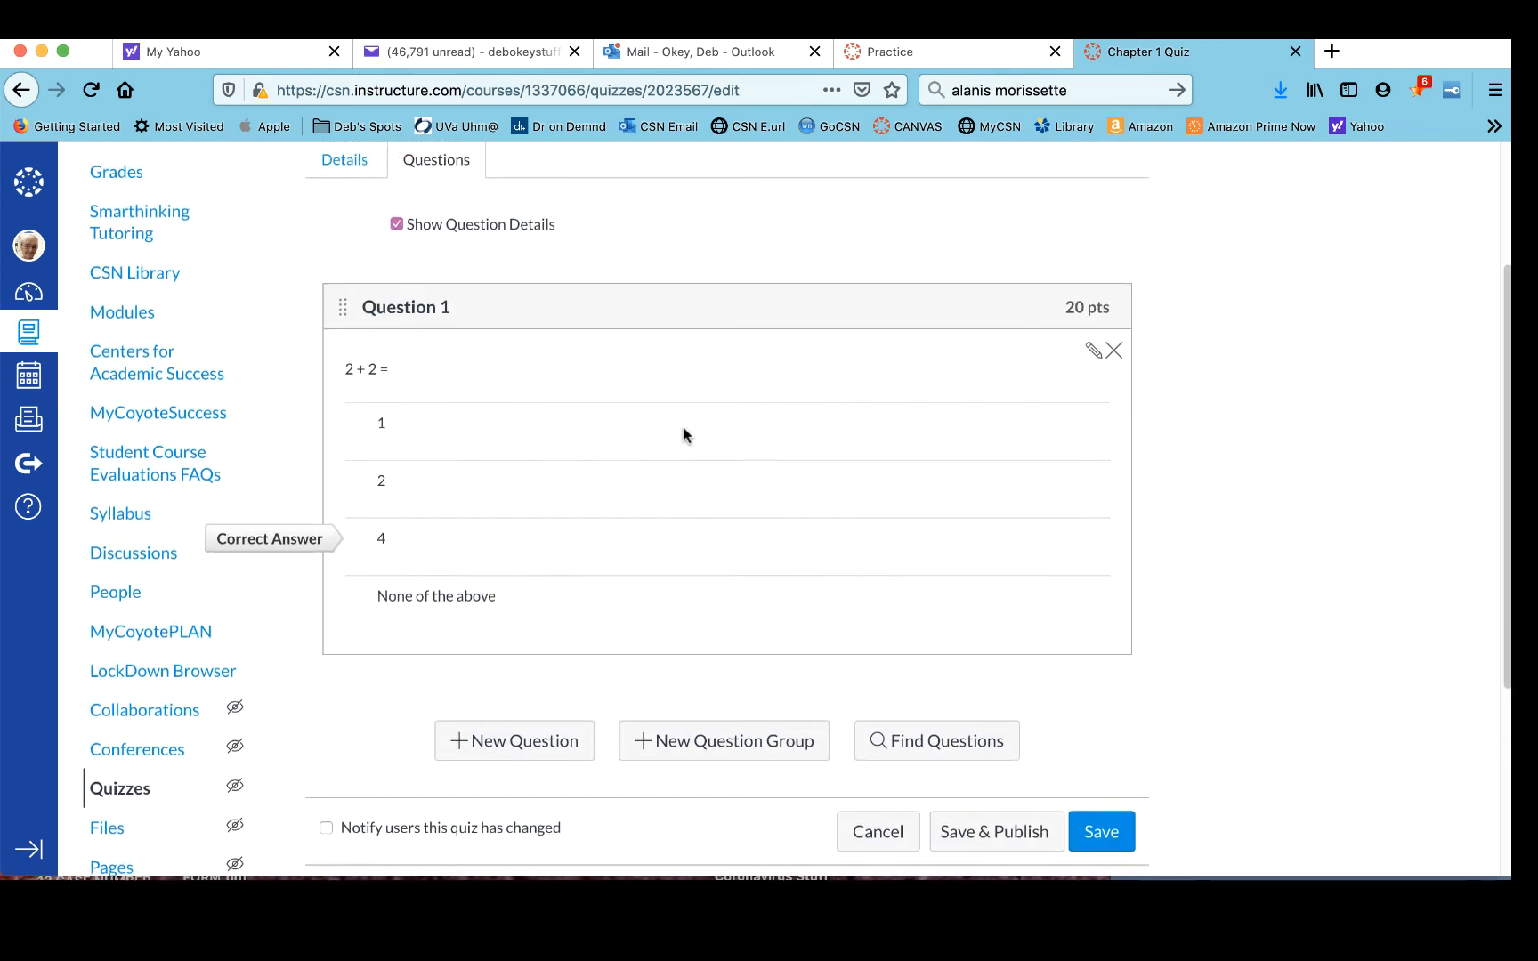
pyautogui.scroll(1, 683, 435)
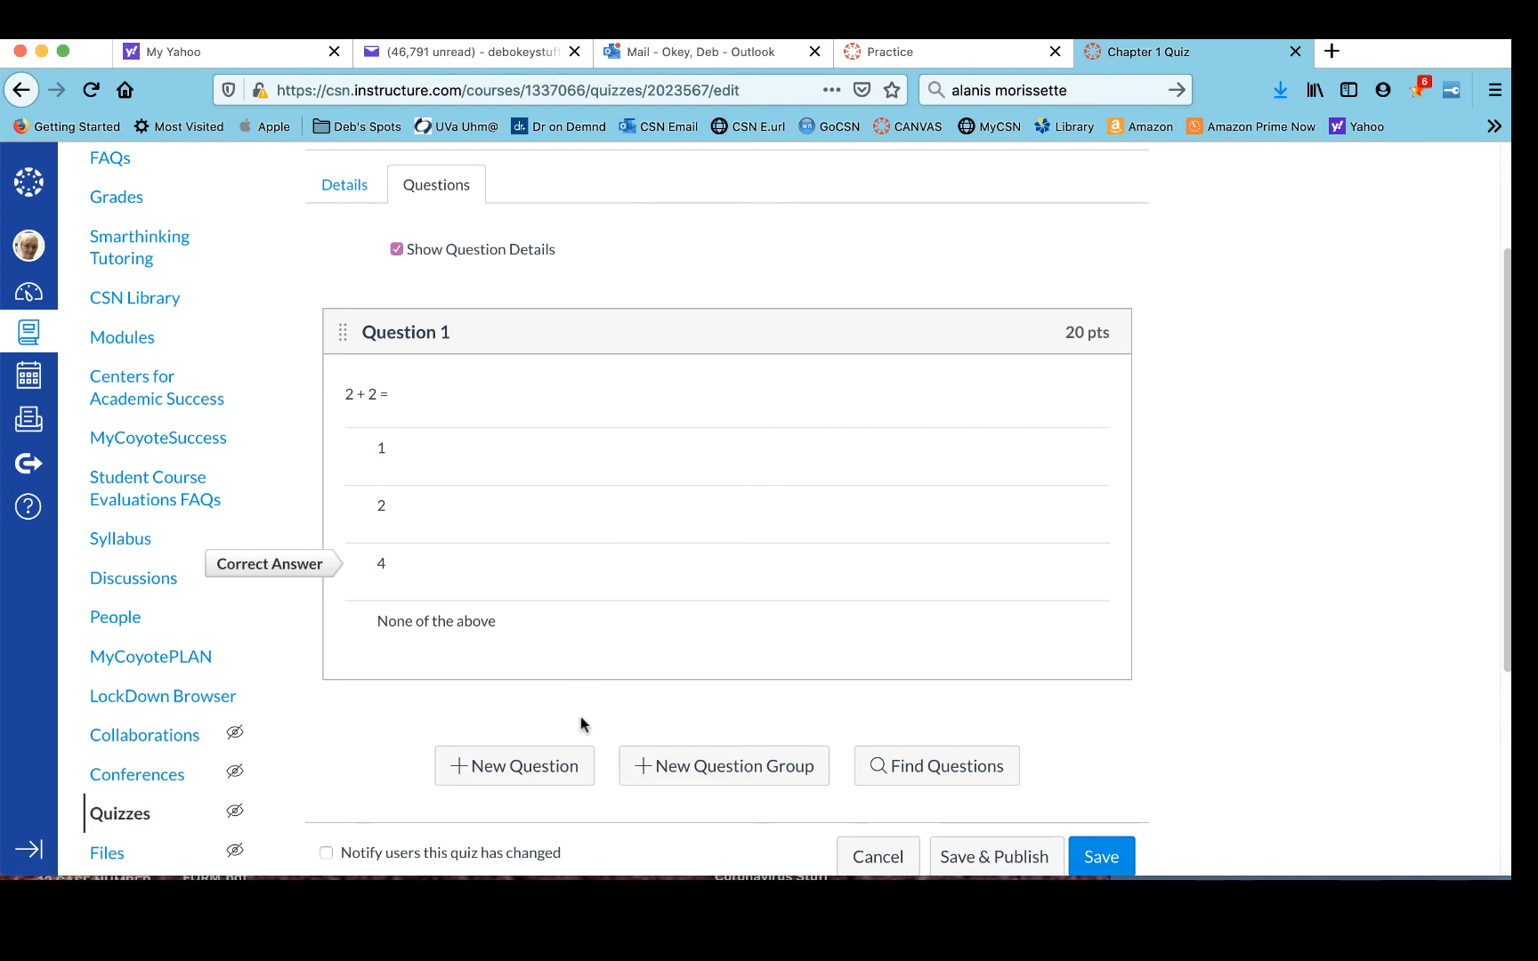
pyautogui.click(500, 770)
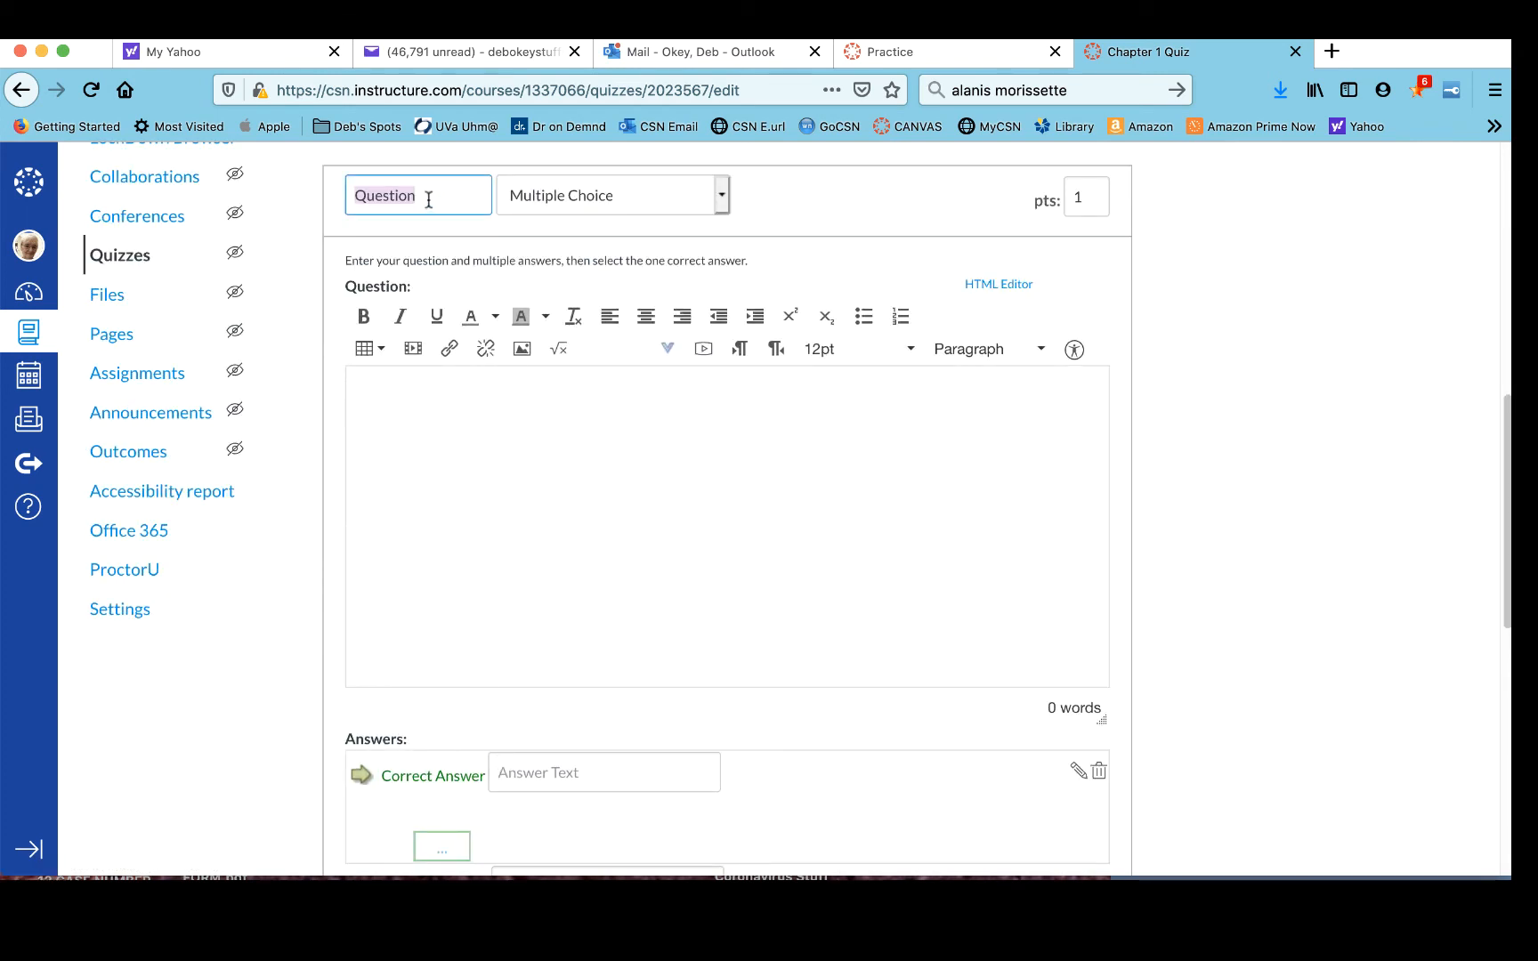
pyautogui.click(426, 199)
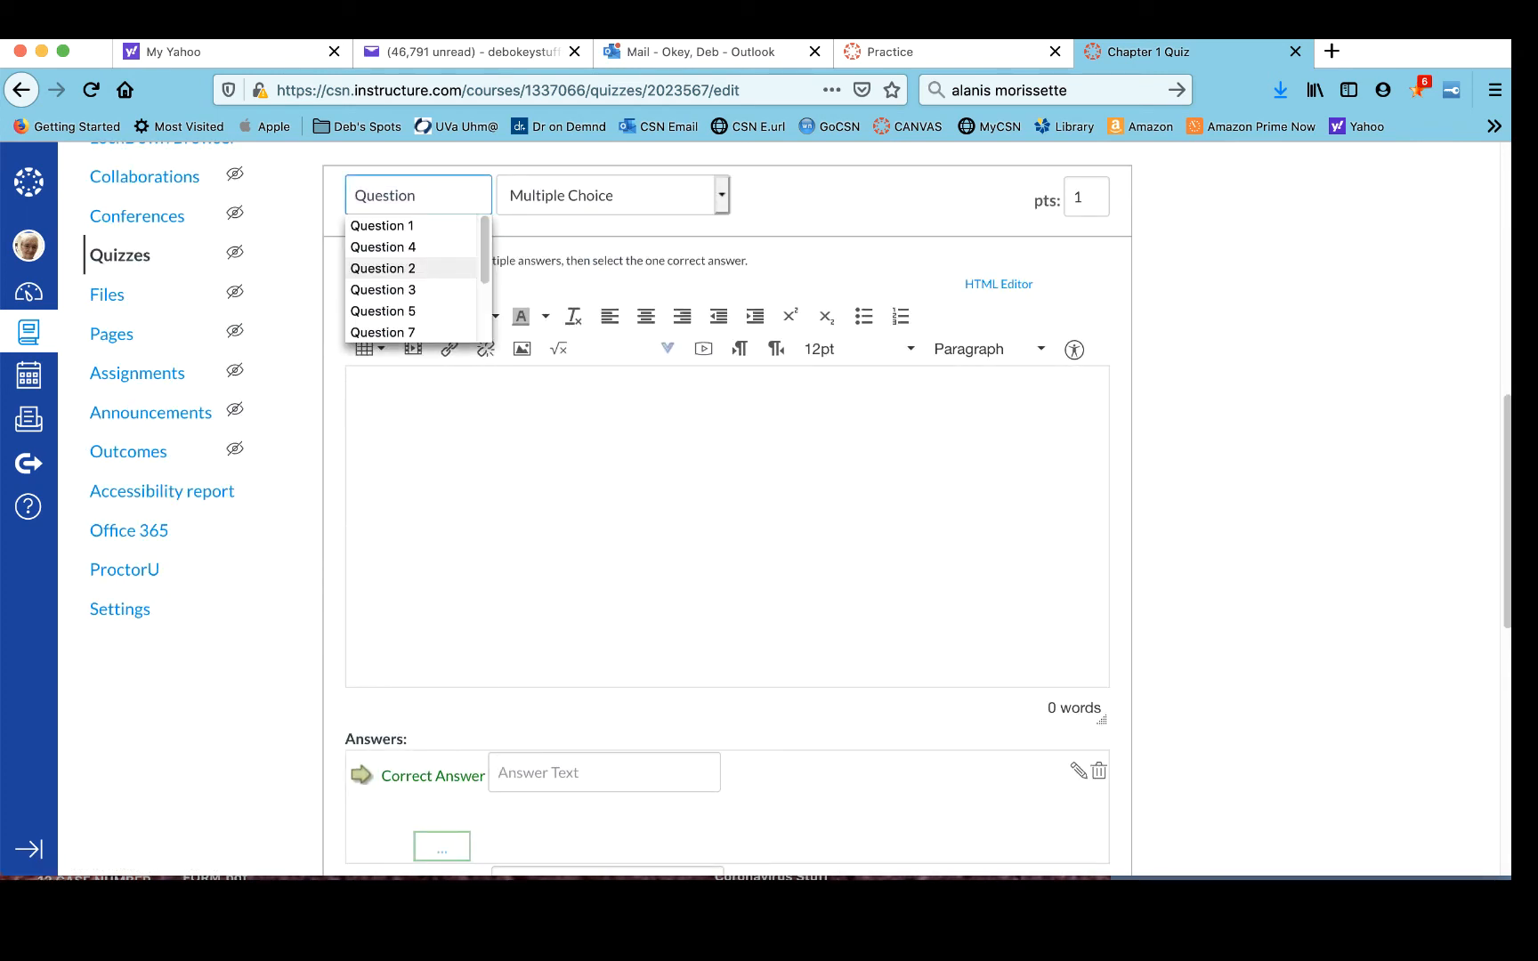
pyautogui.write('2')
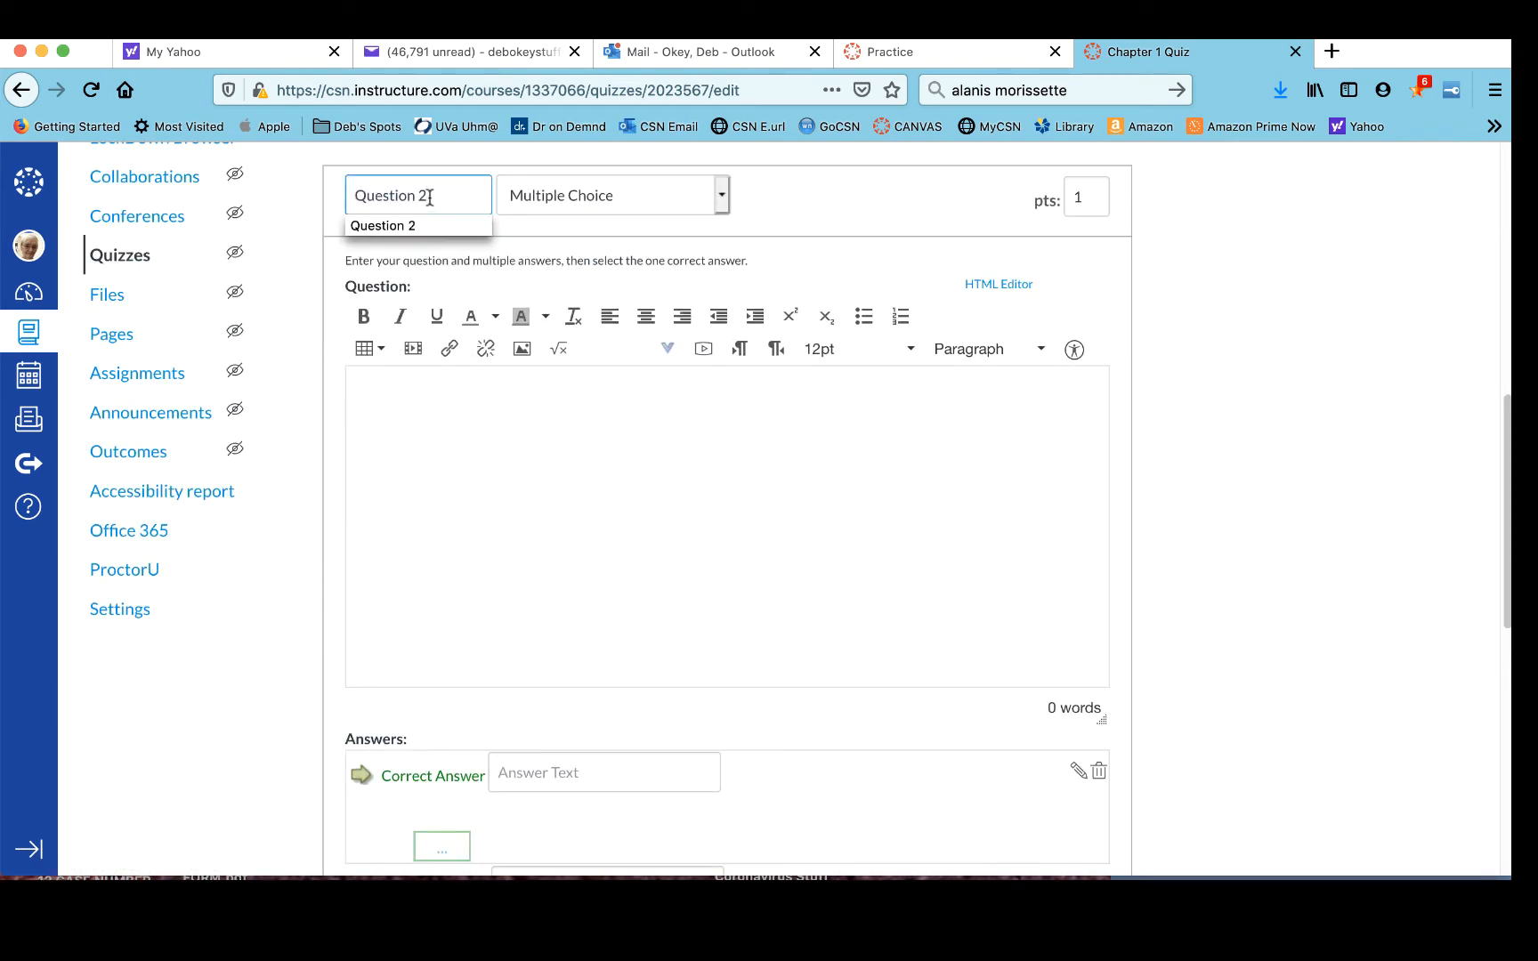
# - Change Question 2's type to Fill In the Blank and set its points to 20
pyautogui.click(722, 194)
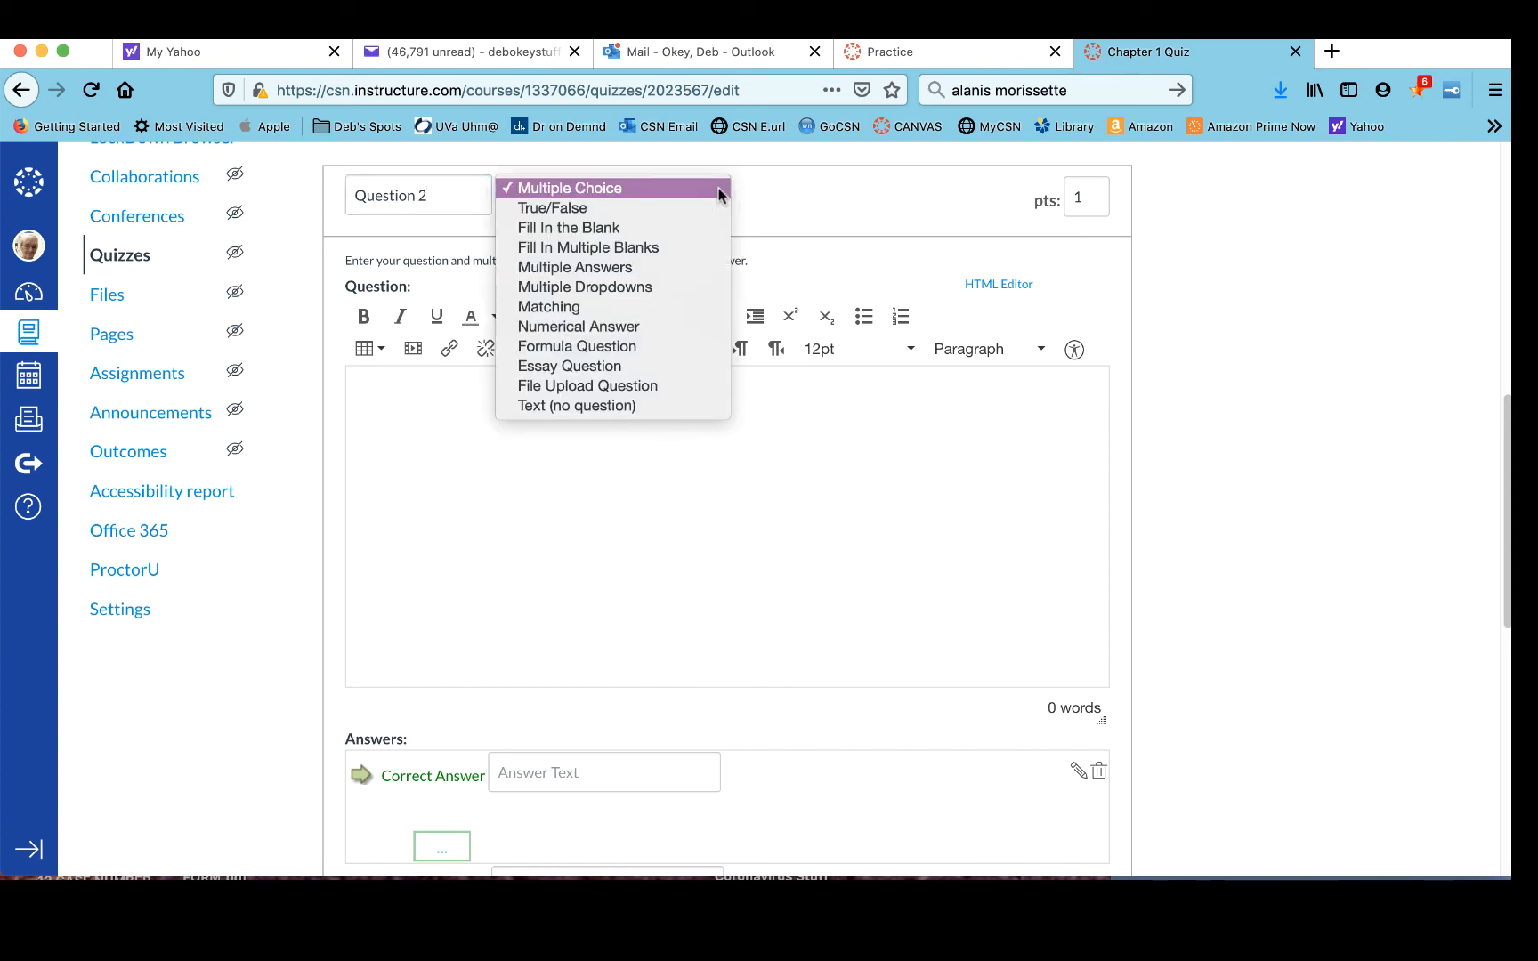
pyautogui.click(708, 232)
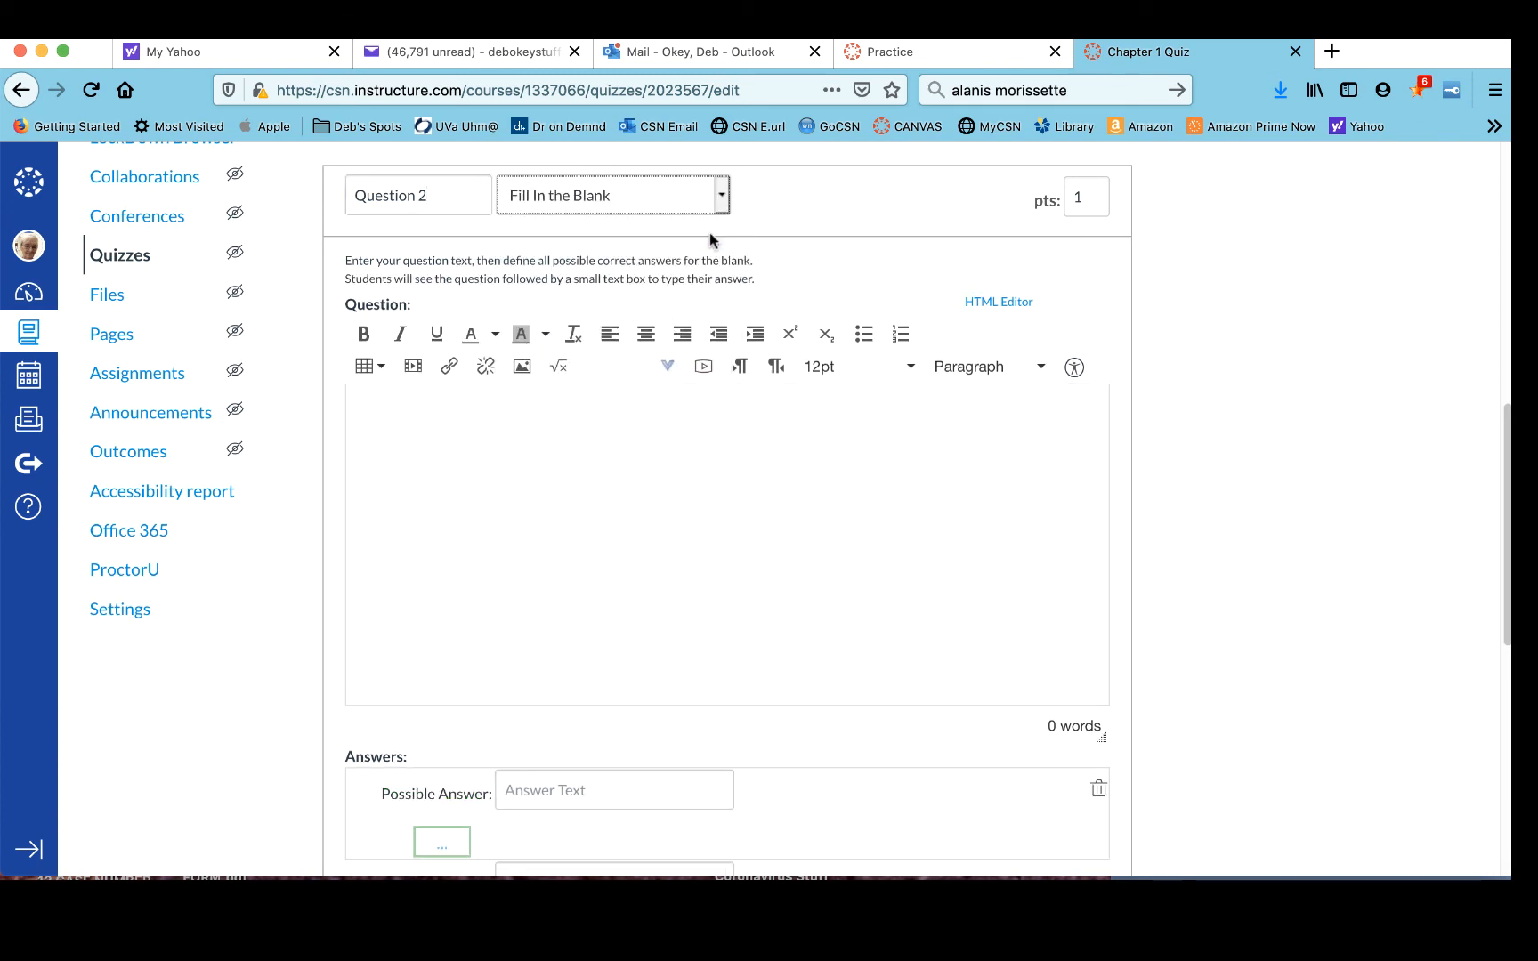
pyautogui.click(1089, 199)
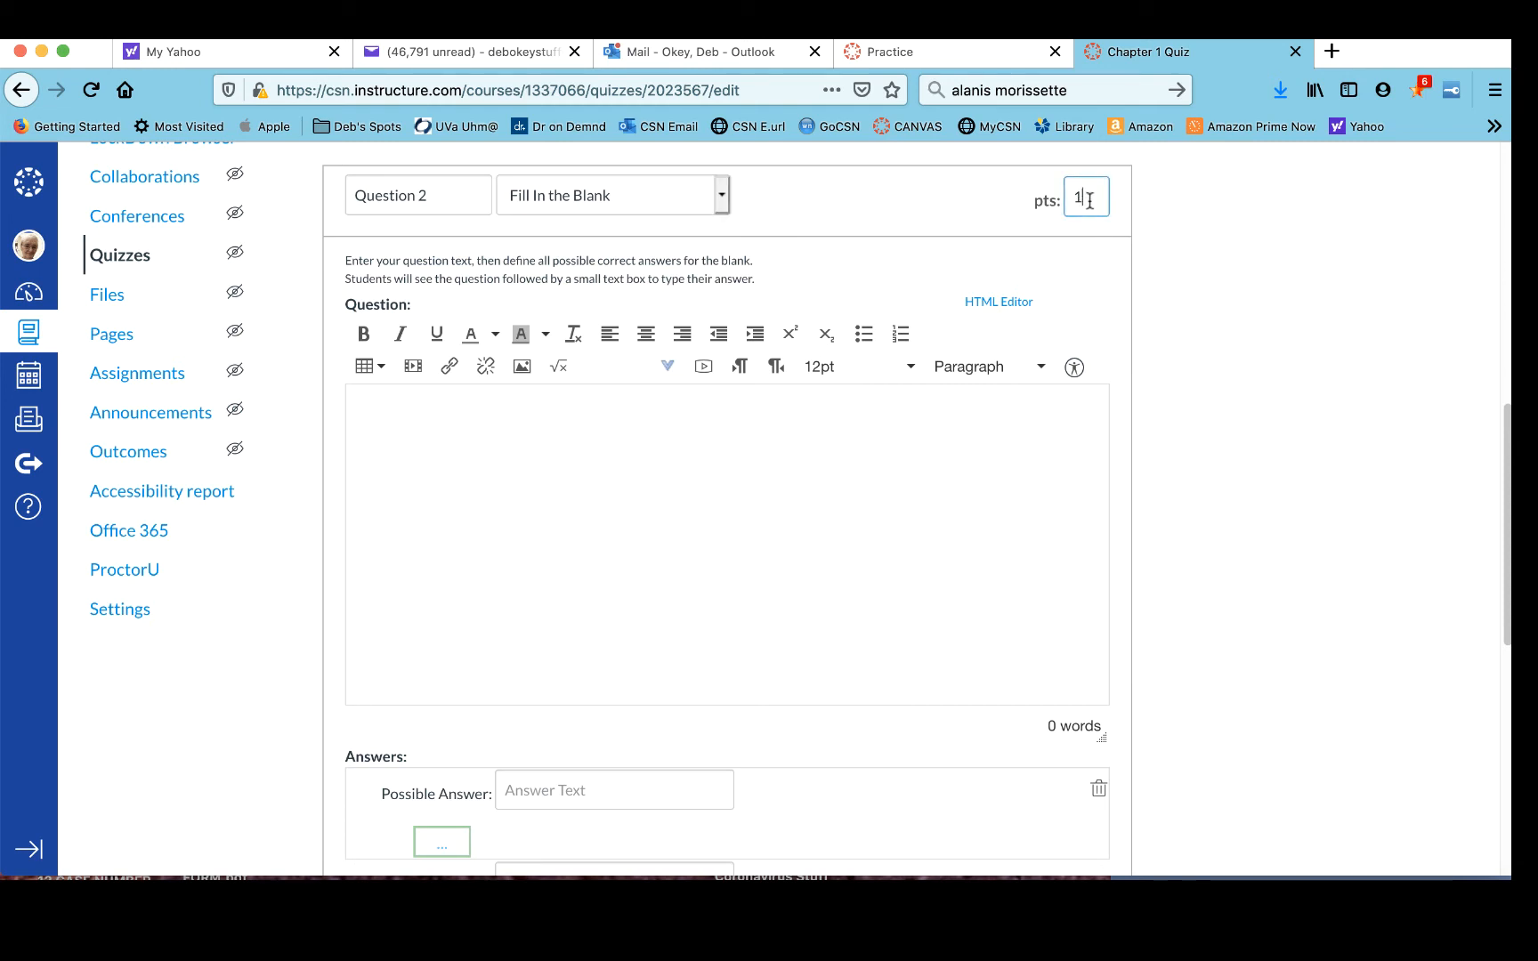
pyautogui.moveTo(1088, 199); pyautogui.dragTo(1076, 200)
pyautogui.write('20')
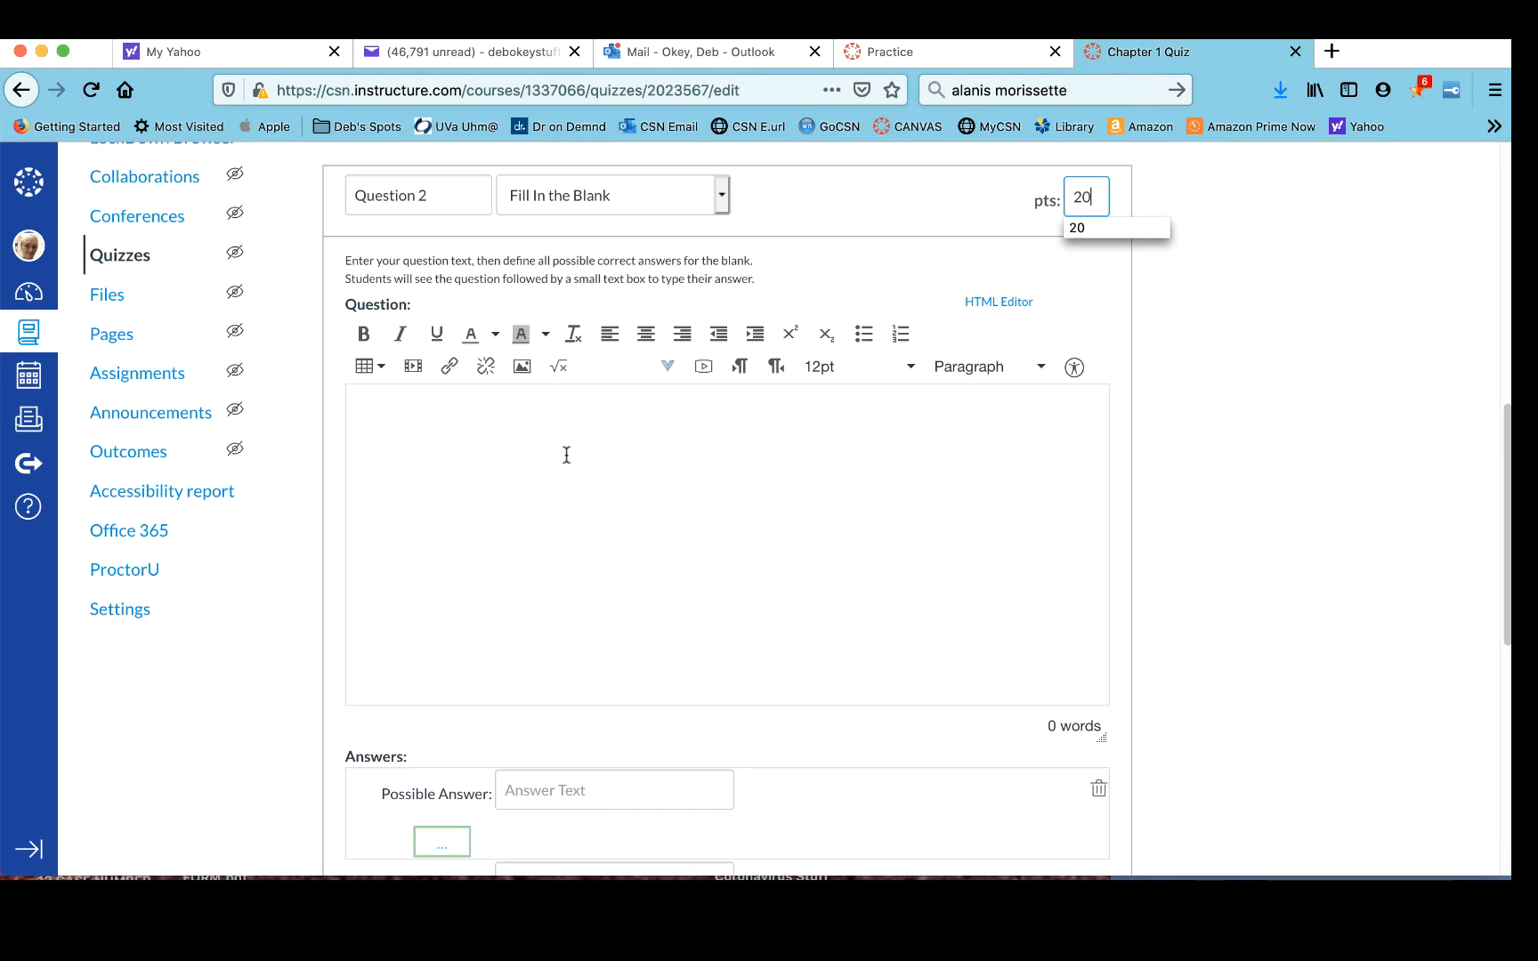
# - Enter the question text The day after Saturday is __________
pyautogui.scroll(-5, 566, 455)
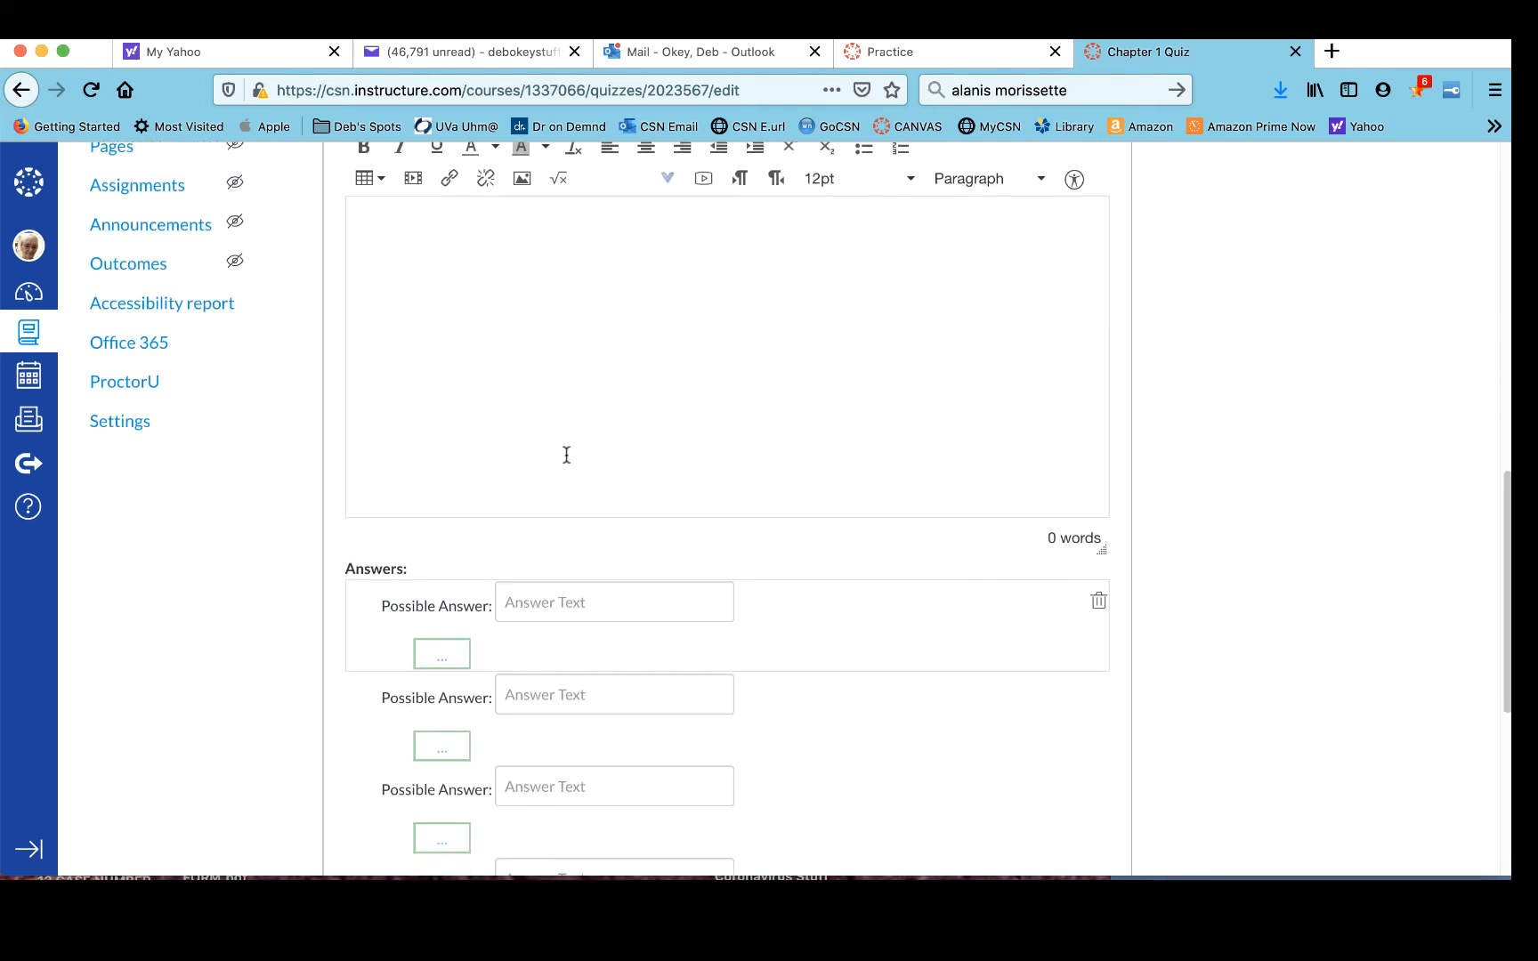
pyautogui.scroll(-3, 566, 454)
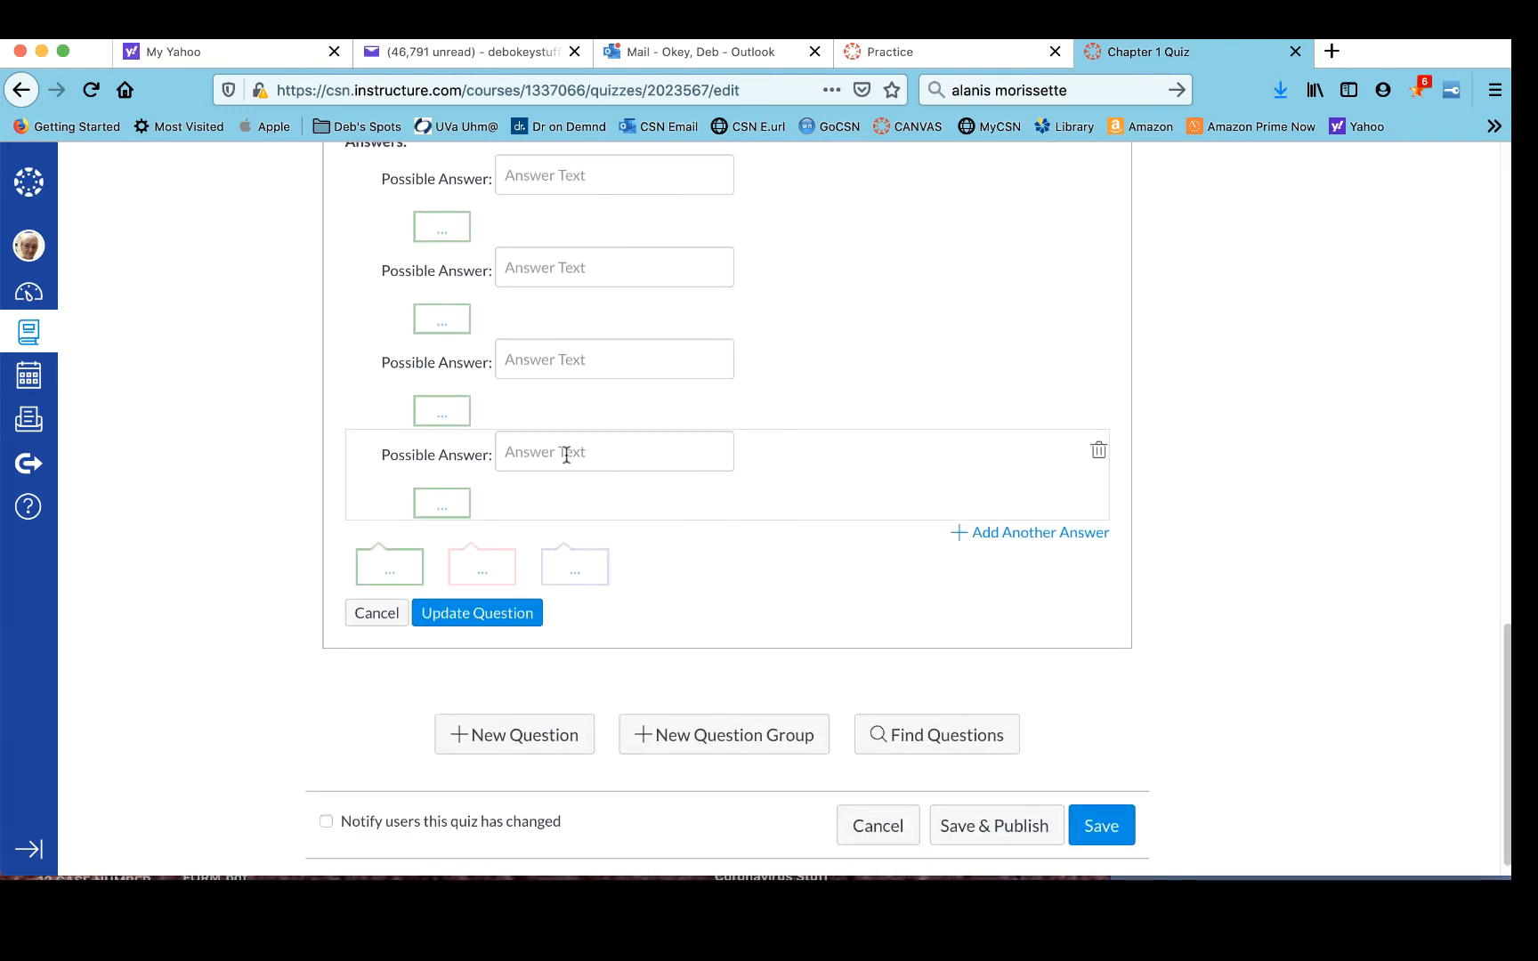
pyautogui.scroll(5, 566, 455)
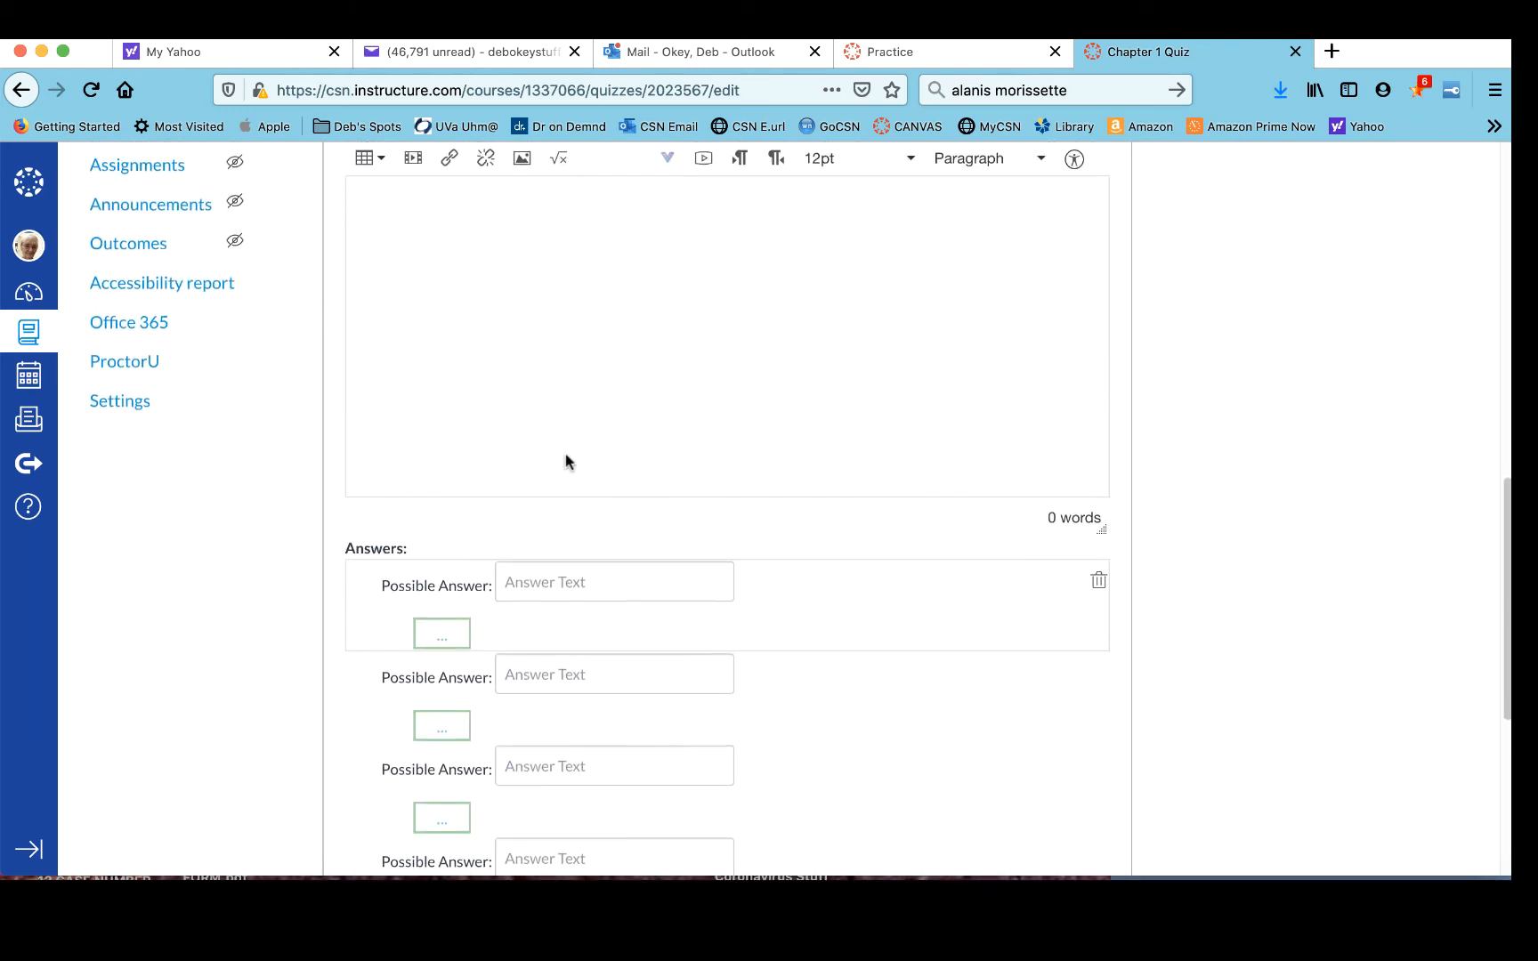
pyautogui.scroll(3, 566, 455)
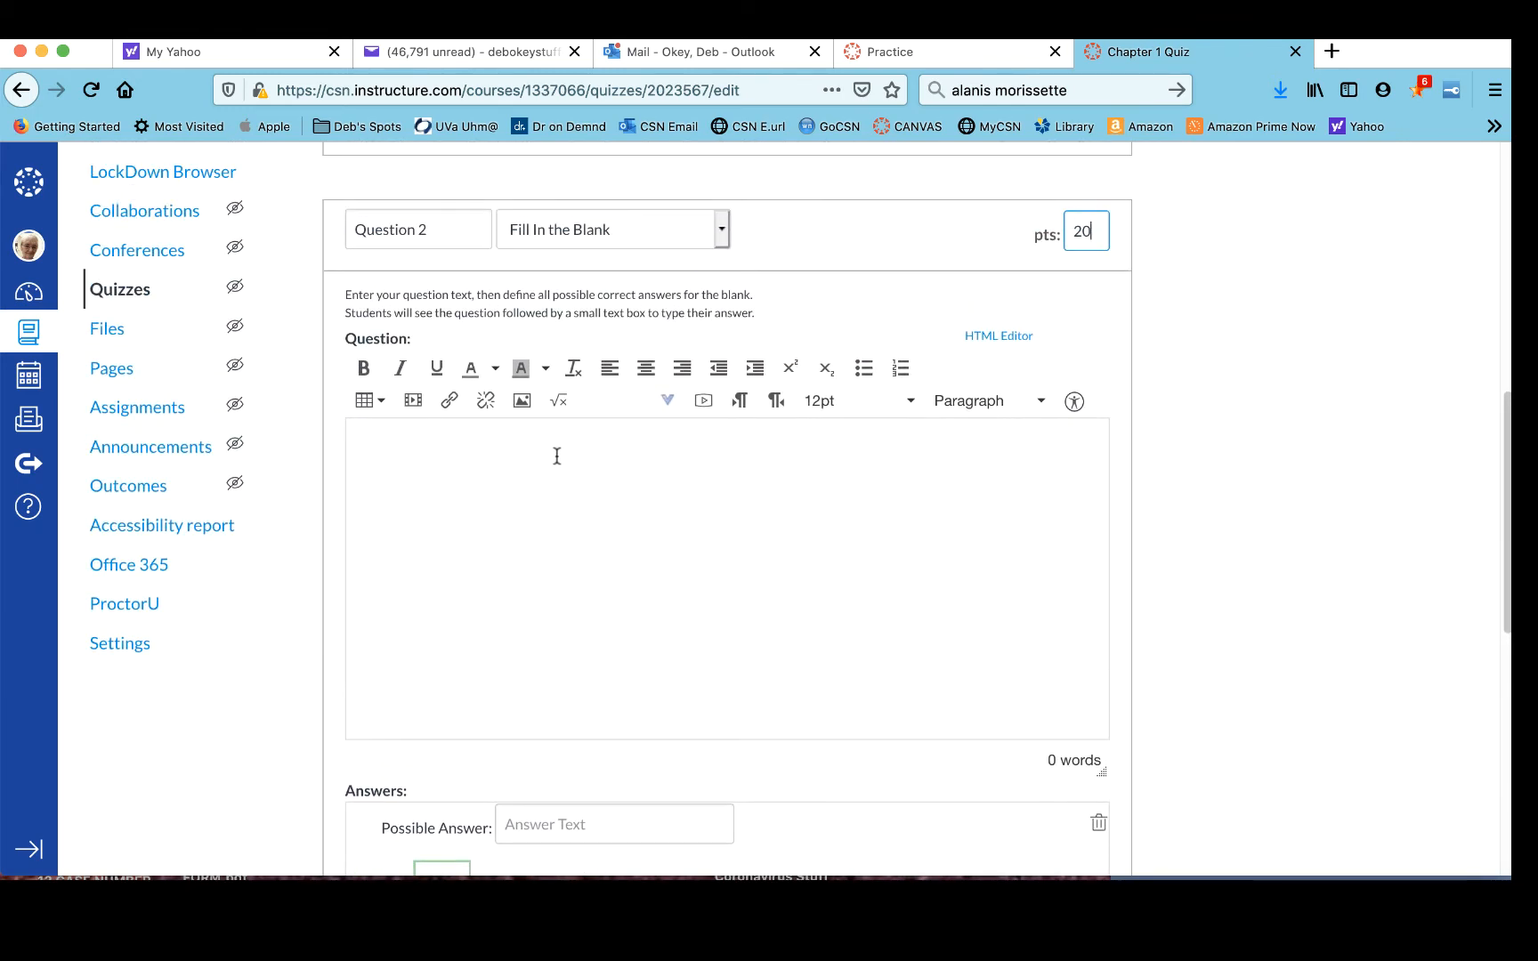
pyautogui.click(553, 455)
pyautogui.write('The day aftern')
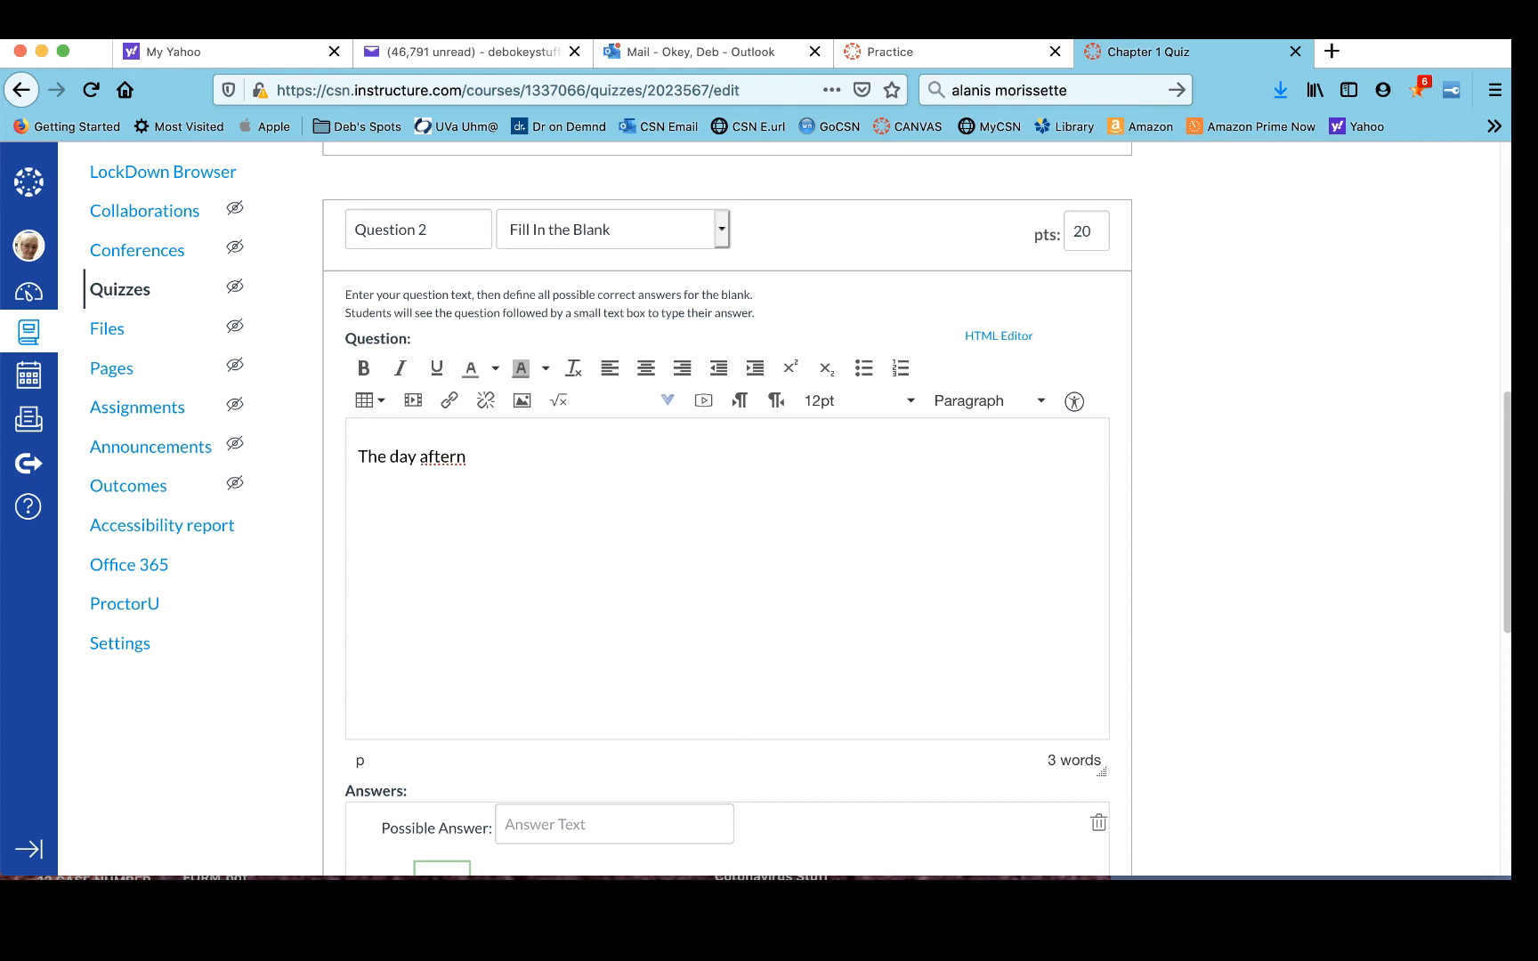
pyautogui.press('BackSpace')
pyautogui.write('Saturday is __________.')
# - Enter the possible answers Sunday, Sun., and Sun in the first three answer fields
pyautogui.scroll(-5, 544, 454)
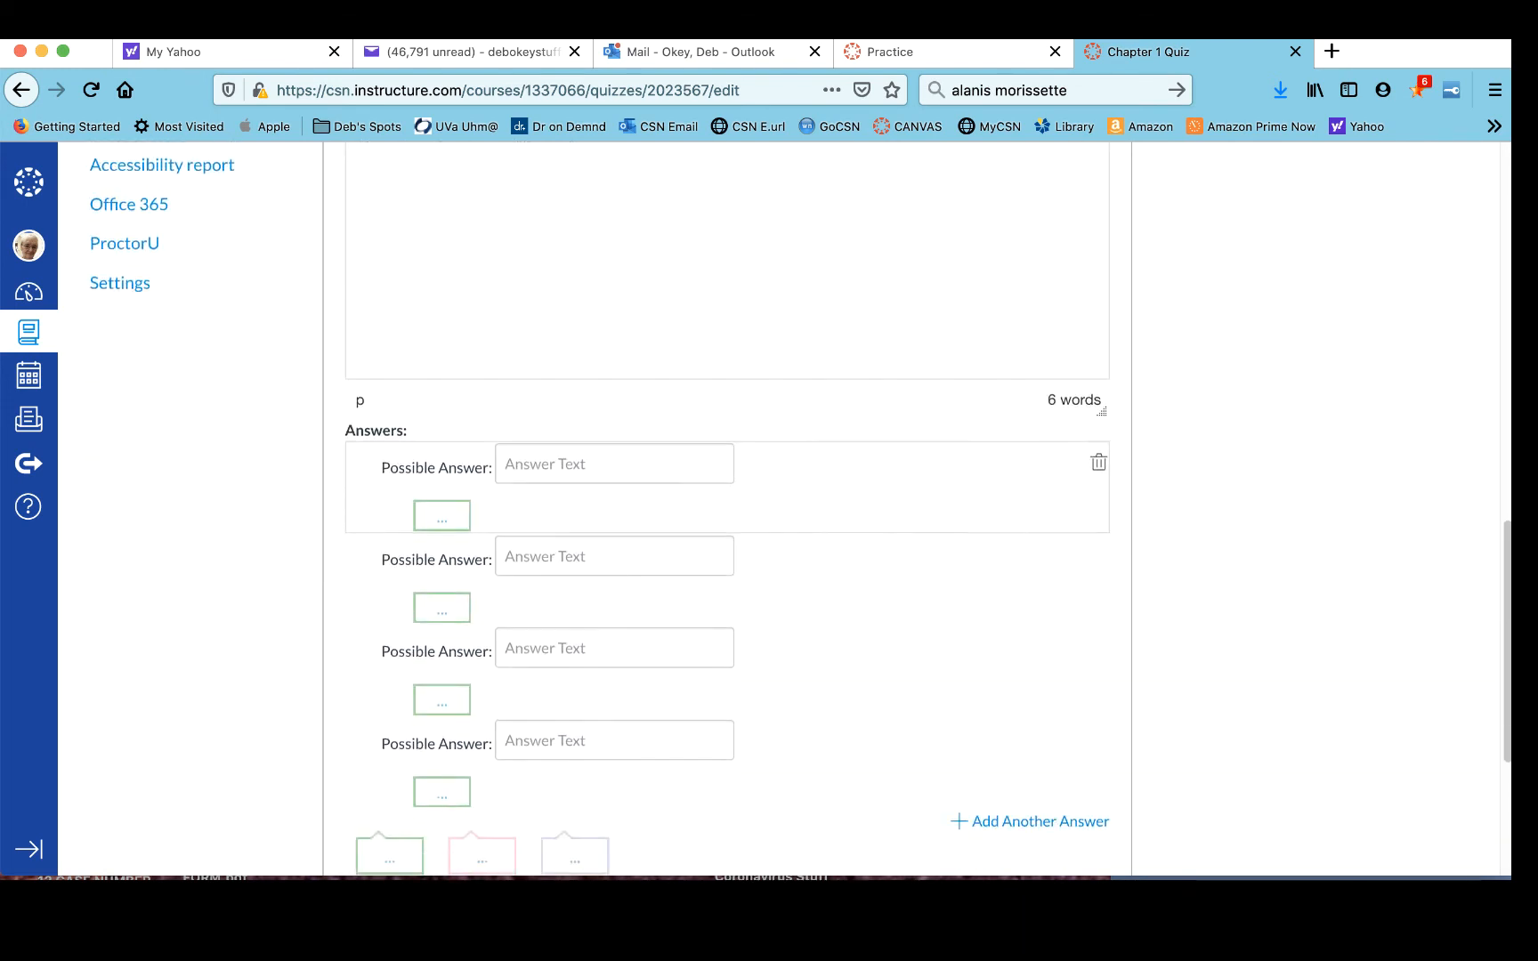
pyautogui.click(544, 448)
pyautogui.write('Sunday')
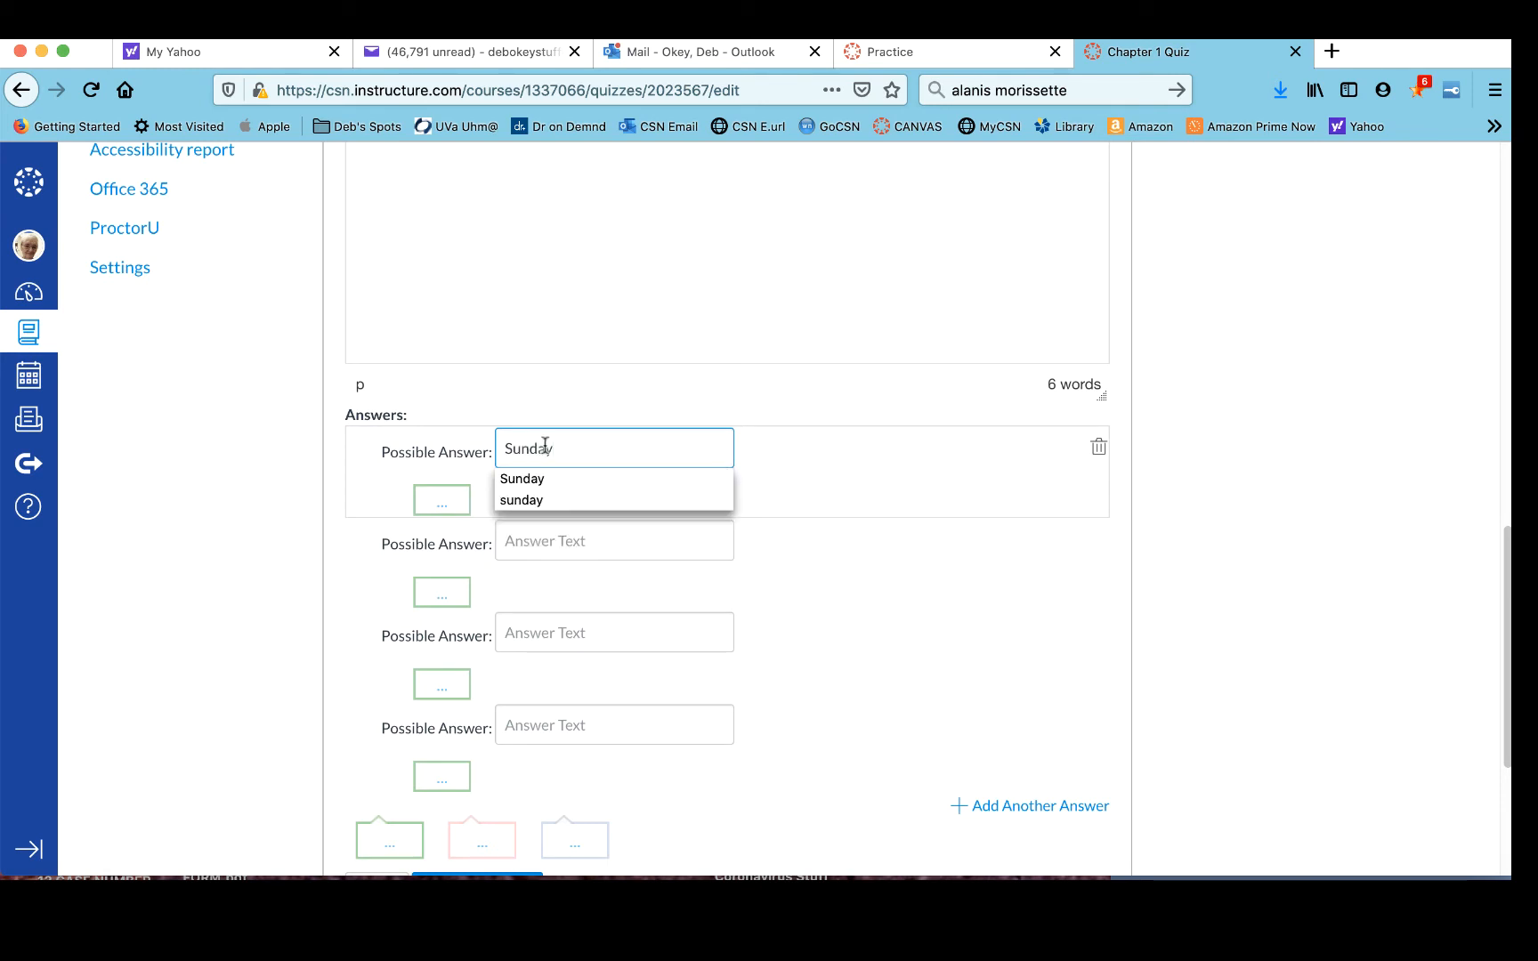
pyautogui.click(534, 542)
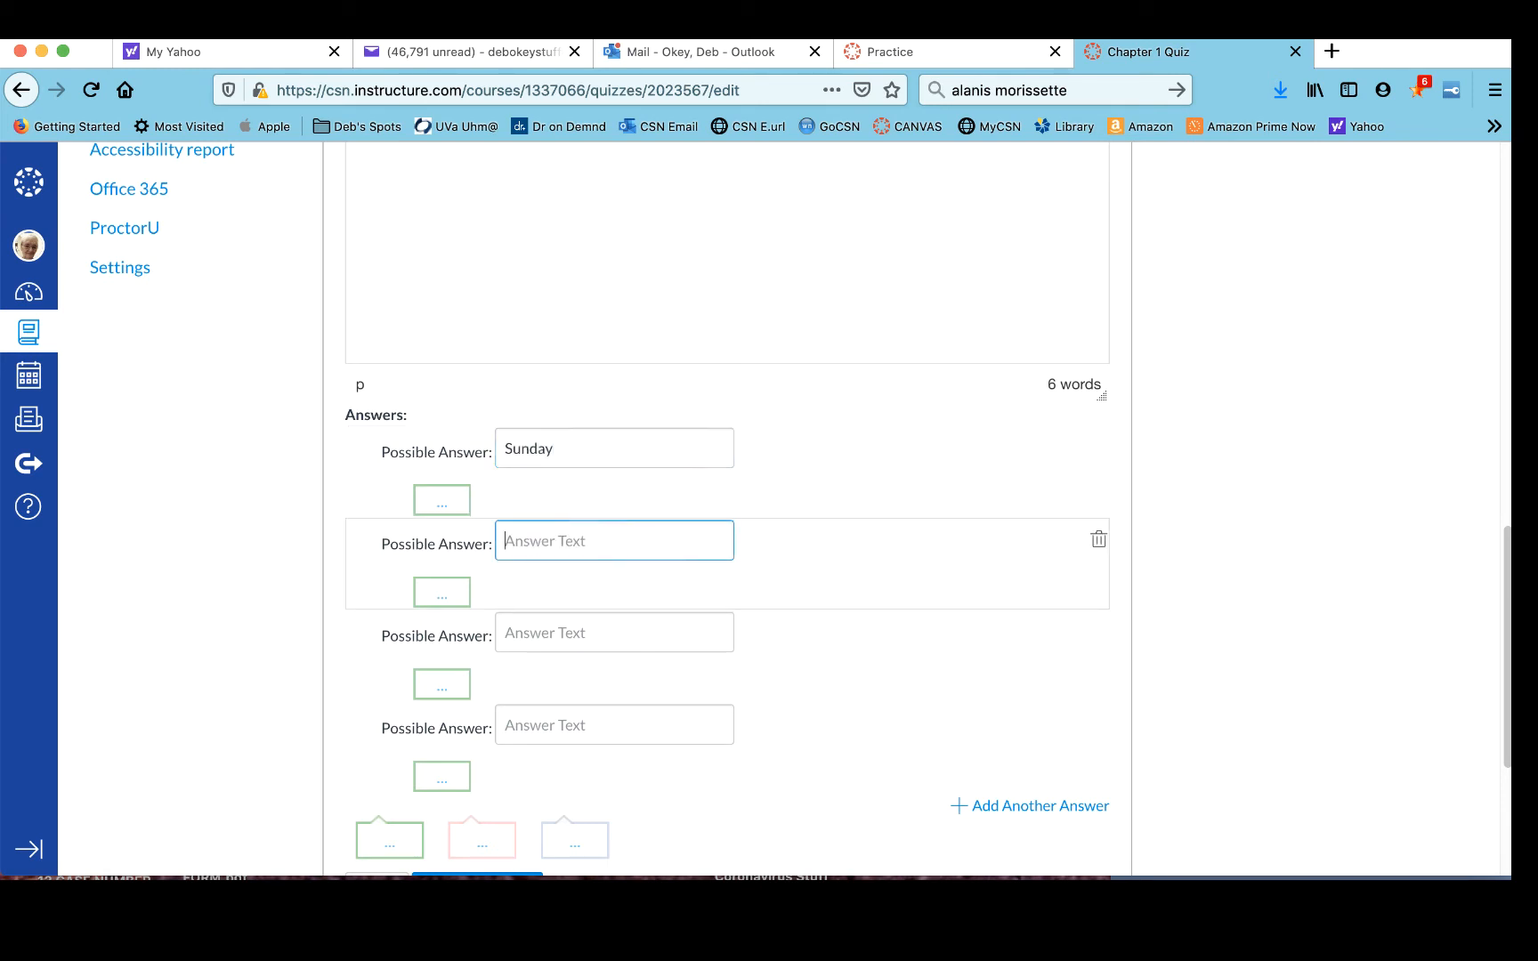
pyautogui.write('Sun.')
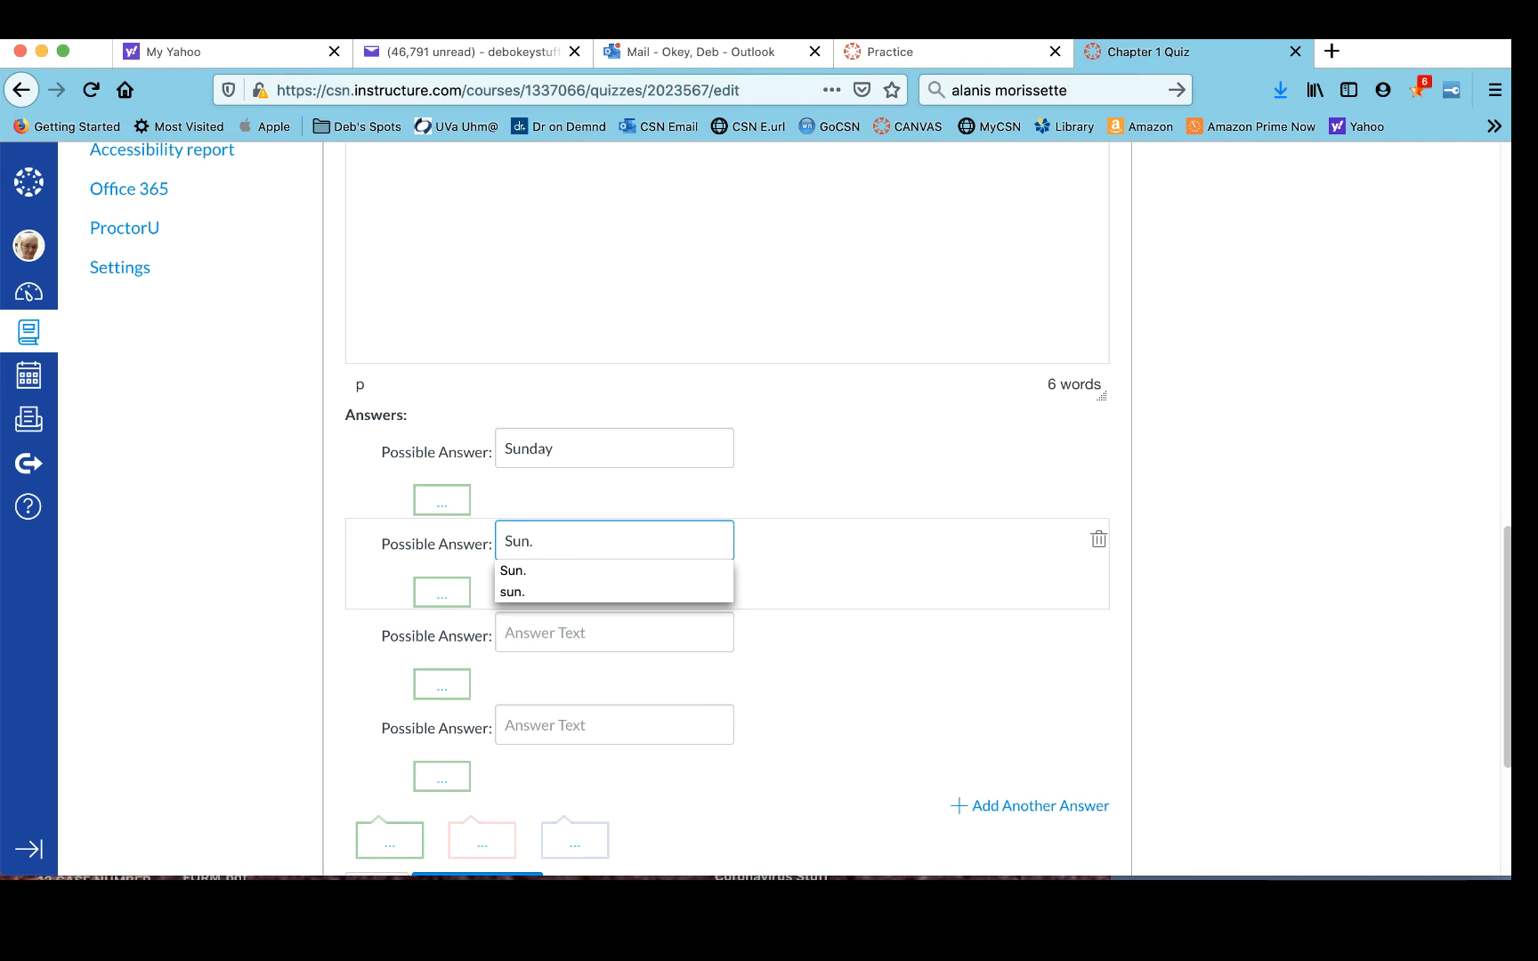
pyautogui.scroll(-2, 681, 514)
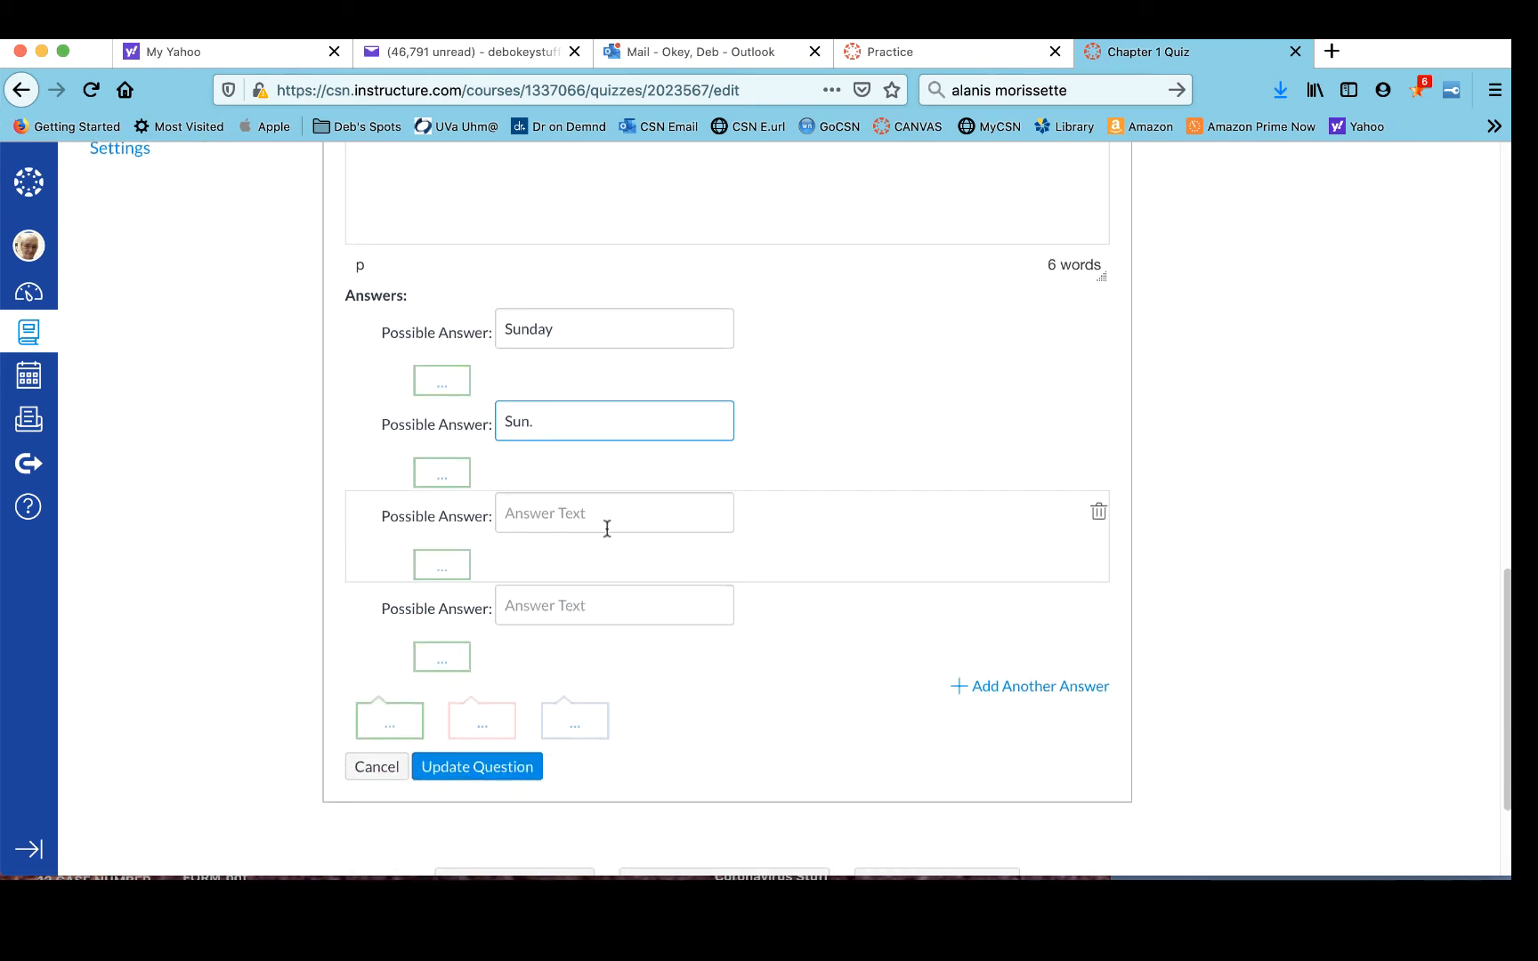
pyautogui.click(594, 518)
pyautogui.write('Sun')
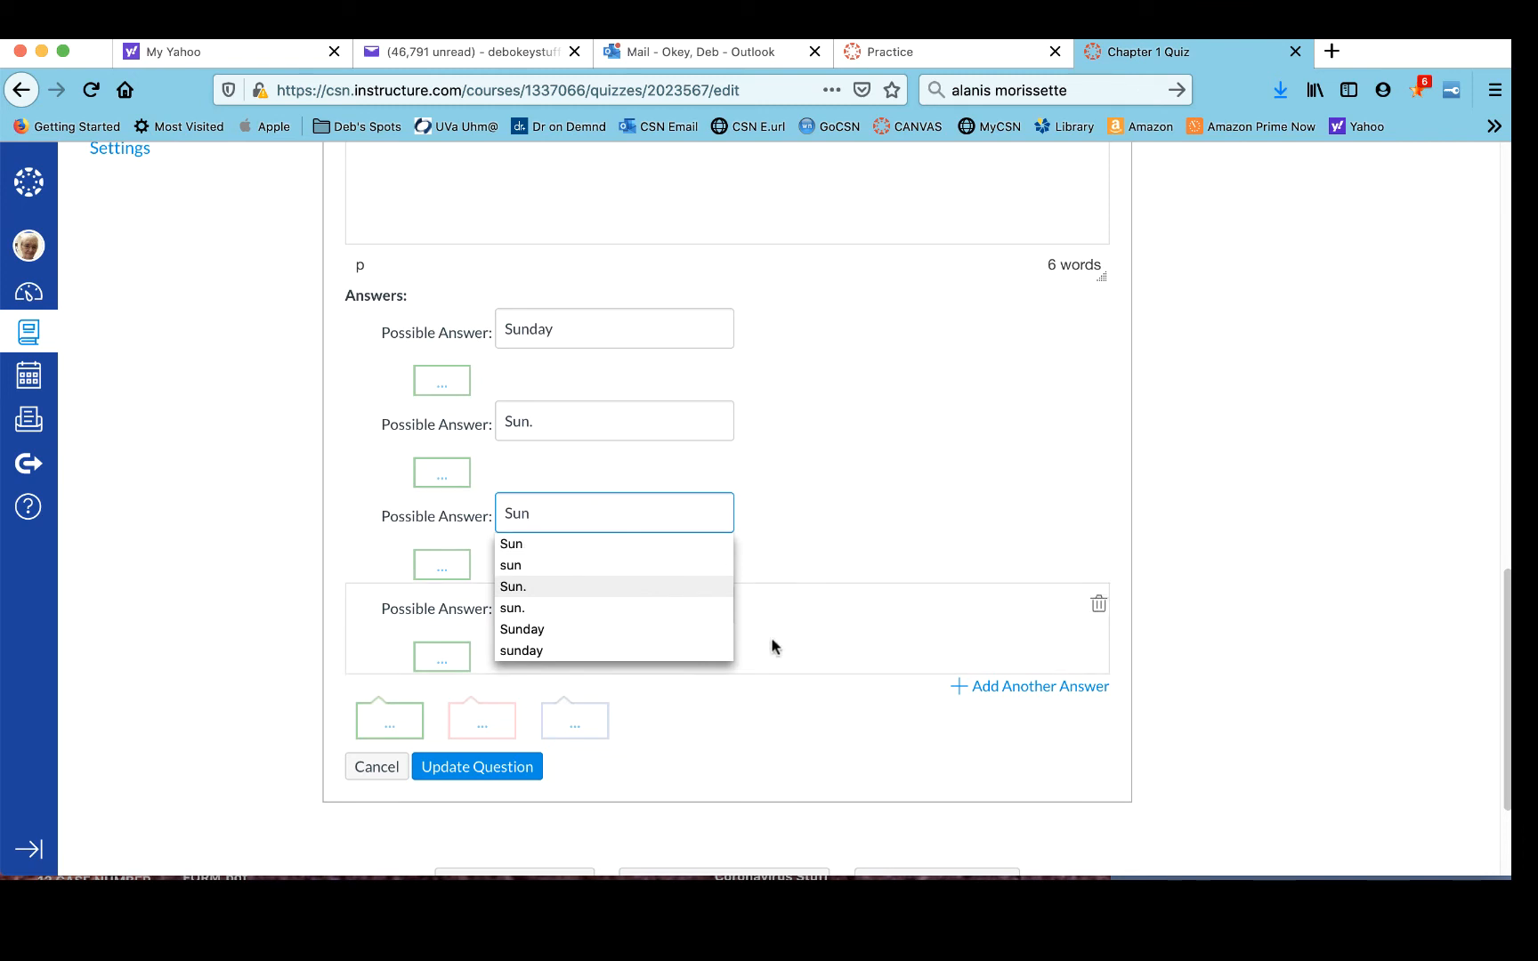
pyautogui.click(866, 610)
# - Enter sunday as the fourth possible answer, then add two more answers: sun. and sun
pyautogui.click(604, 601)
pyautogui.write('su')
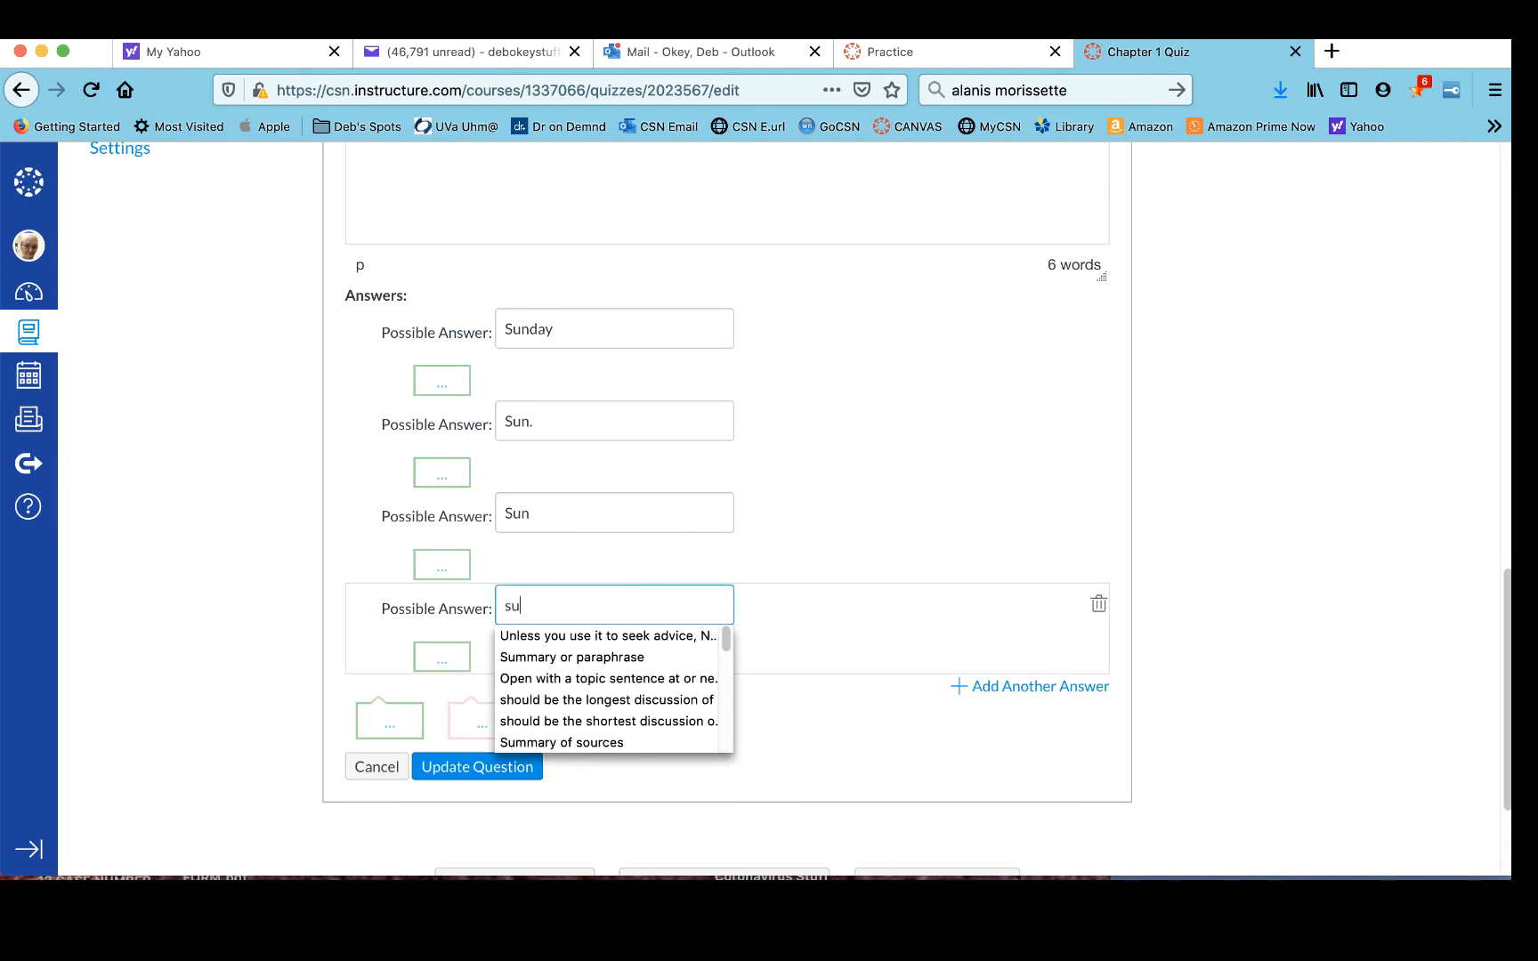
pyautogui.write('nday')
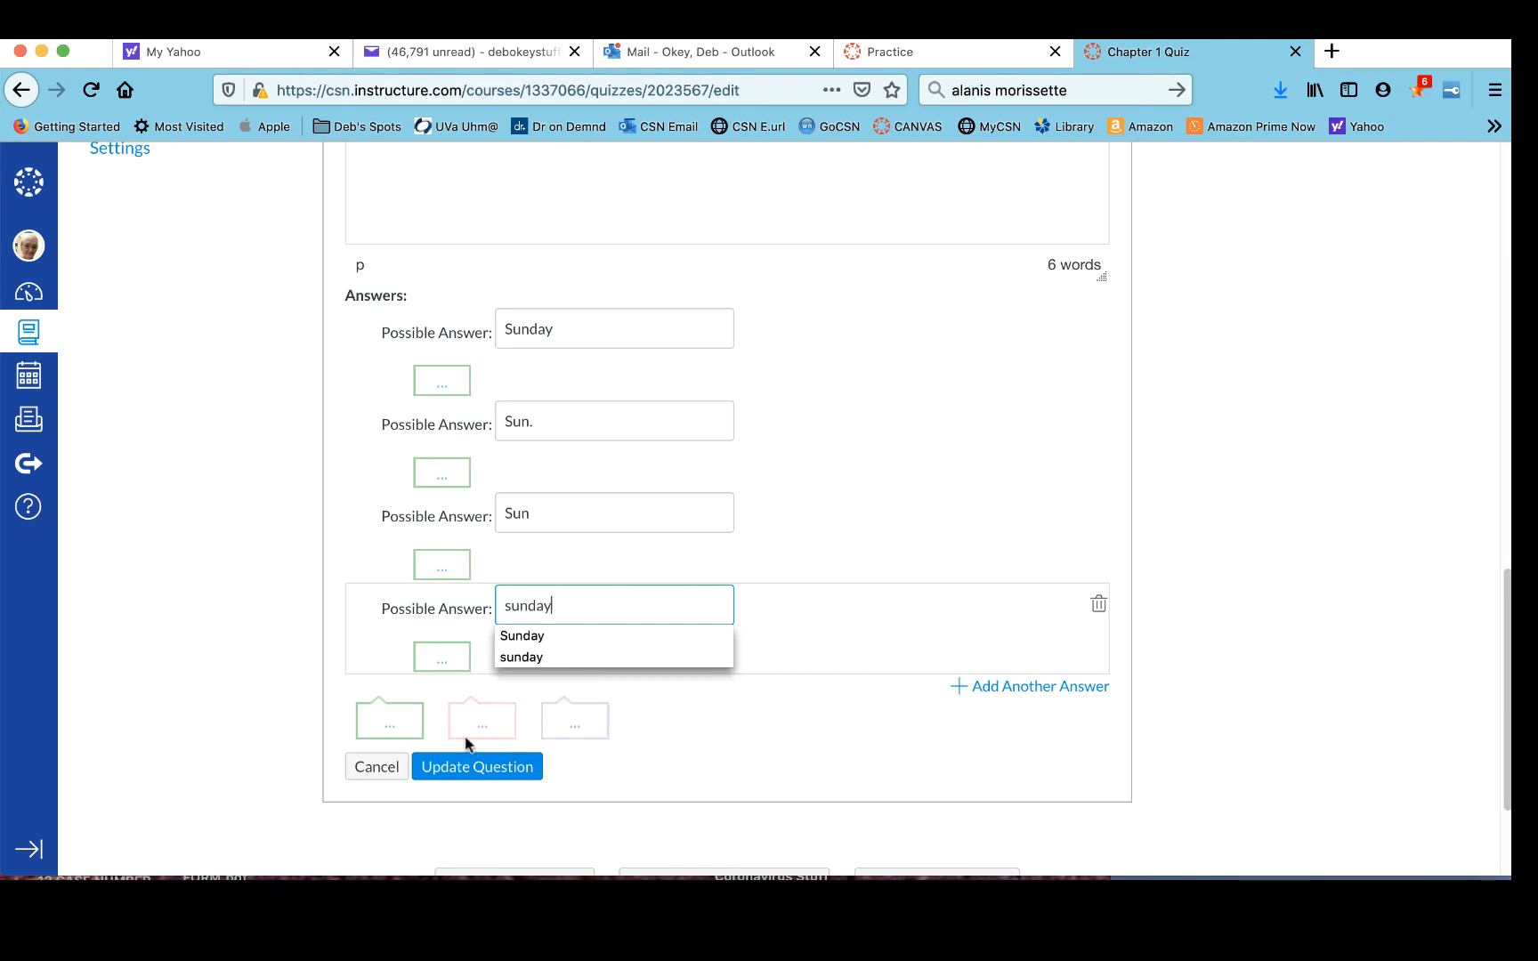
pyautogui.click(997, 687)
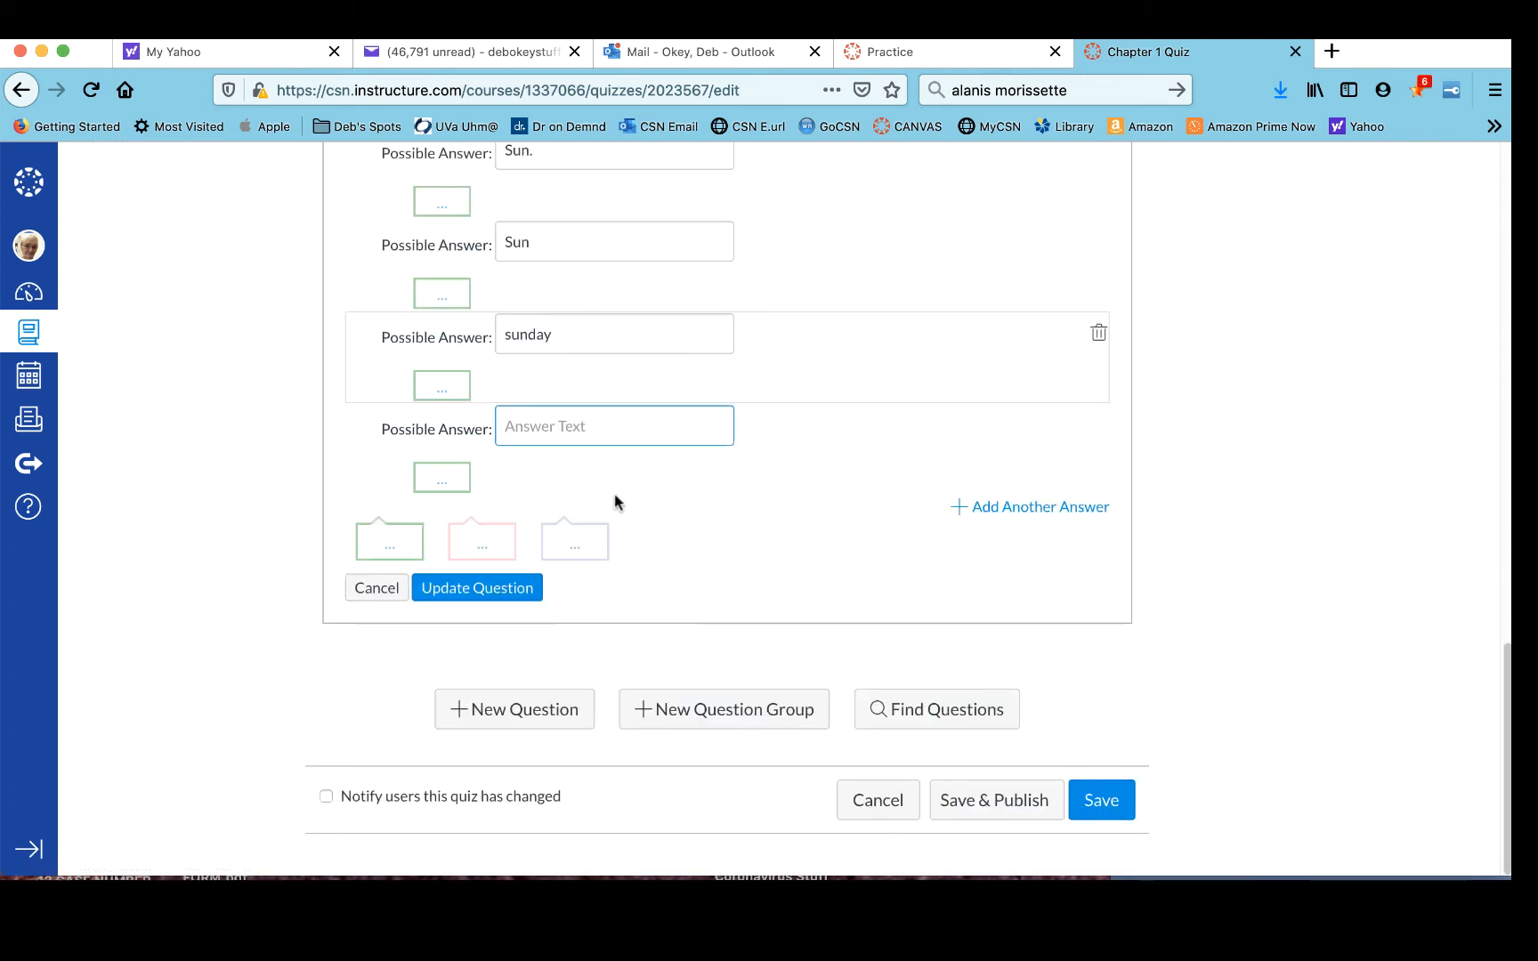
pyautogui.write('sun')
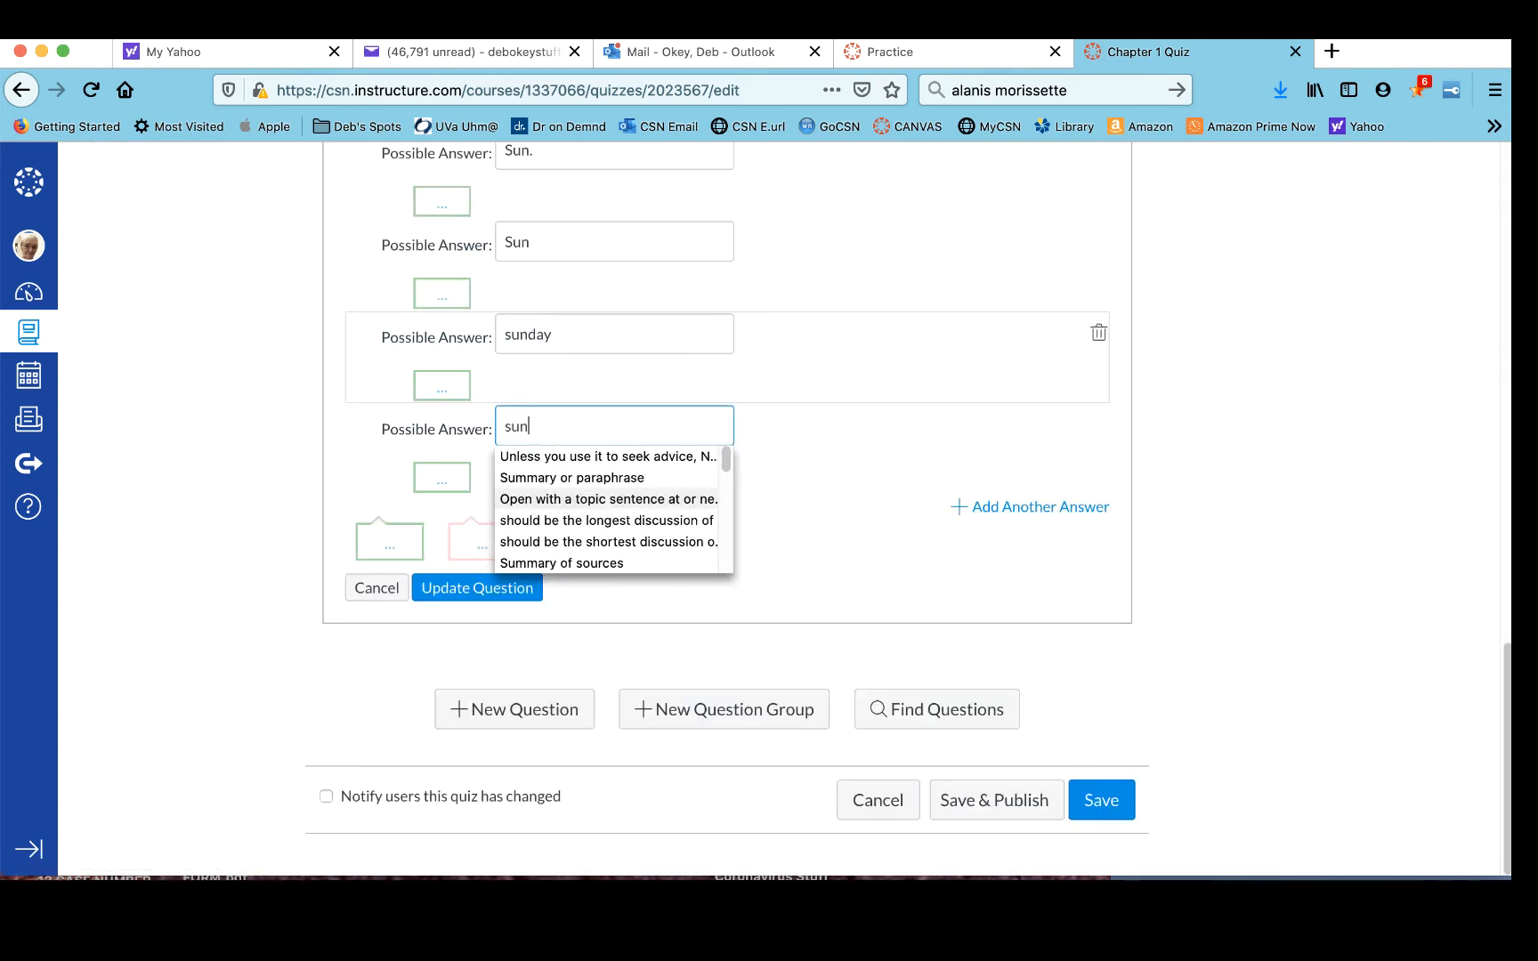
pyautogui.write('.')
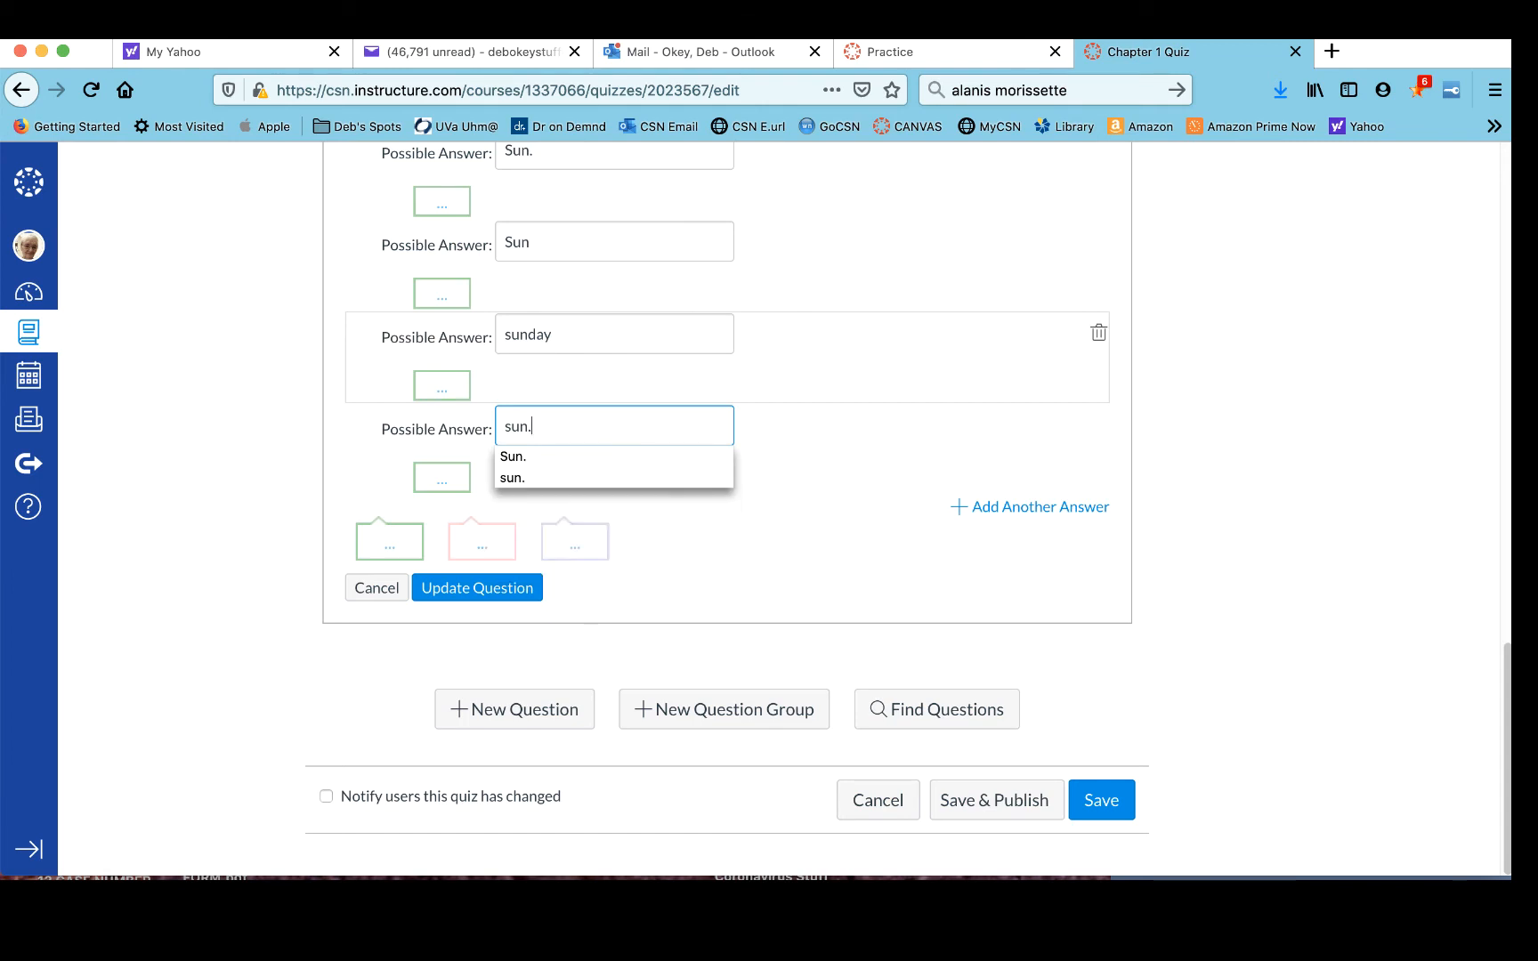
pyautogui.click(1037, 509)
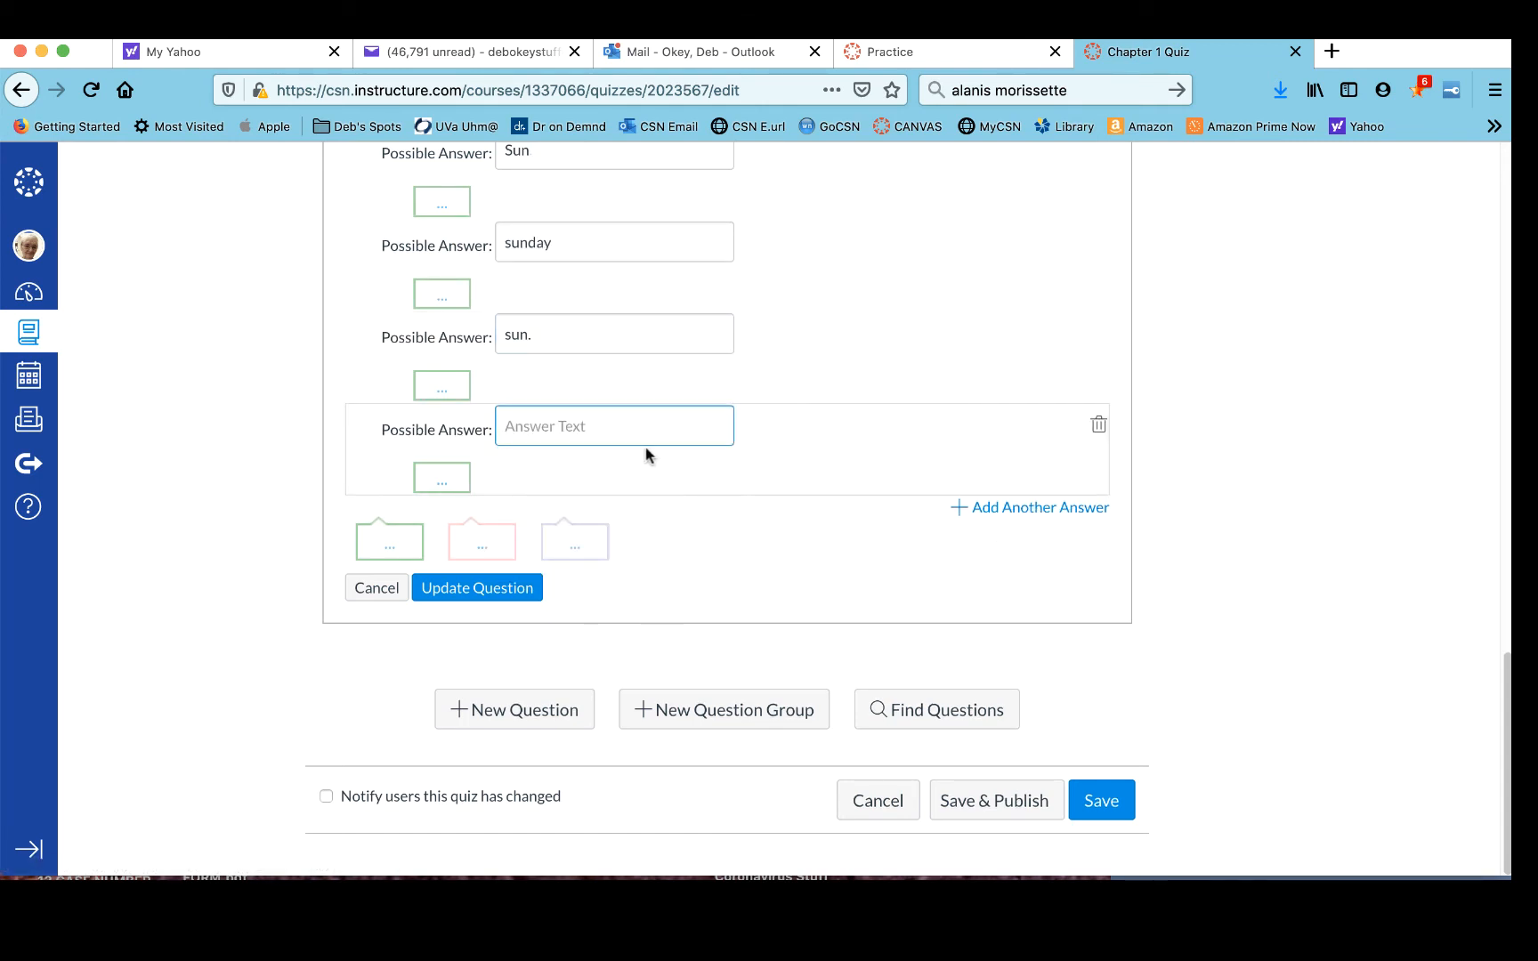
pyautogui.write('sund')
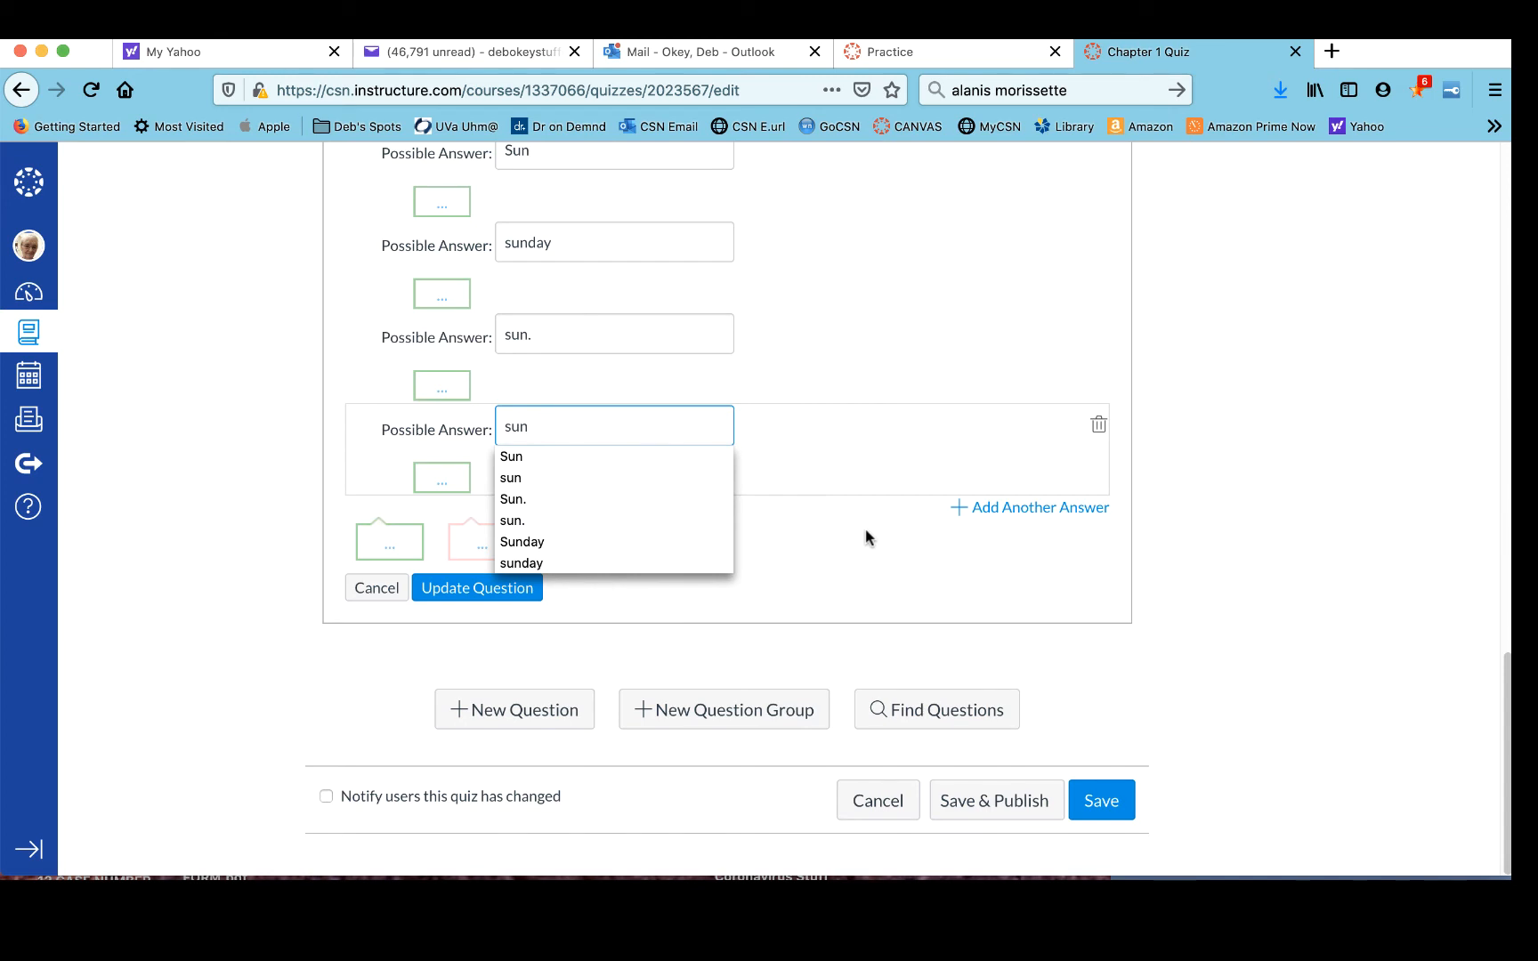
pyautogui.click(879, 564)
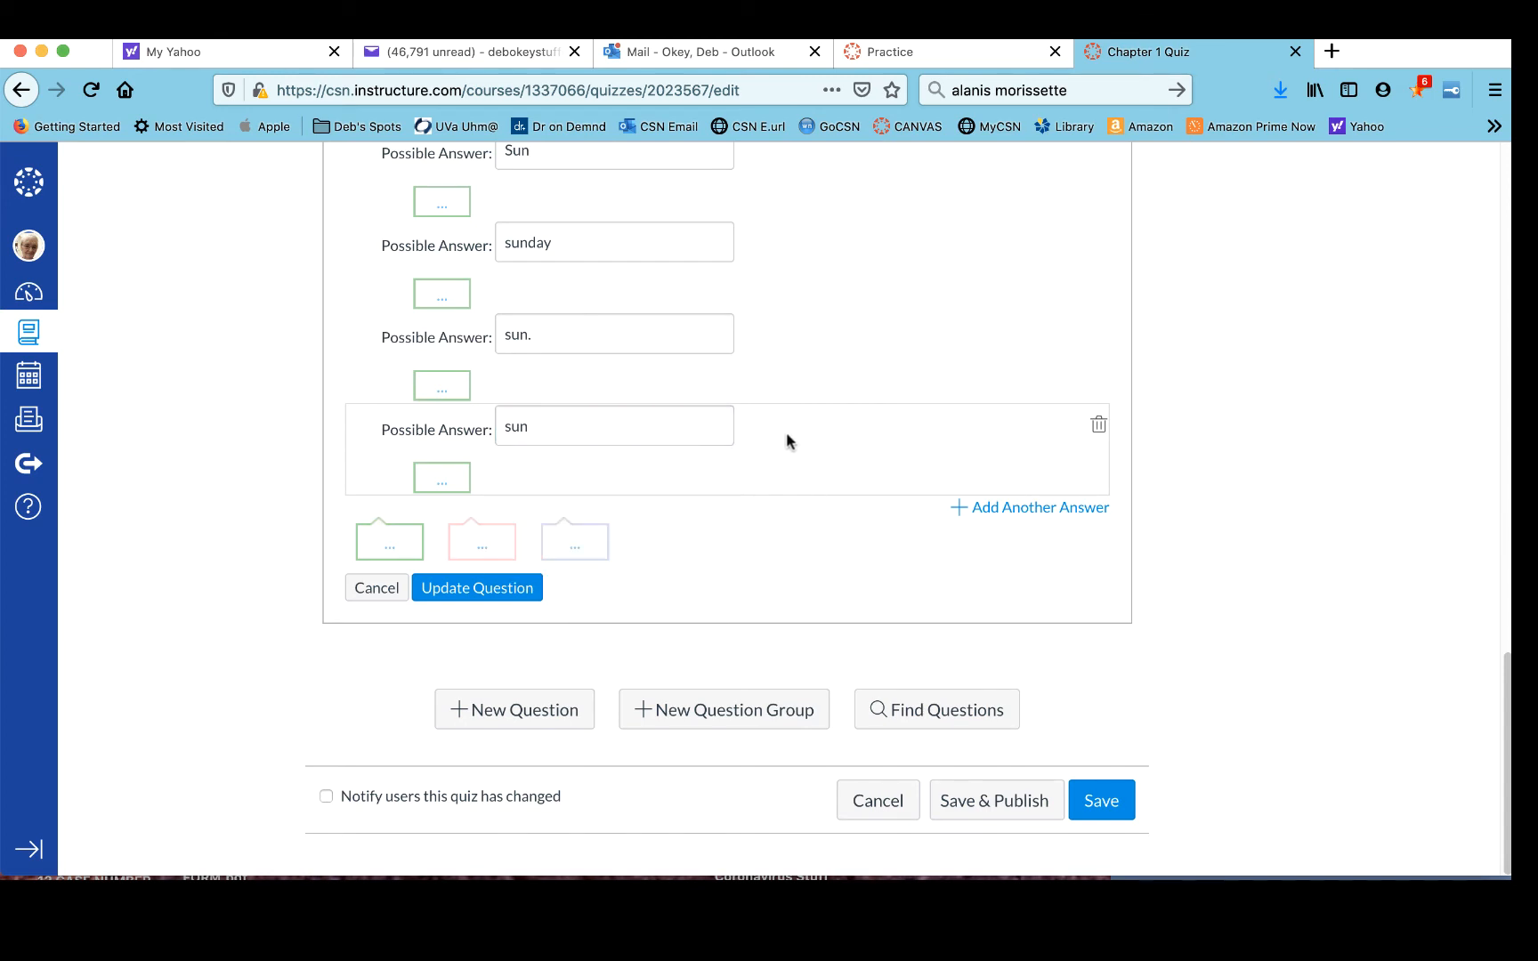
# - Review the list of possible answers for Question 2
pyautogui.scroll(5, 786, 438)
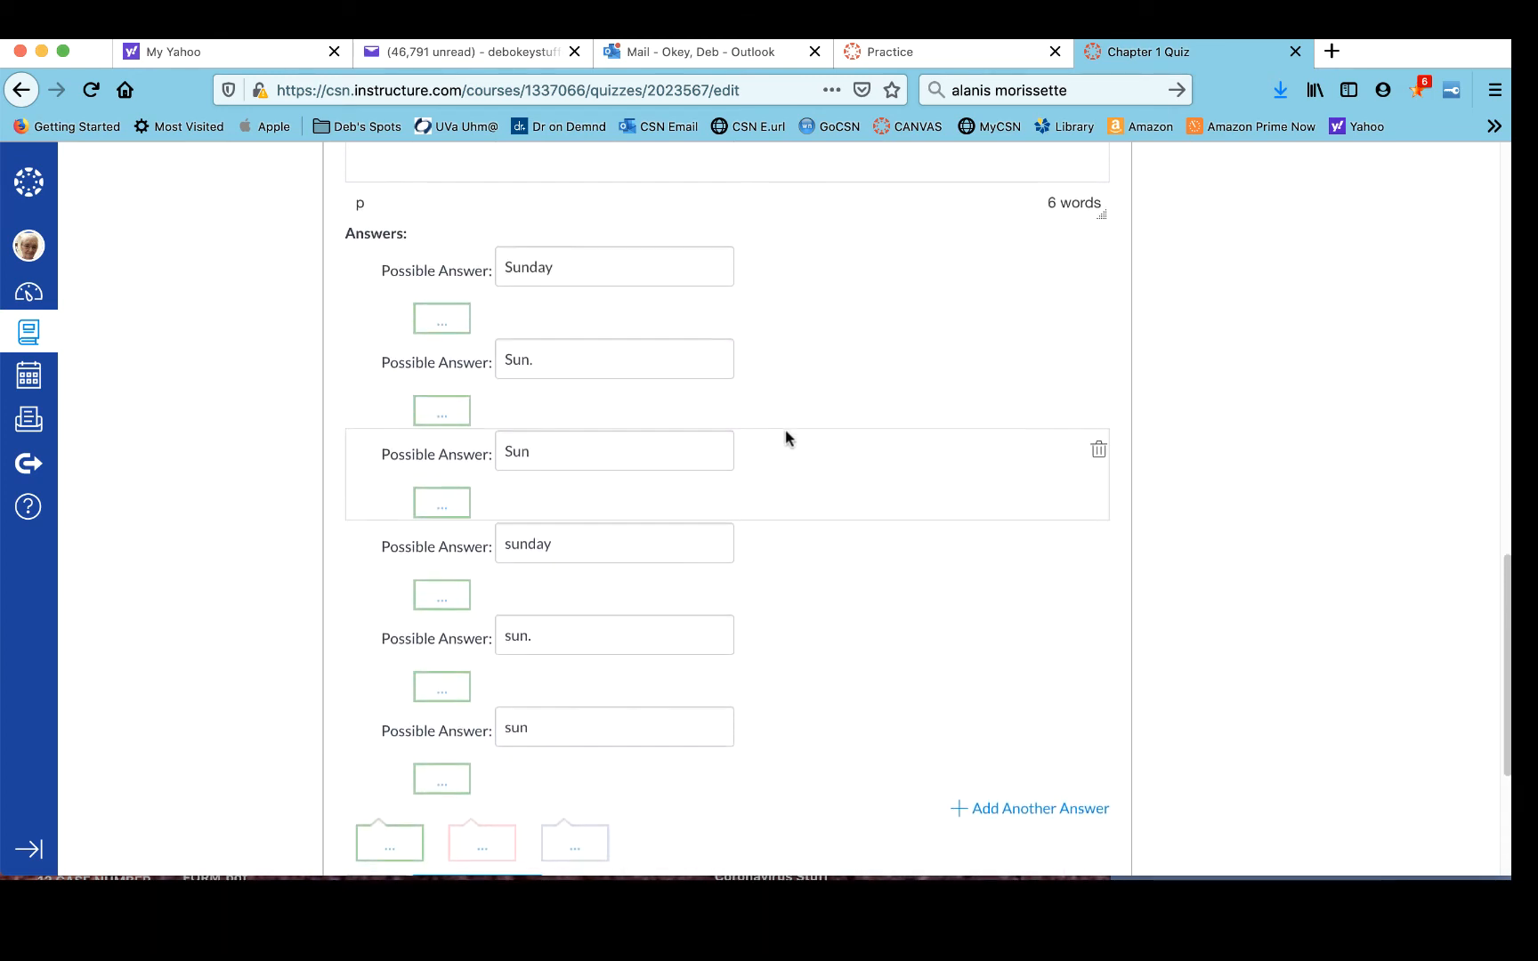
pyautogui.scroll(-3, 785, 438)
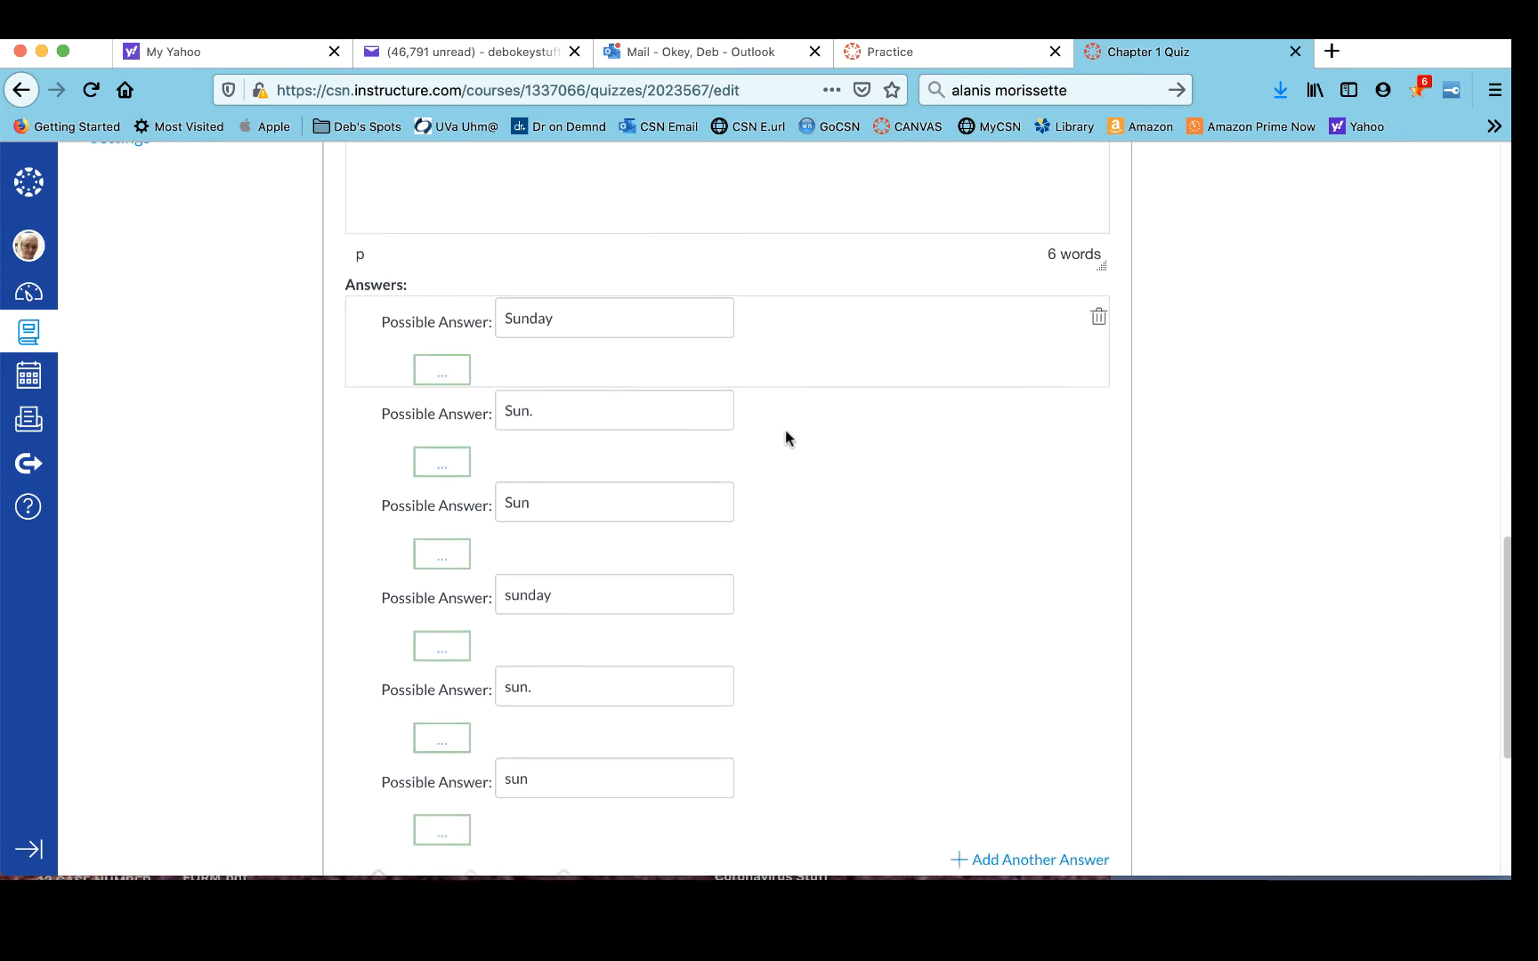
pyautogui.scroll(-3, 786, 438)
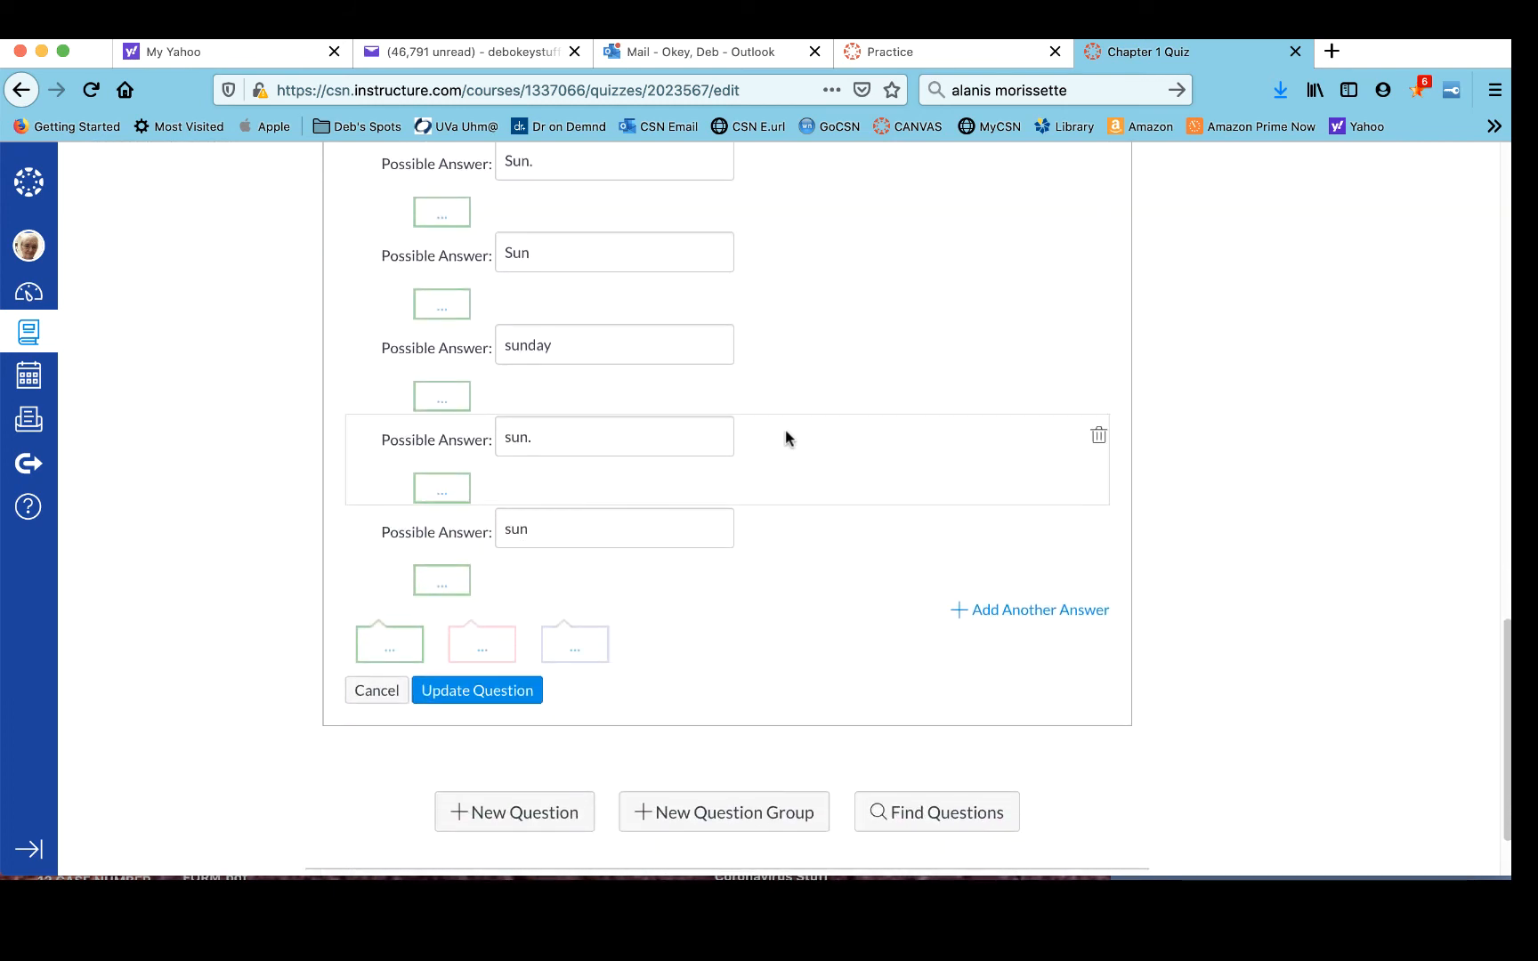
pyautogui.scroll(-2, 786, 438)
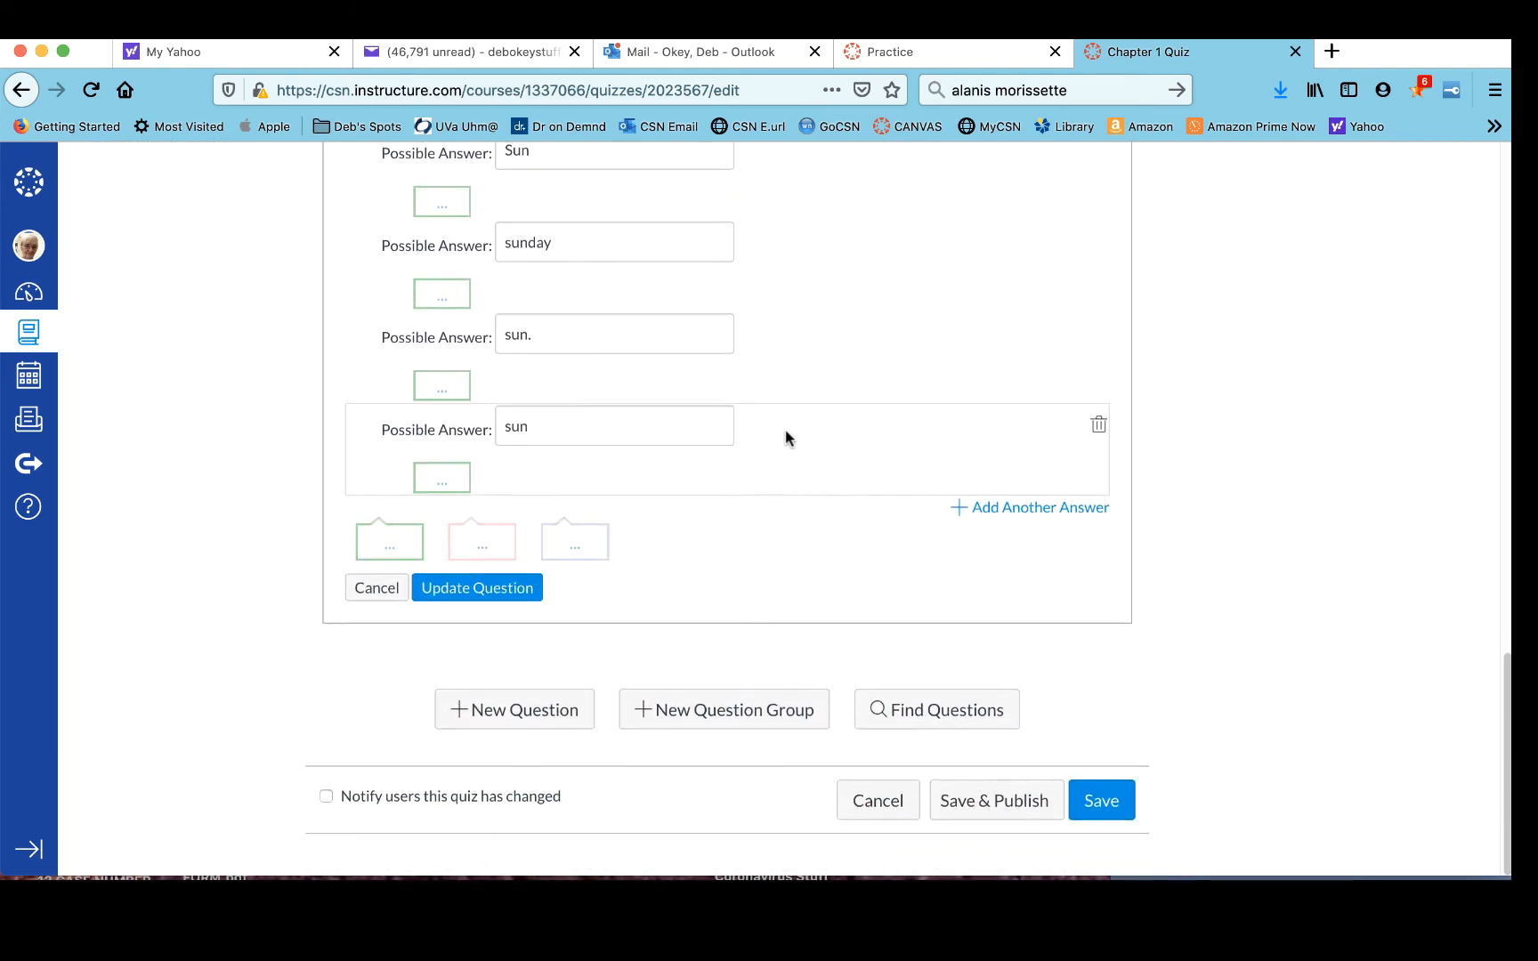
pyautogui.scroll(10, 786, 434)
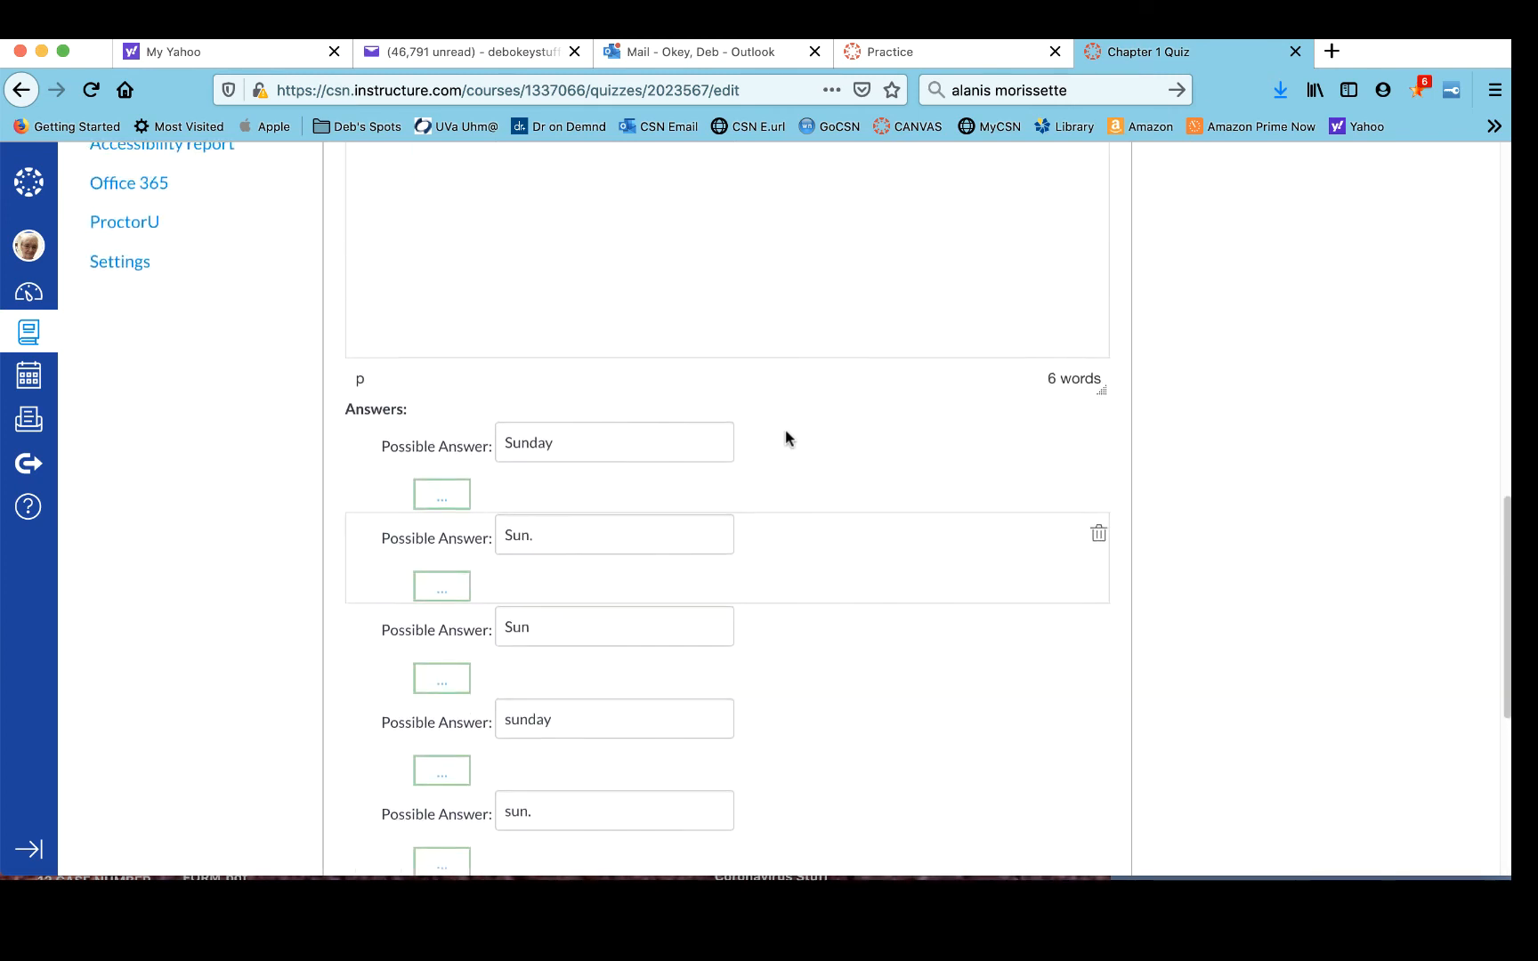
pyautogui.scroll(-10, 785, 429)
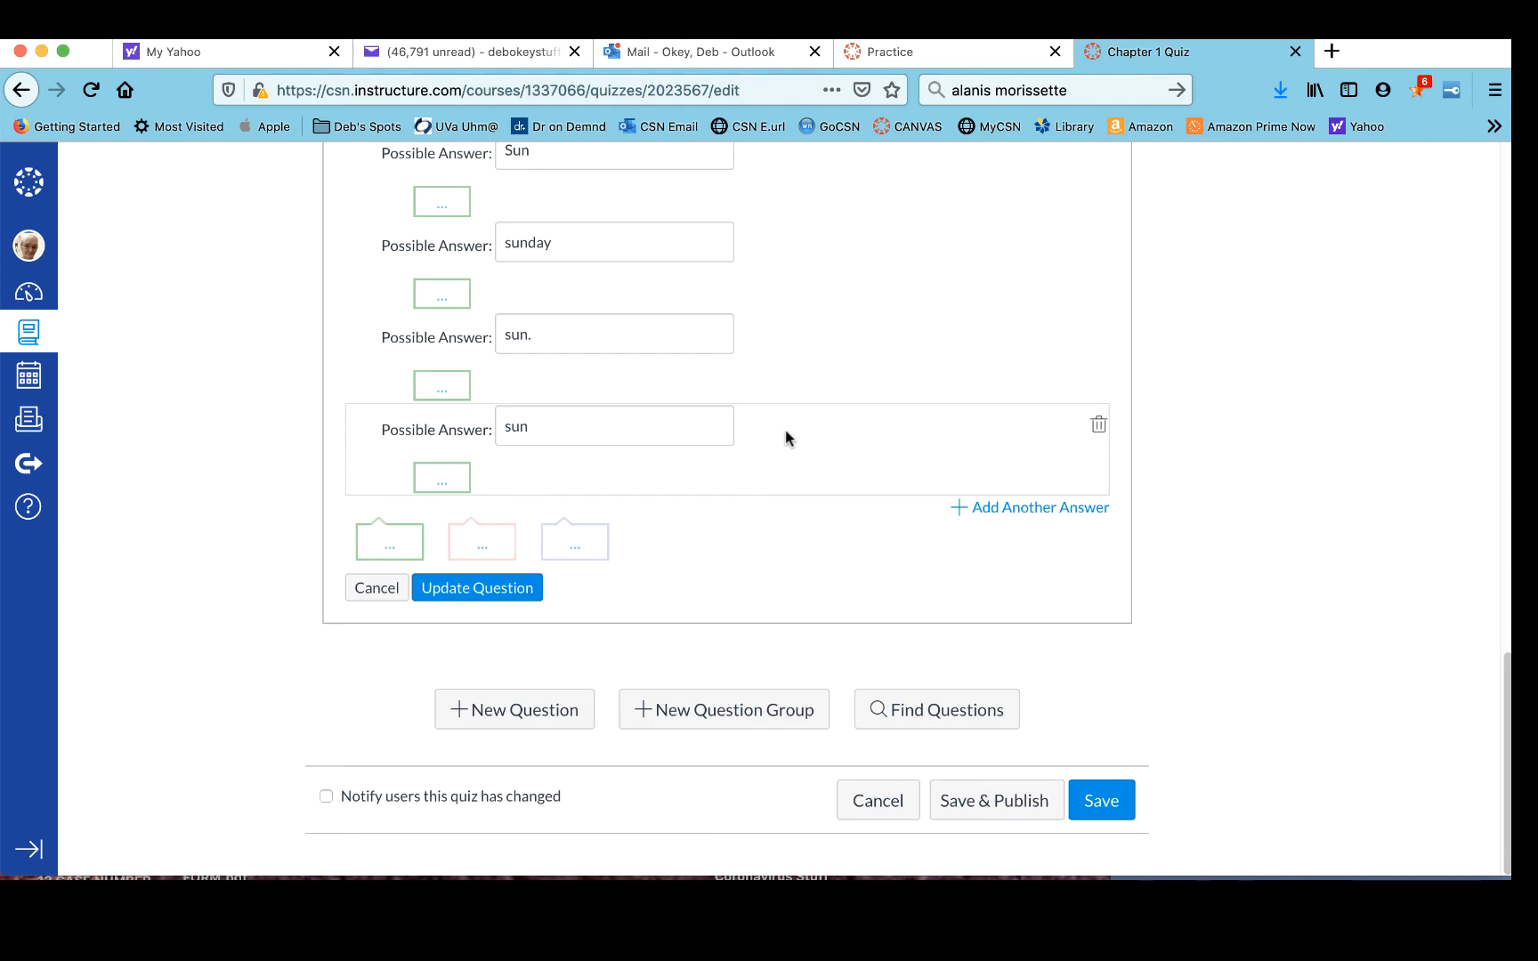
pyautogui.scroll(8, 785, 429)
pyautogui.scroll(-8, 785, 429)
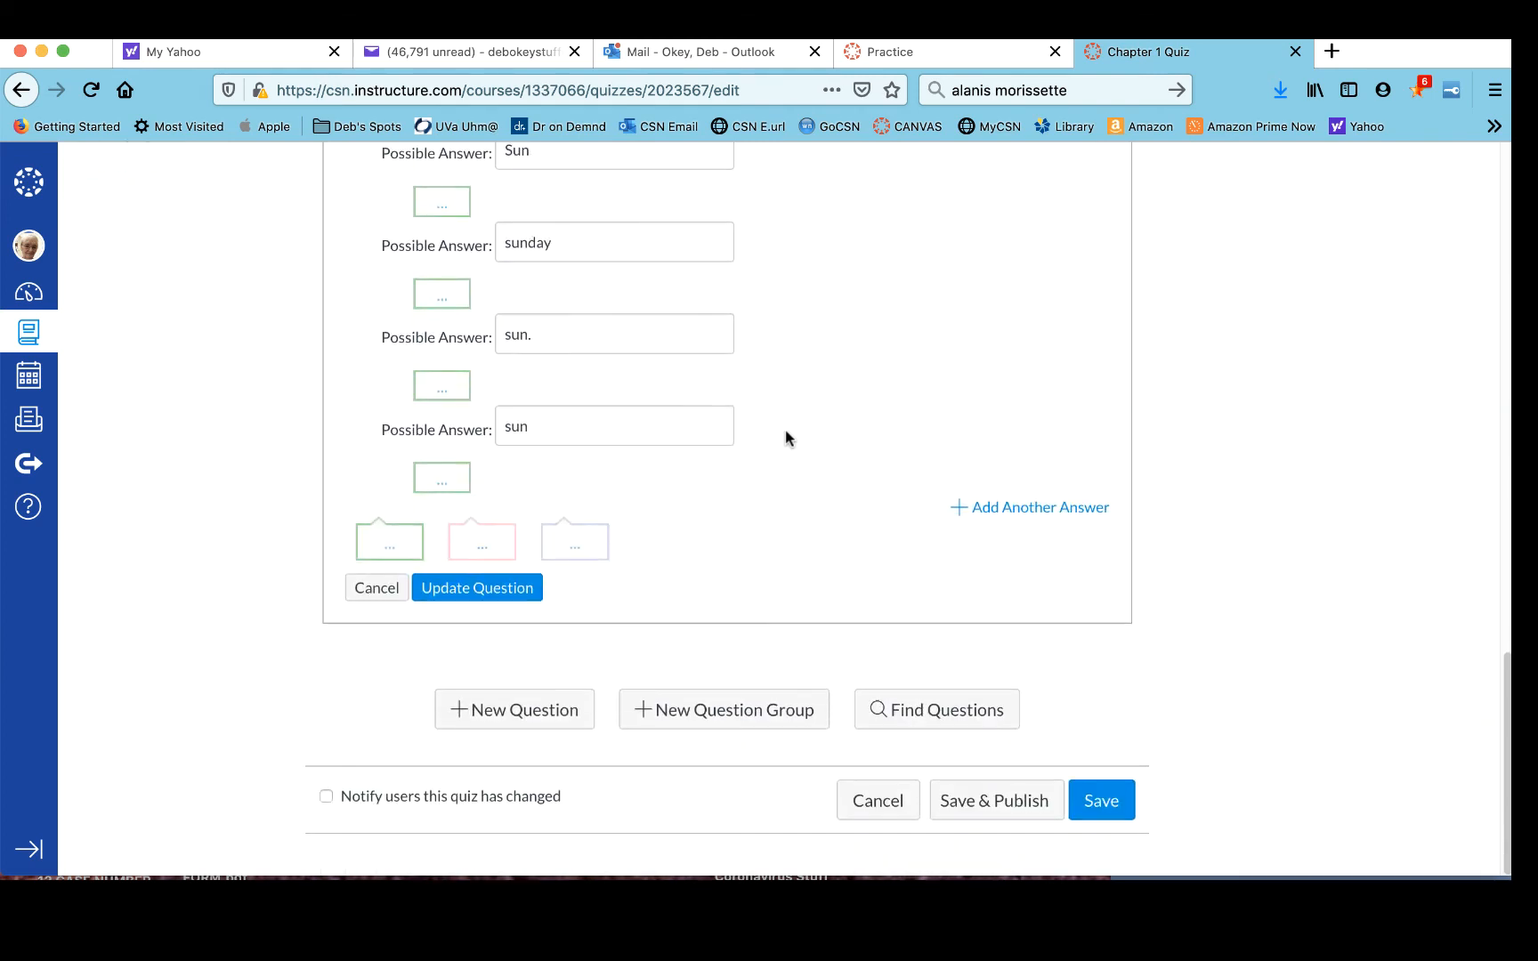
# - Save the fill-in-the-blank Question 2 with its possible answers
pyautogui.click(461, 589)
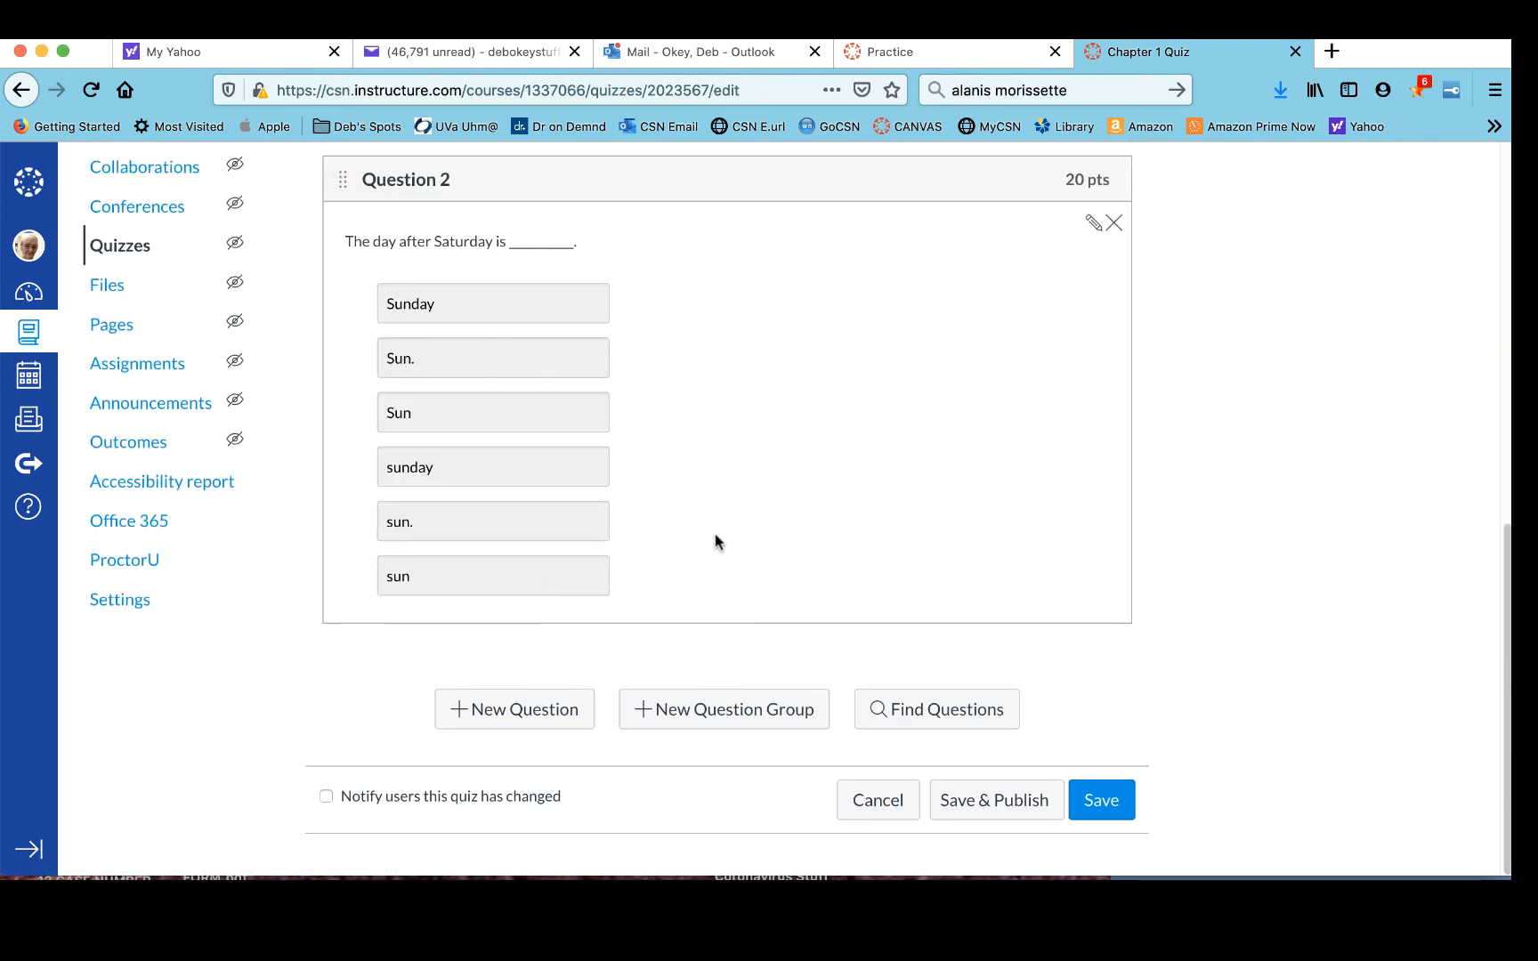
pyautogui.scroll(5, 714, 539)
pyautogui.scroll(4, 717, 542)
pyautogui.scroll(-6, 718, 542)
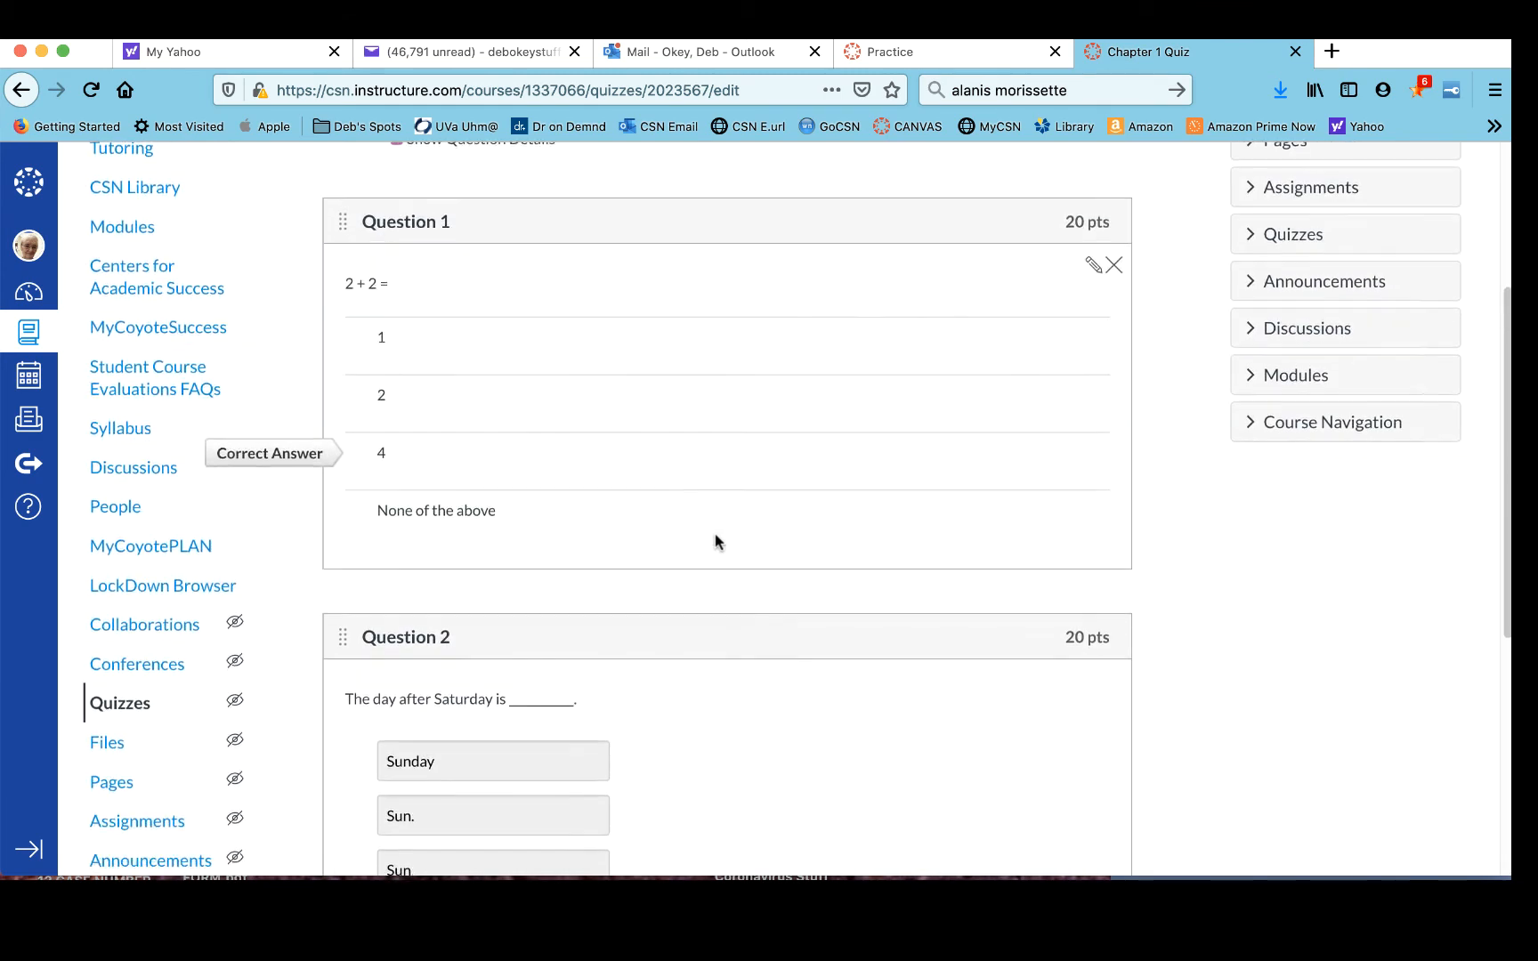
pyautogui.scroll(-2, 717, 542)
pyautogui.scroll(-2, 715, 541)
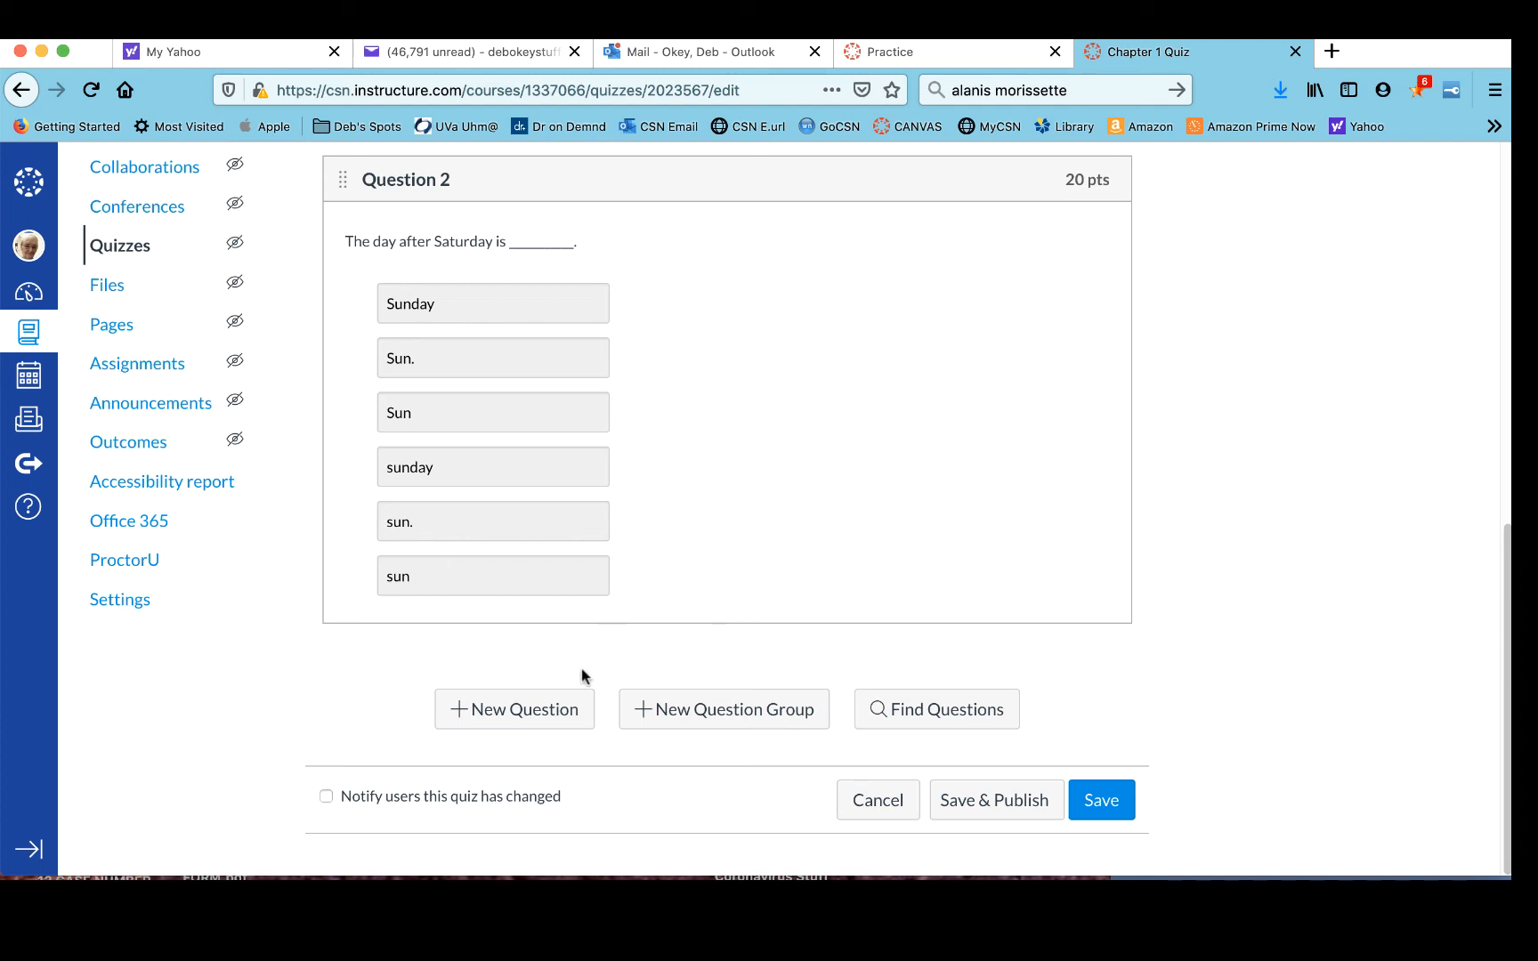
# - Add a new True/False question named Question 3 worth 20 points
pyautogui.click(537, 711)
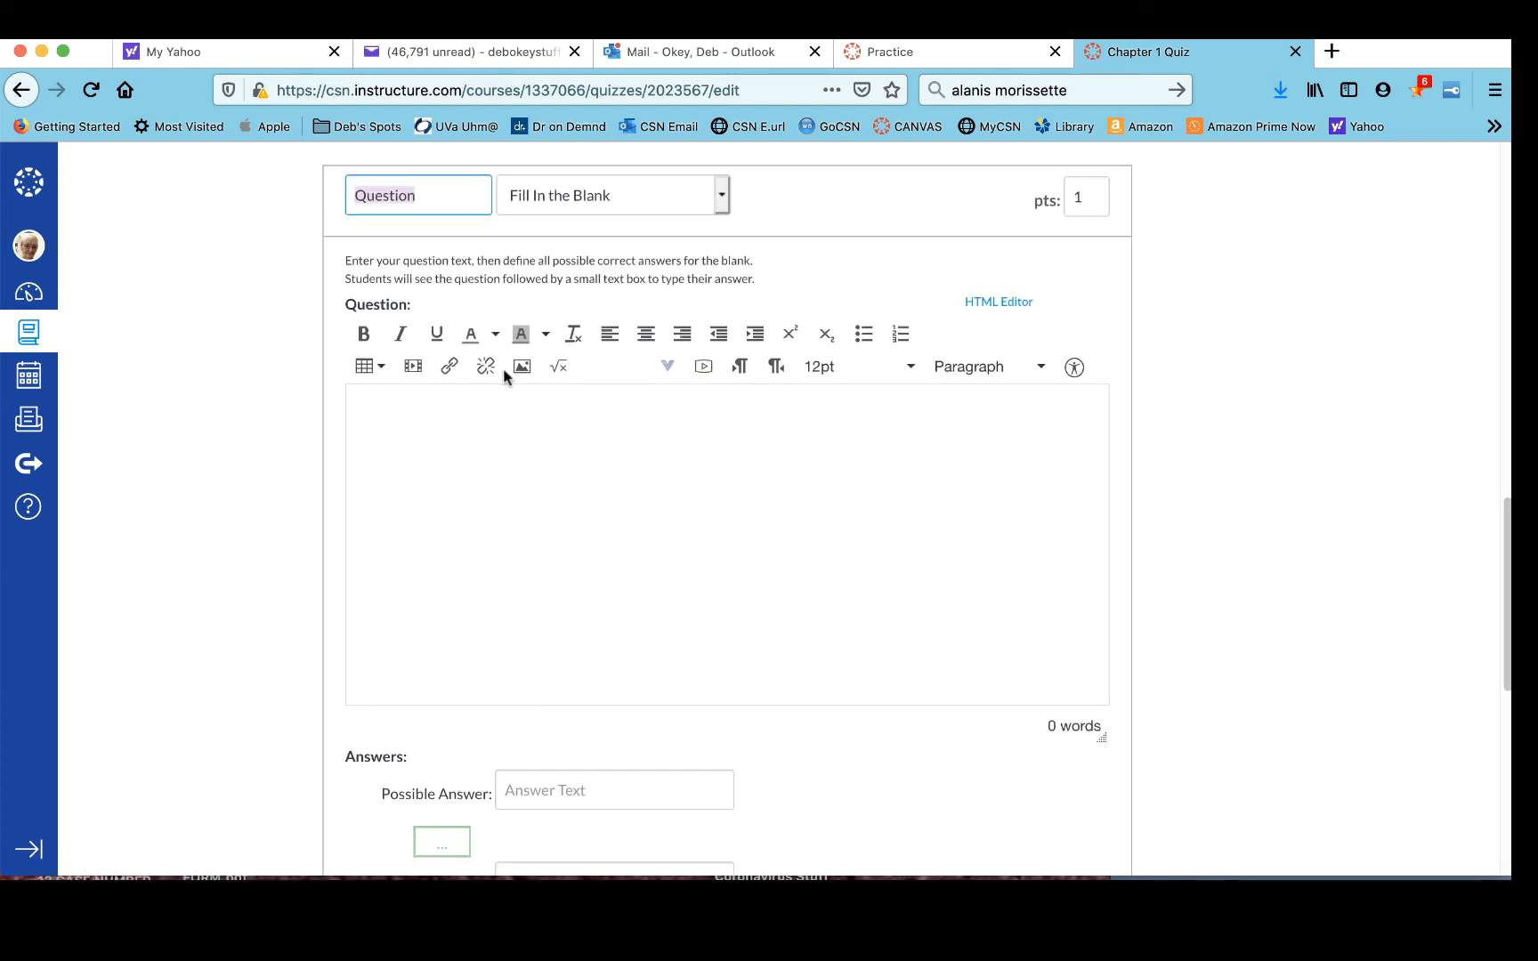
pyautogui.click(441, 197)
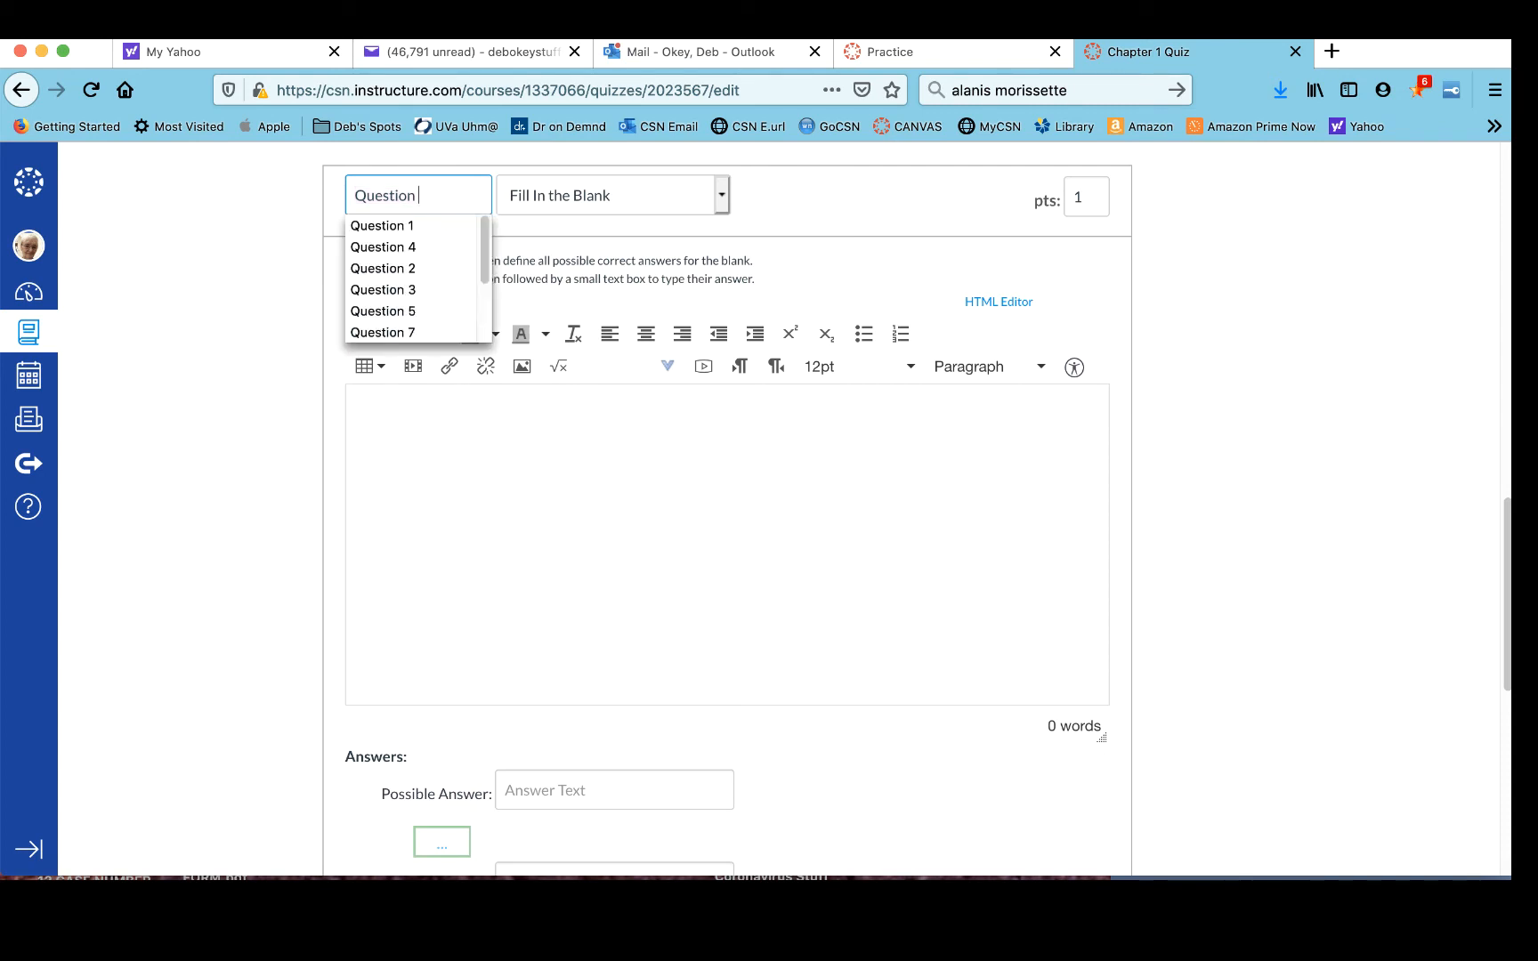
pyautogui.write('3')
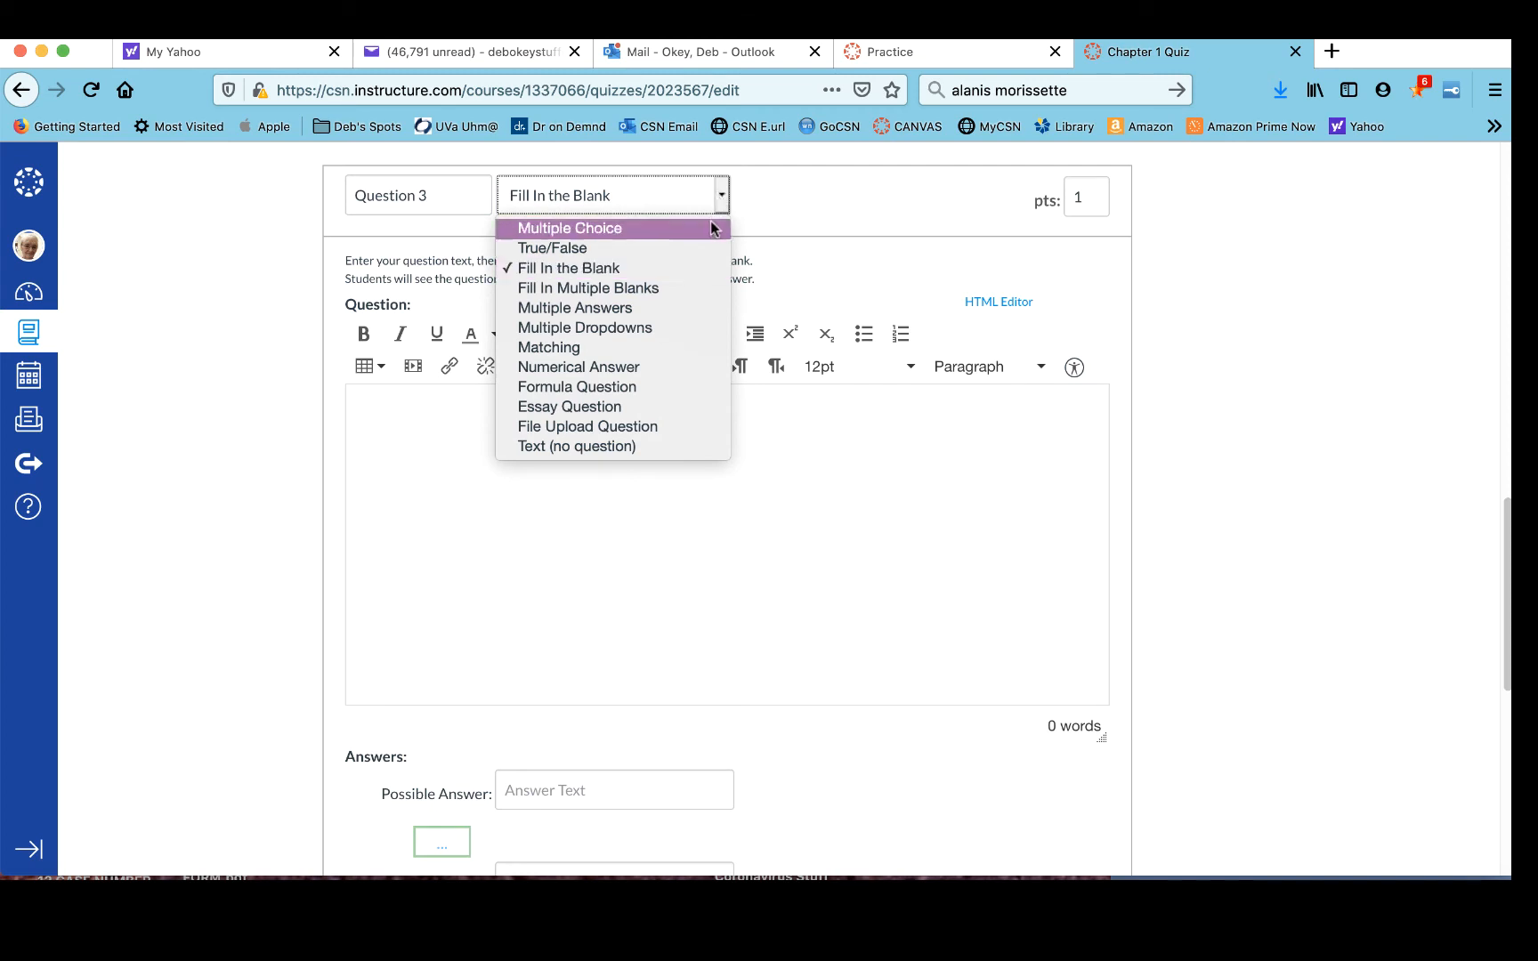
pyautogui.click(704, 247)
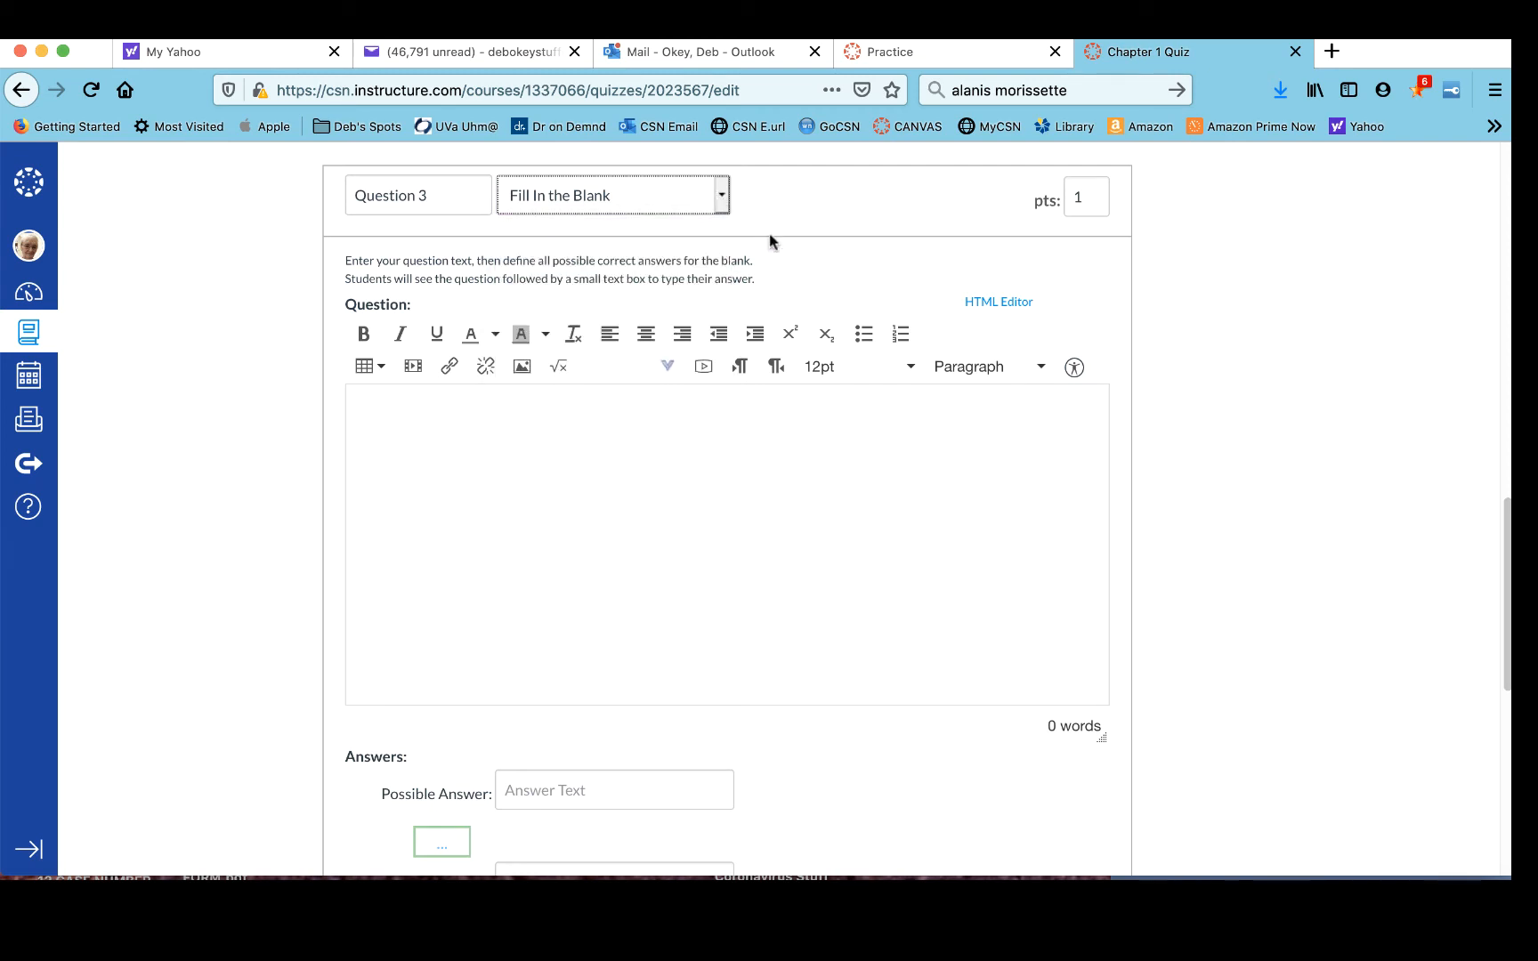
pyautogui.click(1075, 197)
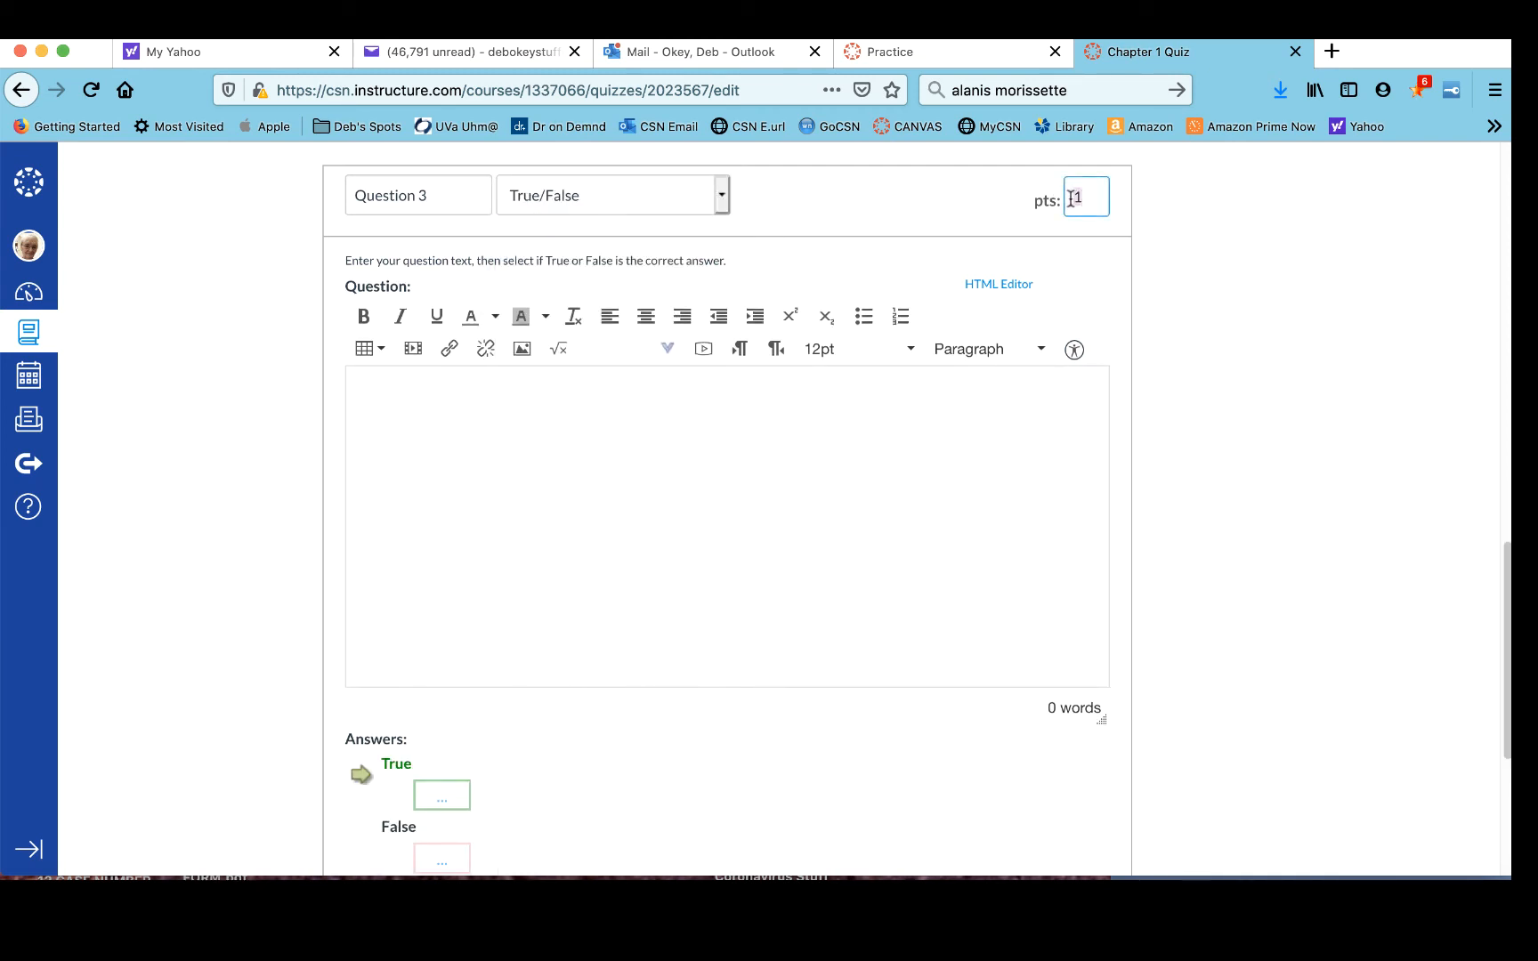
pyautogui.press('BackSpace')
pyautogui.write('20')
pyautogui.scroll(1, 992, 302)
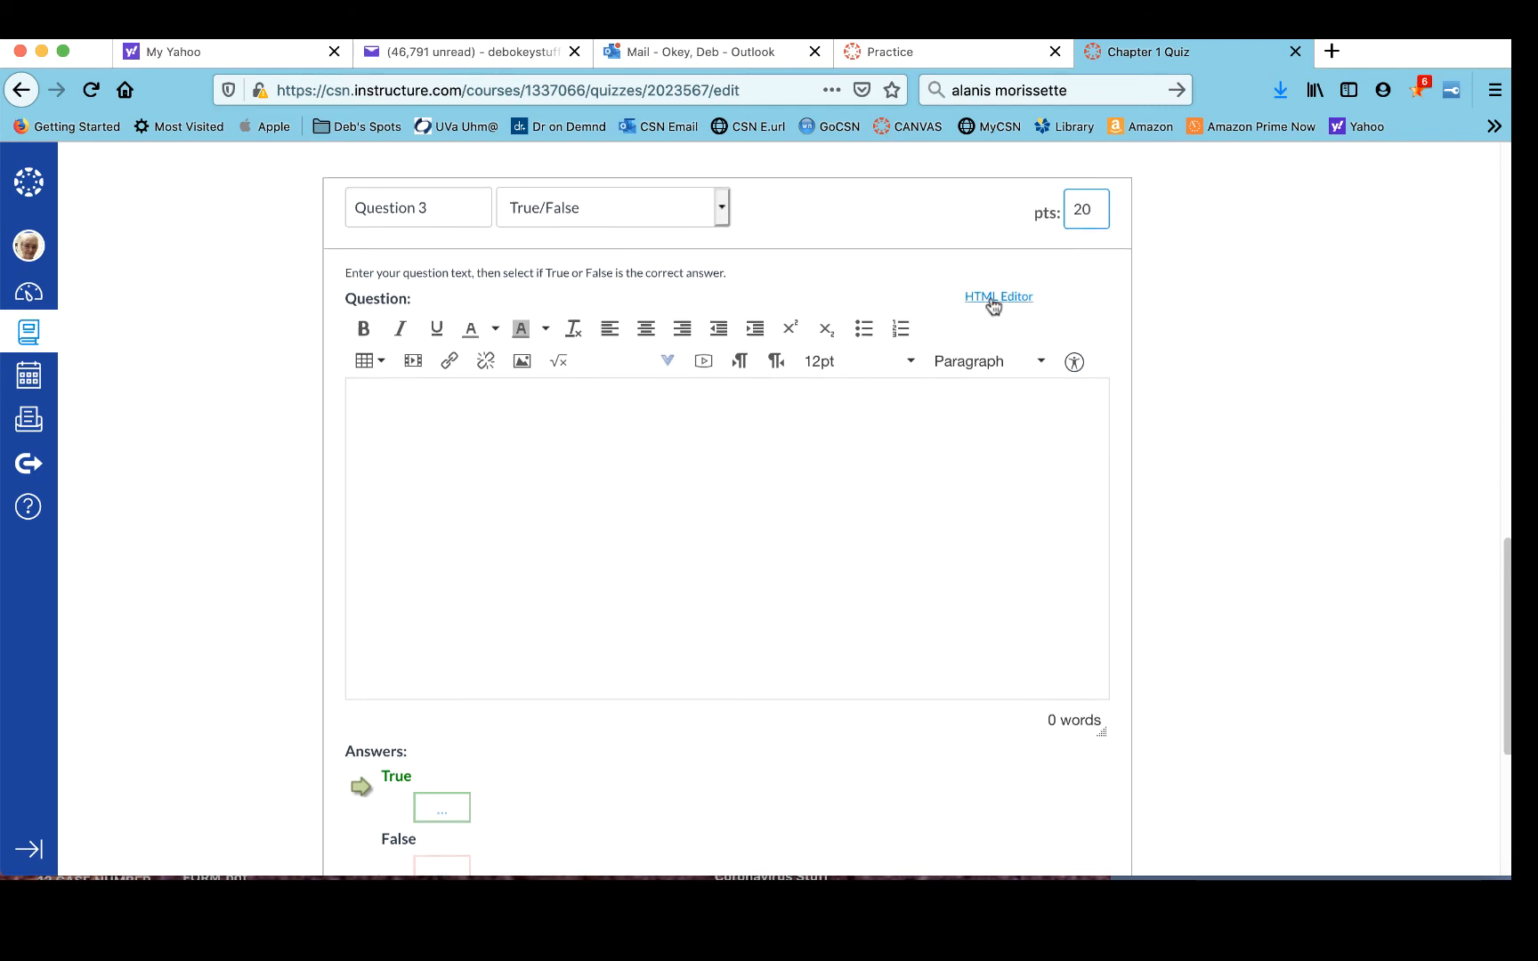
# - Enter 4 + 4 = 8 as the question text and save Question 3 with True as the correct answer
pyautogui.click(555, 429)
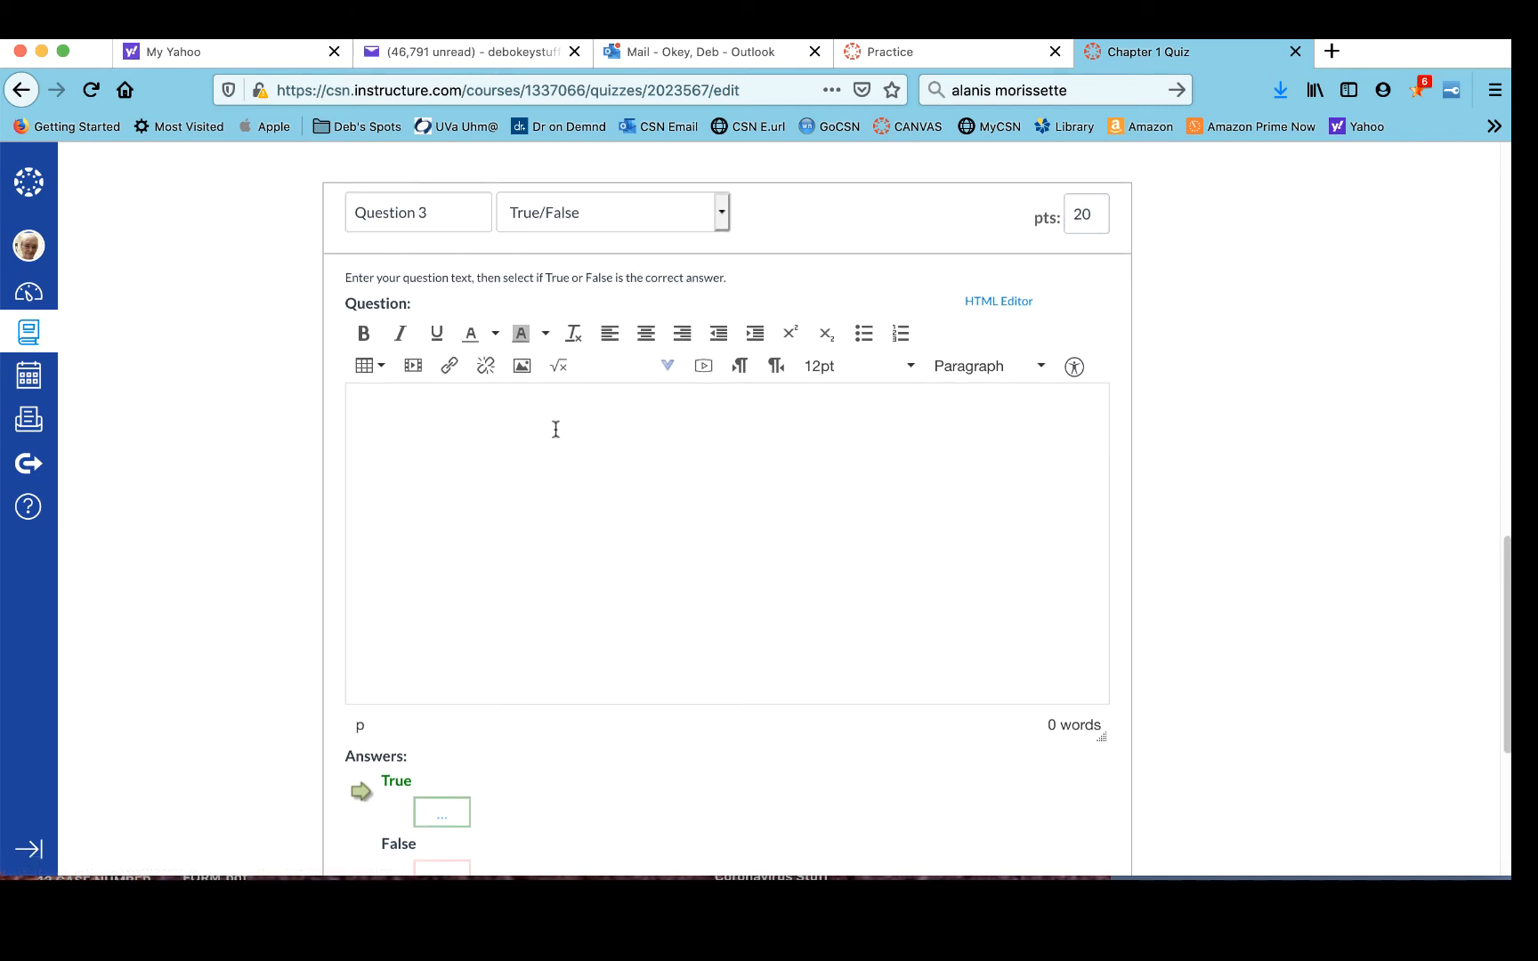
pyautogui.write('4 + 4 = 8')
pyautogui.scroll(-5, 450, 485)
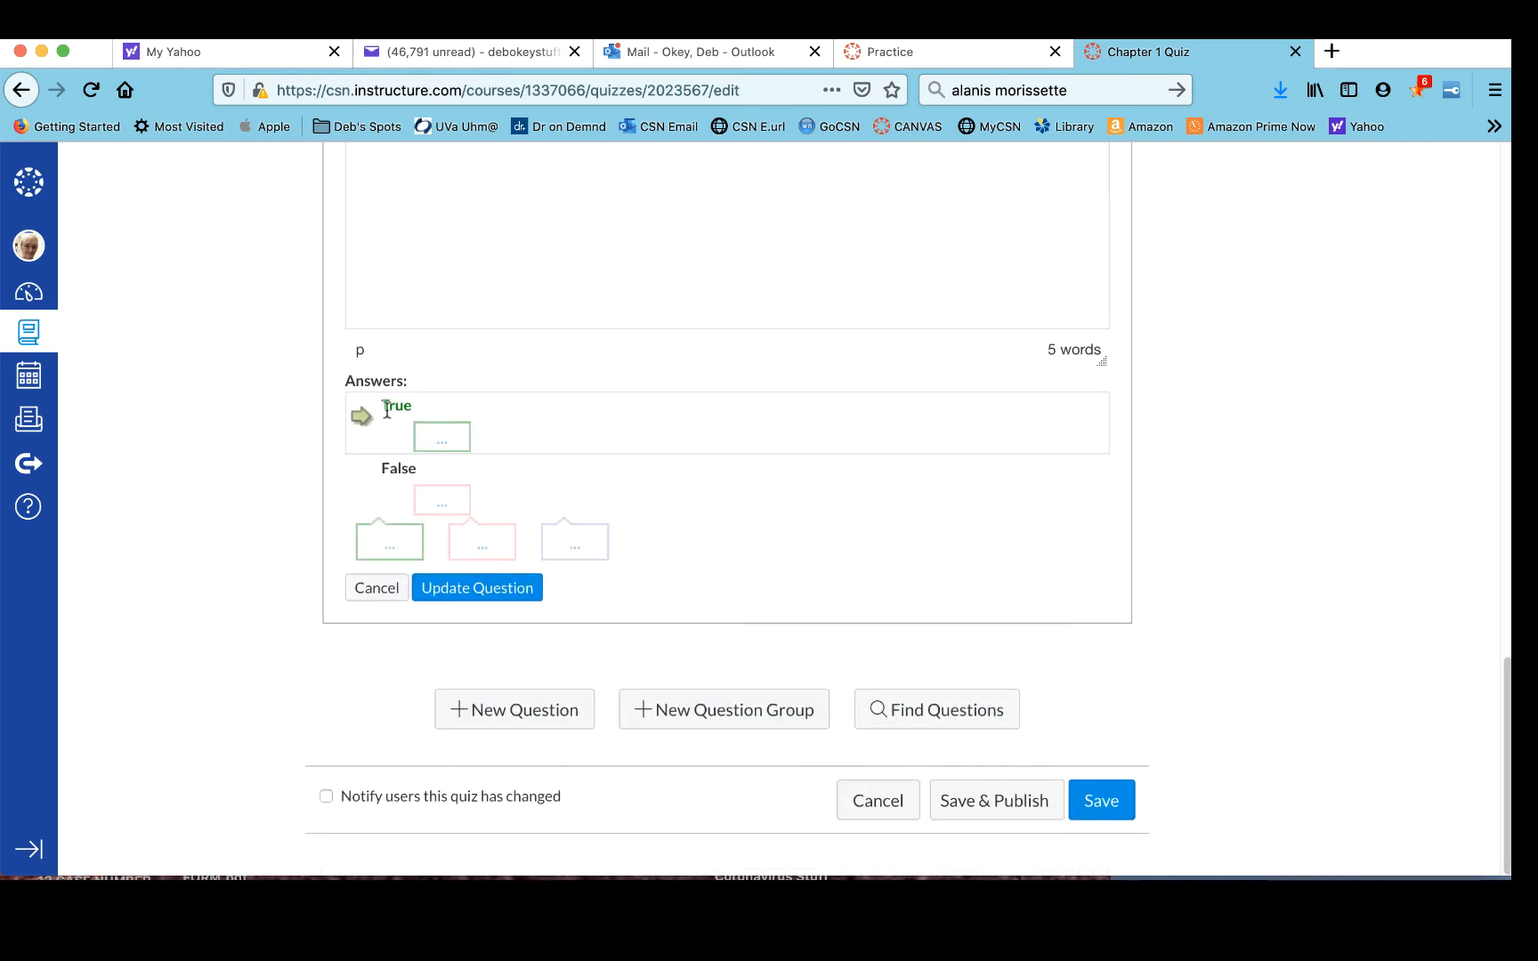
pyautogui.scroll(3, 583, 270)
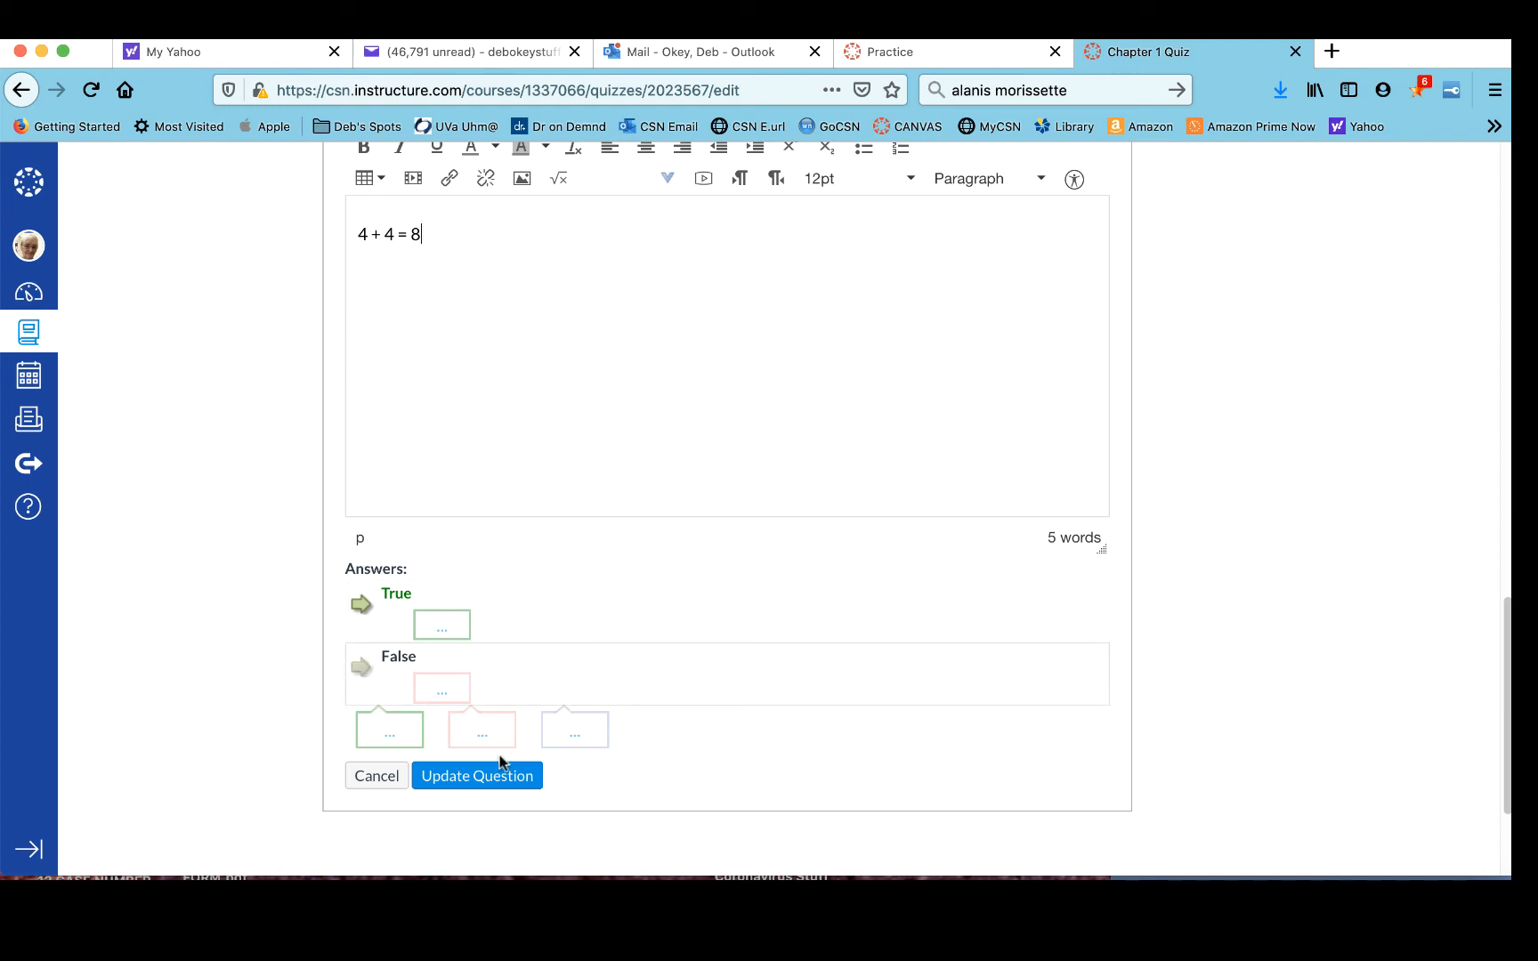
pyautogui.click(496, 787)
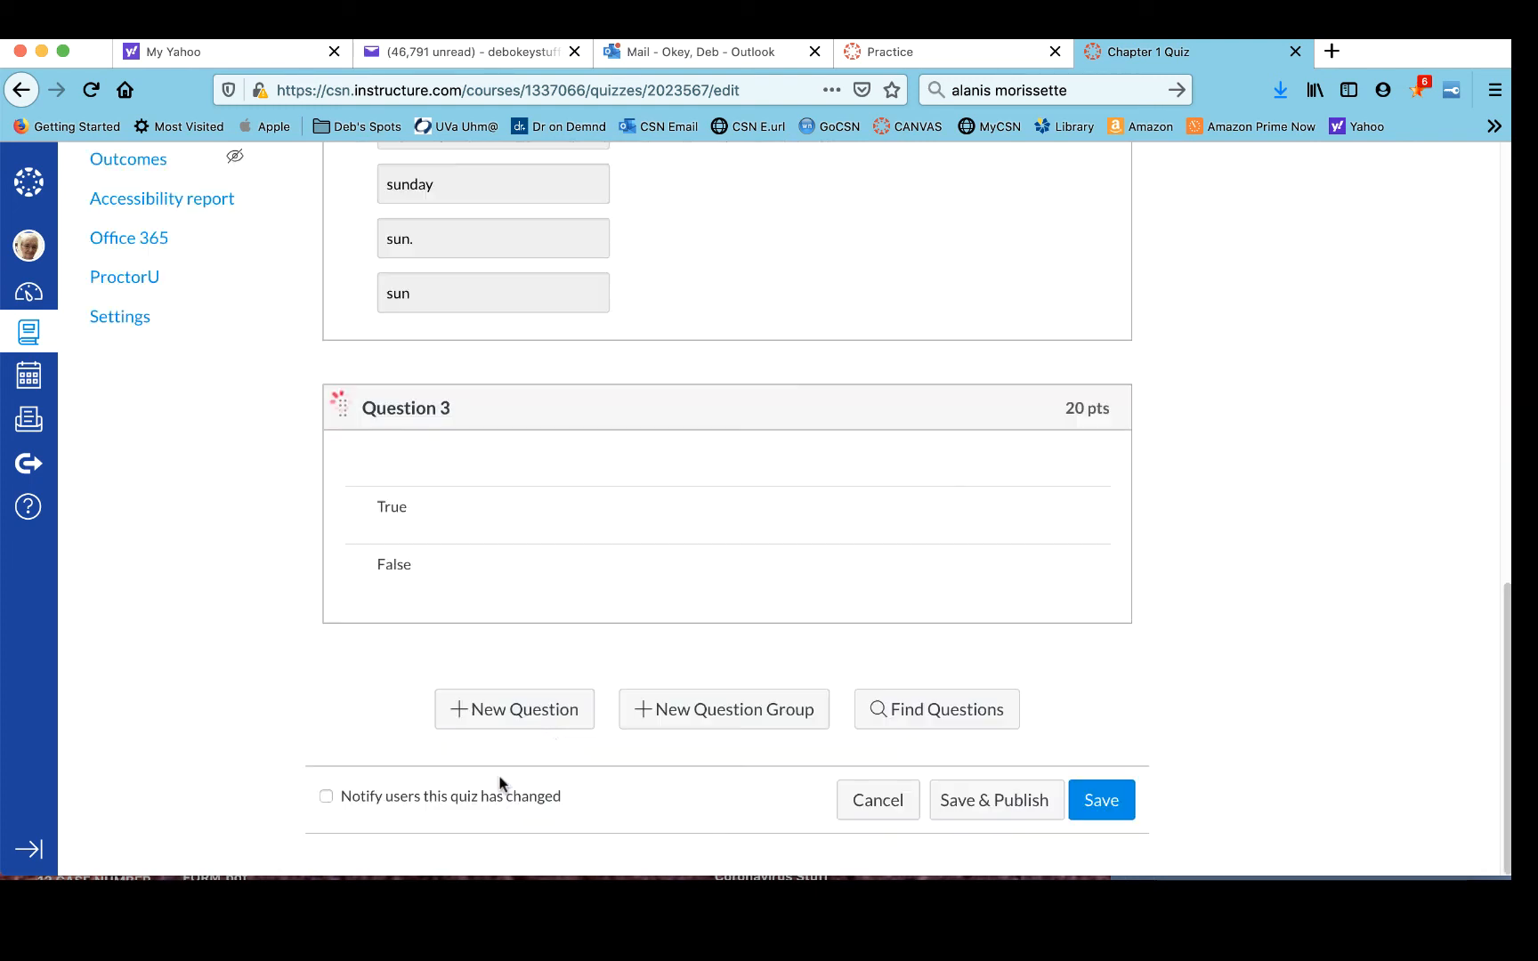
# - Add a new True/False question named Question 4 worth 20 points
pyautogui.click(559, 713)
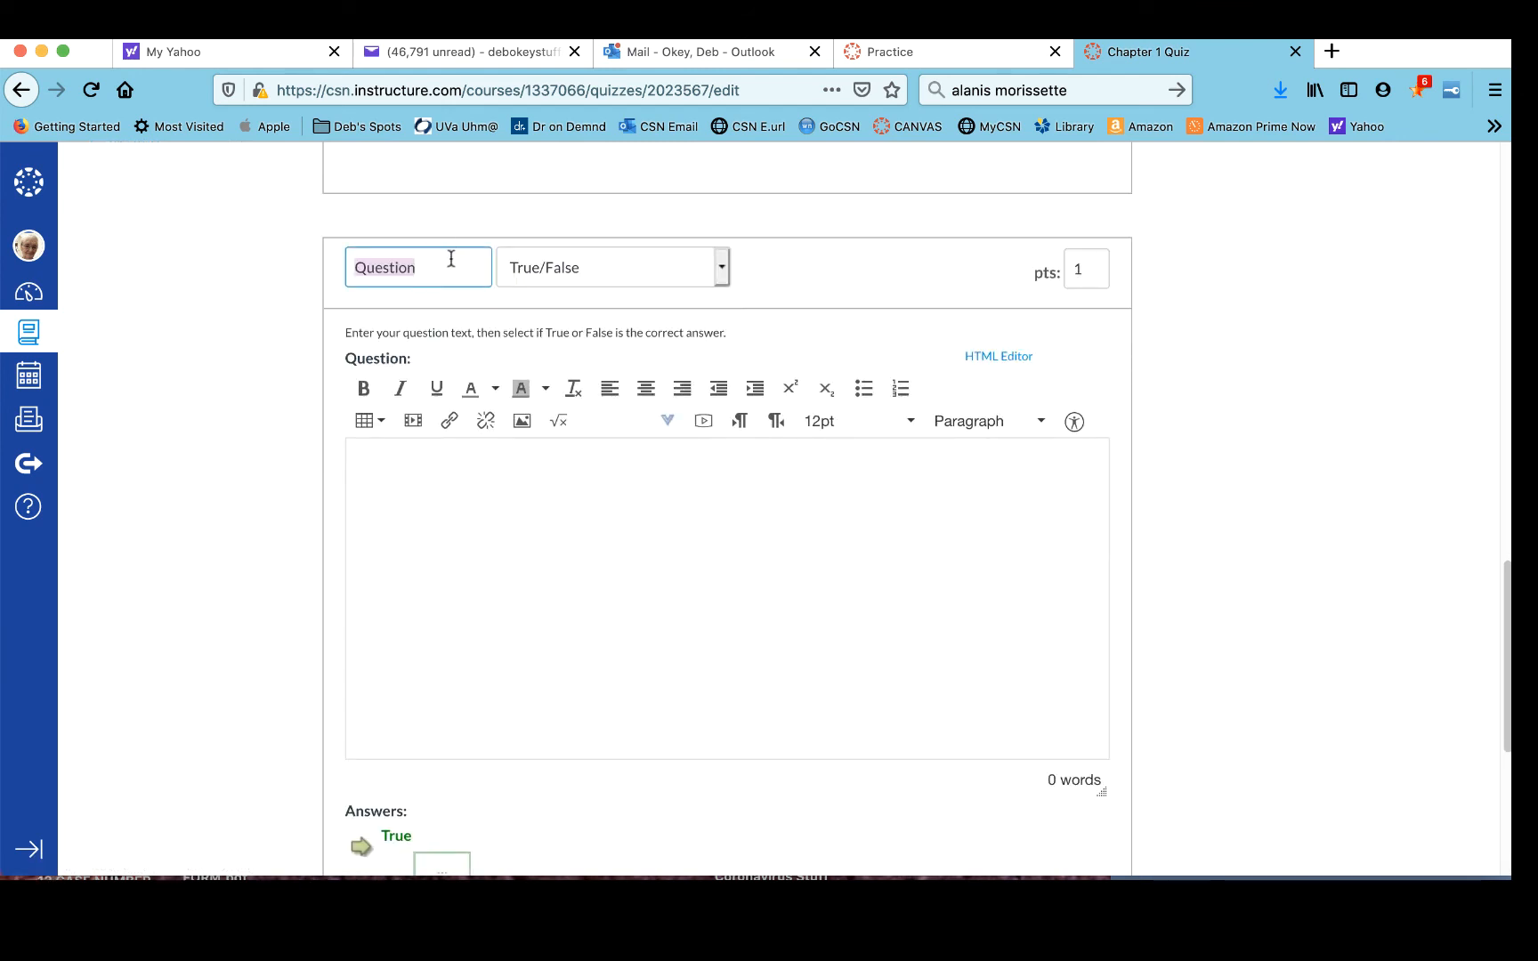
pyautogui.click(449, 280)
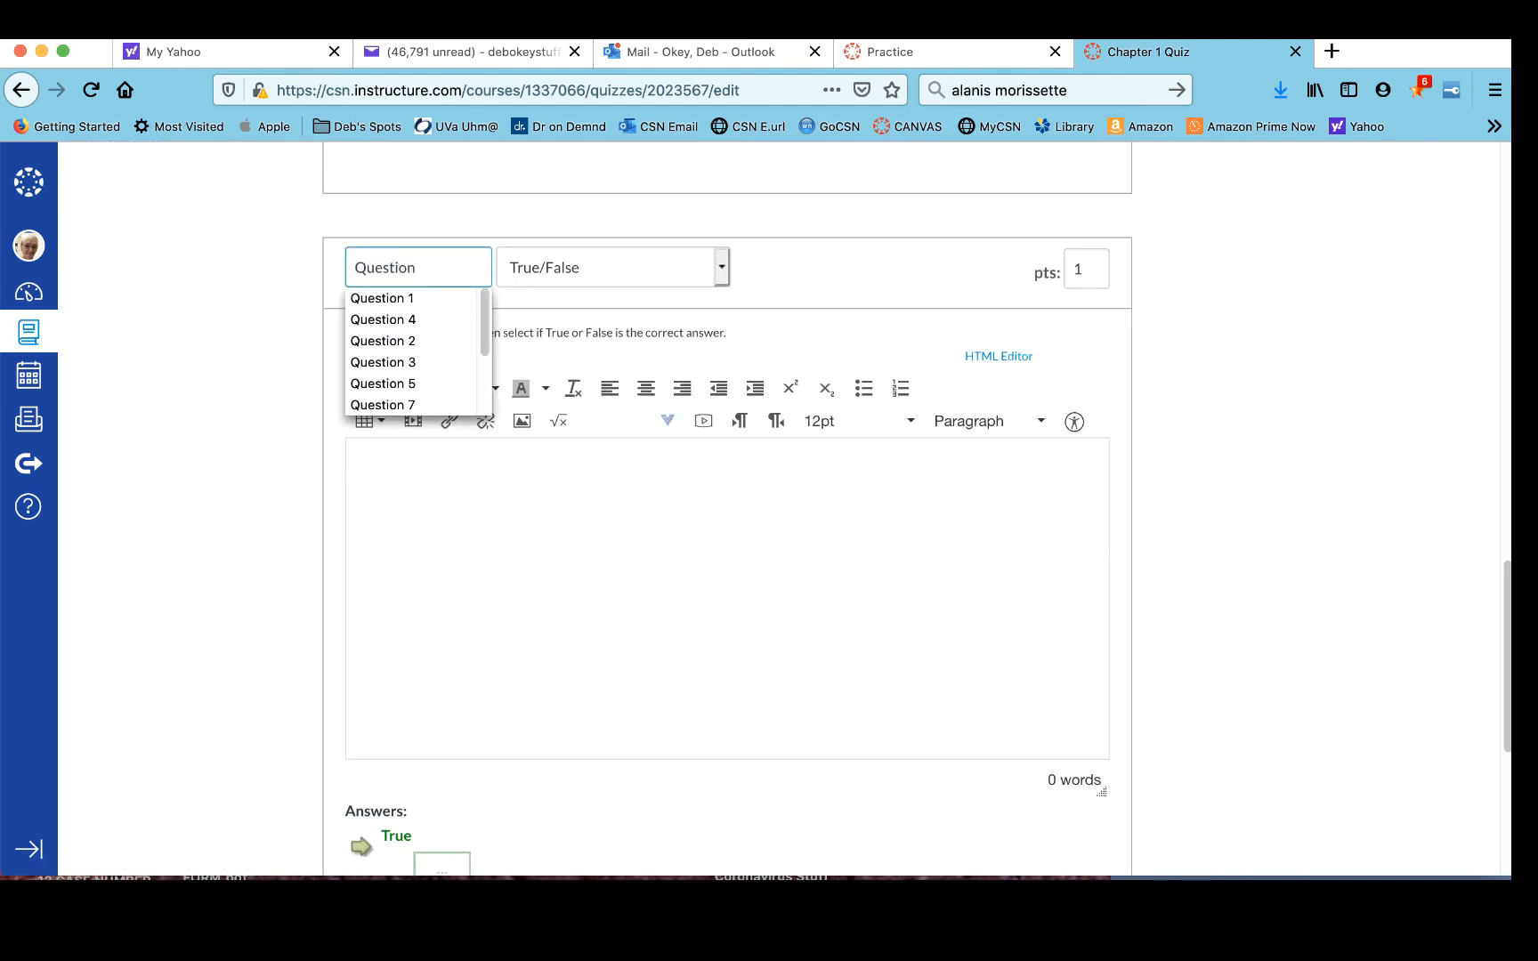
pyautogui.write('4')
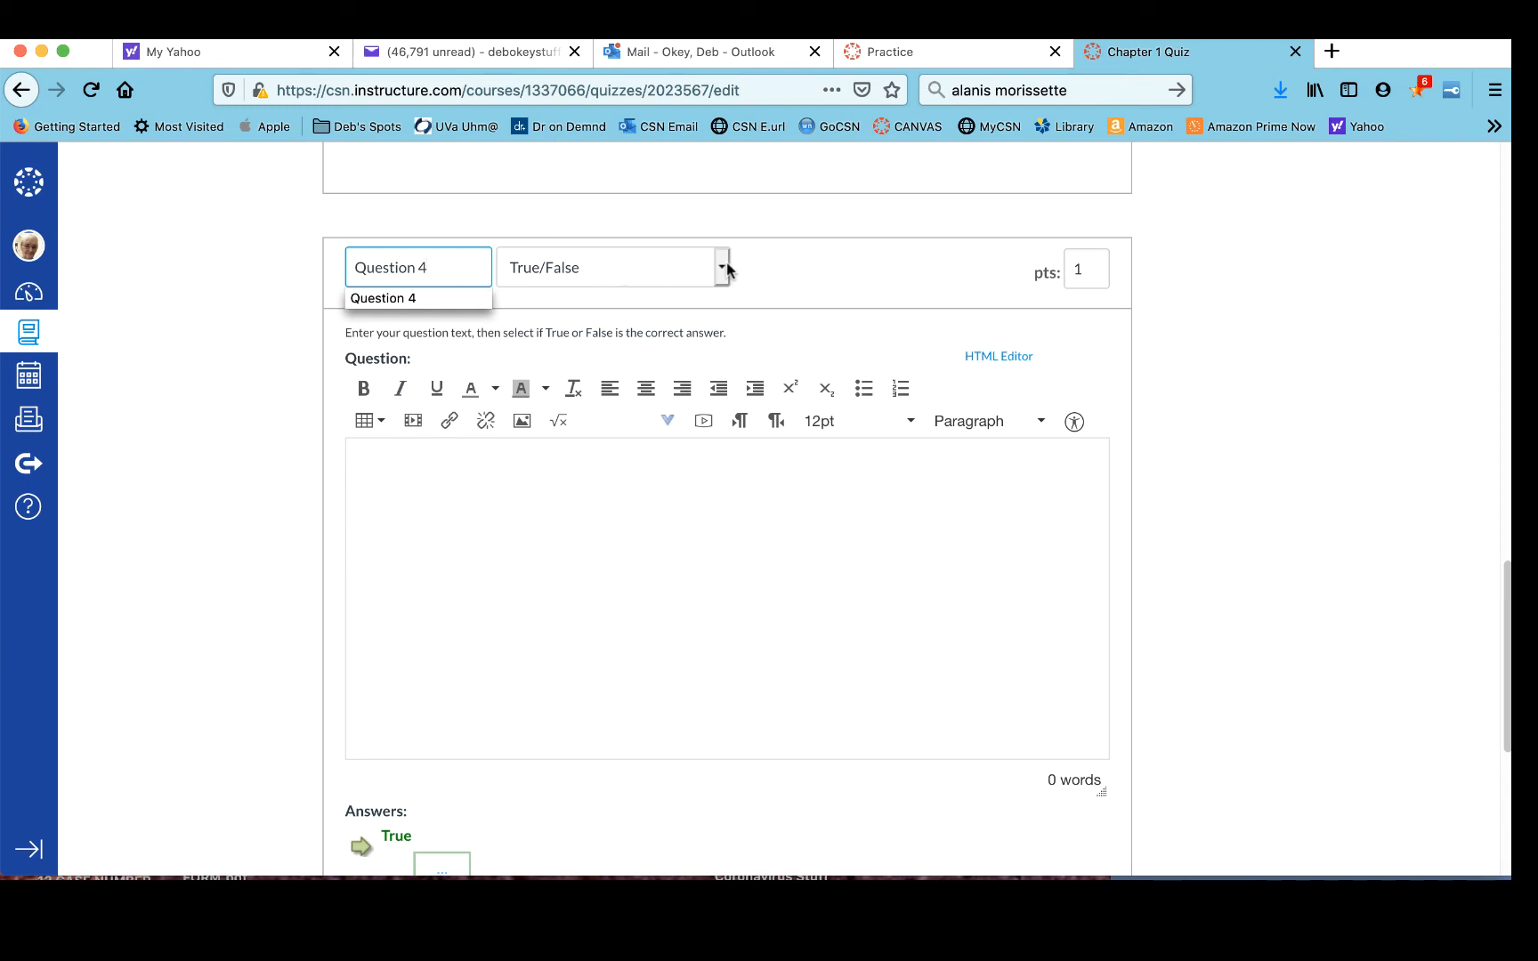
pyautogui.click(1088, 268)
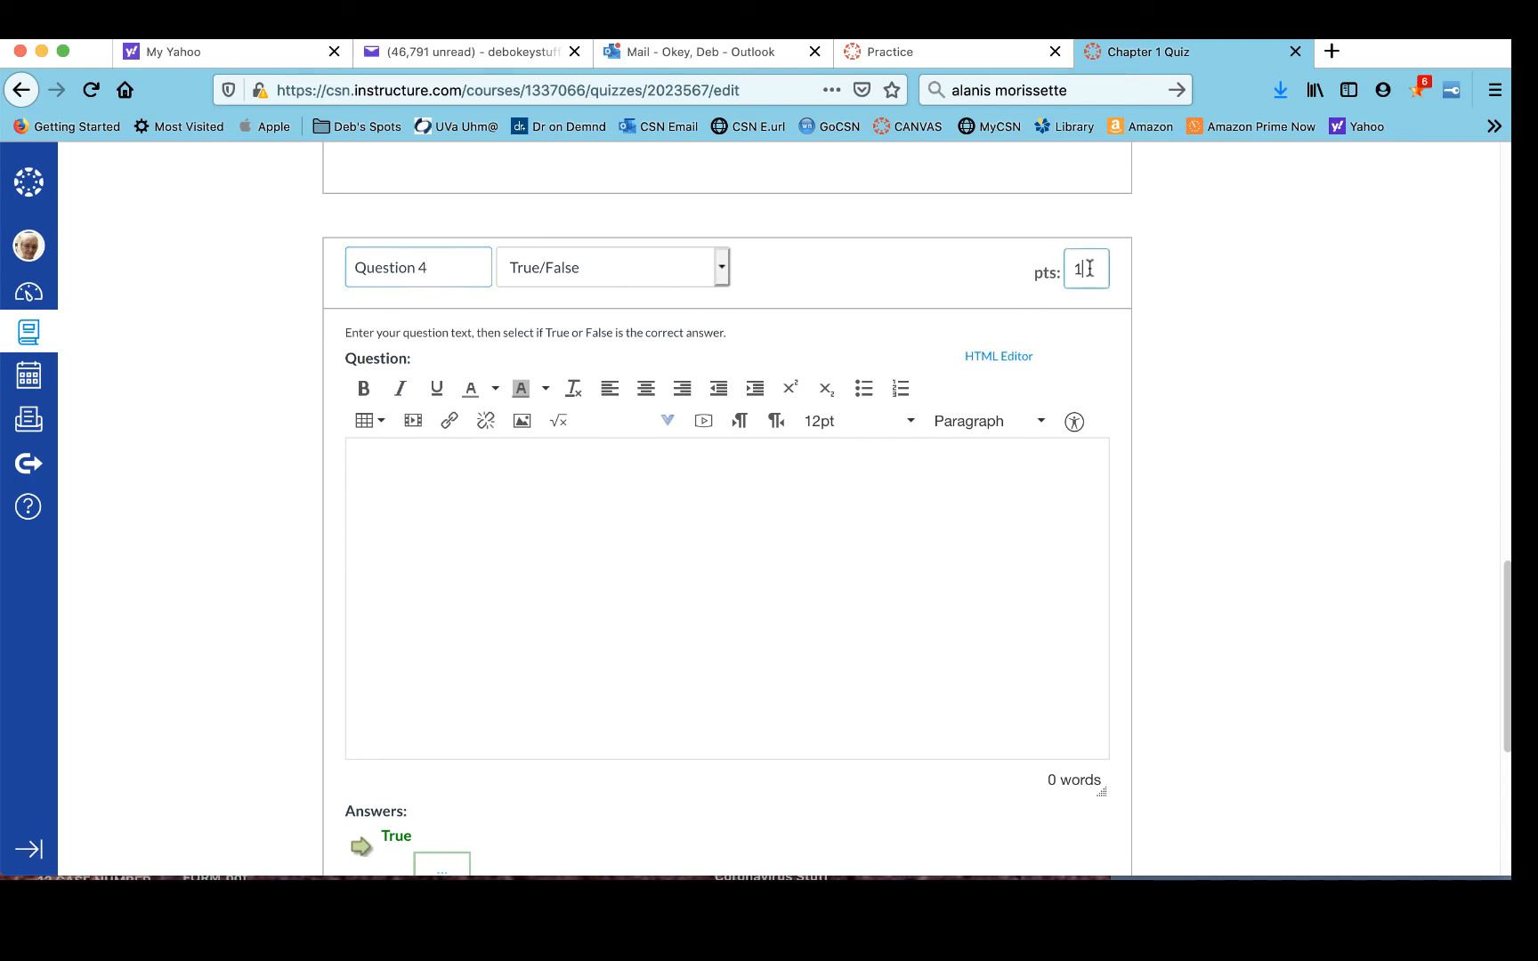
pyautogui.moveTo(1089, 268); pyautogui.dragTo(1063, 271)
pyautogui.write('20')
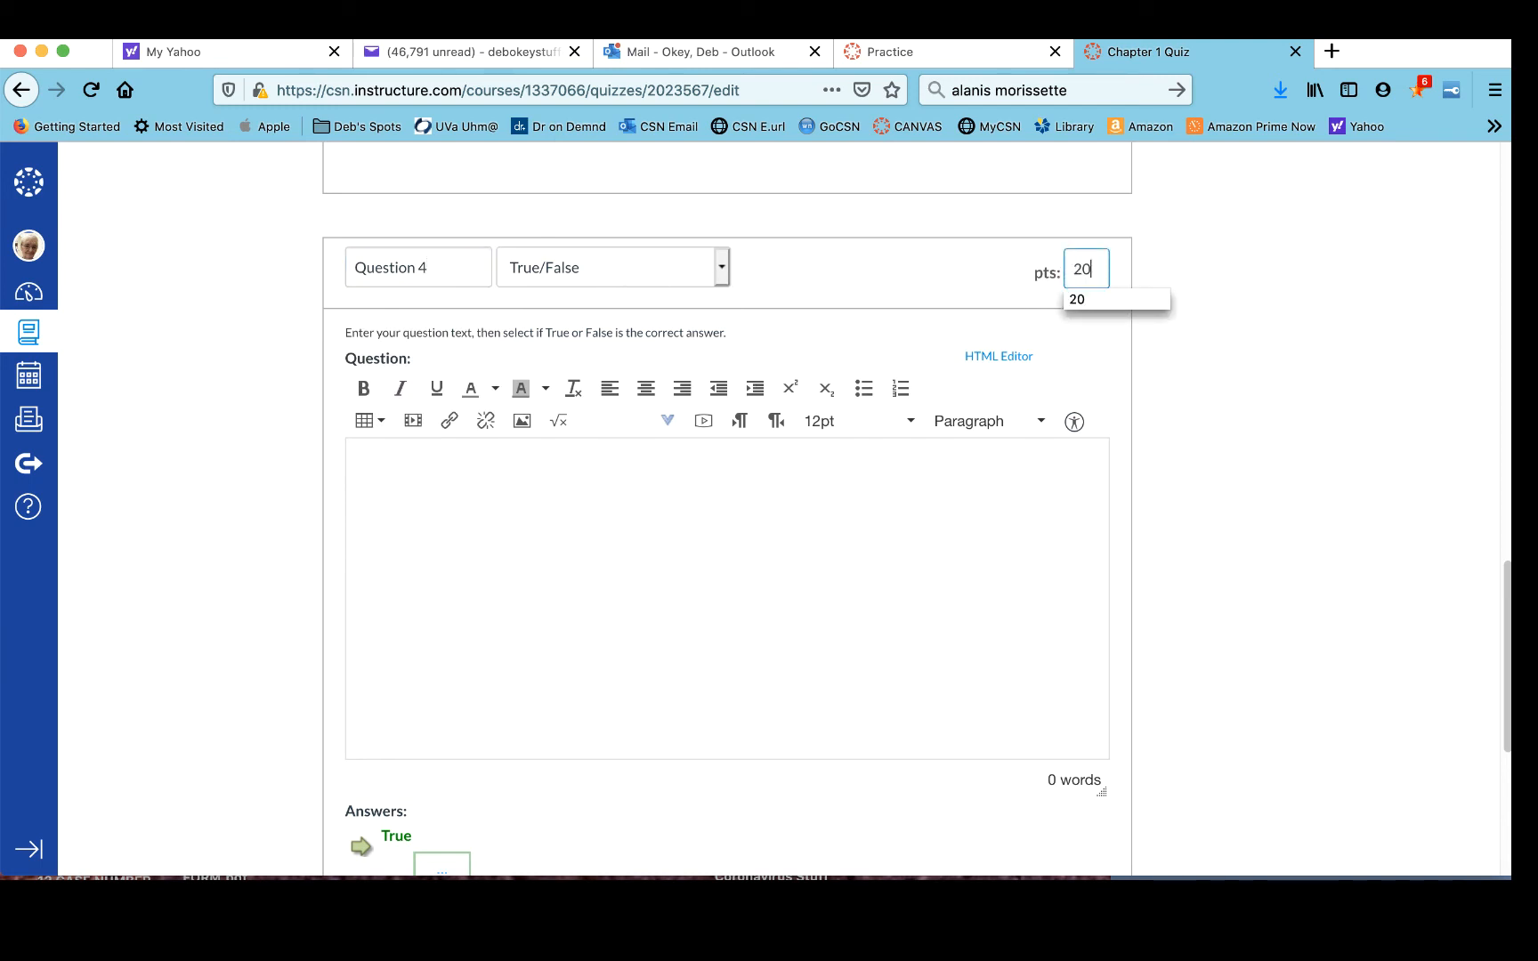
# - Enter 1 + 1 = 3 as the question text, mark False as the correct answer, and save Question 4
pyautogui.click(518, 527)
pyautogui.write('1')
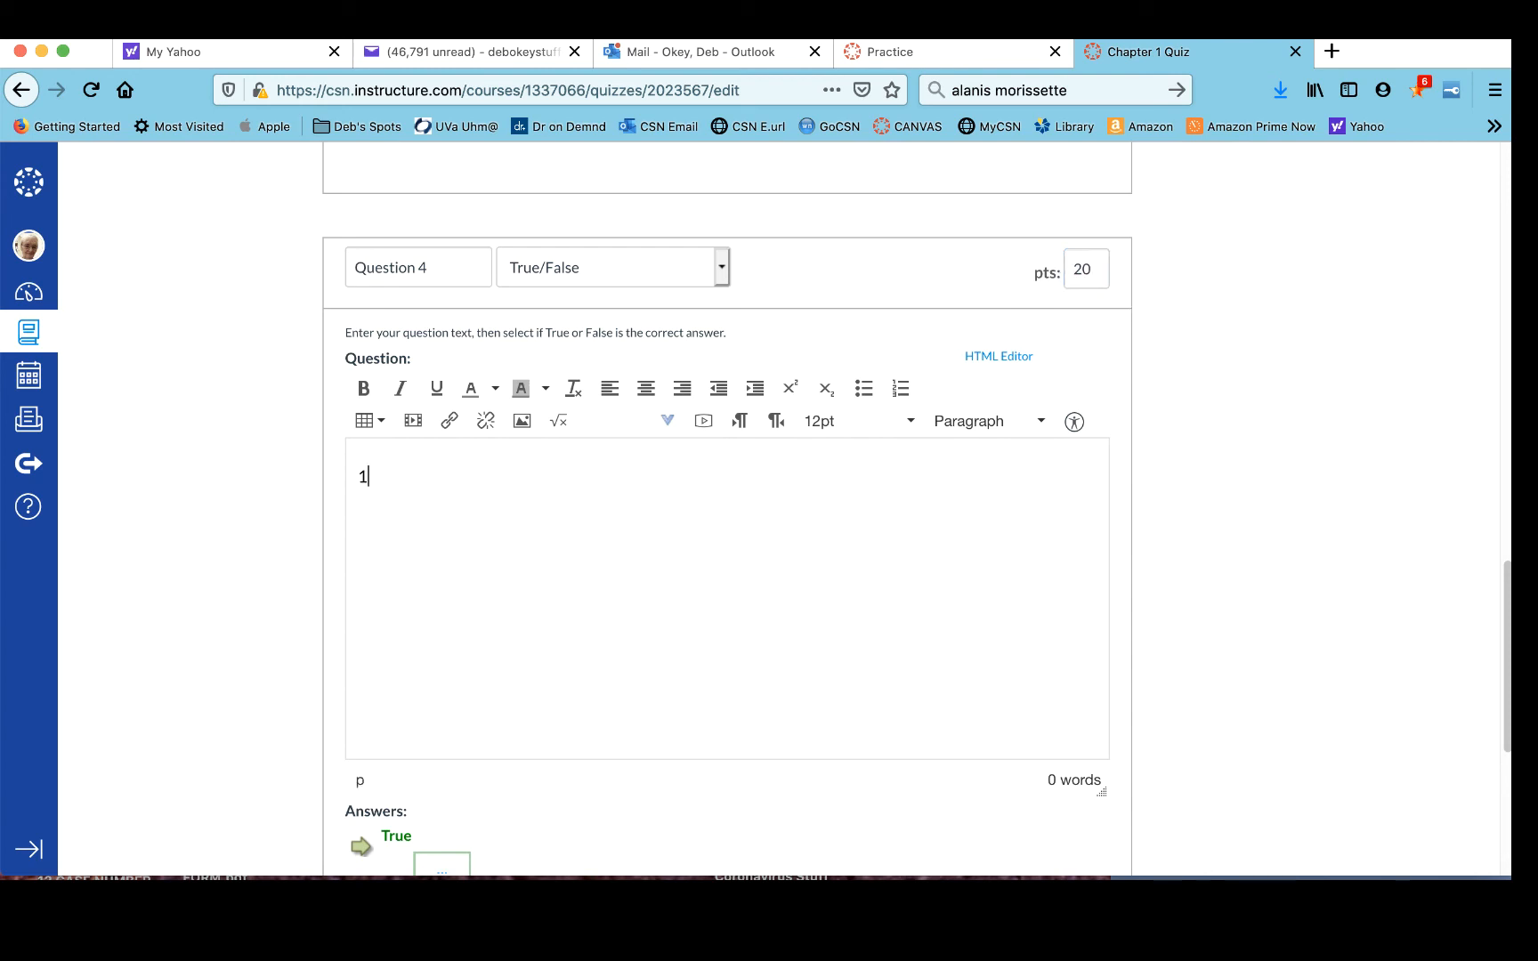
pyautogui.write(' + 1')
pyautogui.write(' = 2')
pyautogui.scroll(-5, 428, 601)
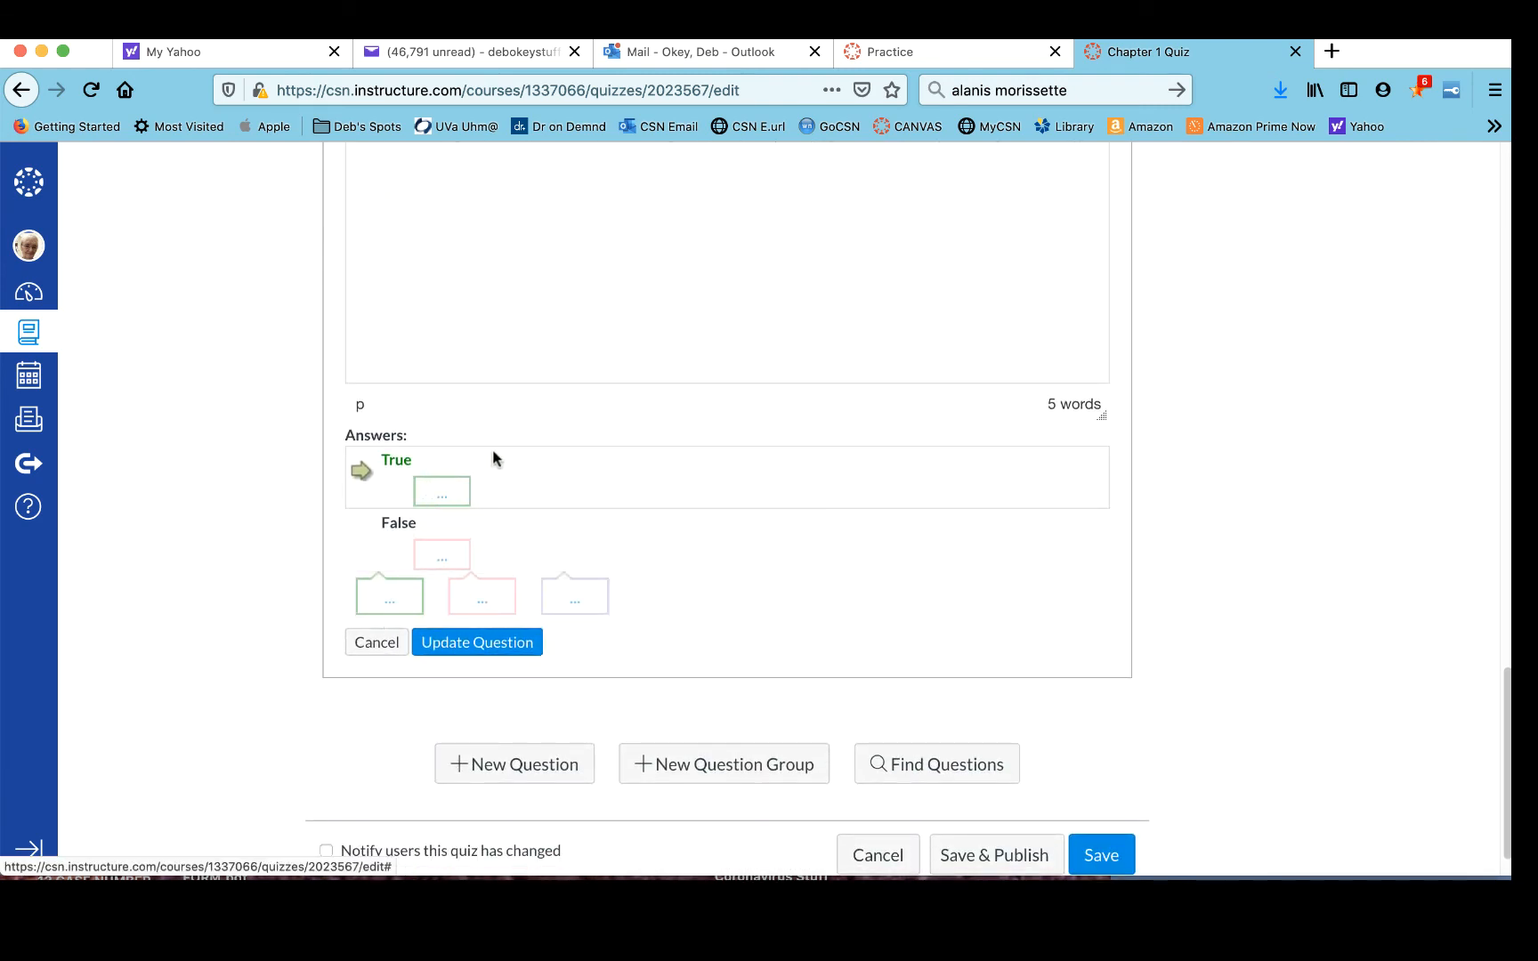
pyautogui.scroll(4, 443, 463)
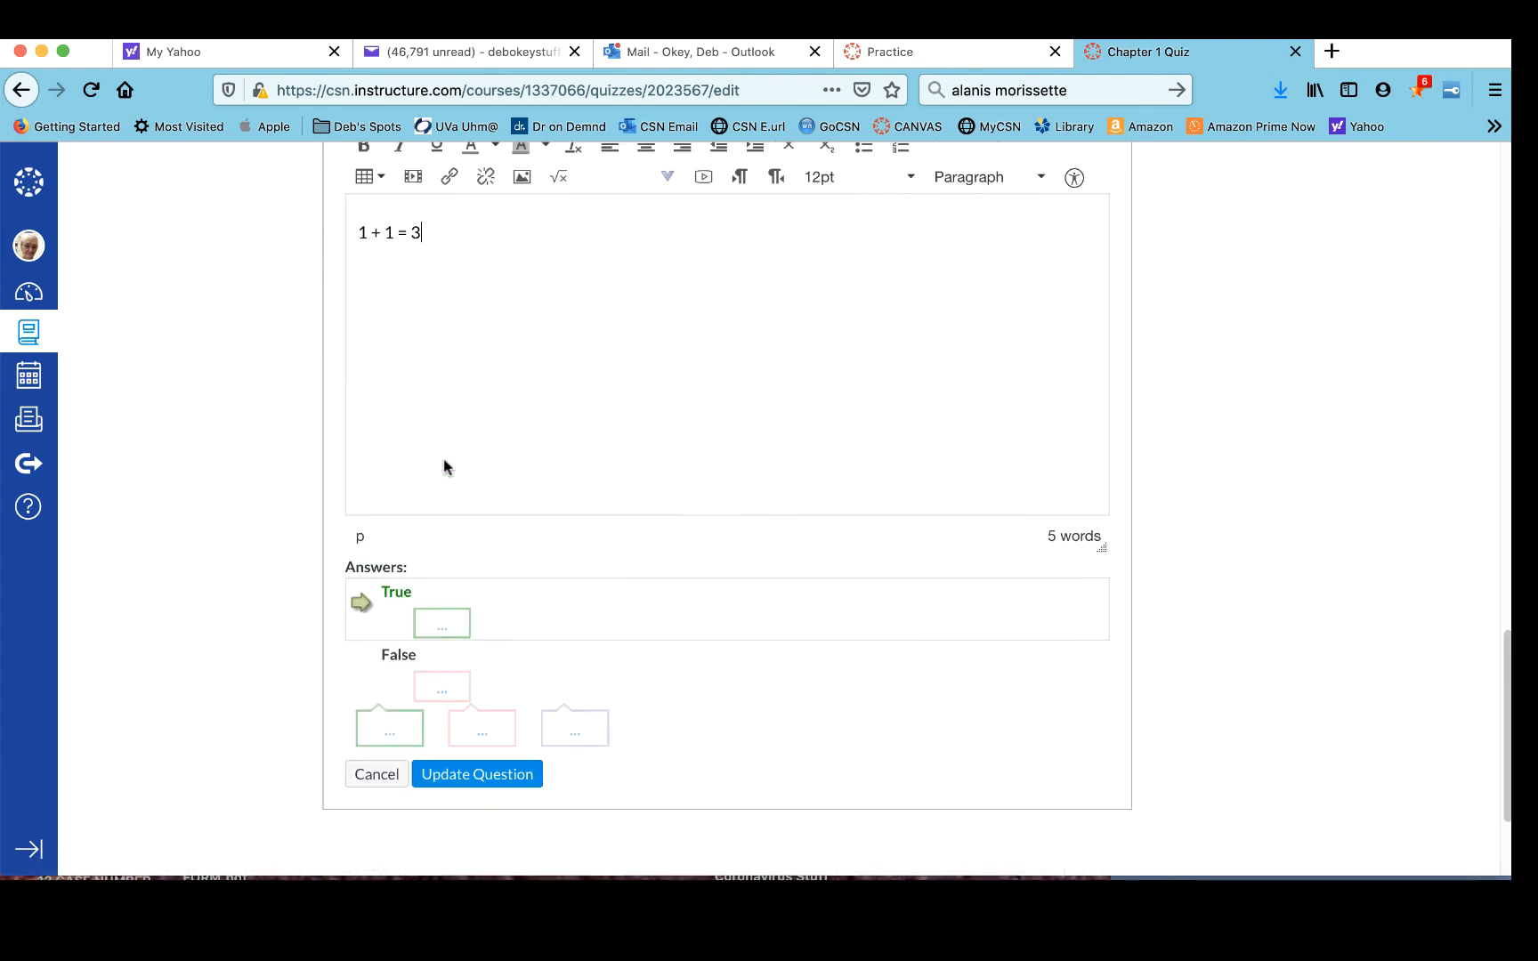
pyautogui.scroll(-3, 443, 481)
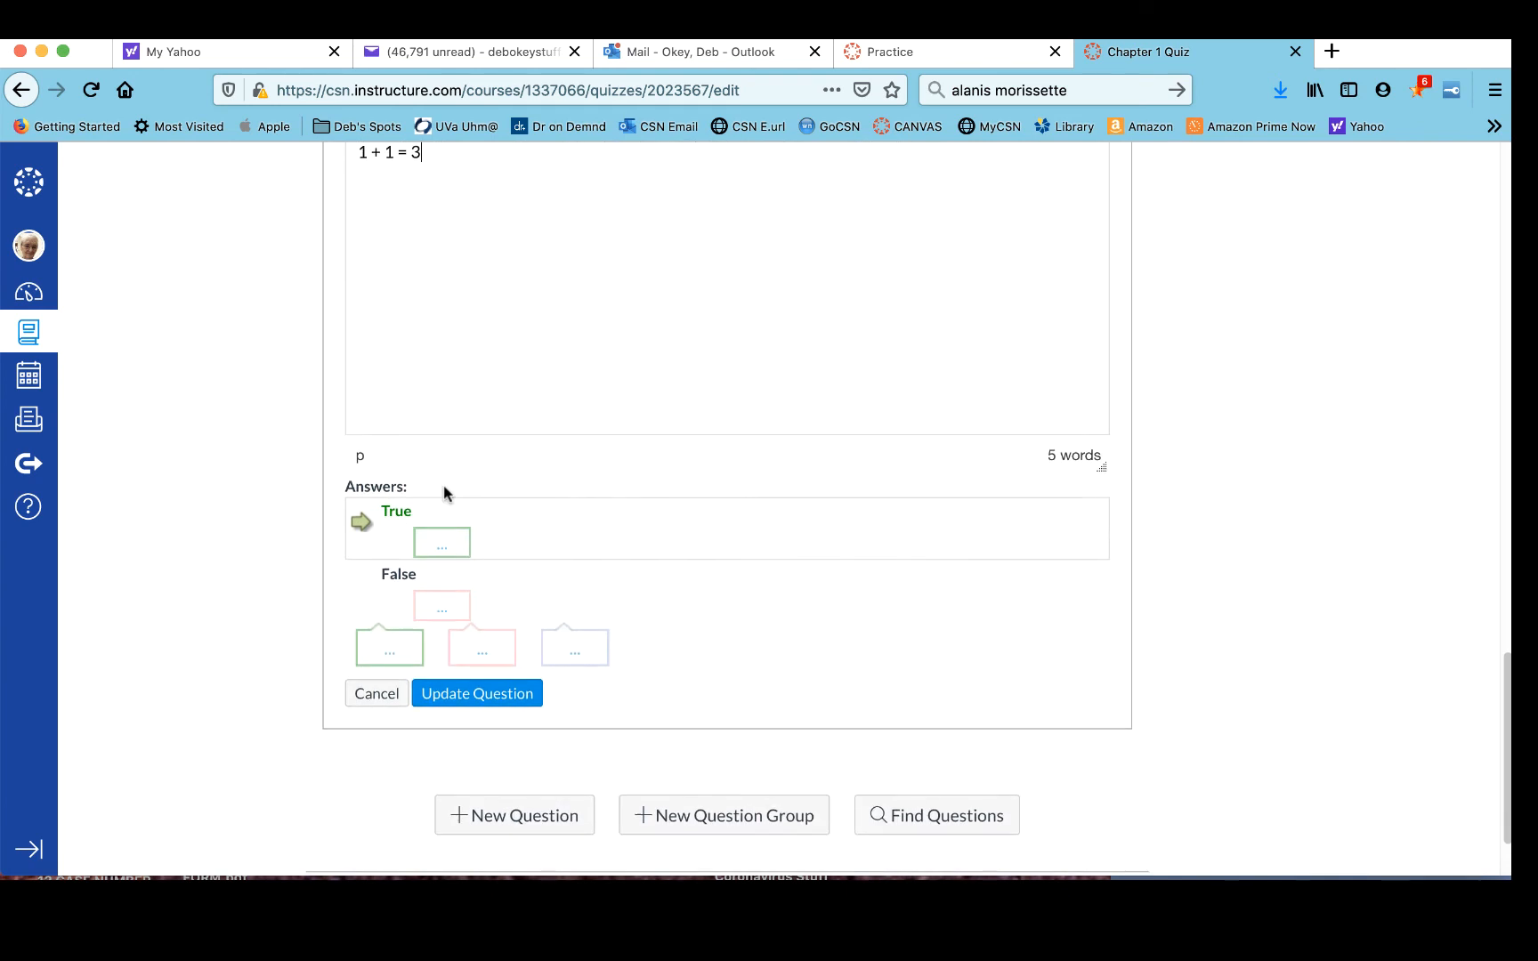
pyautogui.click(361, 588)
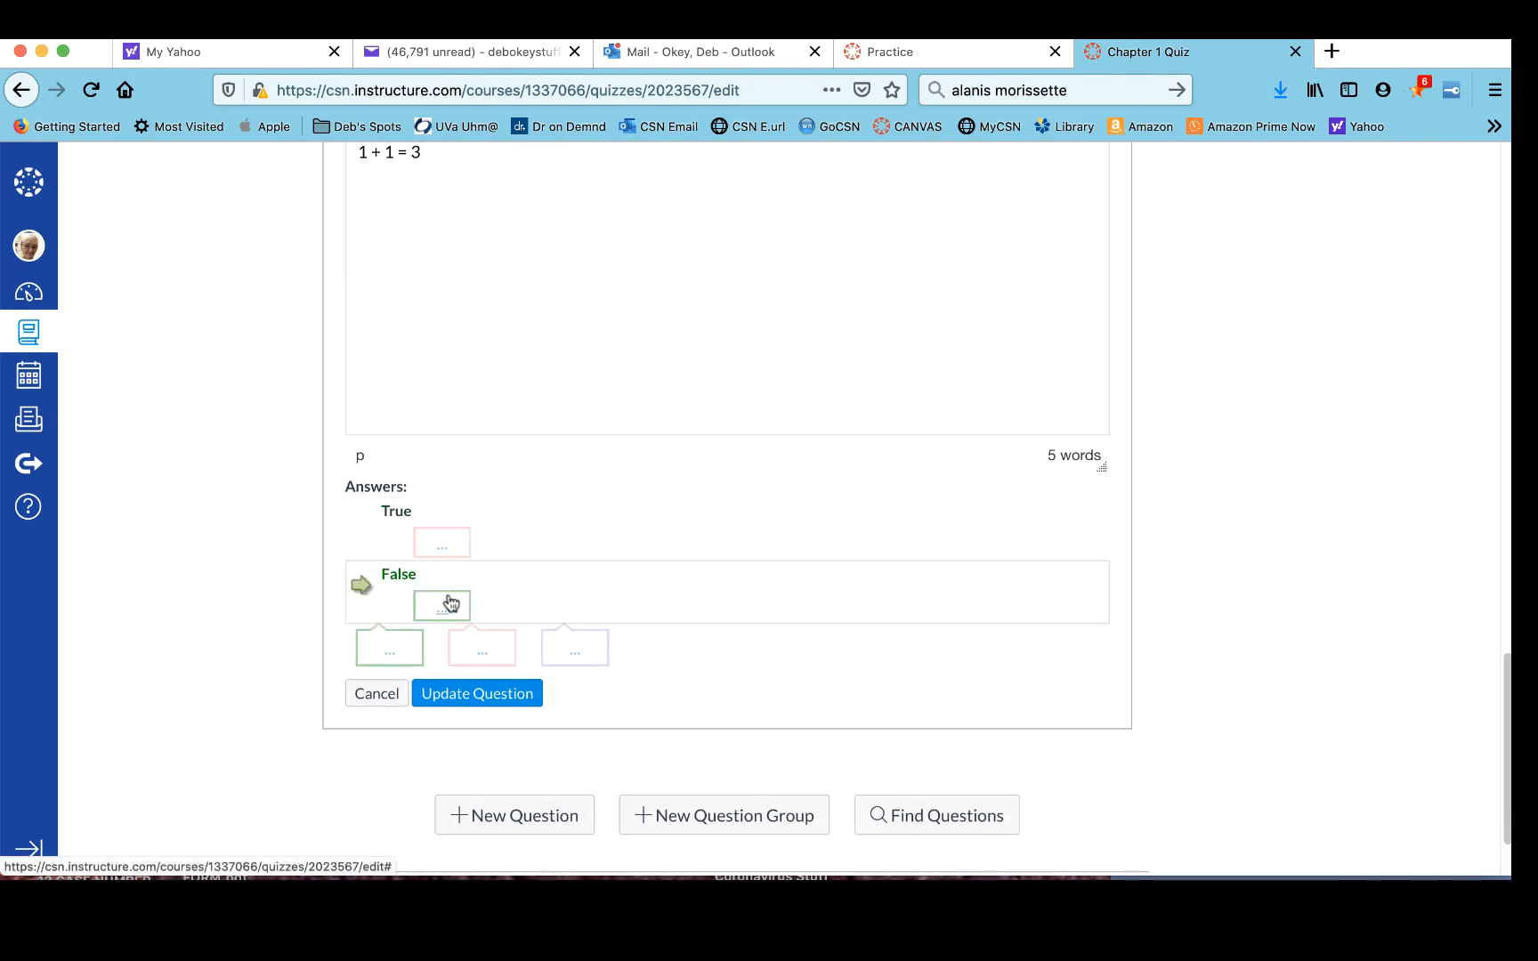
pyautogui.click(442, 694)
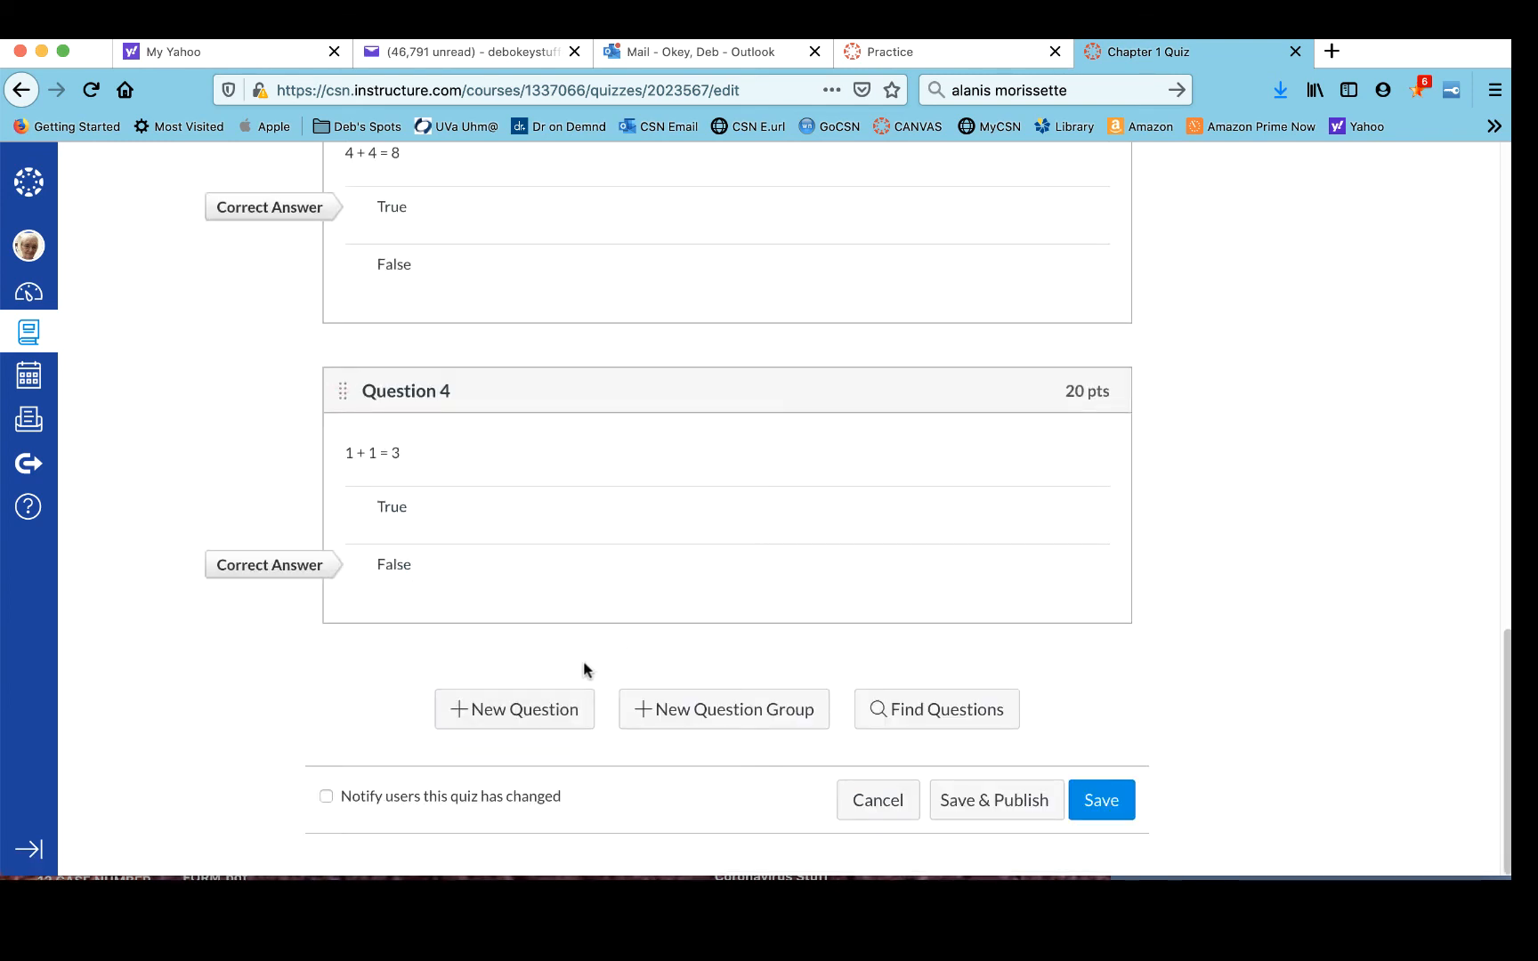
# - Add a new True/False question named Question 5 worth 20 points
pyautogui.click(534, 710)
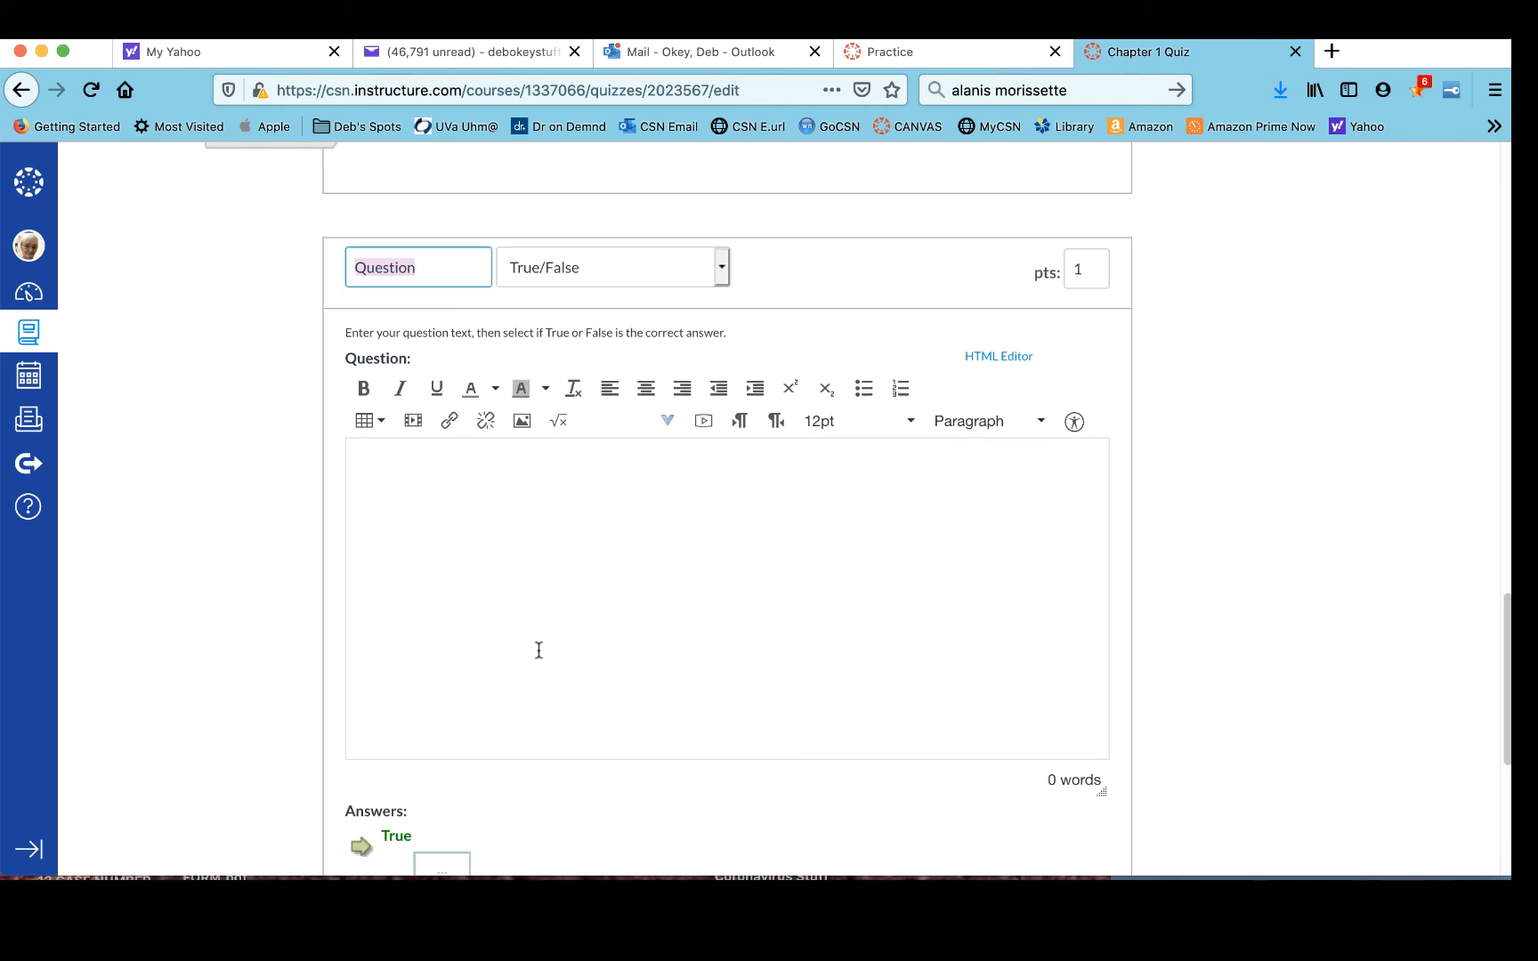
pyautogui.click(445, 268)
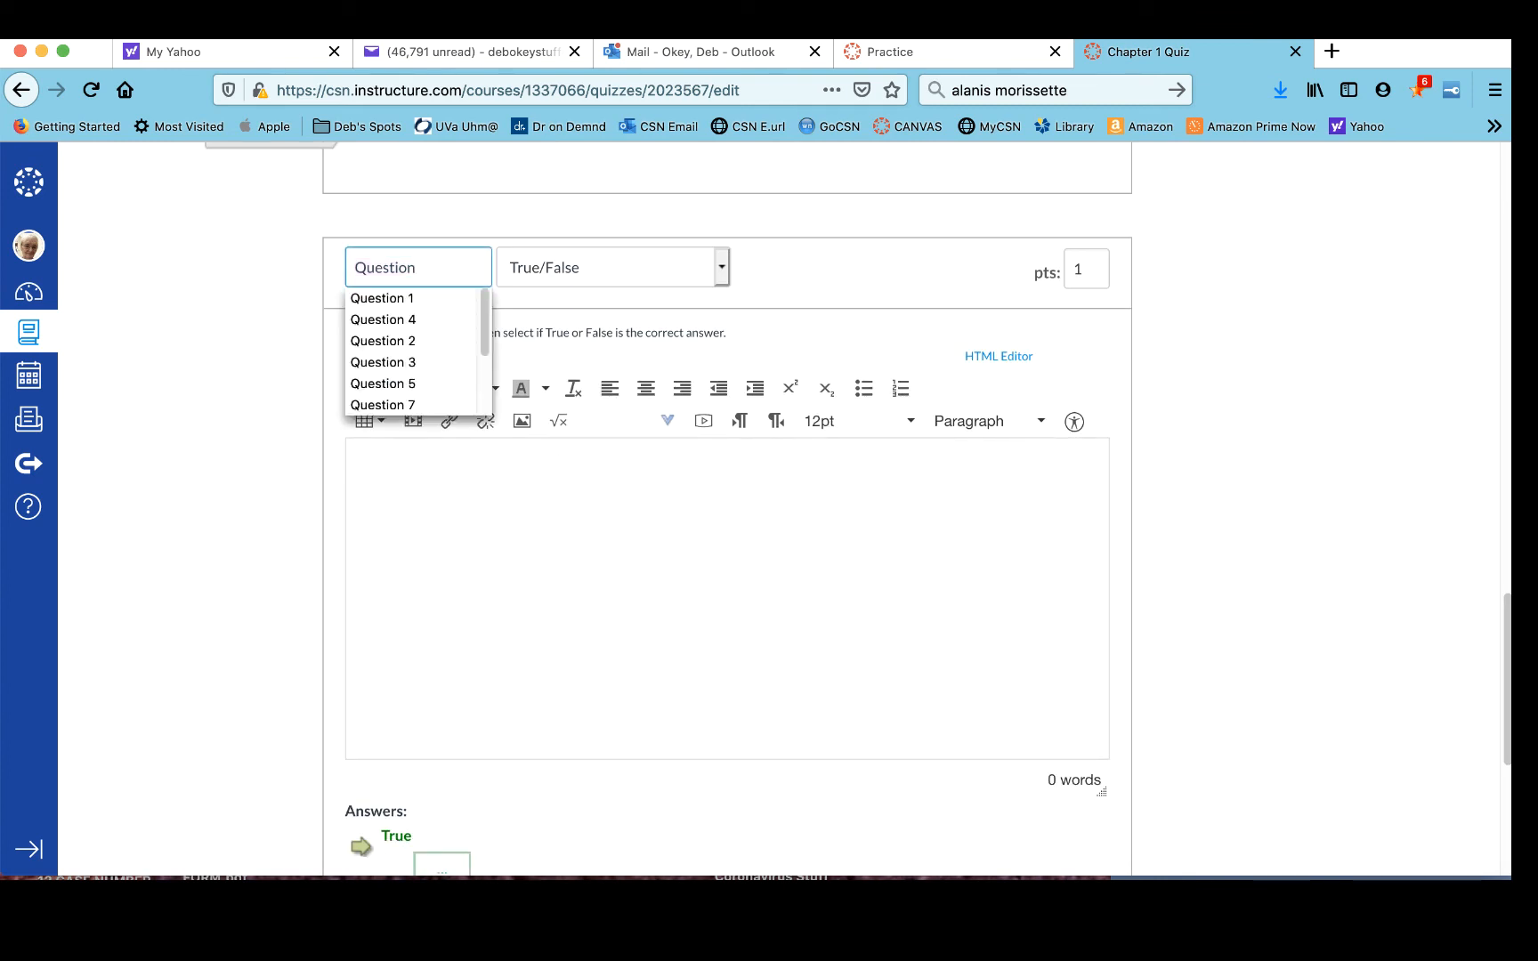
pyautogui.write('5')
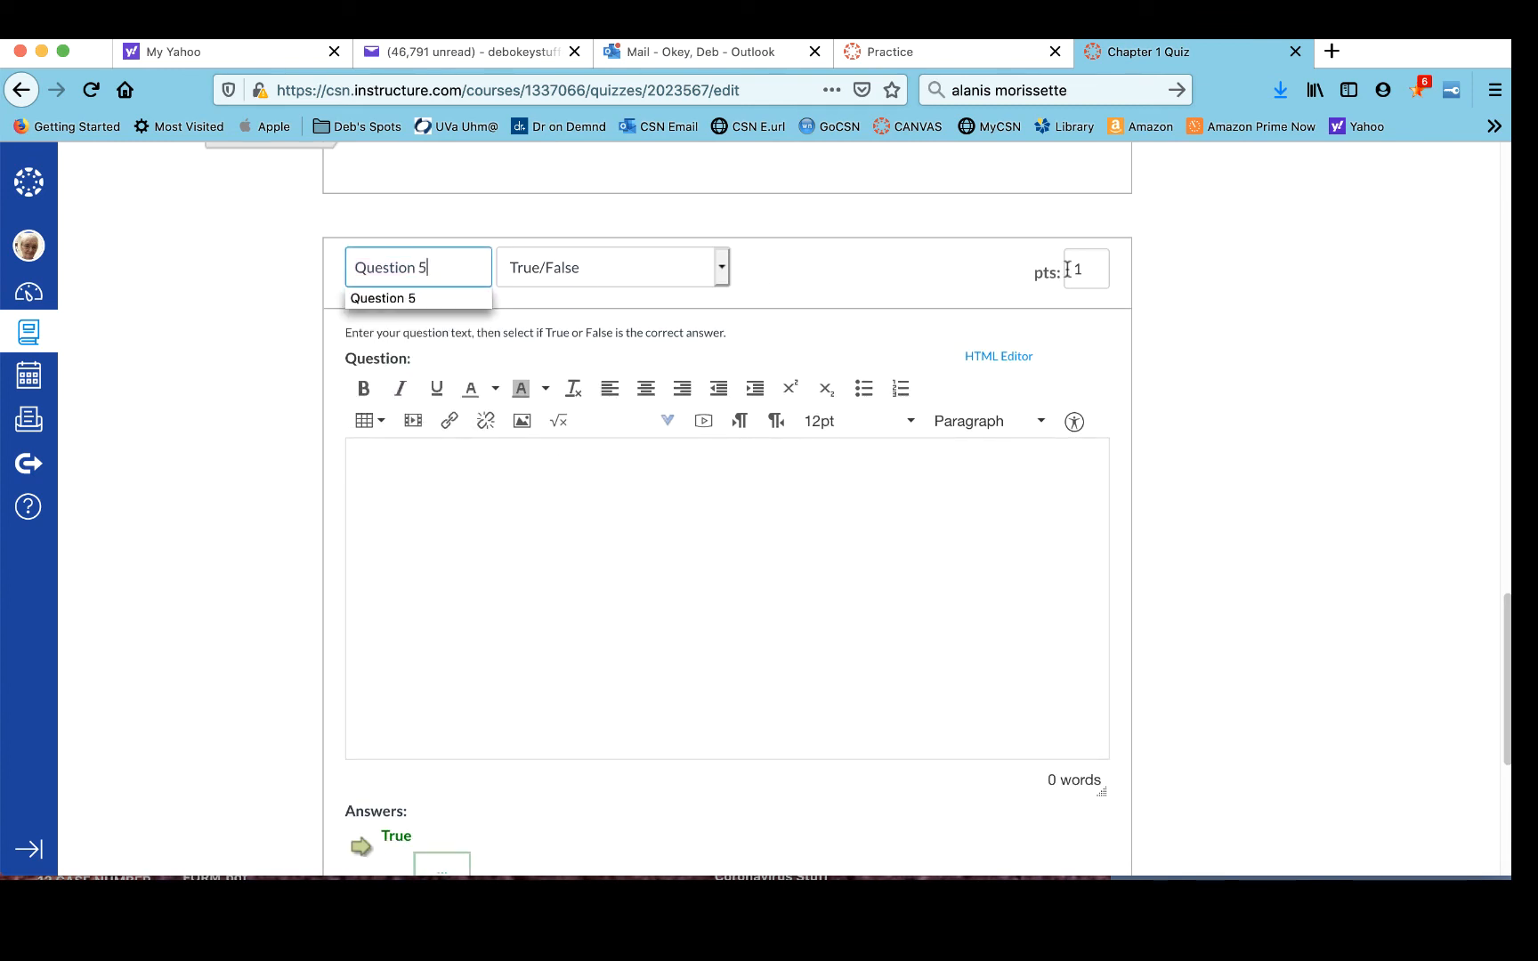
pyautogui.click(1090, 269)
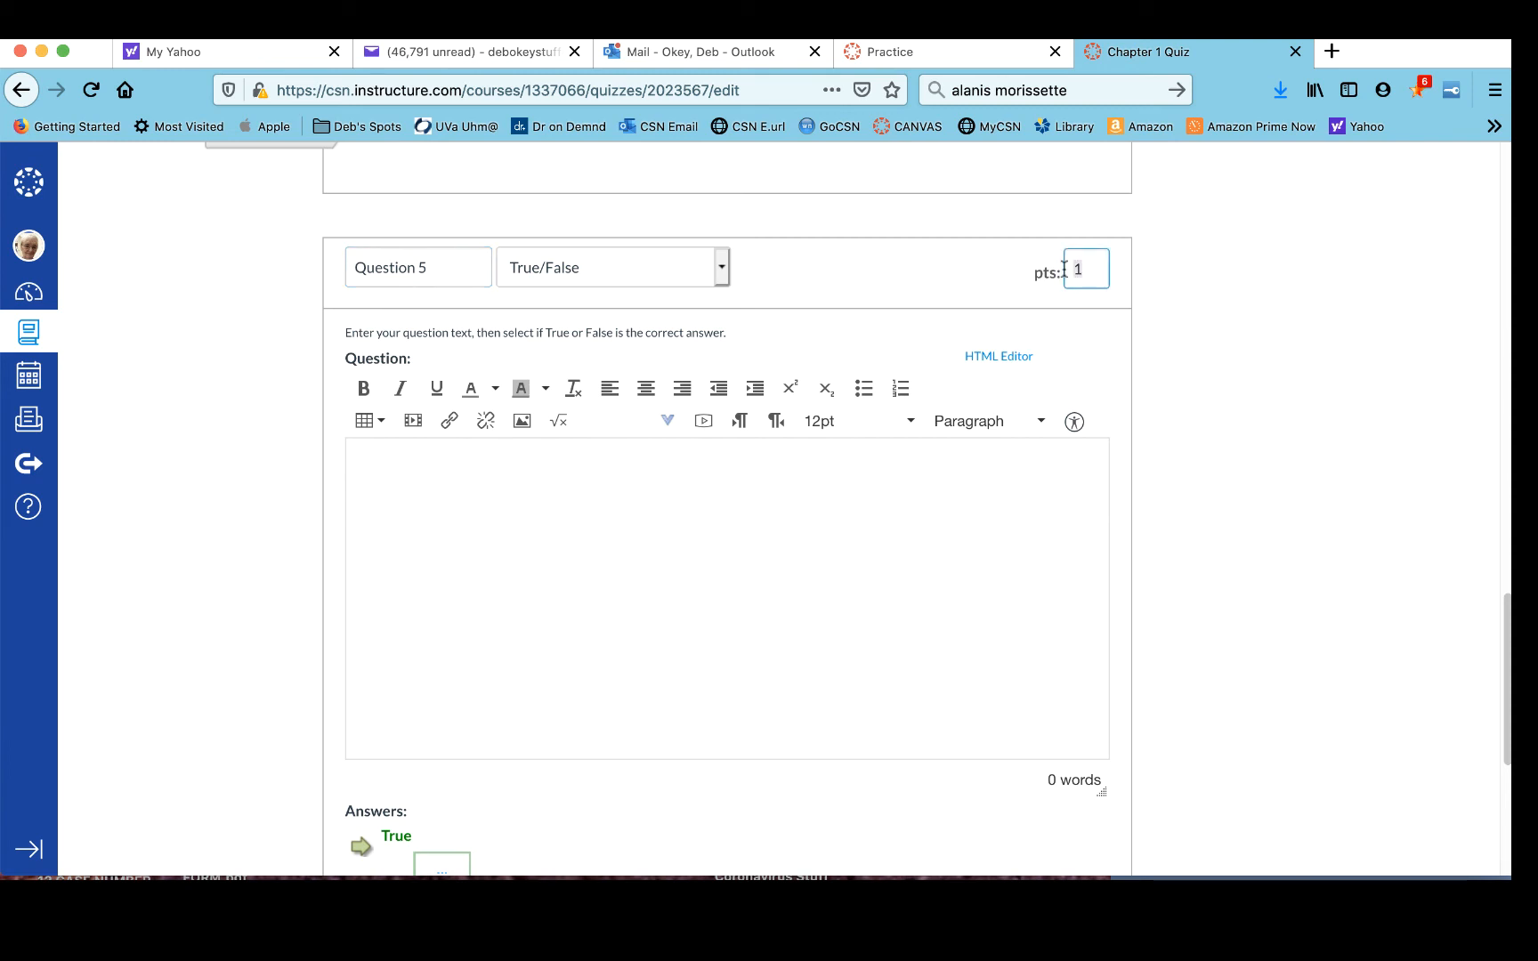
pyautogui.write('20')
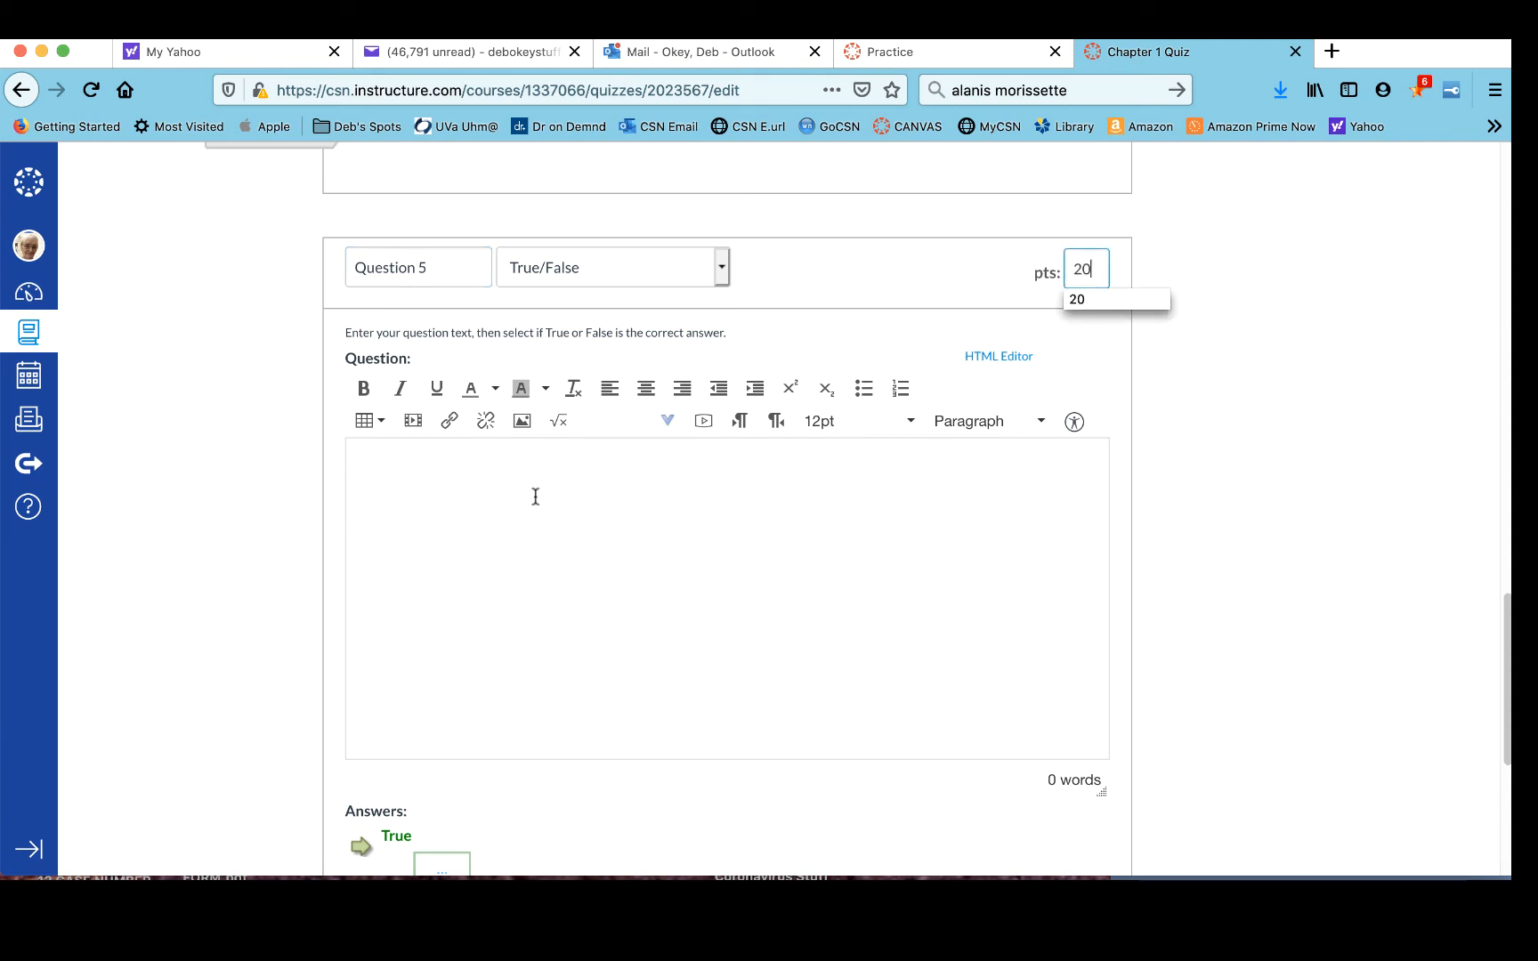
# - Enter 9 + 9 = 16 as the question text, mark False as the correct answer, and save Question 5
pyautogui.click(535, 497)
pyautogui.write('9')
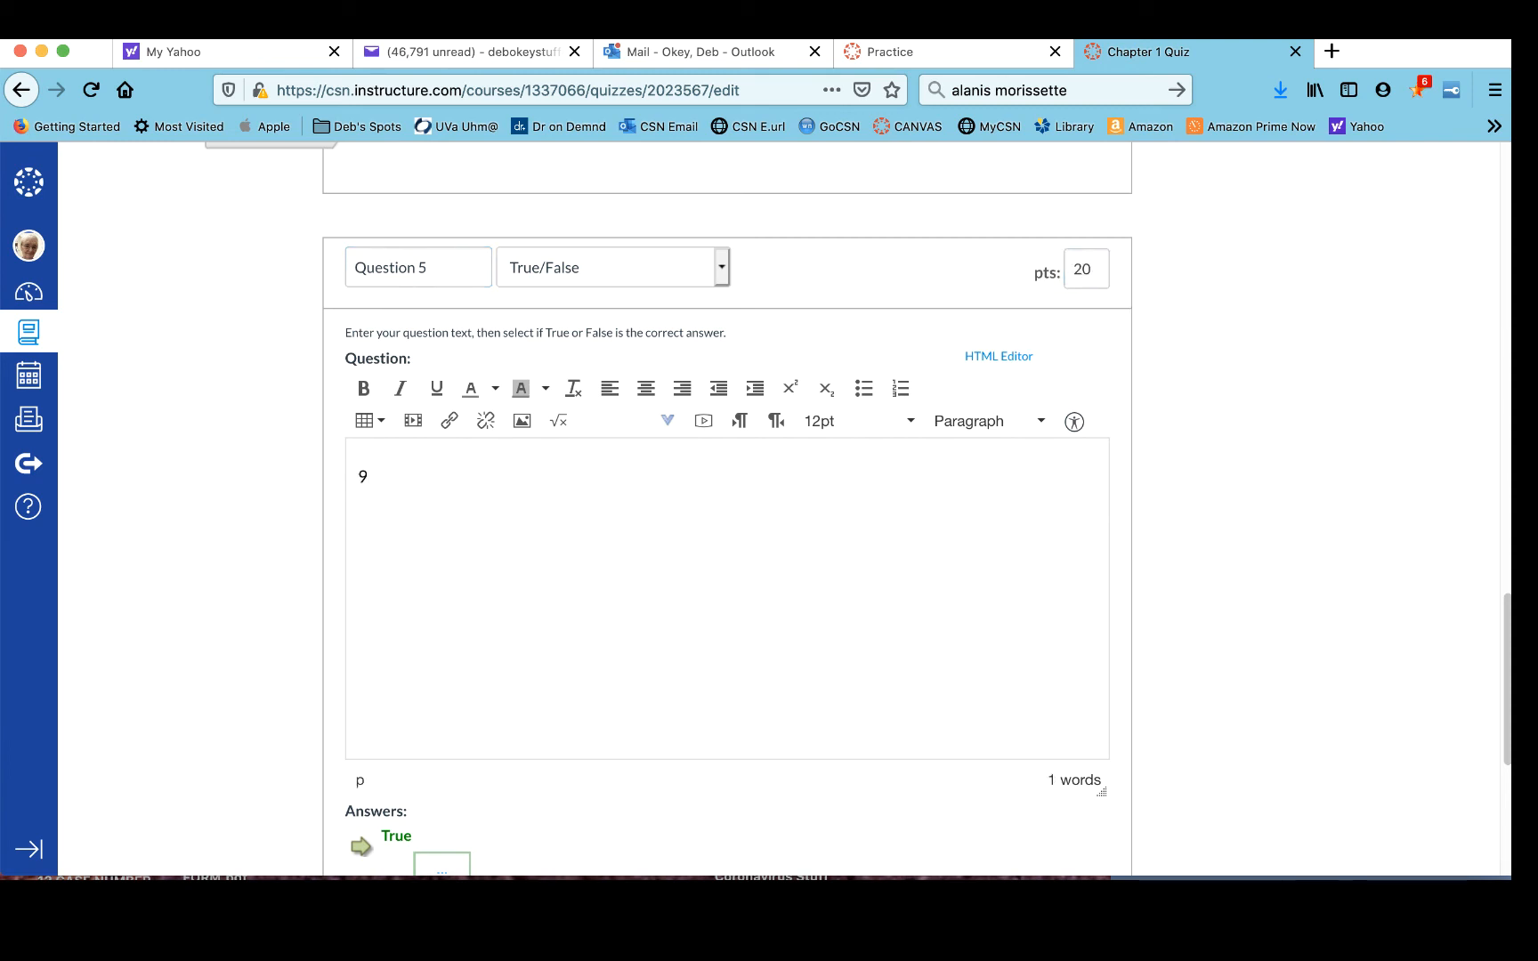
pyautogui.write(' + 9 = 16')
pyautogui.scroll(-5, 396, 612)
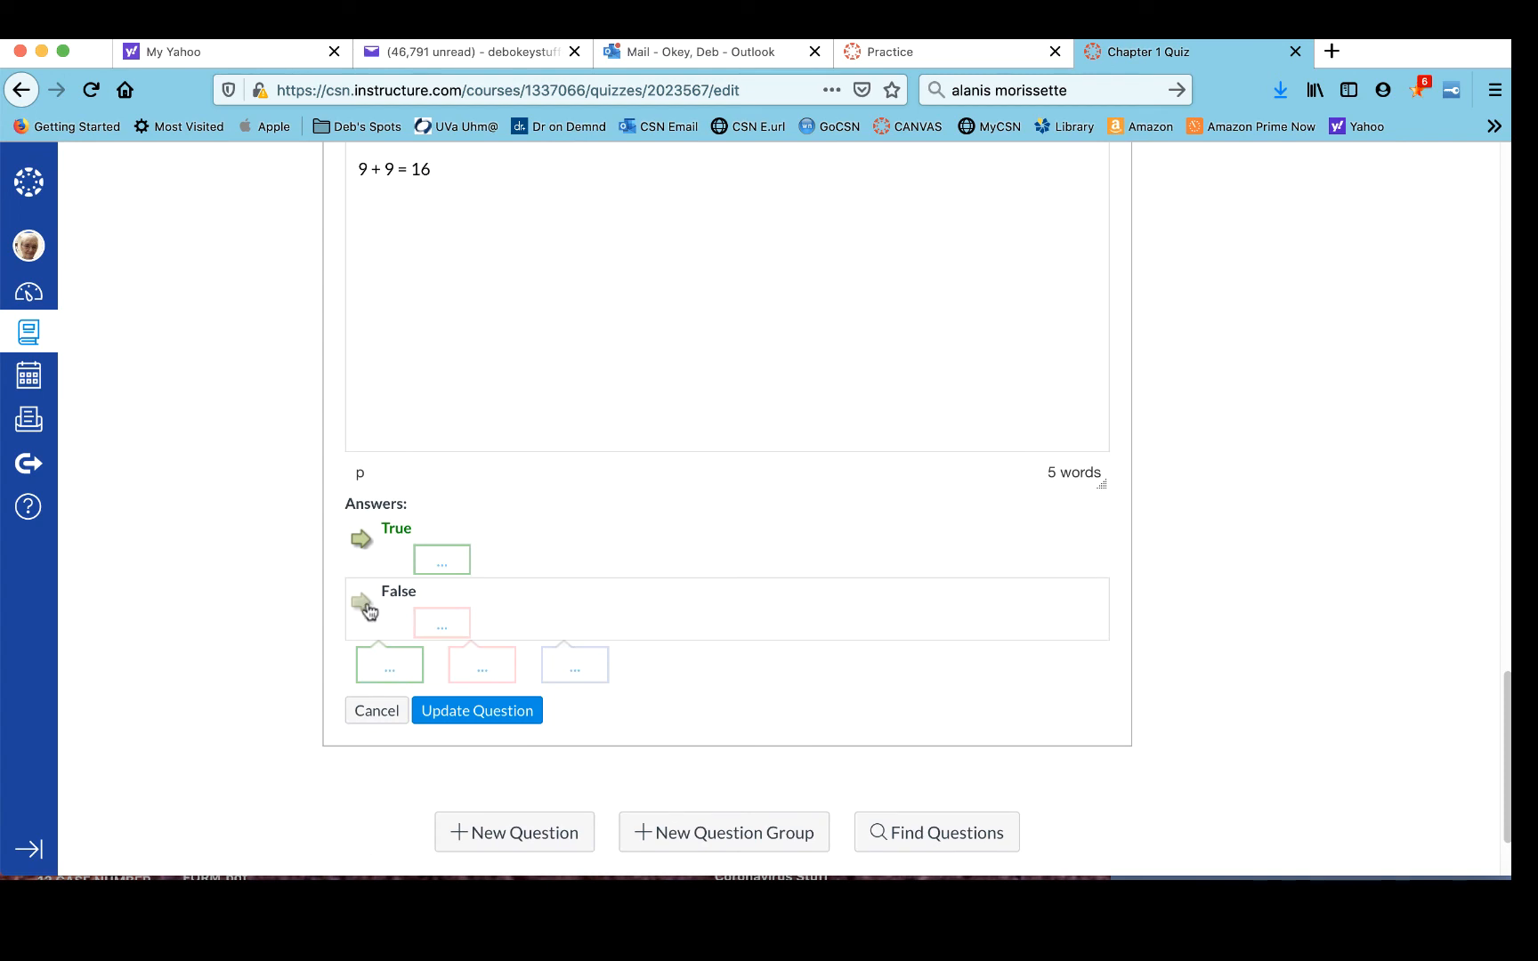
pyautogui.click(361, 602)
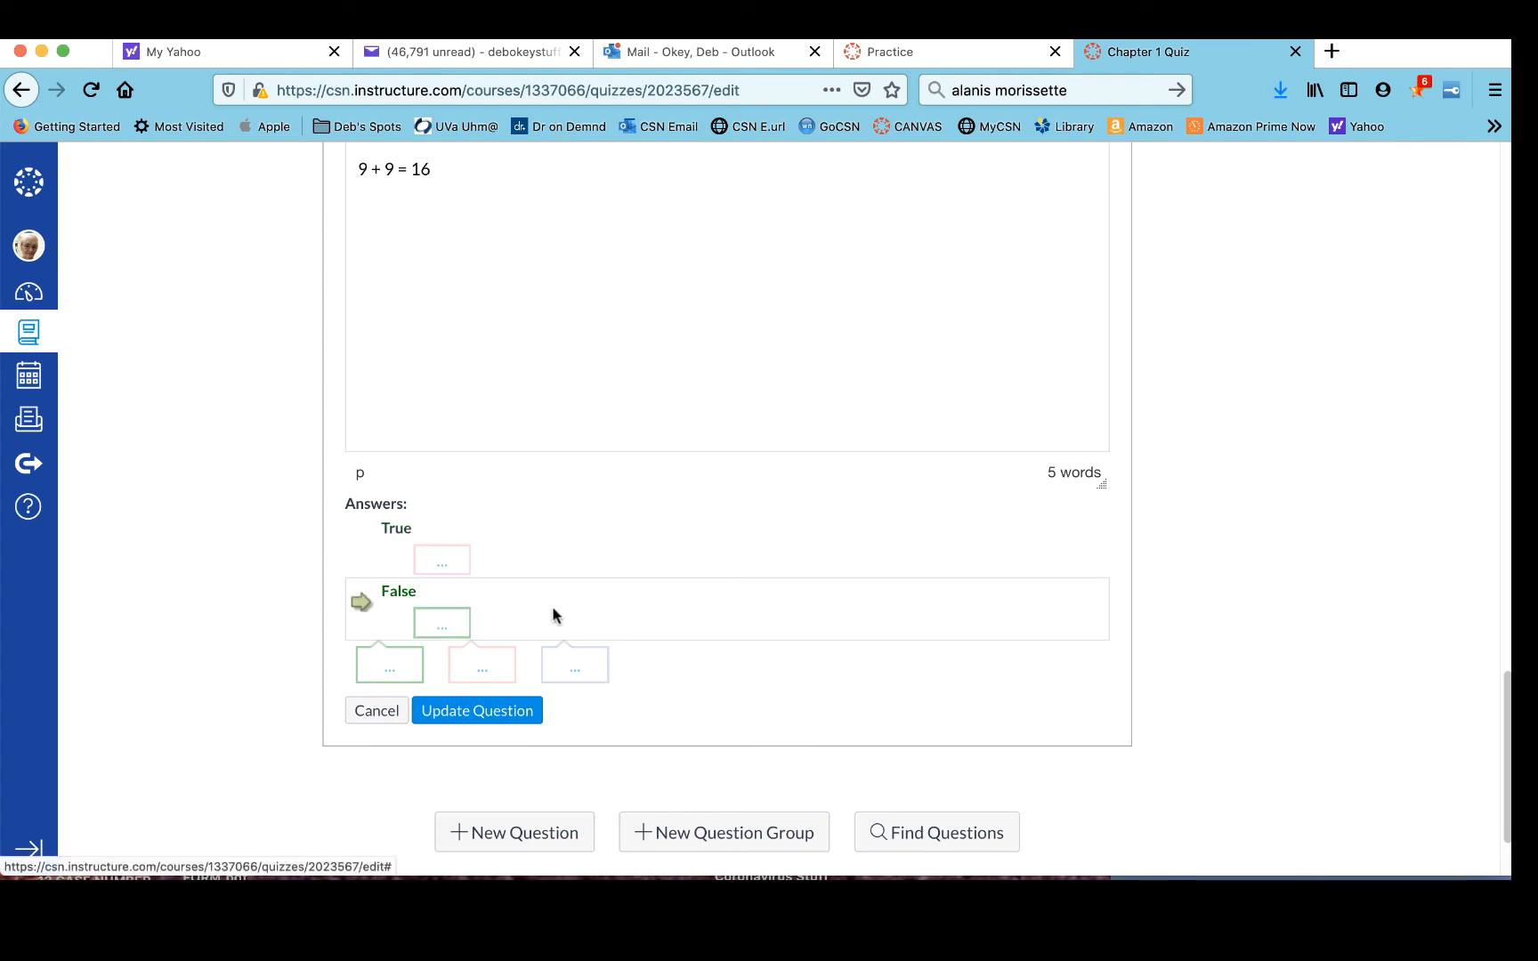
pyautogui.click(522, 711)
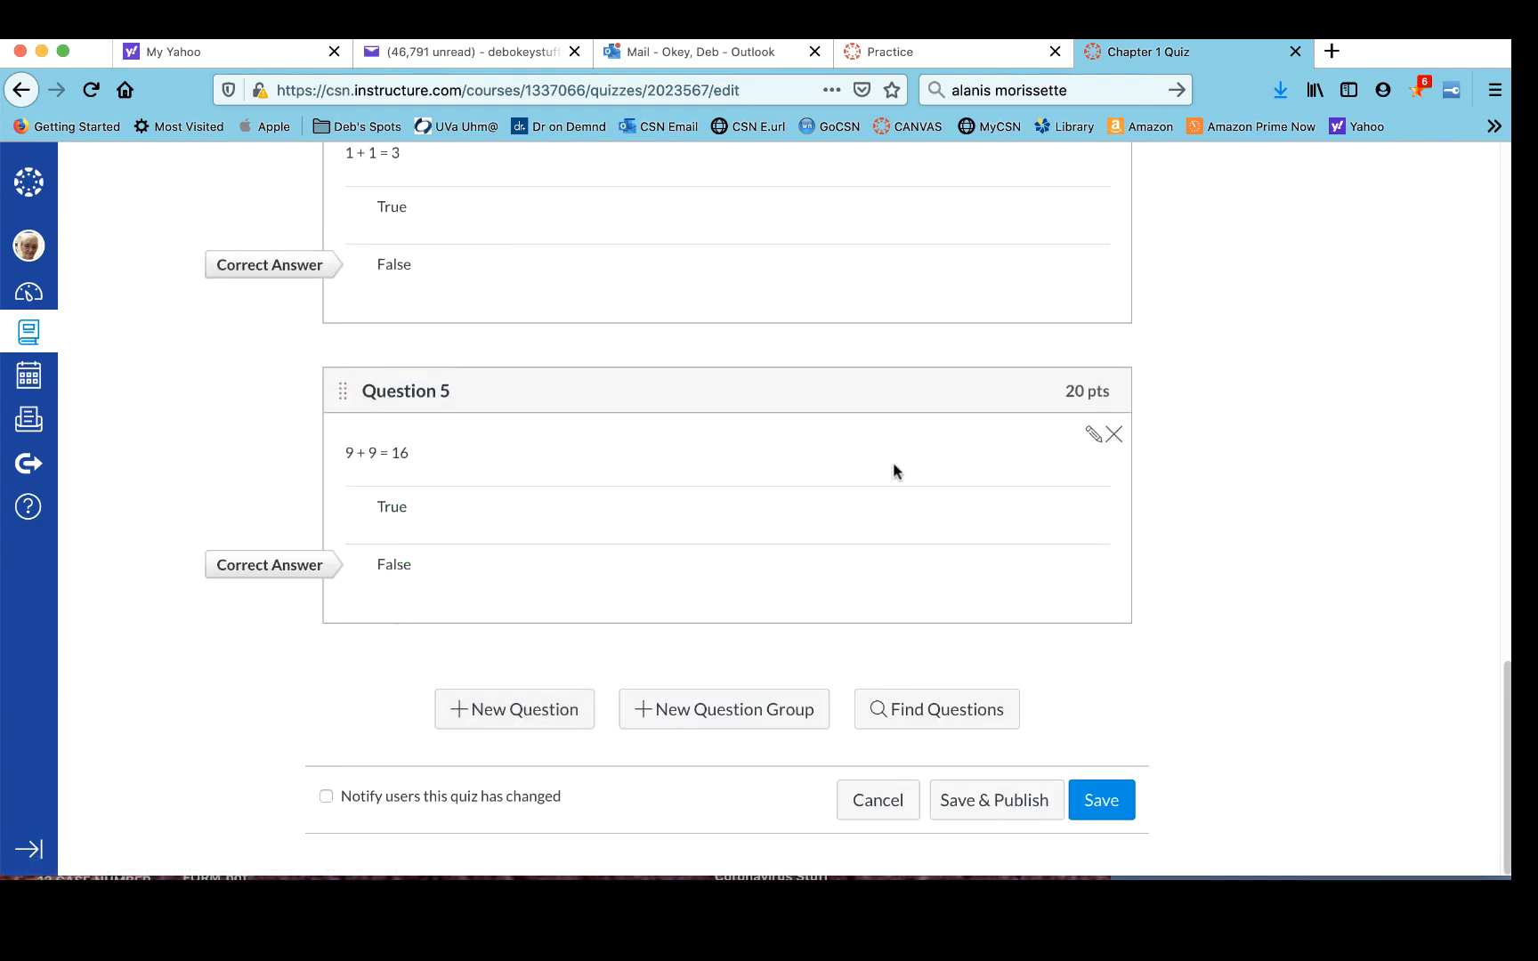
pyautogui.scroll(10, 890, 471)
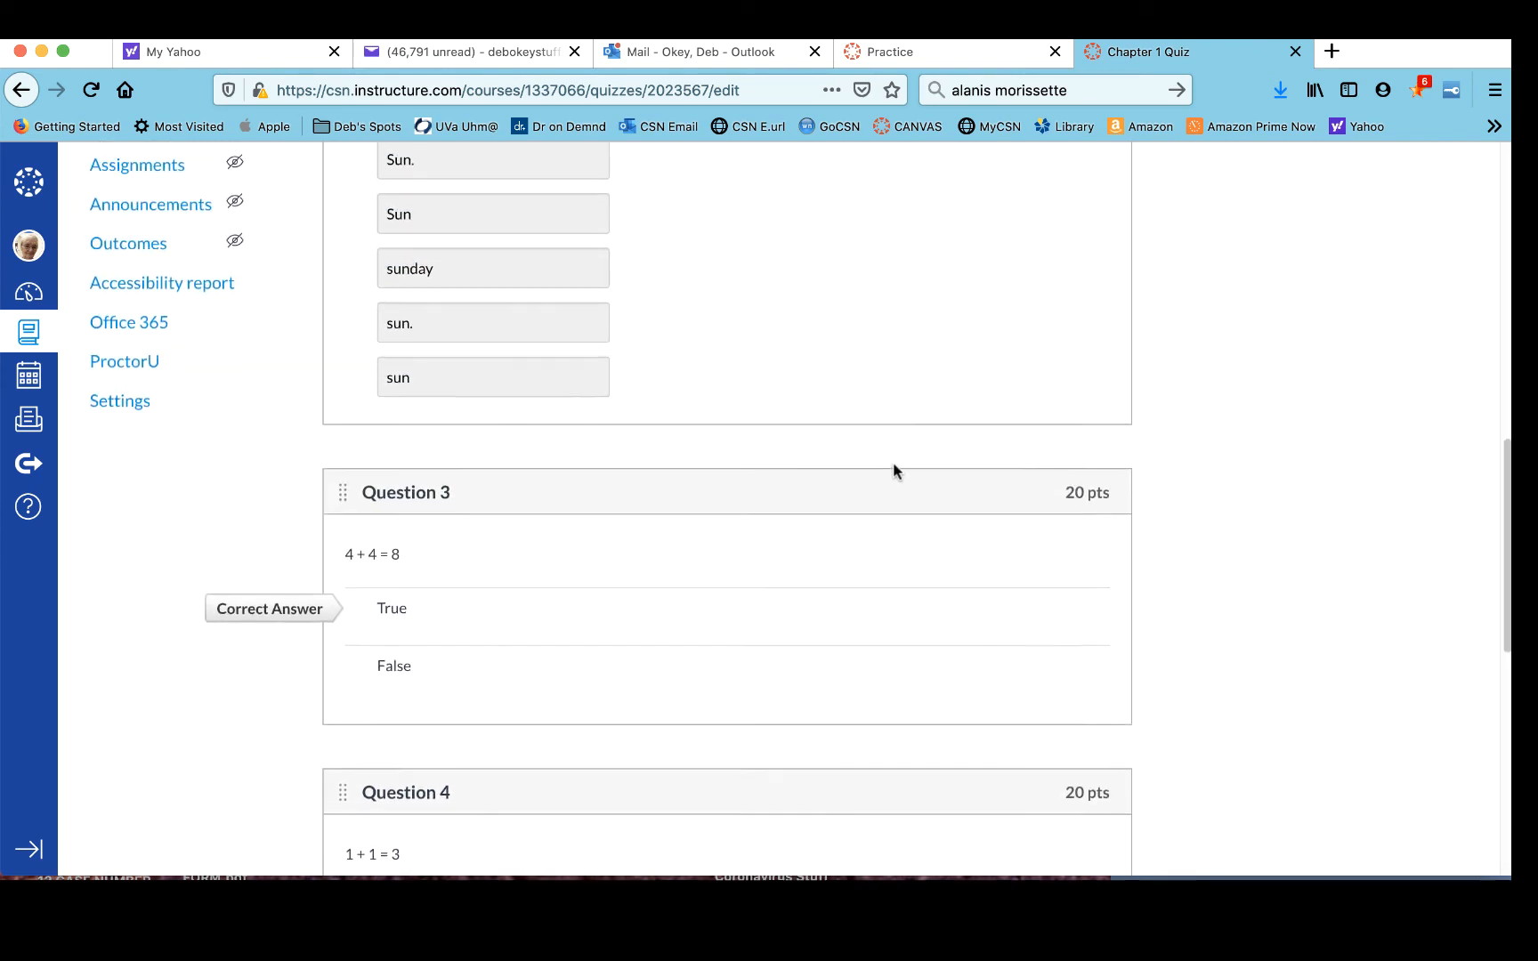
pyautogui.scroll(8, 893, 469)
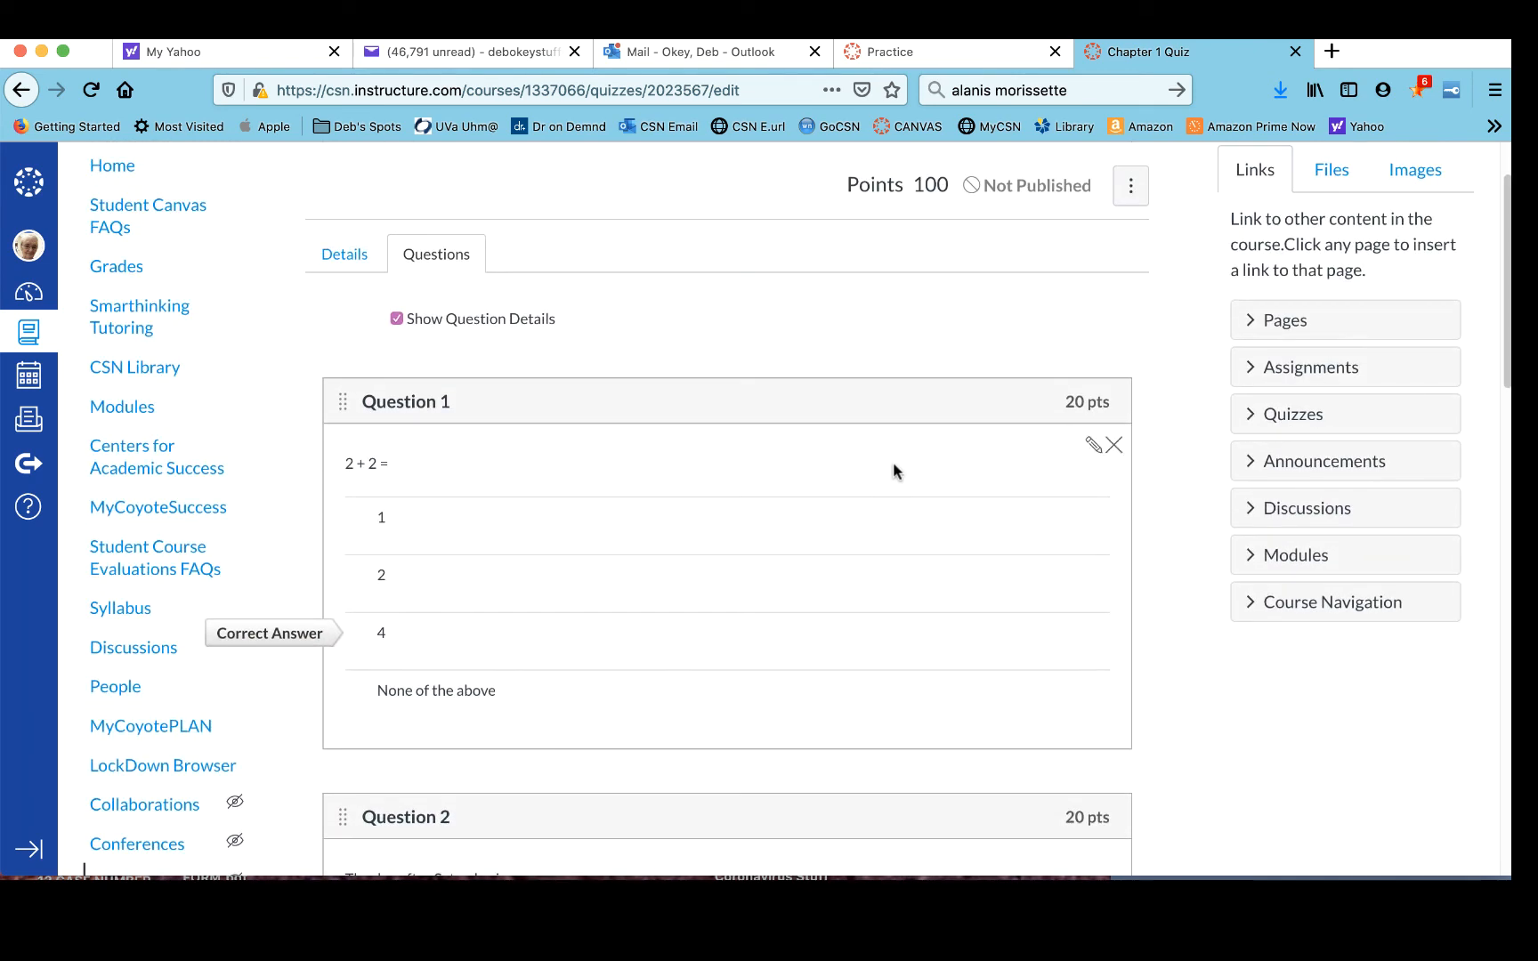
# - Save the quiz with its five questions
pyautogui.scroll(-4, 894, 469)
pyautogui.scroll(-4, 893, 469)
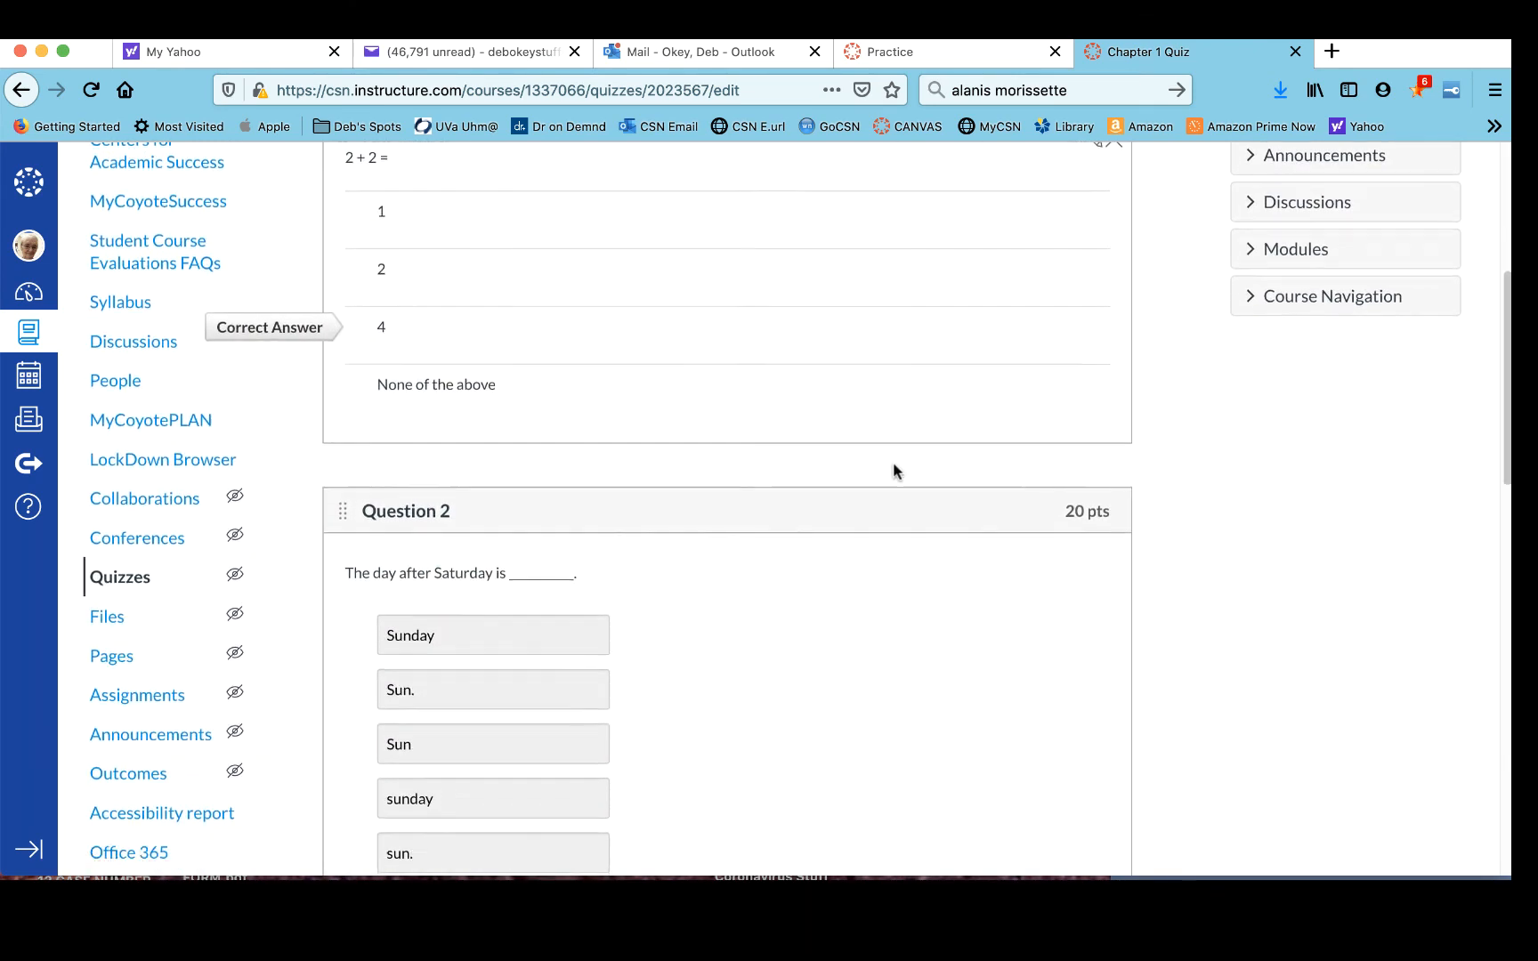
pyautogui.scroll(-12, 894, 469)
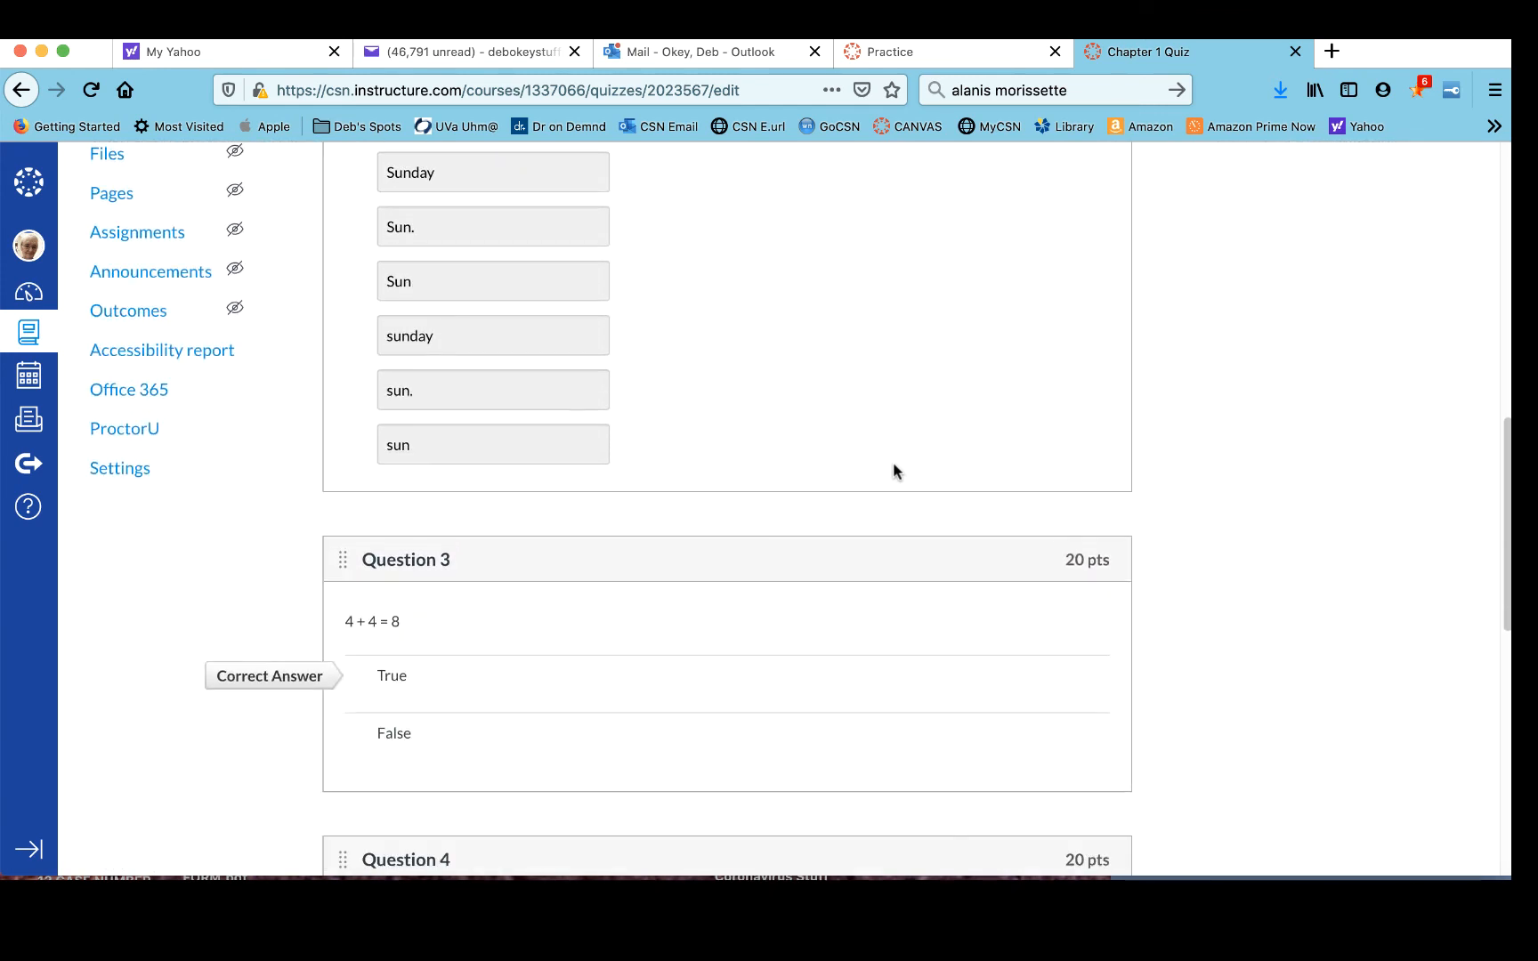
pyautogui.scroll(-4, 892, 466)
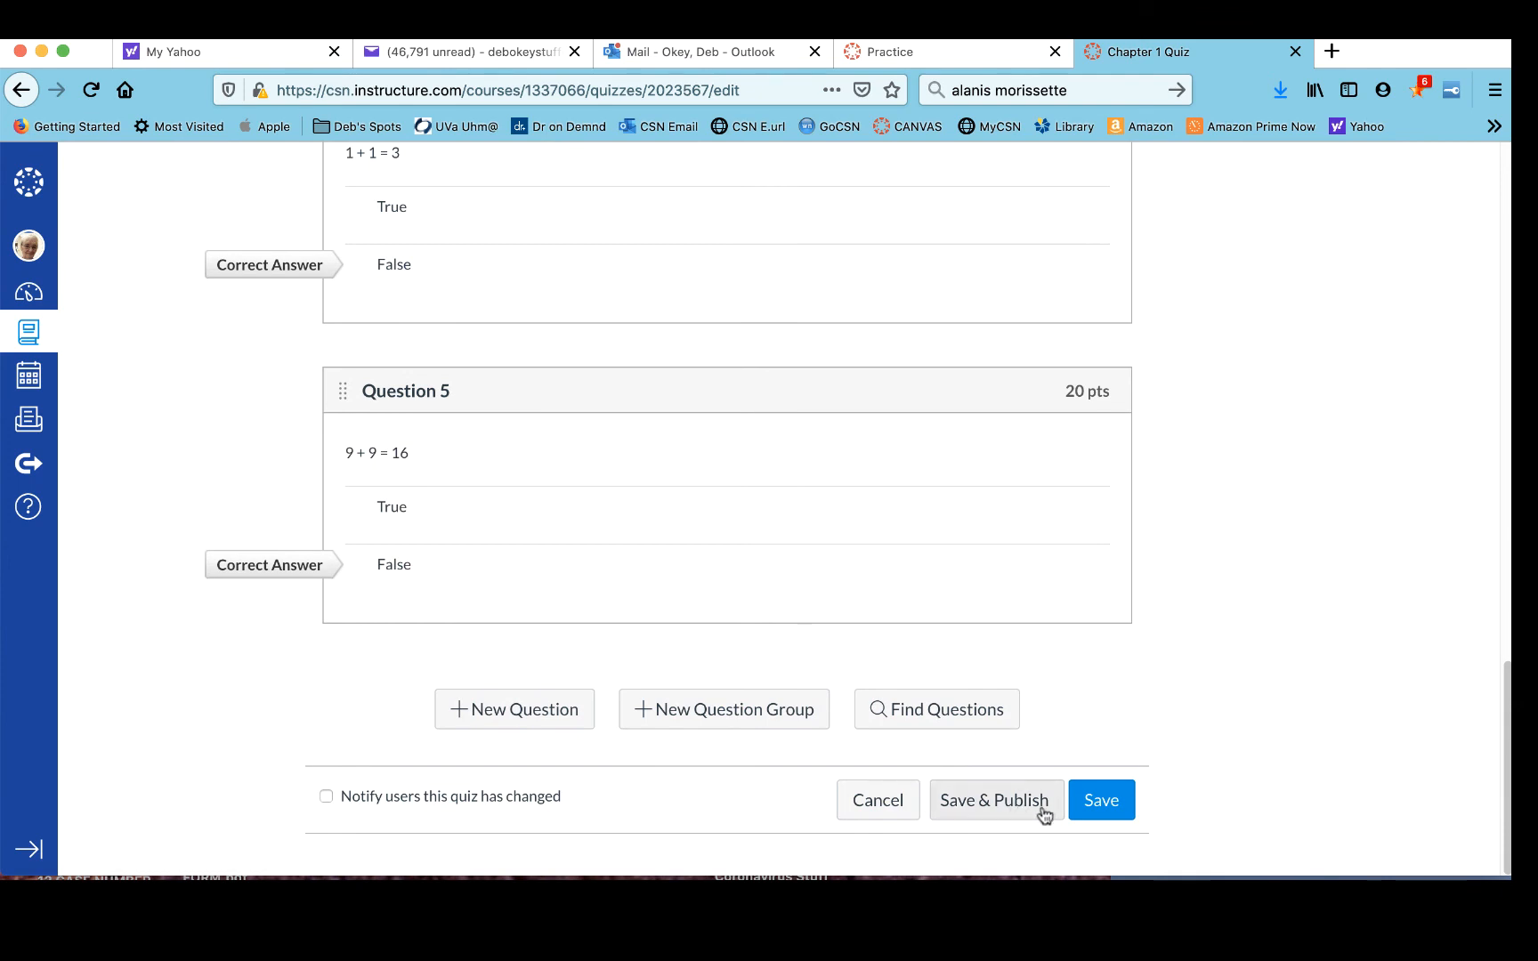
pyautogui.click(1089, 801)
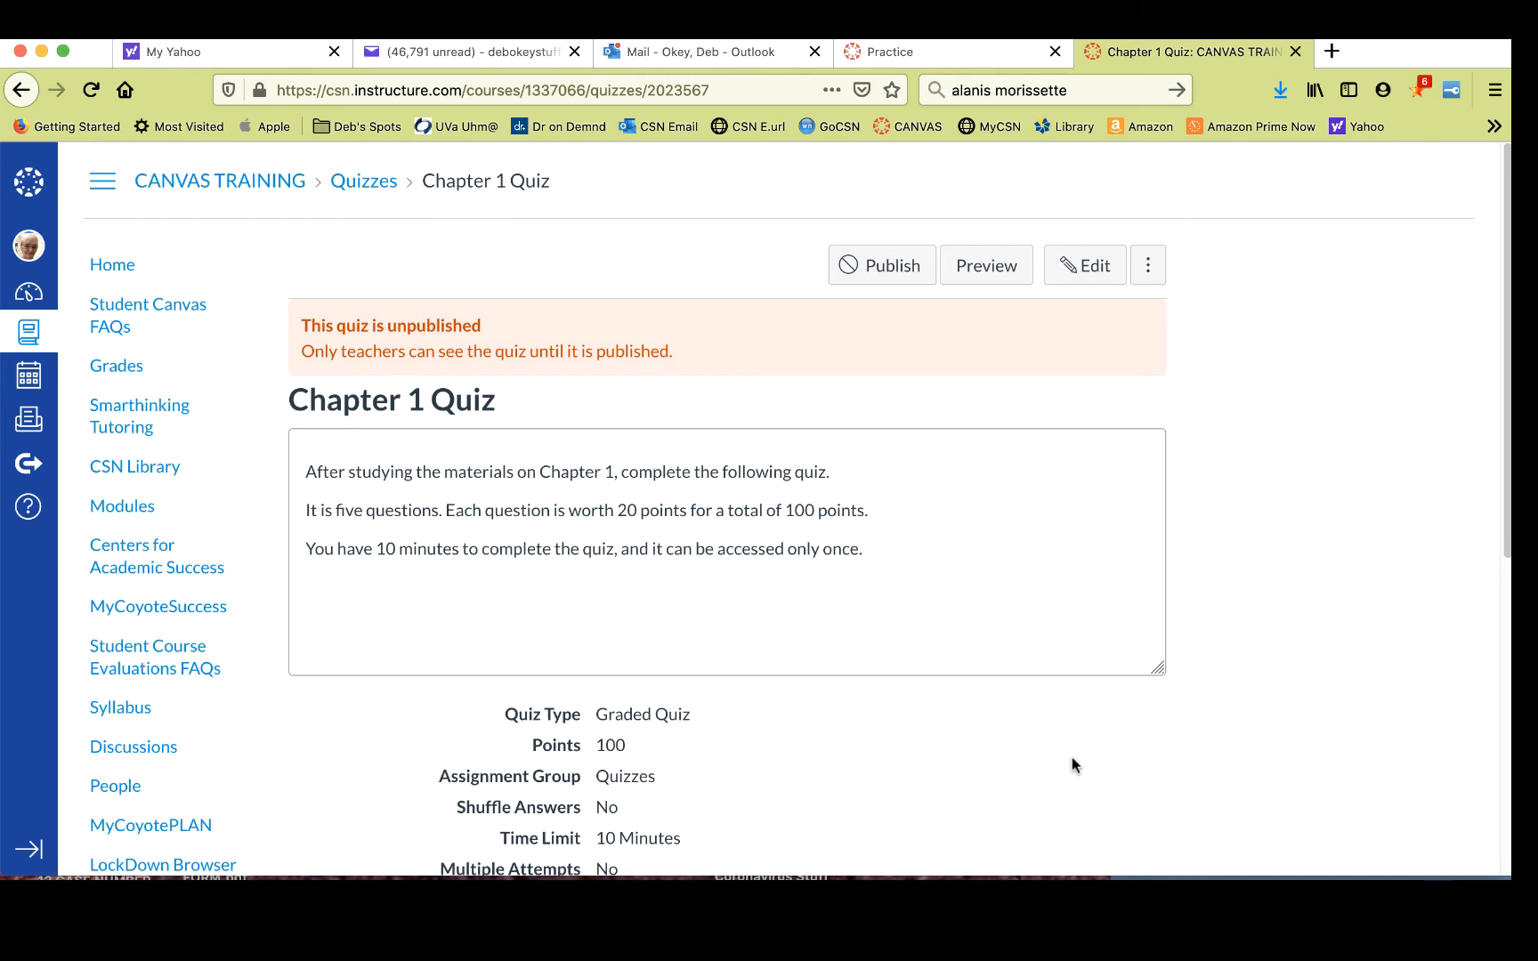
# - Preview the quiz, choose 4 for Question 1, and enter Sunday for Question 2
pyautogui.click(999, 267)
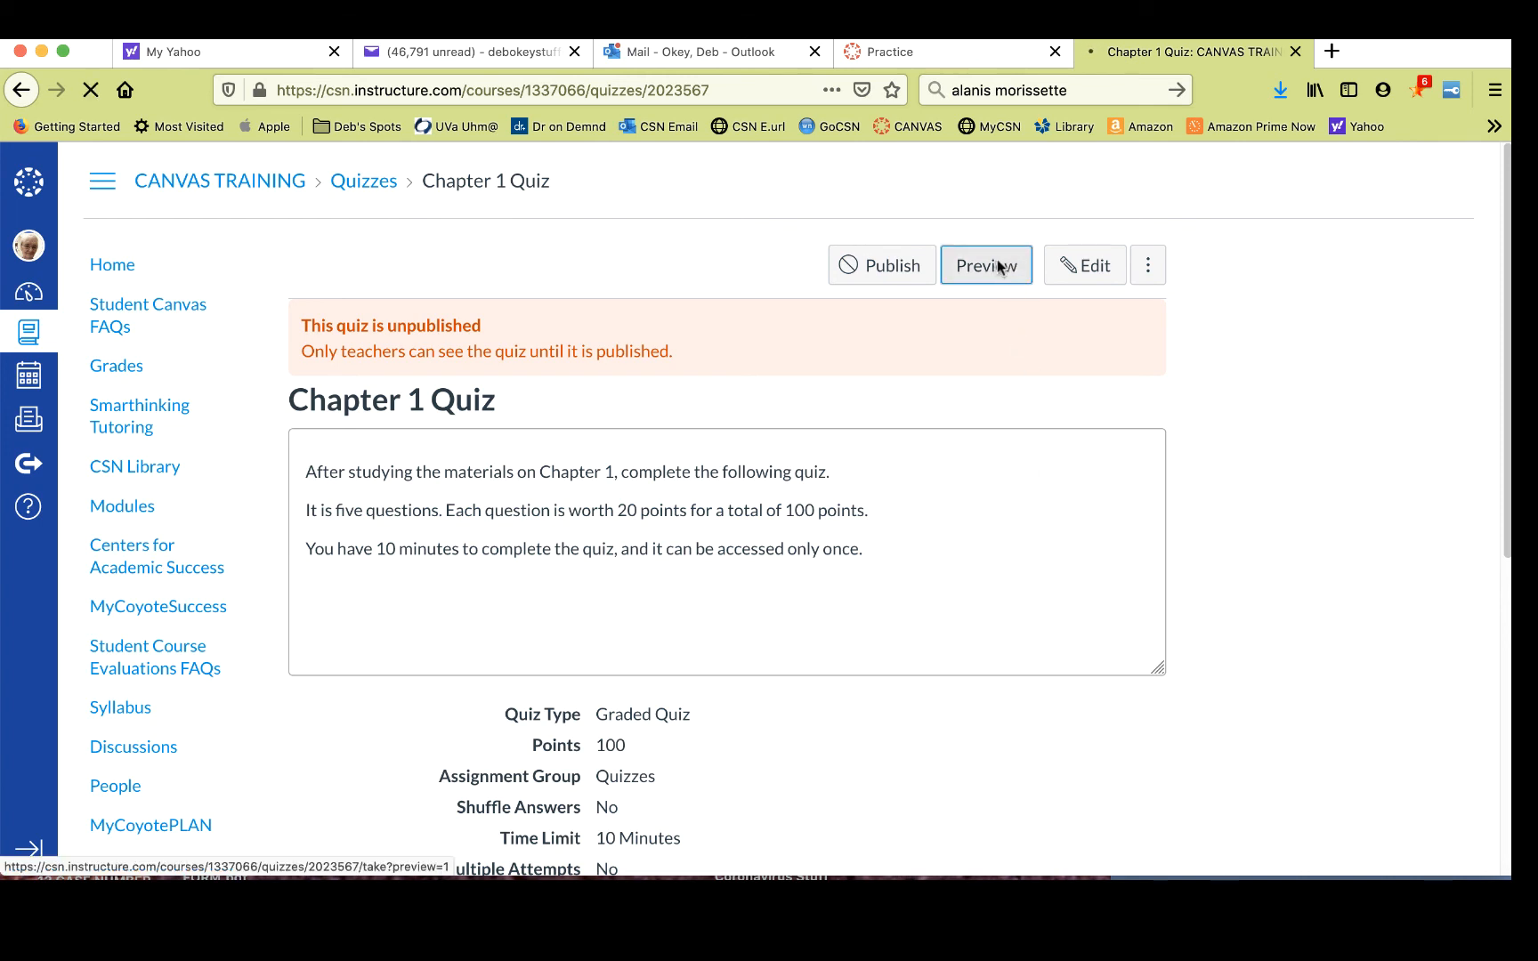
pyautogui.scroll(-5, 816, 334)
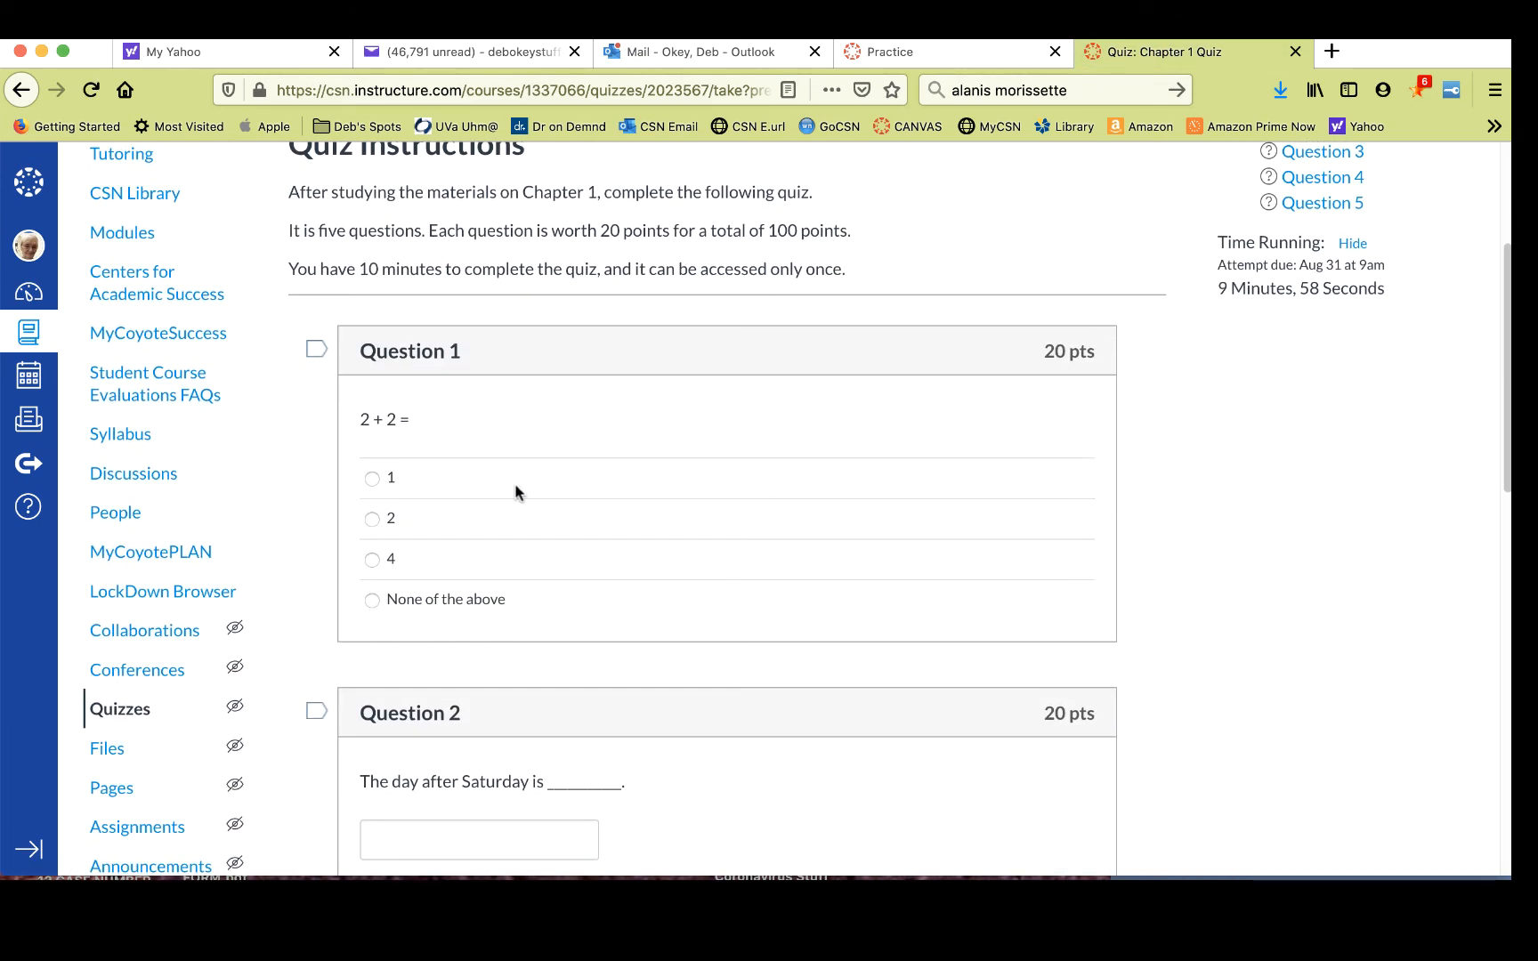
pyautogui.click(372, 560)
pyautogui.scroll(-5, 660, 479)
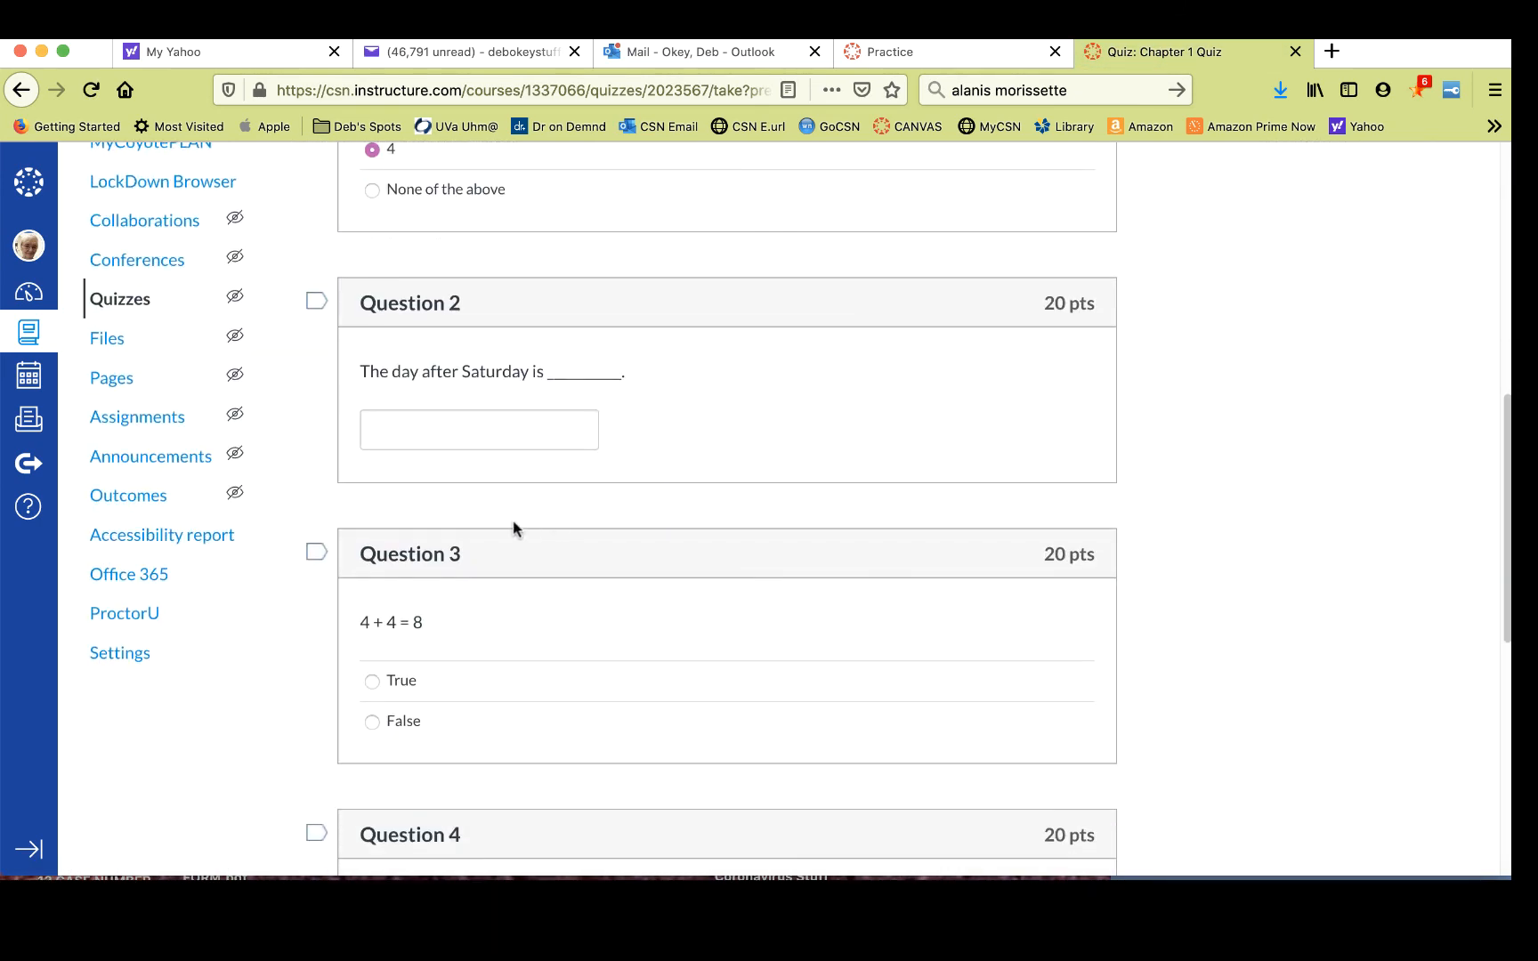
pyautogui.click(479, 434)
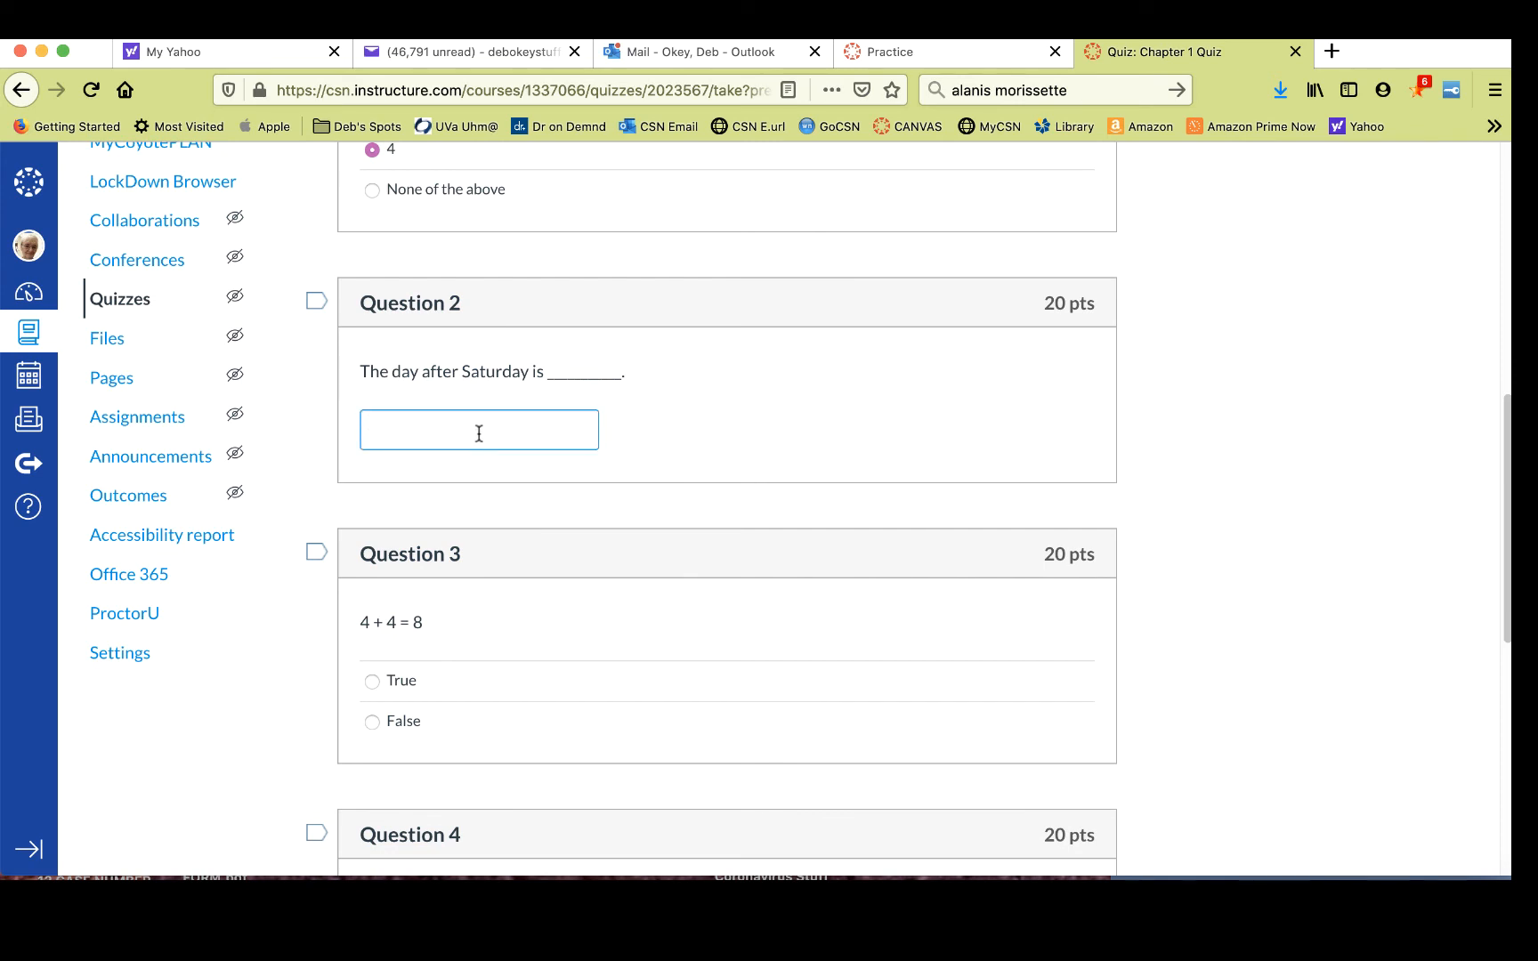
pyautogui.write('Sunday')
# - Answer True for Question 3 and False for Questions 4 and 5, then submit the preview
pyautogui.click(372, 681)
pyautogui.scroll(-5, 569, 573)
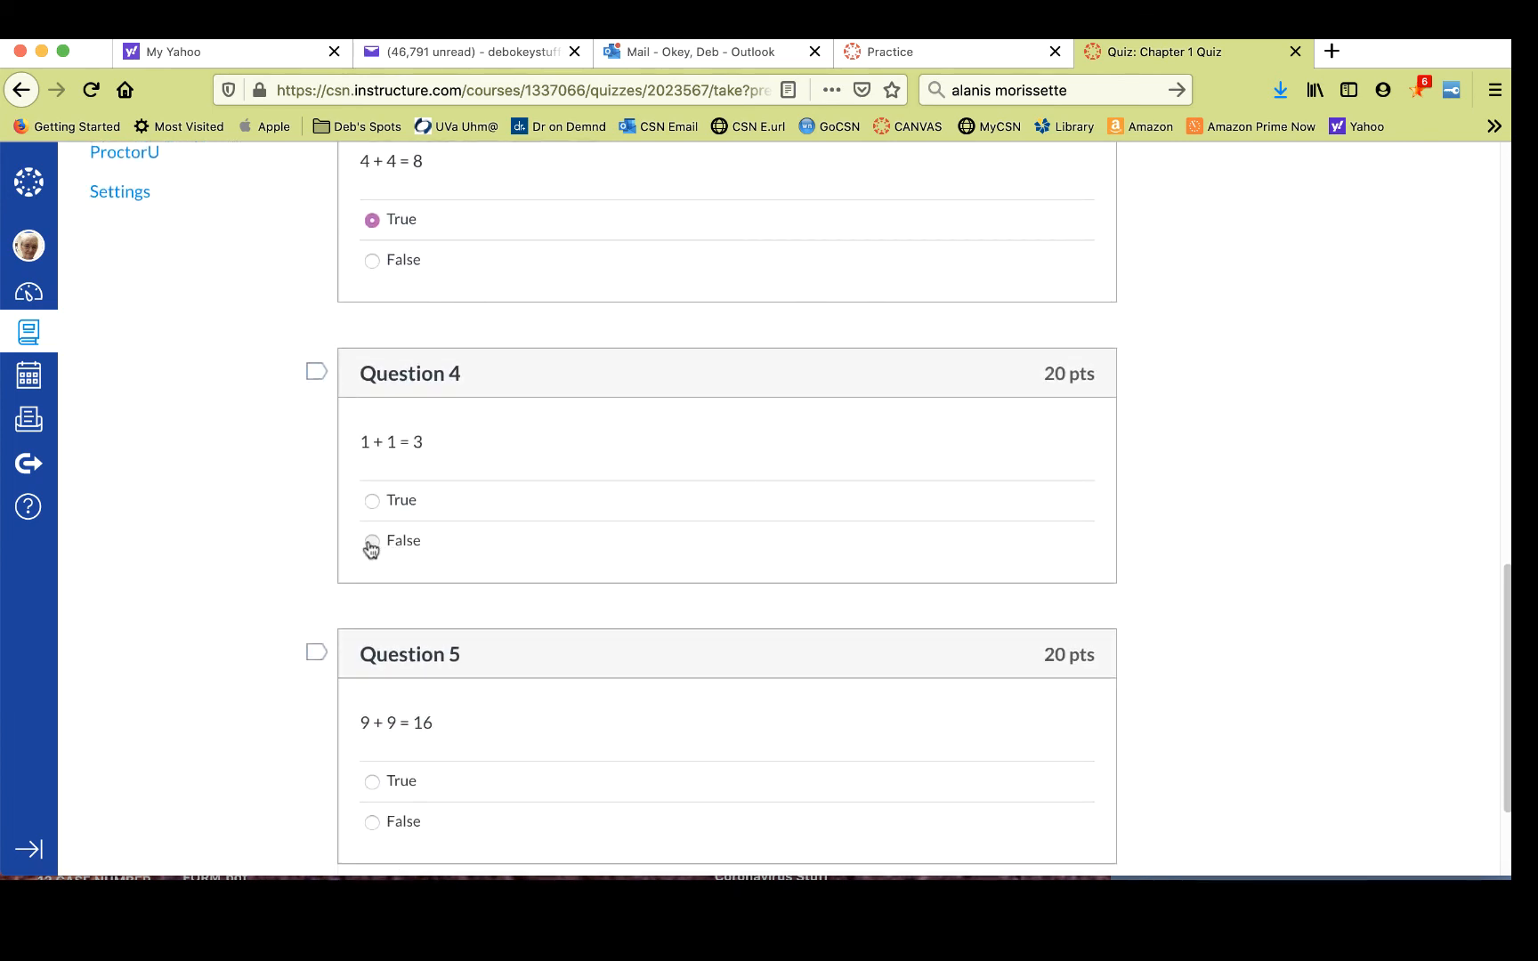
pyautogui.click(372, 545)
pyautogui.scroll(-3, 534, 507)
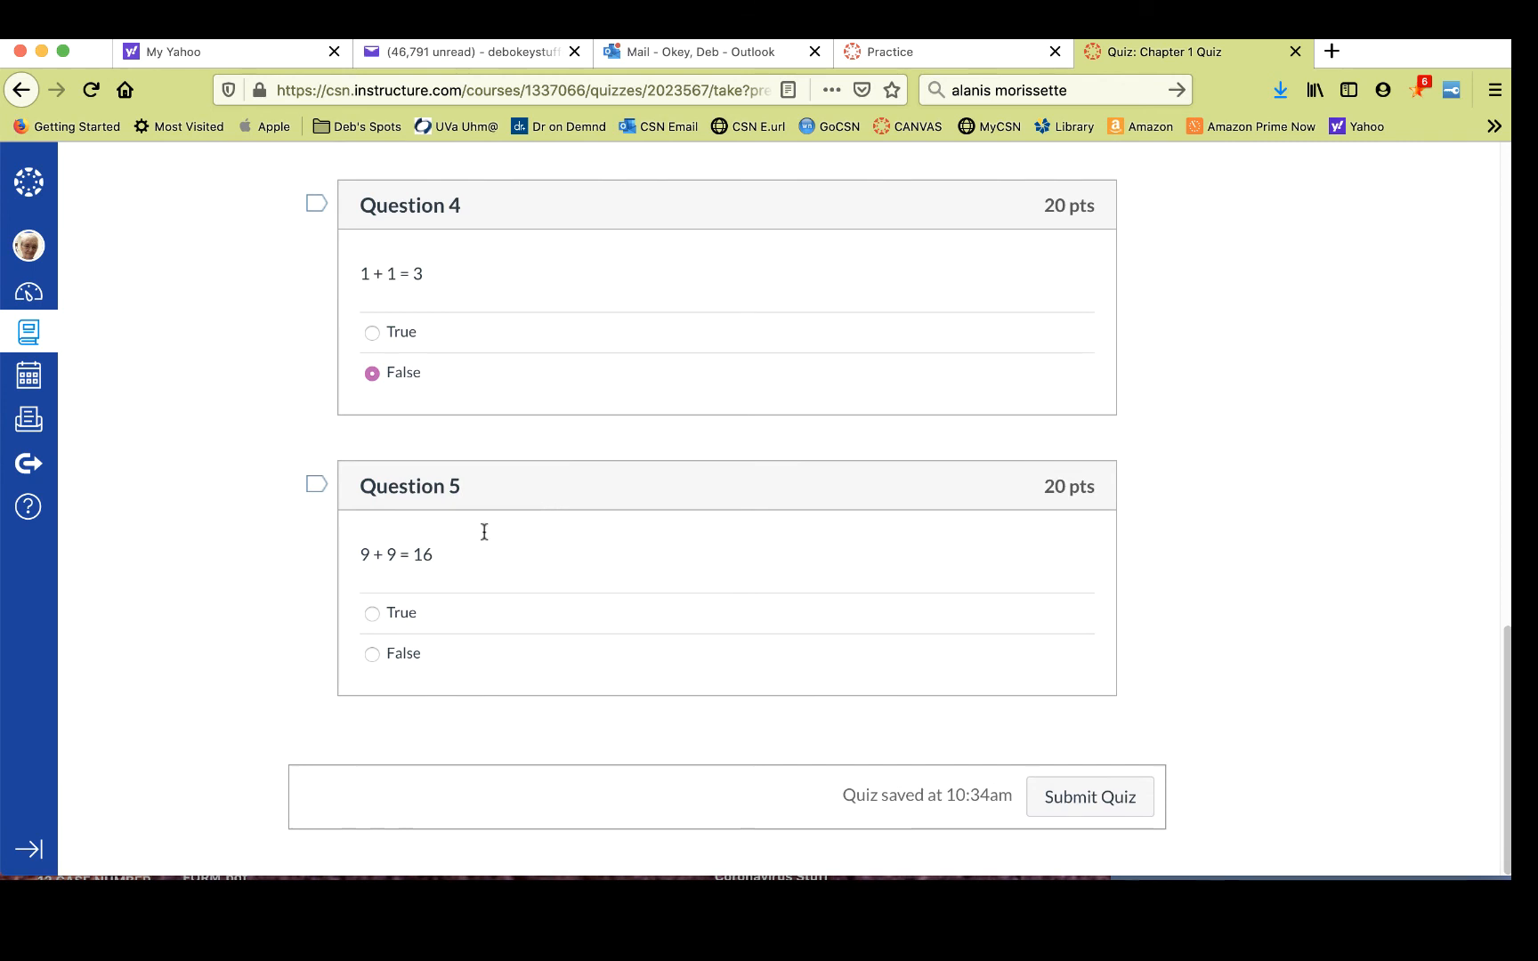
pyautogui.click(372, 656)
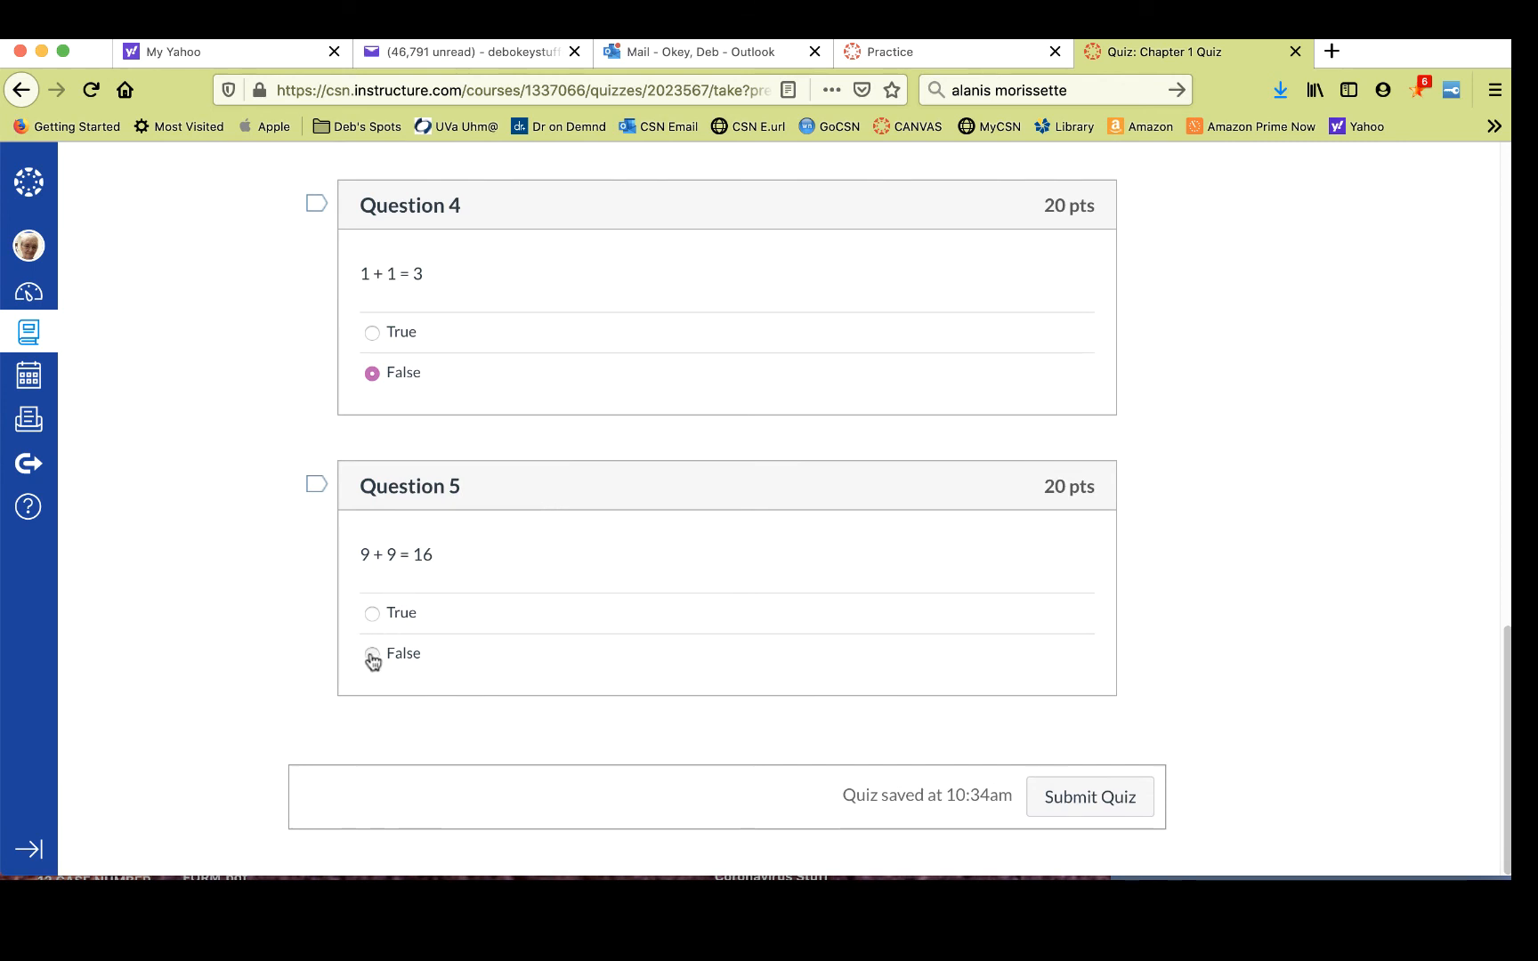
pyautogui.click(1091, 801)
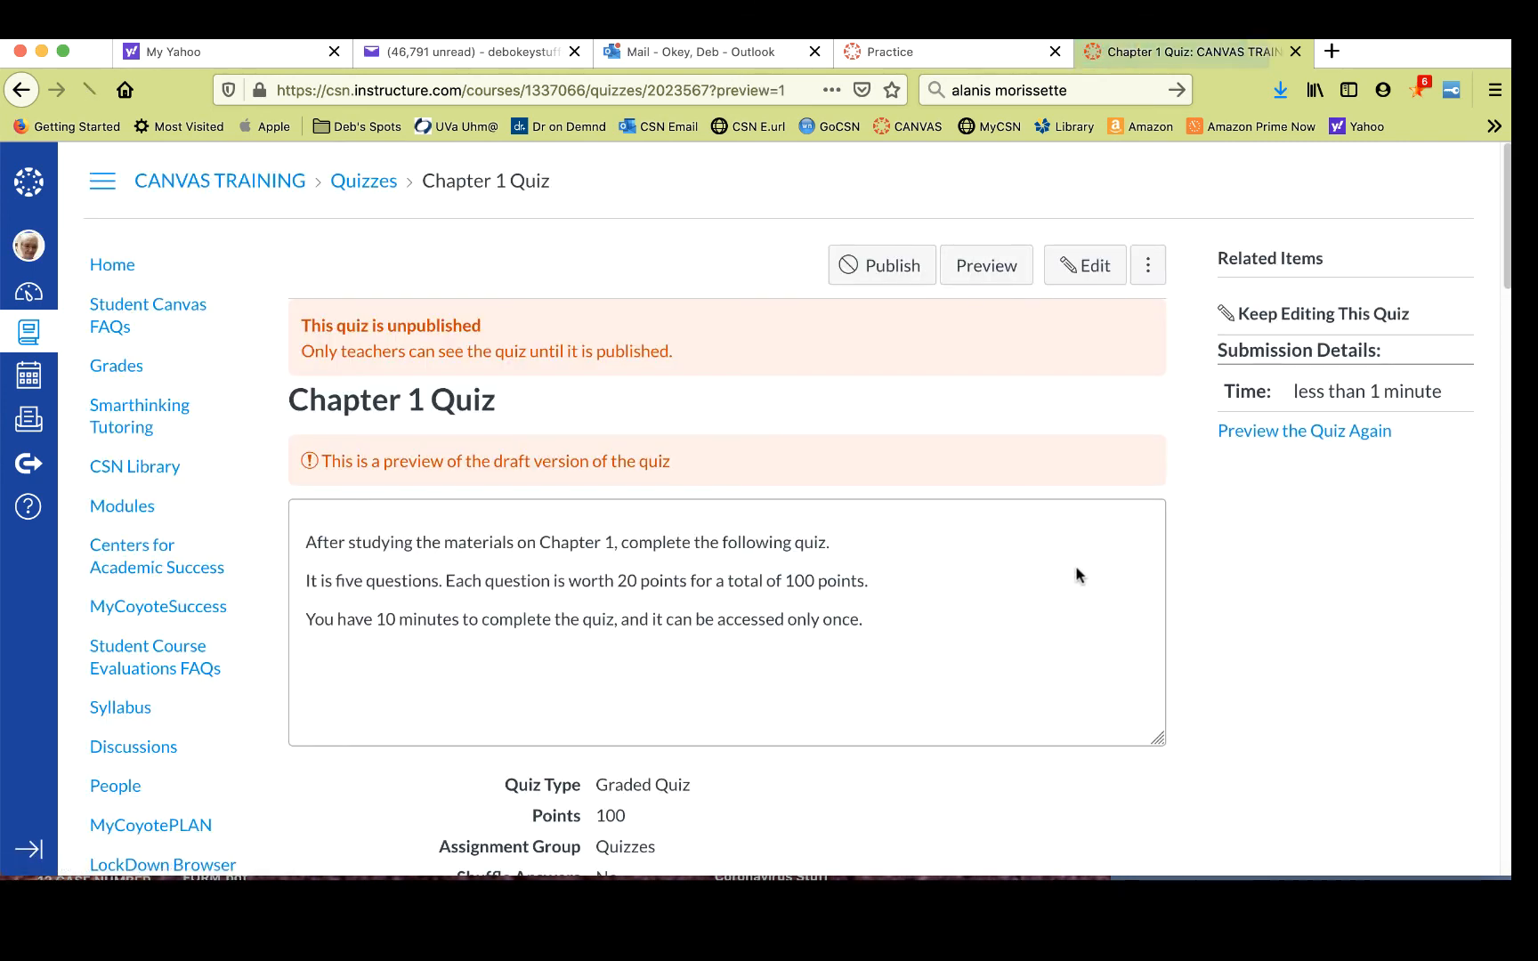
# - Review the preview results and feedback for each question
pyautogui.scroll(-3, 1065, 436)
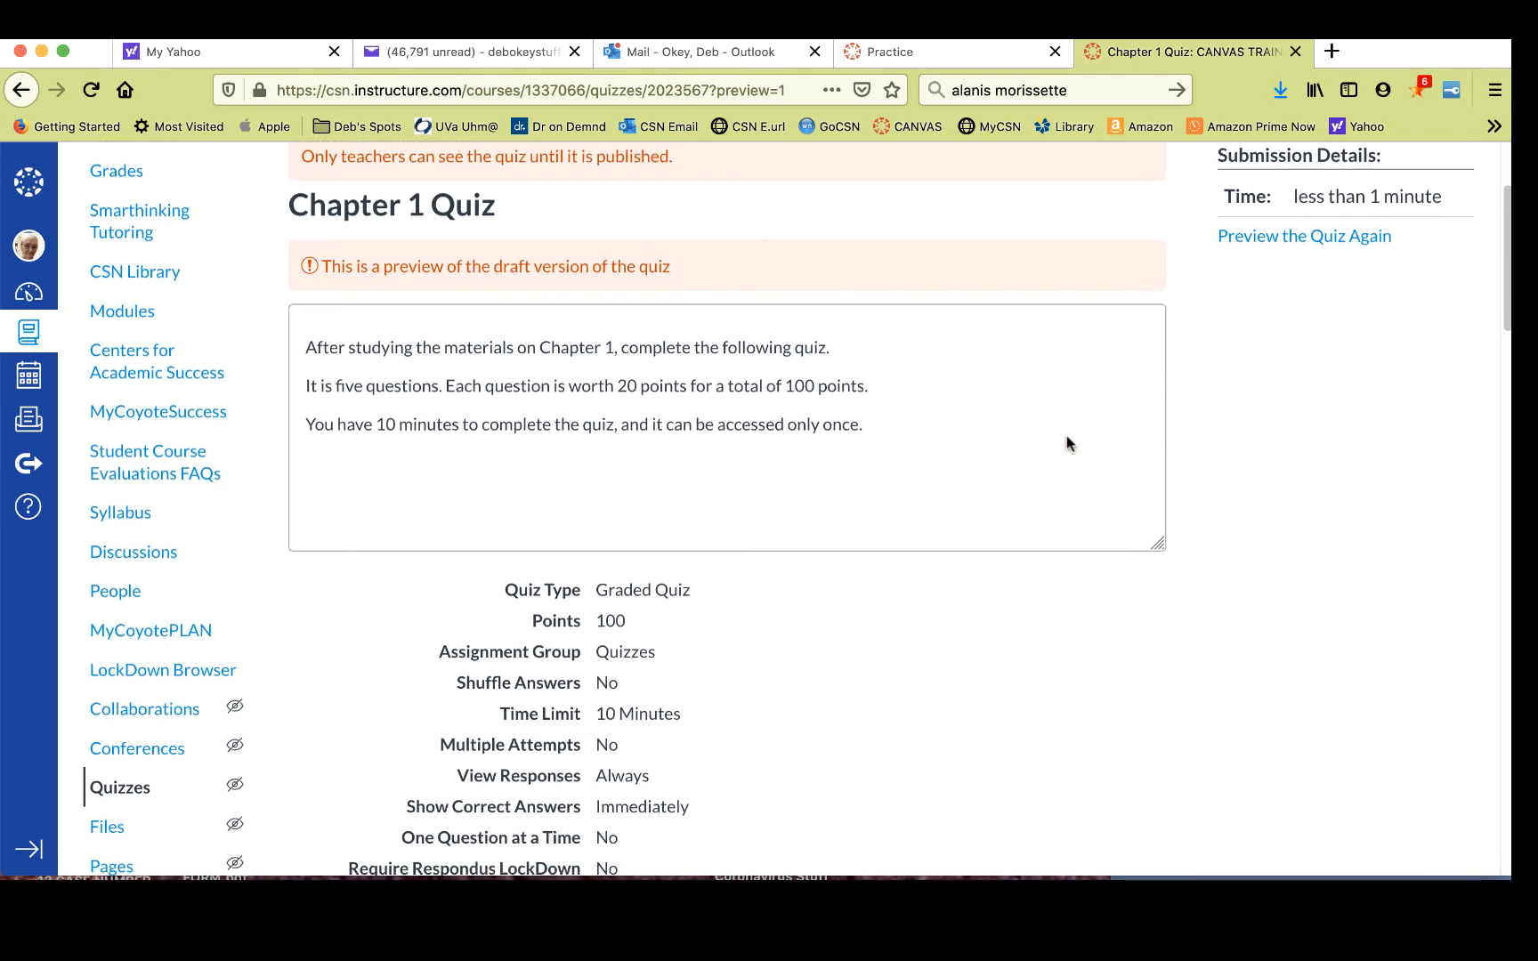
pyautogui.scroll(-8, 1065, 435)
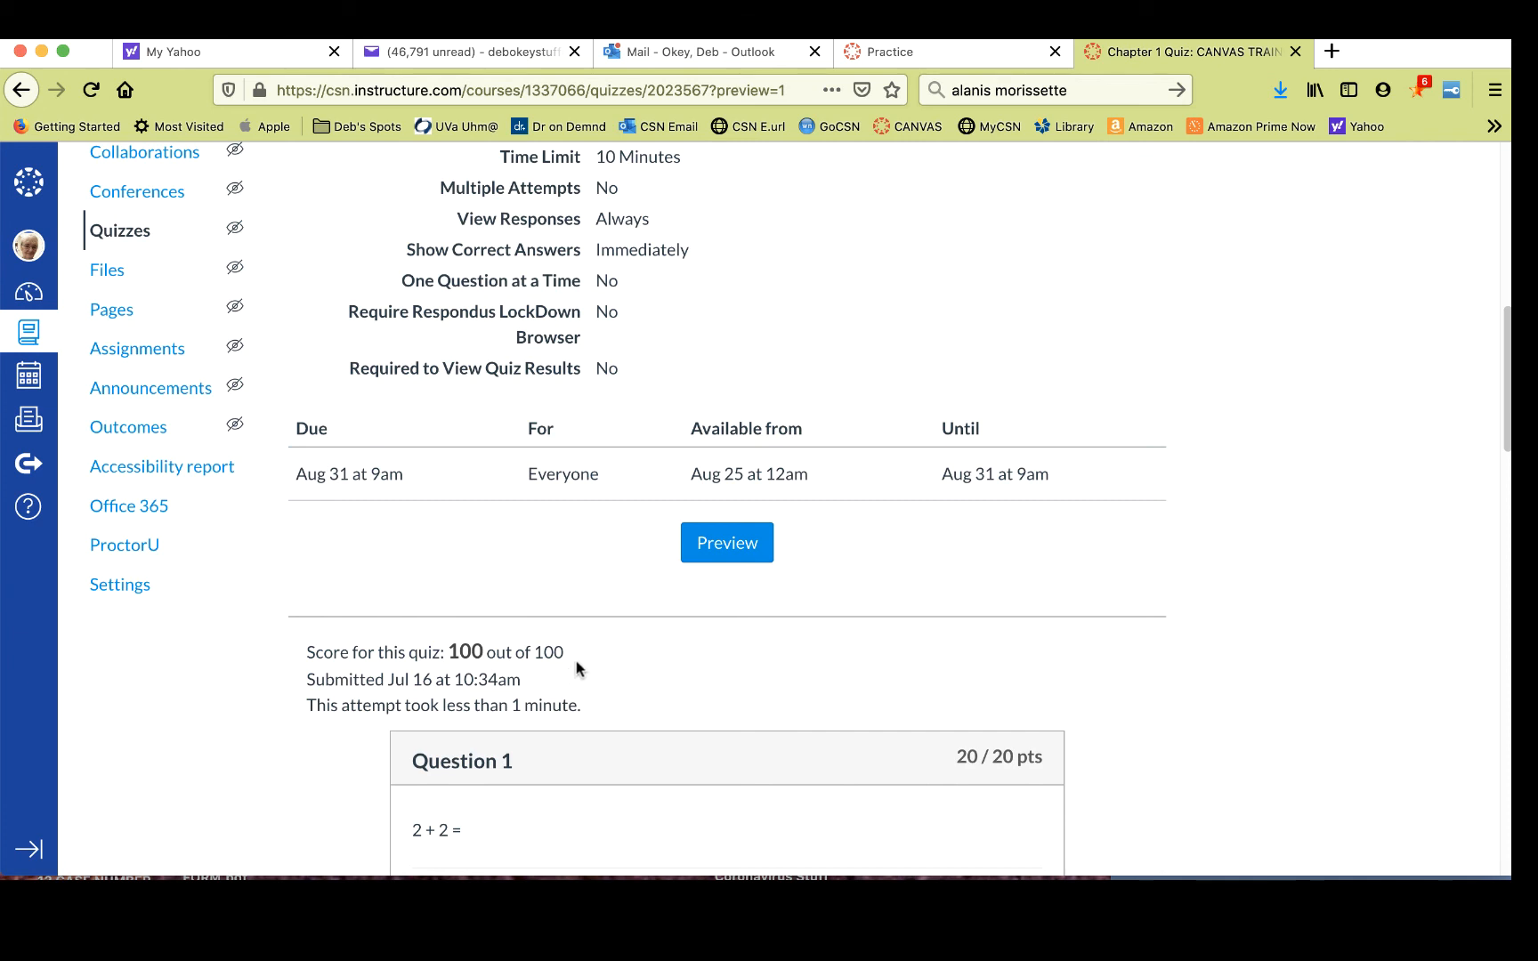
pyautogui.scroll(-5, 624, 627)
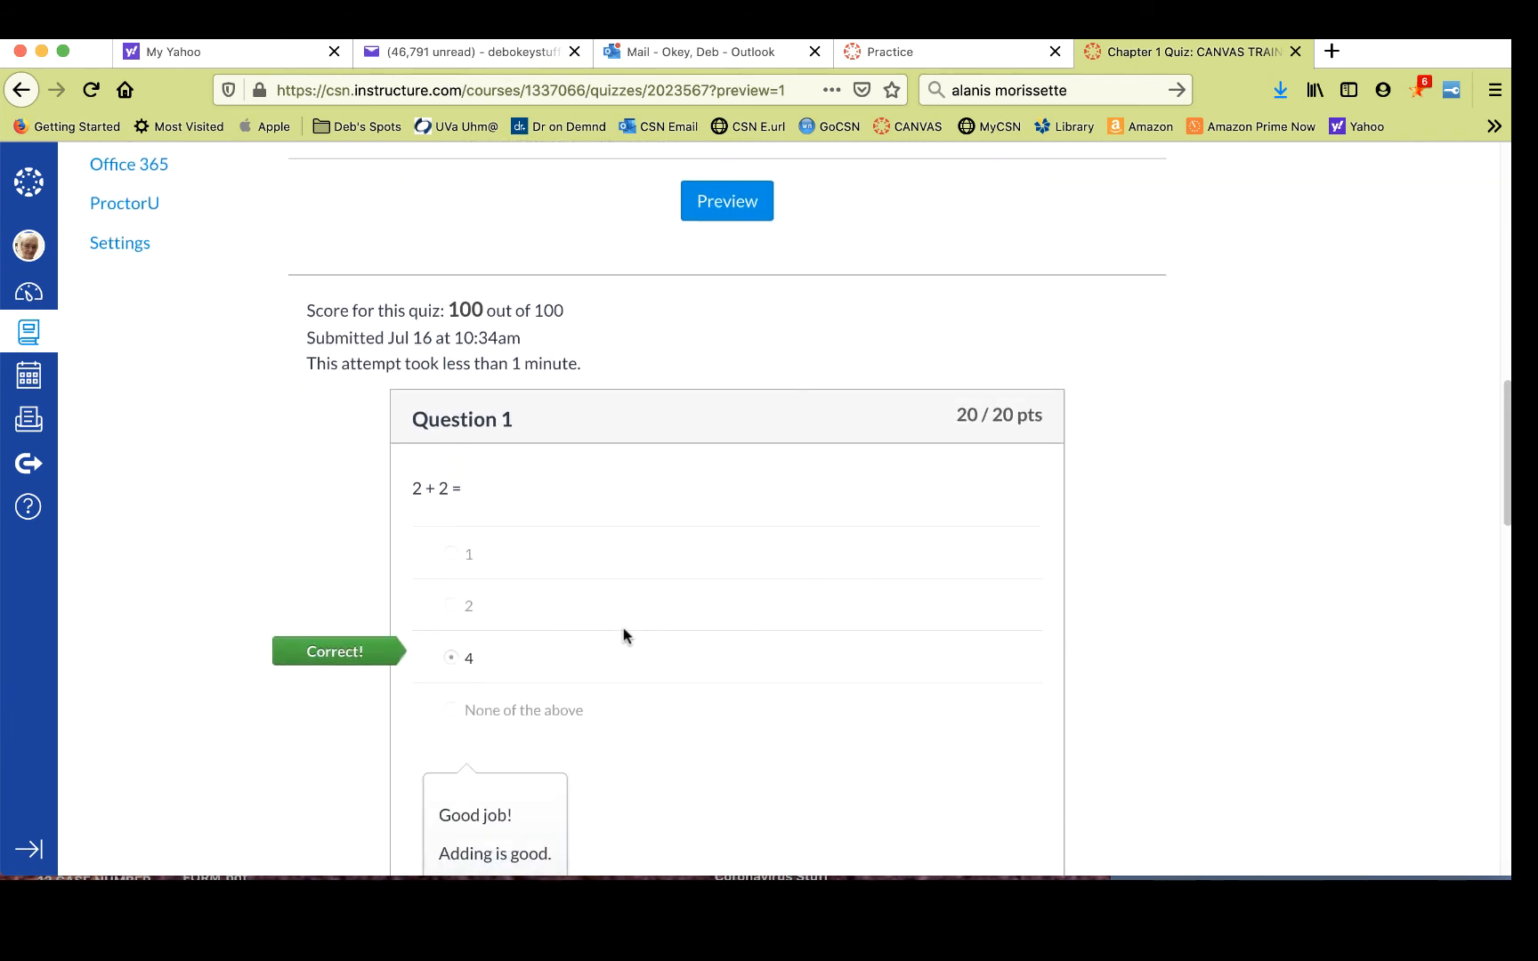
pyautogui.scroll(-5, 623, 630)
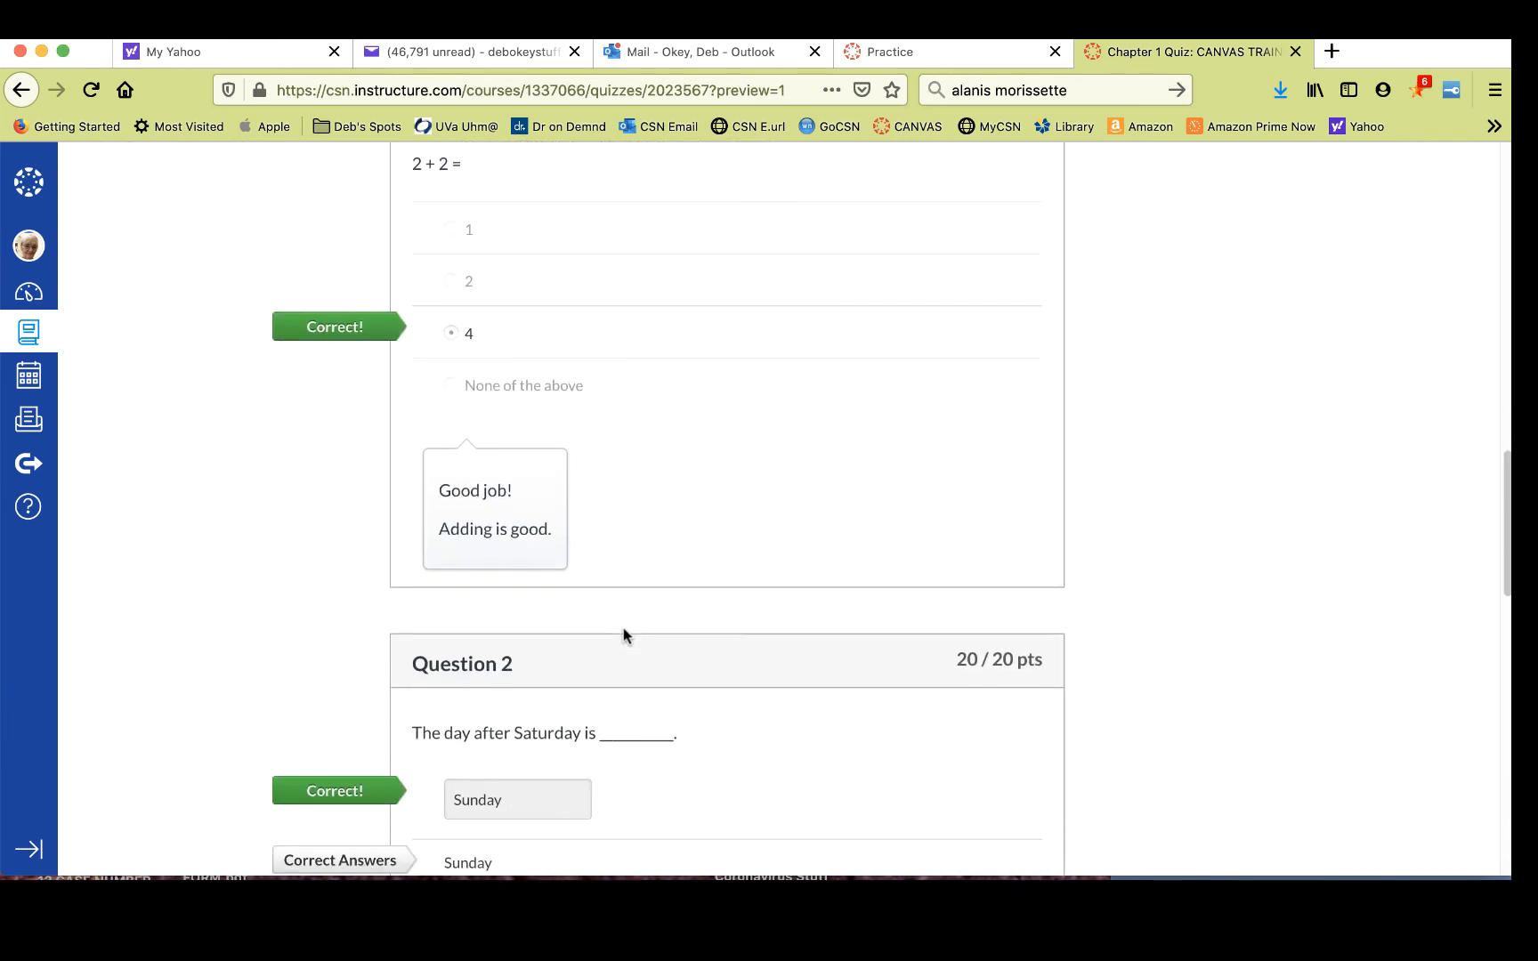
pyautogui.scroll(-5, 624, 627)
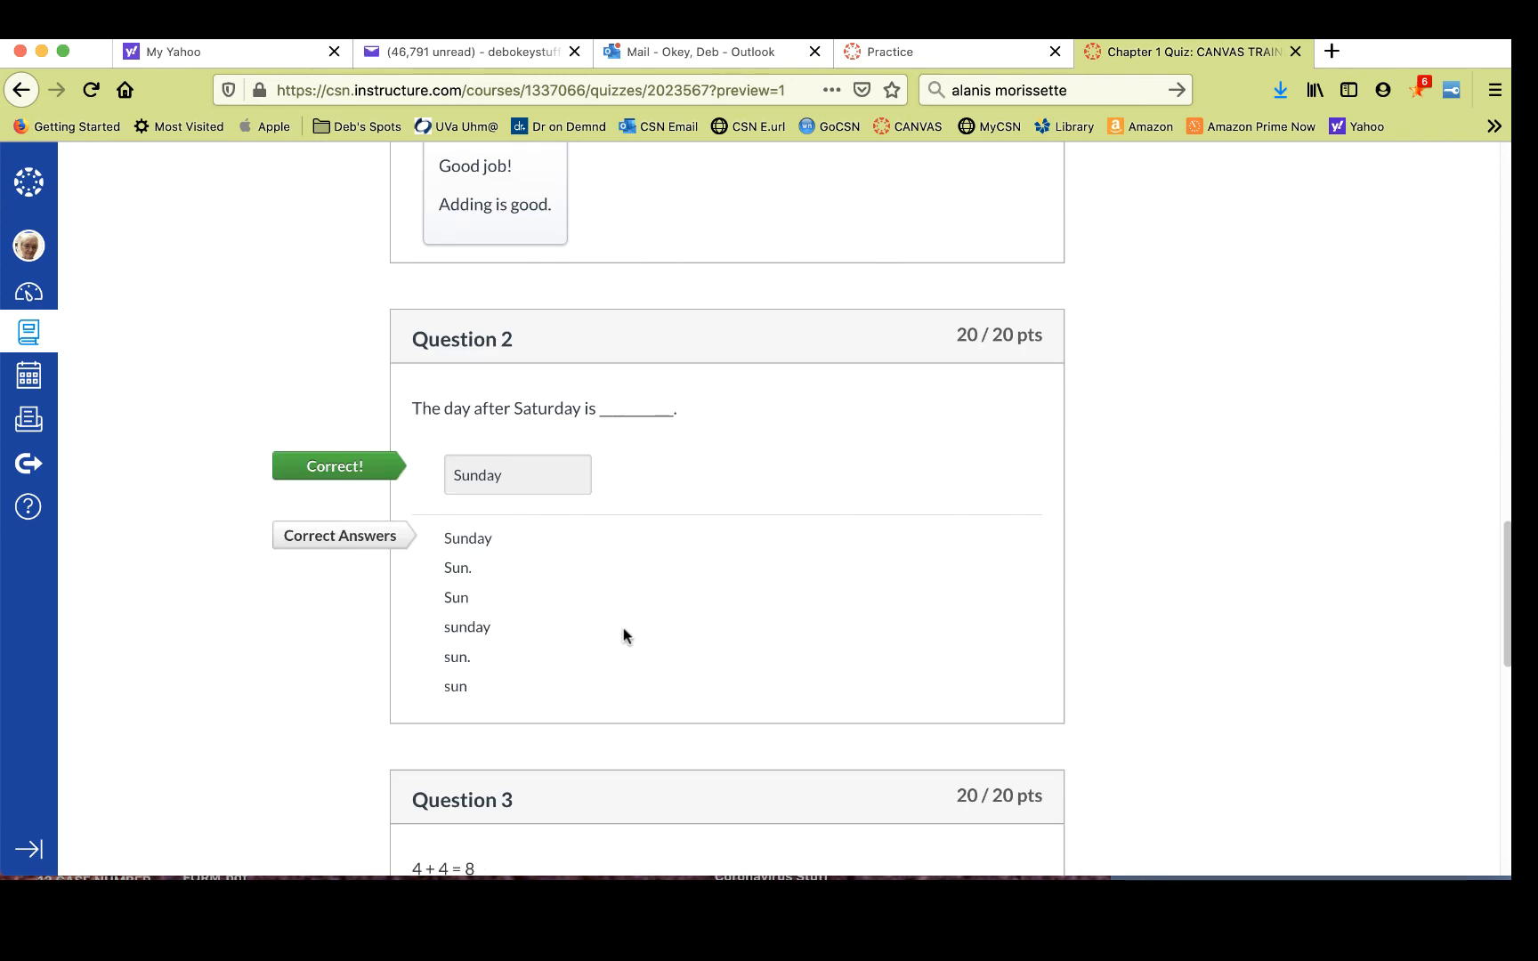
pyautogui.scroll(6, 624, 628)
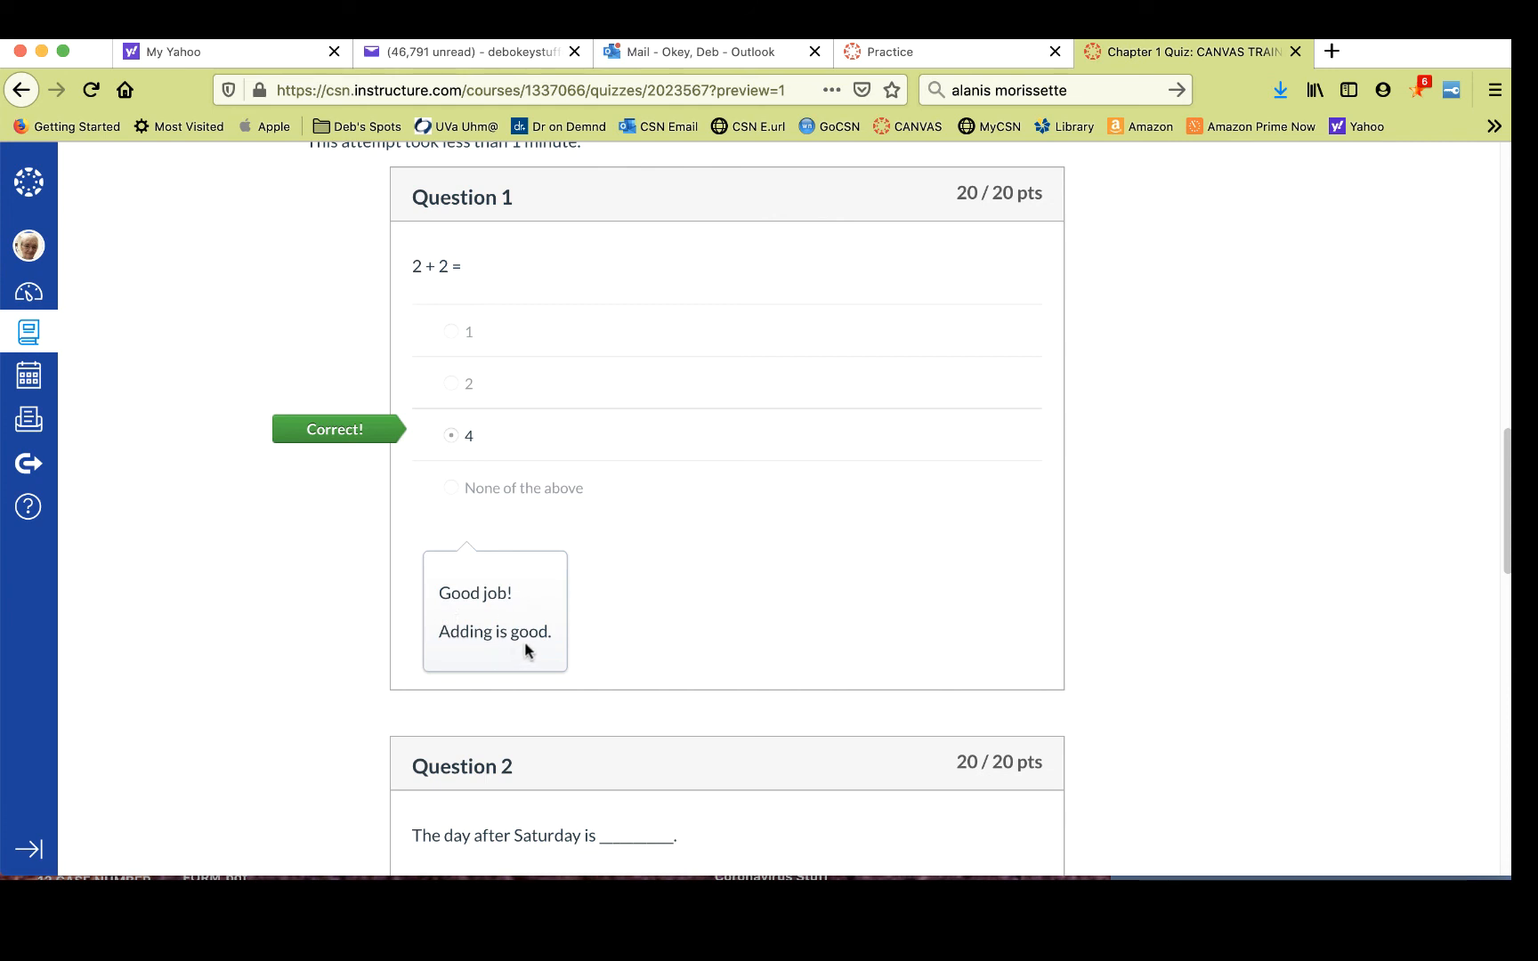
pyautogui.scroll(-10, 761, 551)
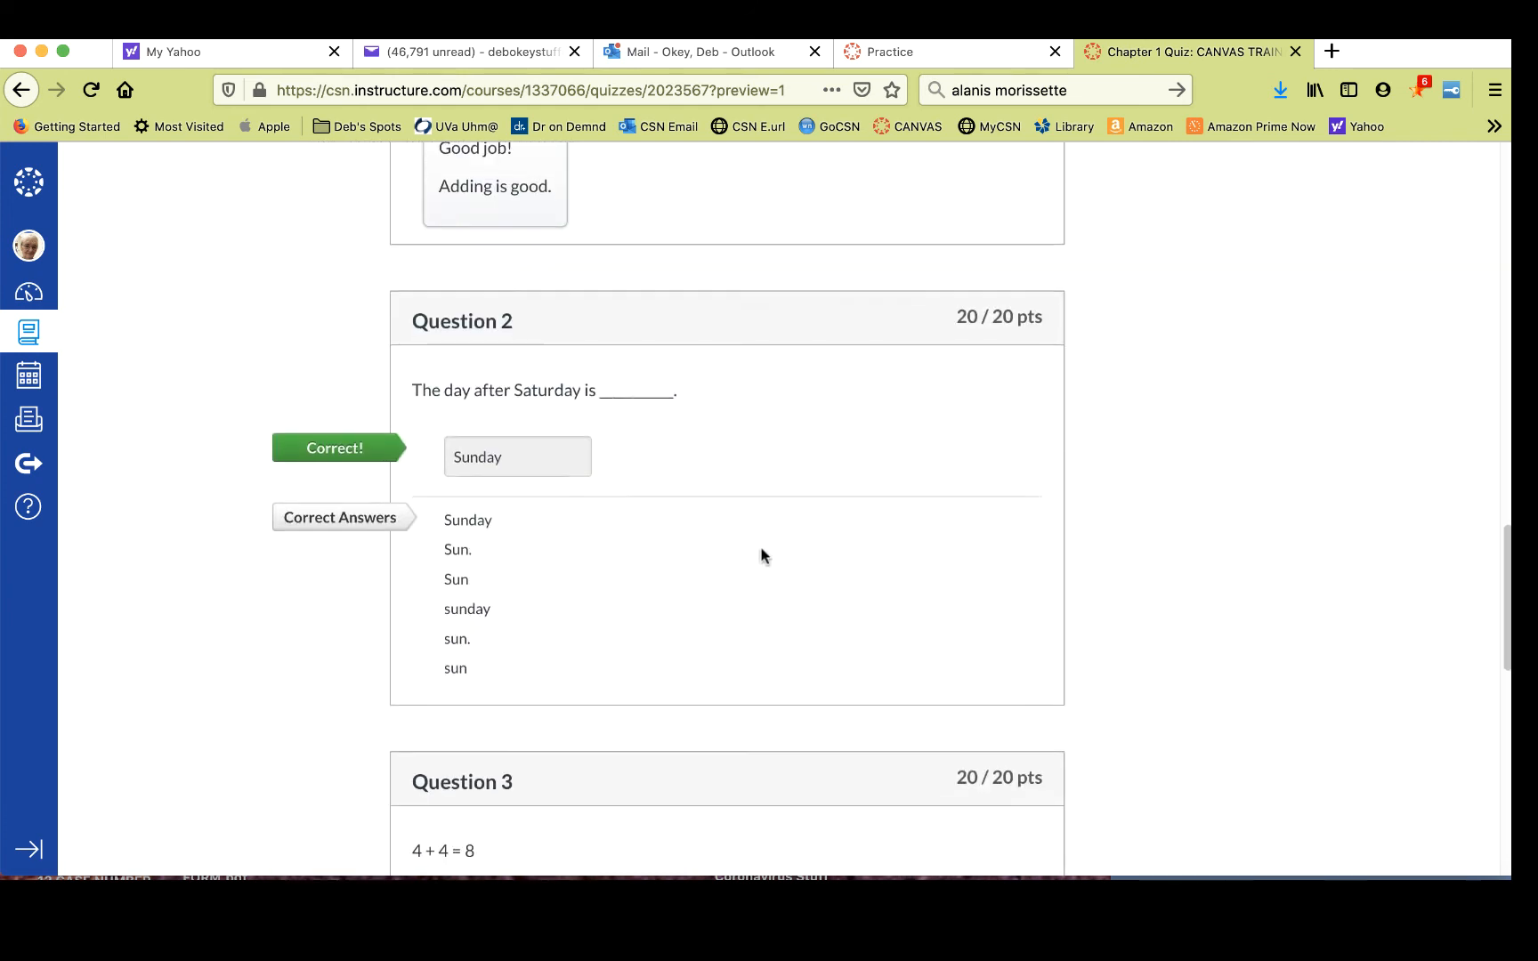
pyautogui.scroll(-5, 761, 555)
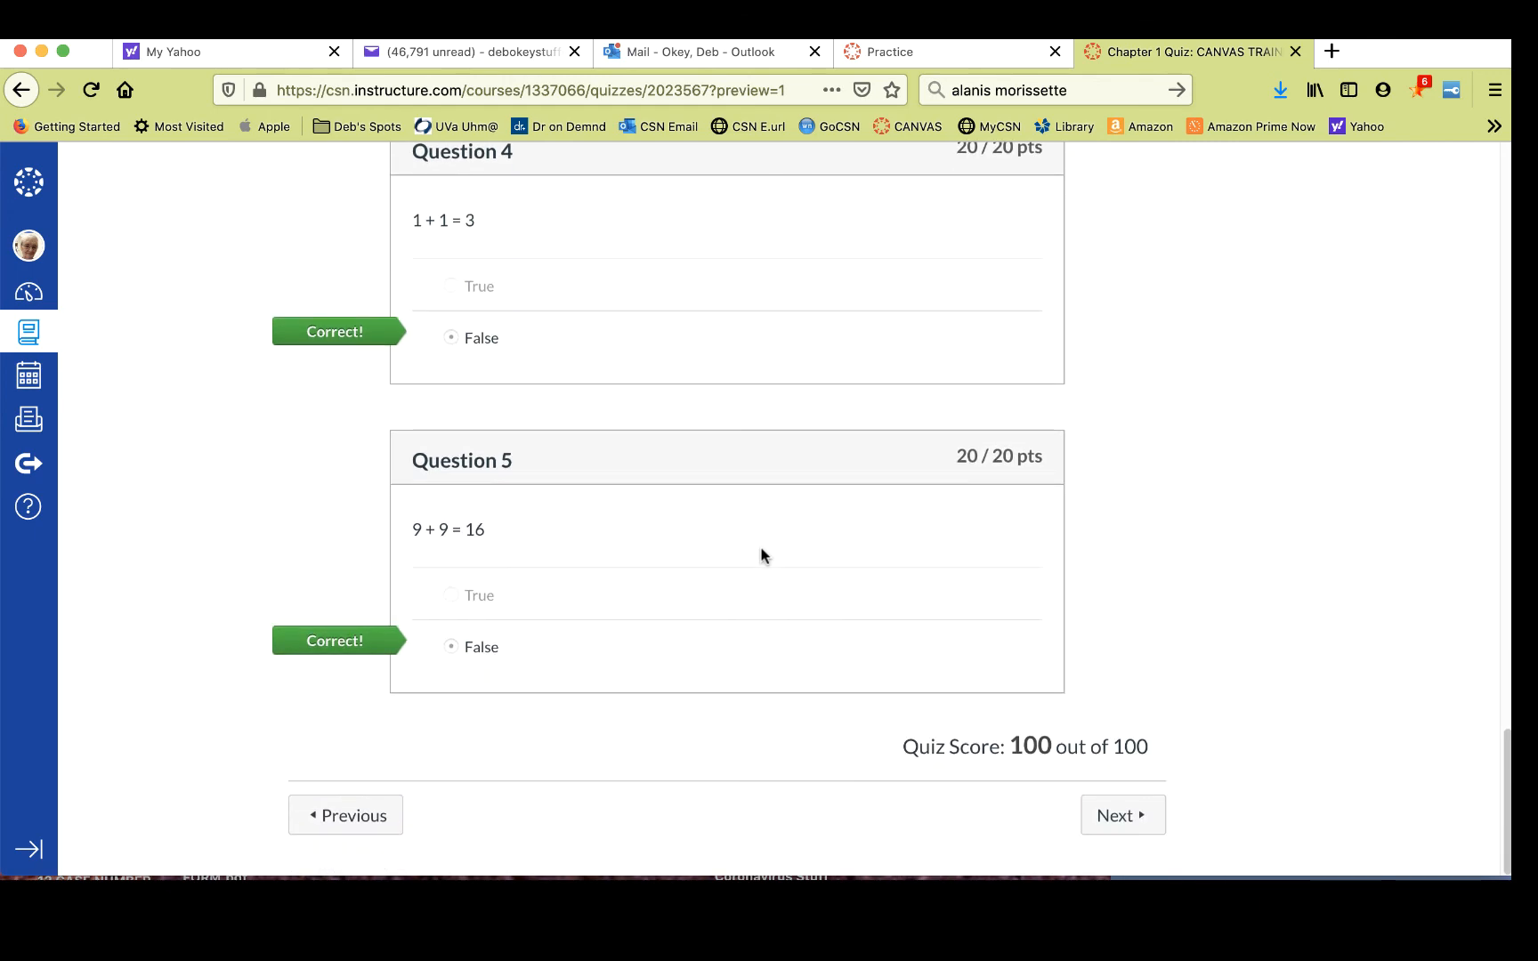
pyautogui.scroll(15, 761, 555)
pyautogui.scroll(10, 762, 549)
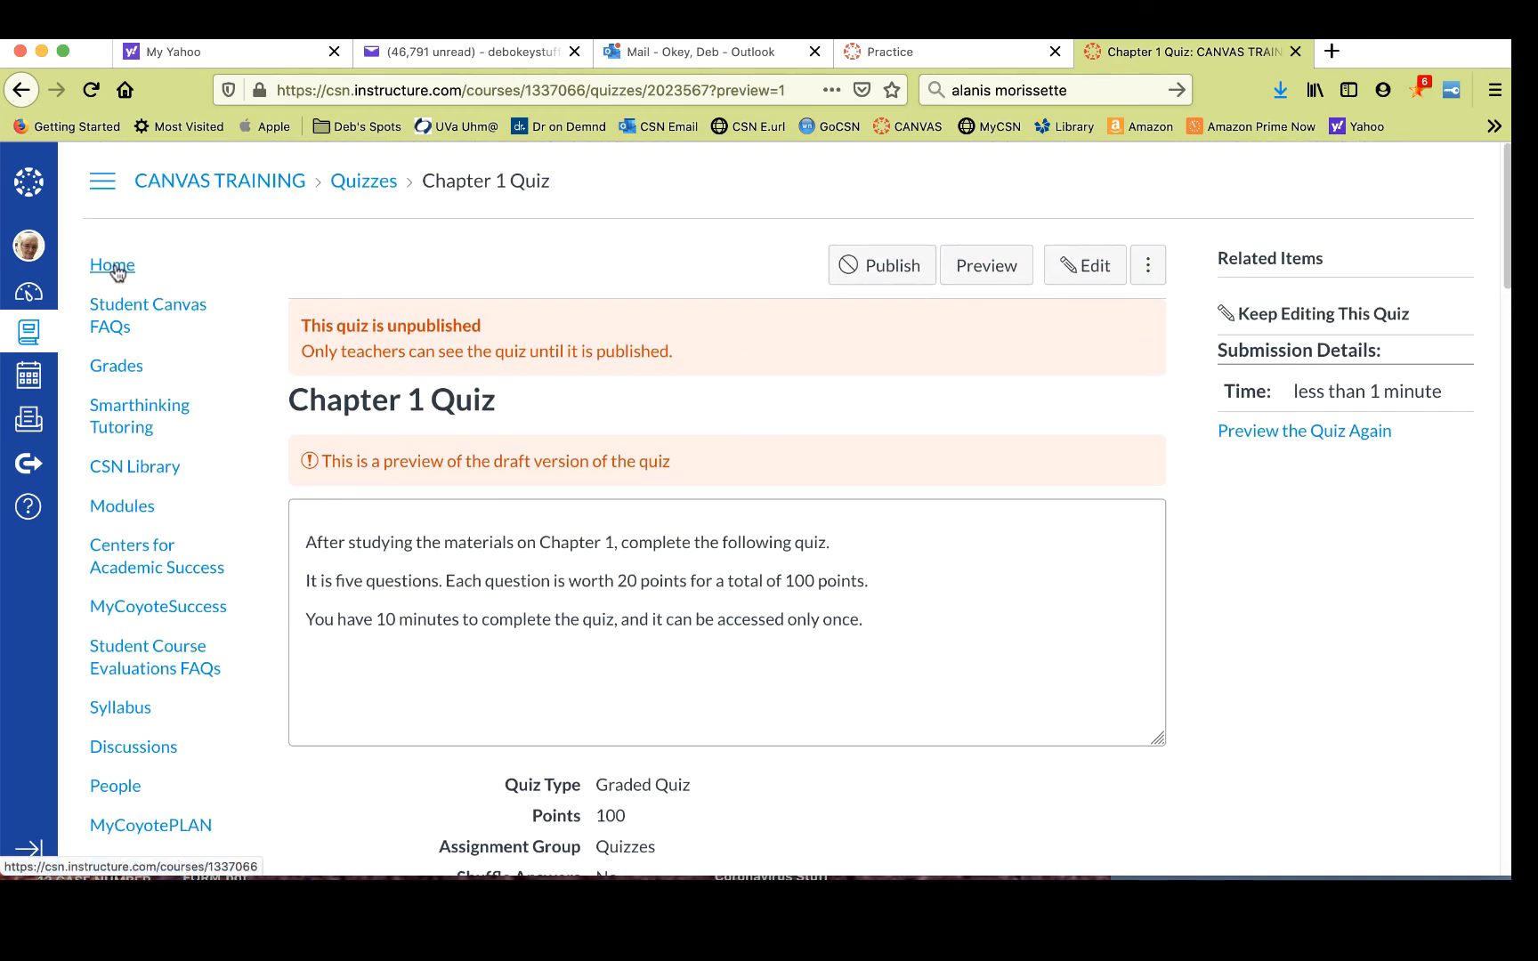
# - Go to the course home and publish the Chapter 1 Quiz in the Week 1 module
pyautogui.click(113, 265)
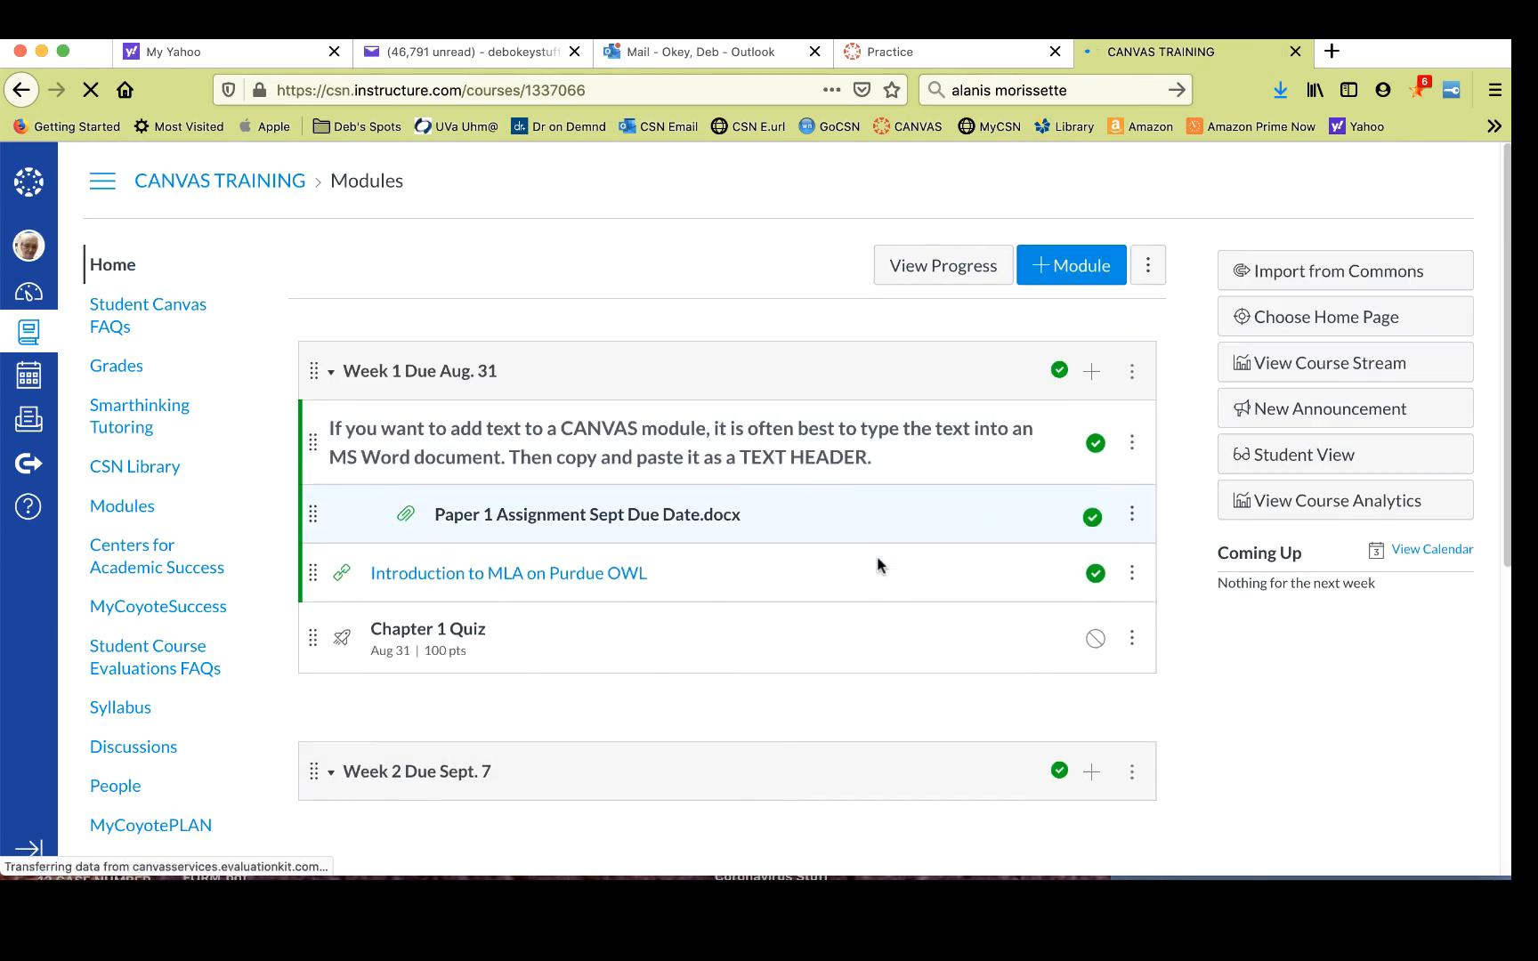
pyautogui.click(1096, 639)
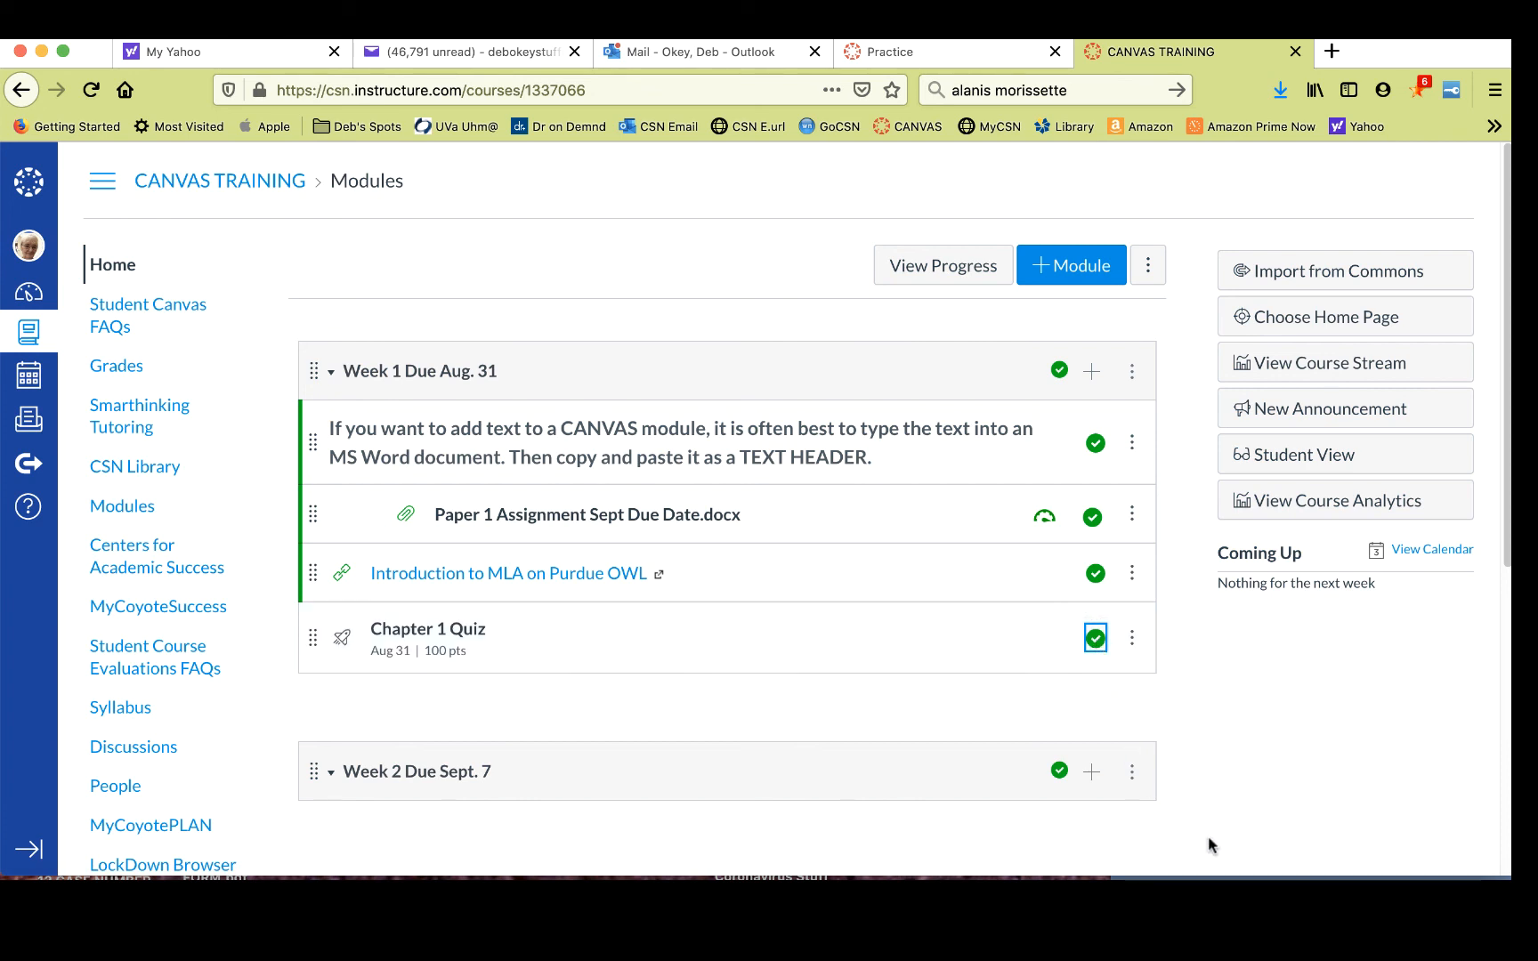
# - Switch to the Word document and copy the combined quiz instructions paragraph
pyautogui.click(1246, 878)
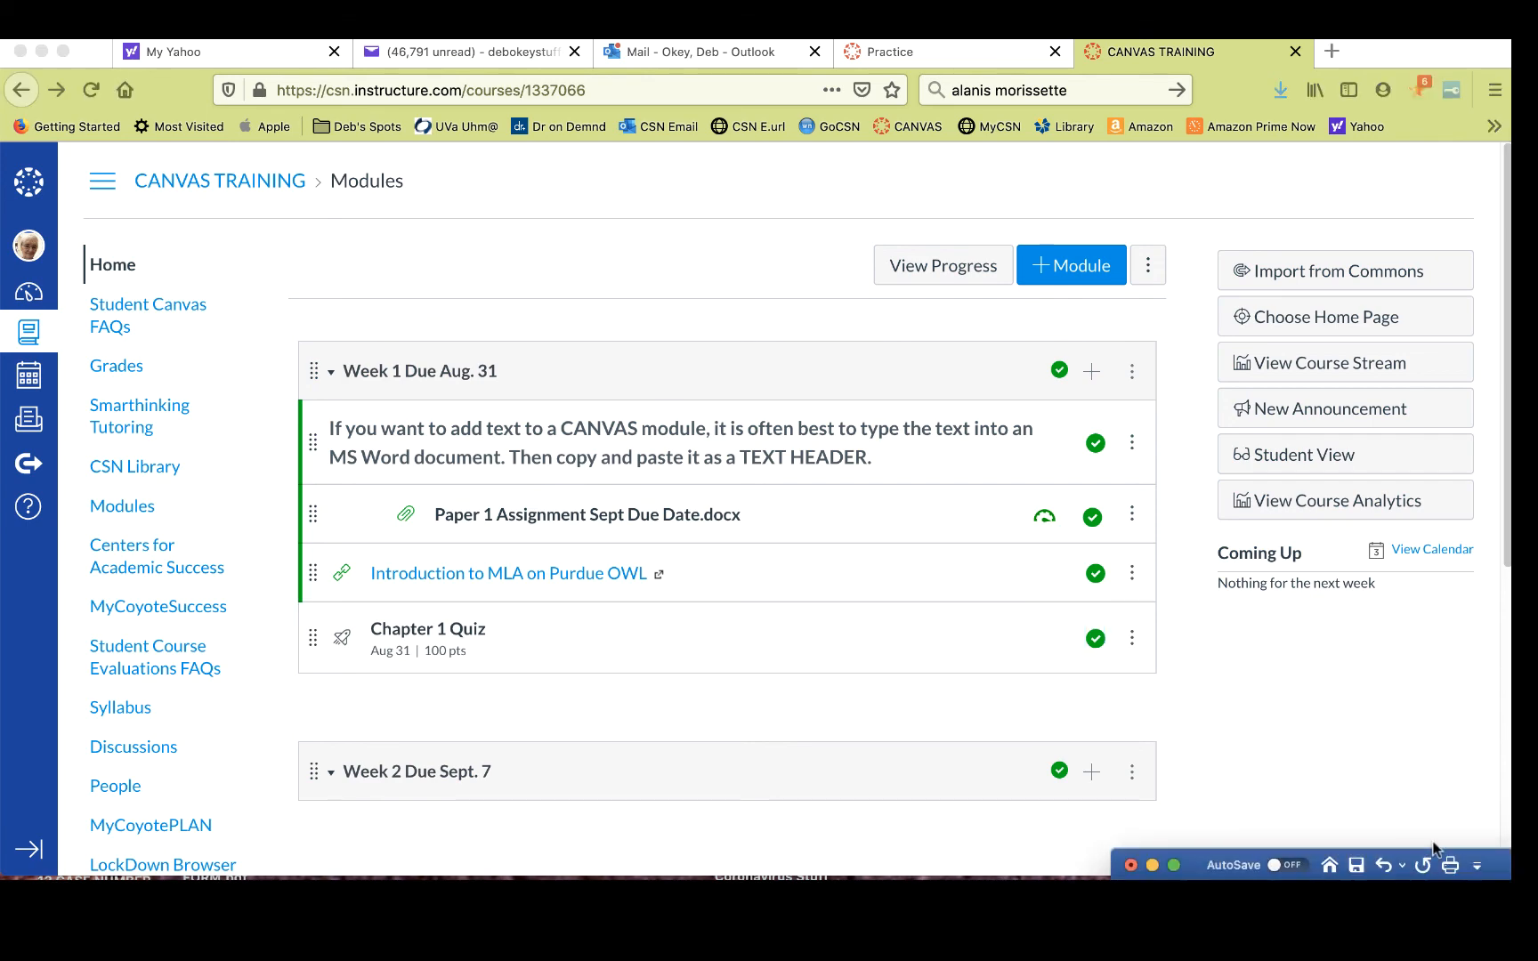
pyautogui.moveTo(1521, 870); pyautogui.dragTo(729, 114)
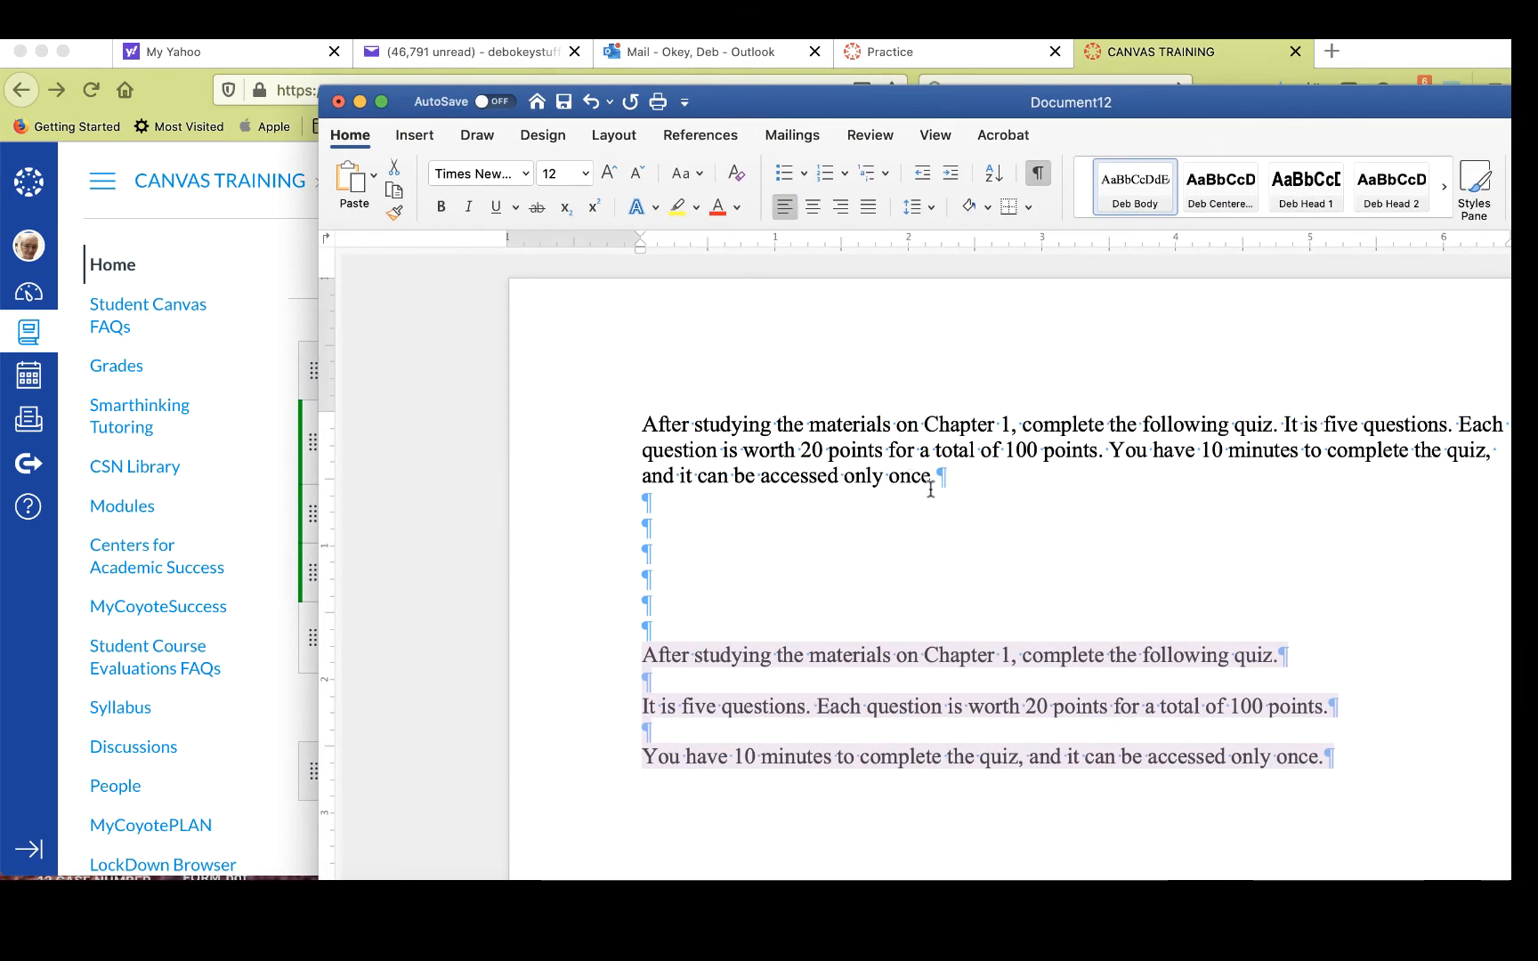
pyautogui.moveTo(936, 481); pyautogui.dragTo(645, 424)
pyautogui.rightClick(763, 448)
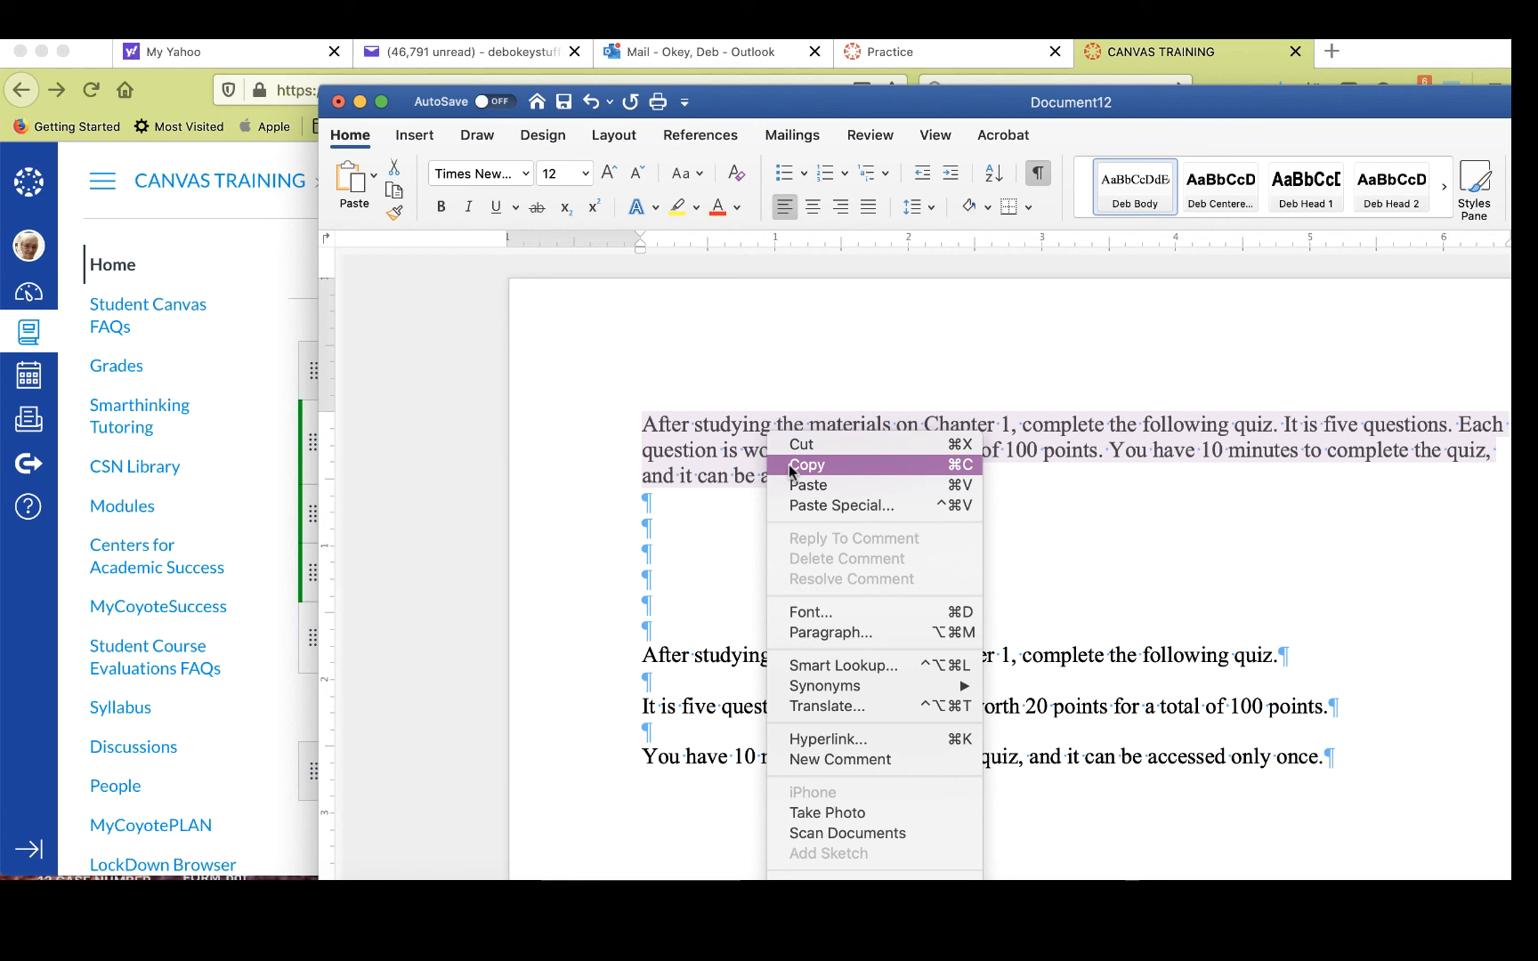
pyautogui.click(790, 465)
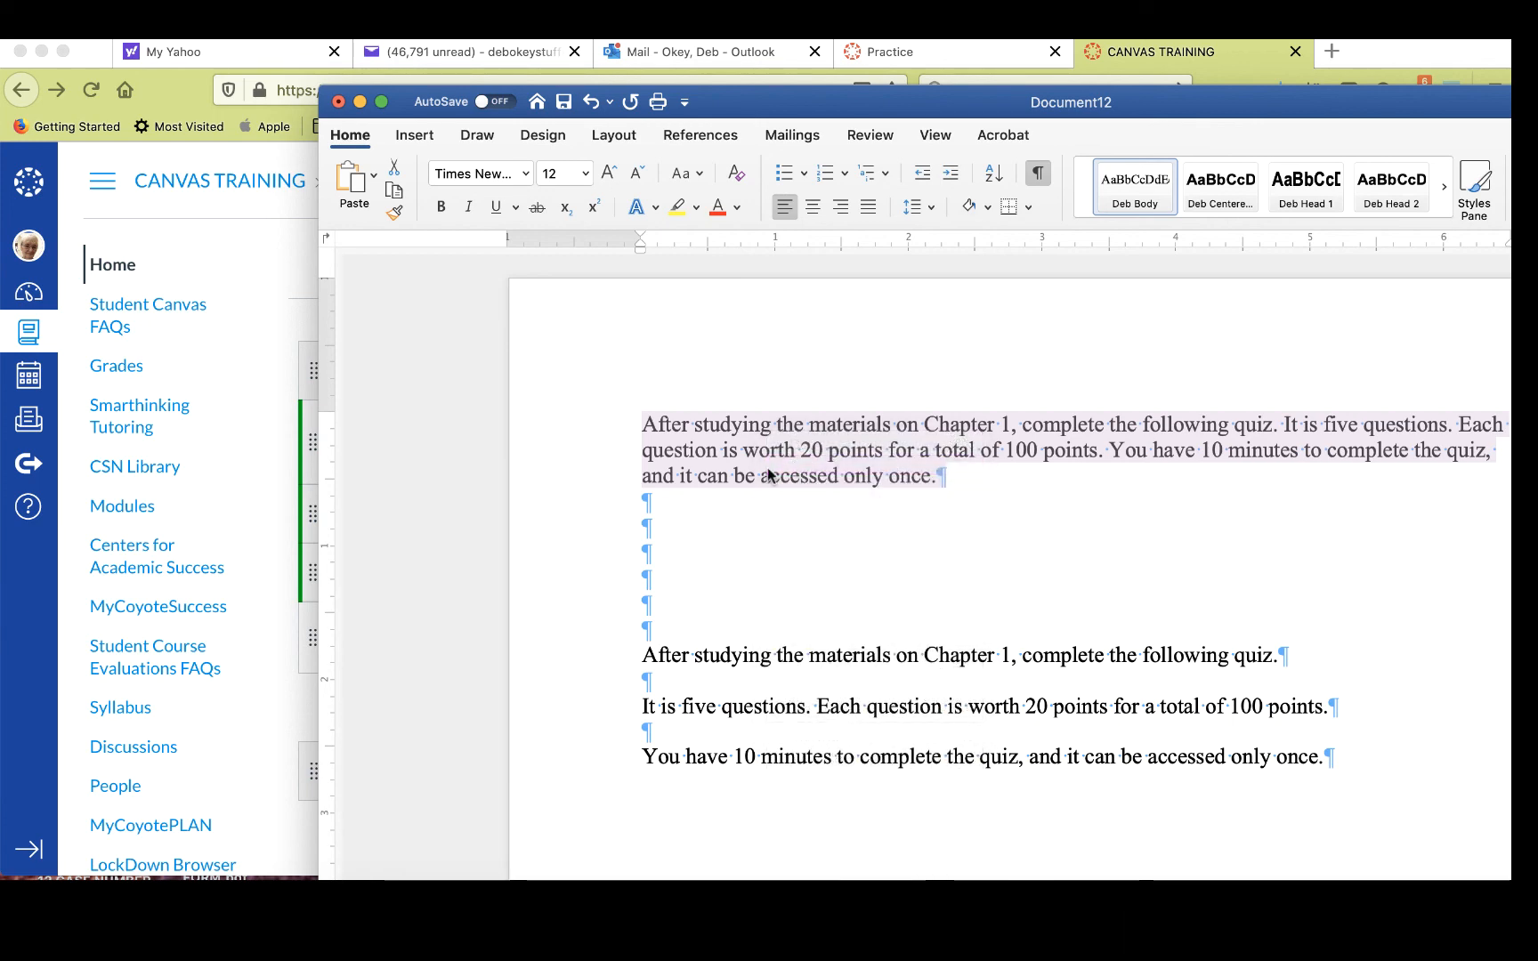
# - Add a Text Header to the Week 1 module by pasting the copied quiz instructions
pyautogui.click(271, 537)
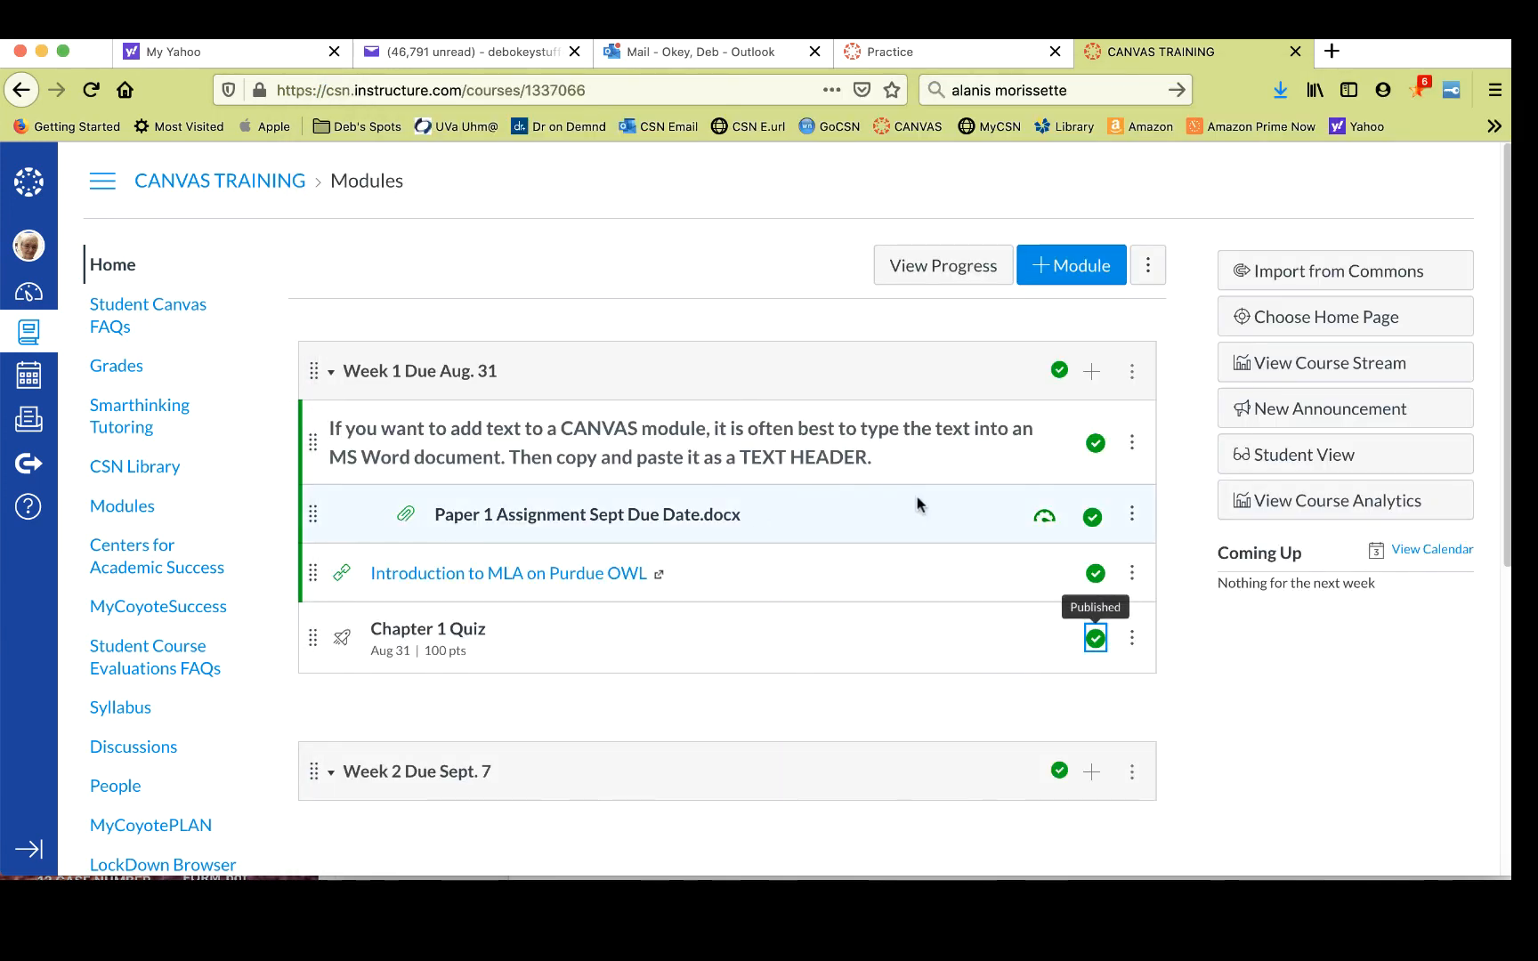
pyautogui.click(1092, 377)
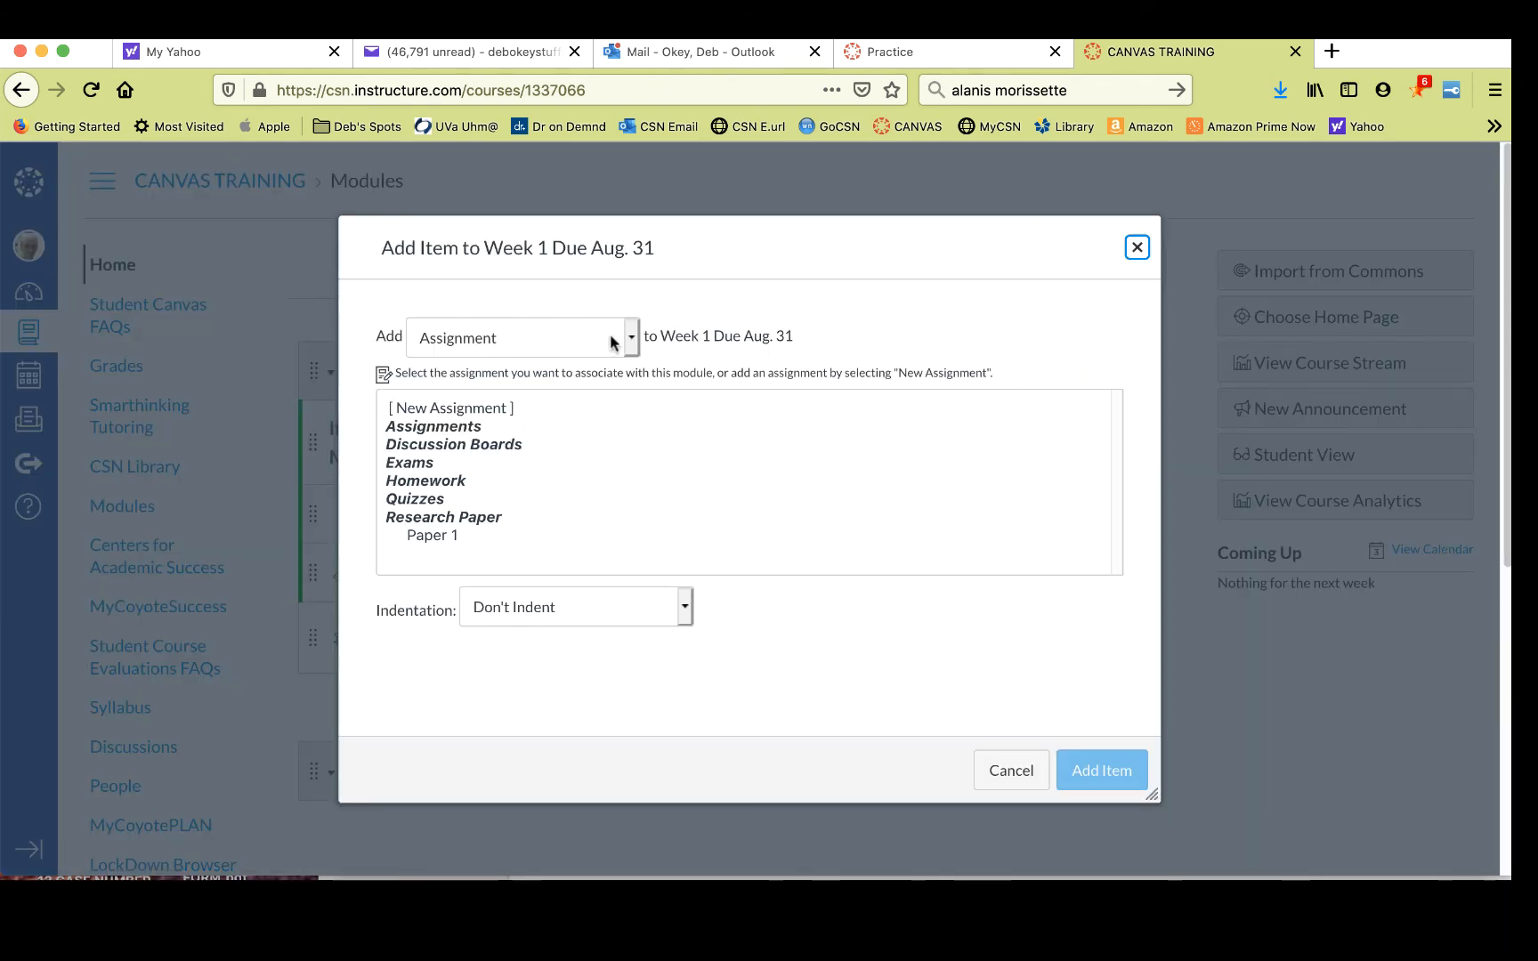
pyautogui.click(632, 338)
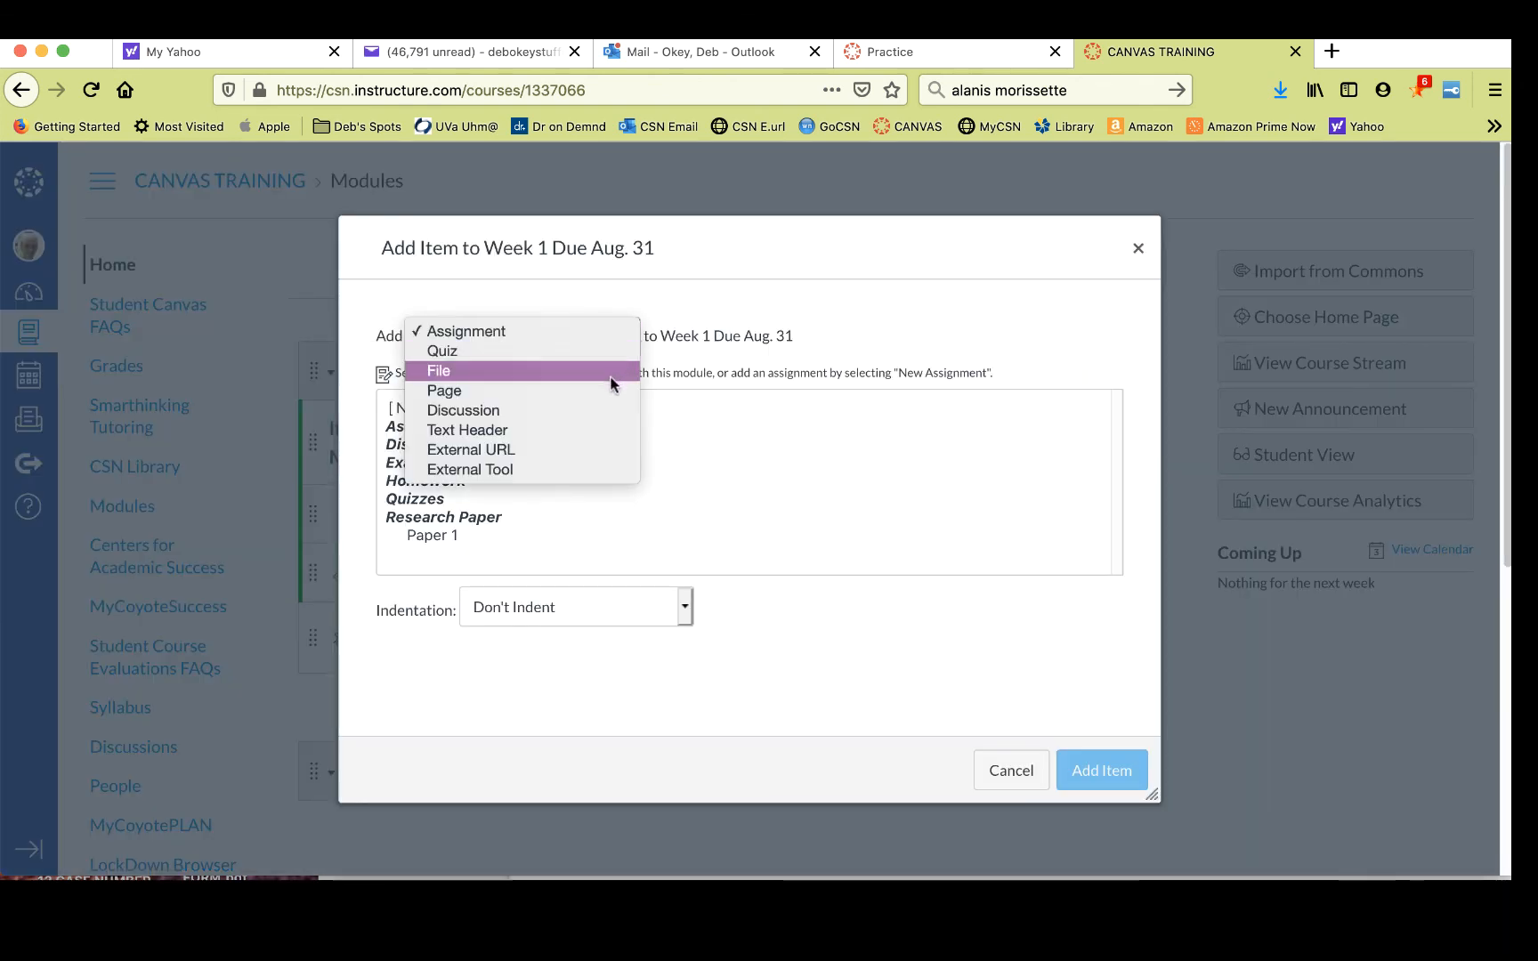
pyautogui.click(598, 434)
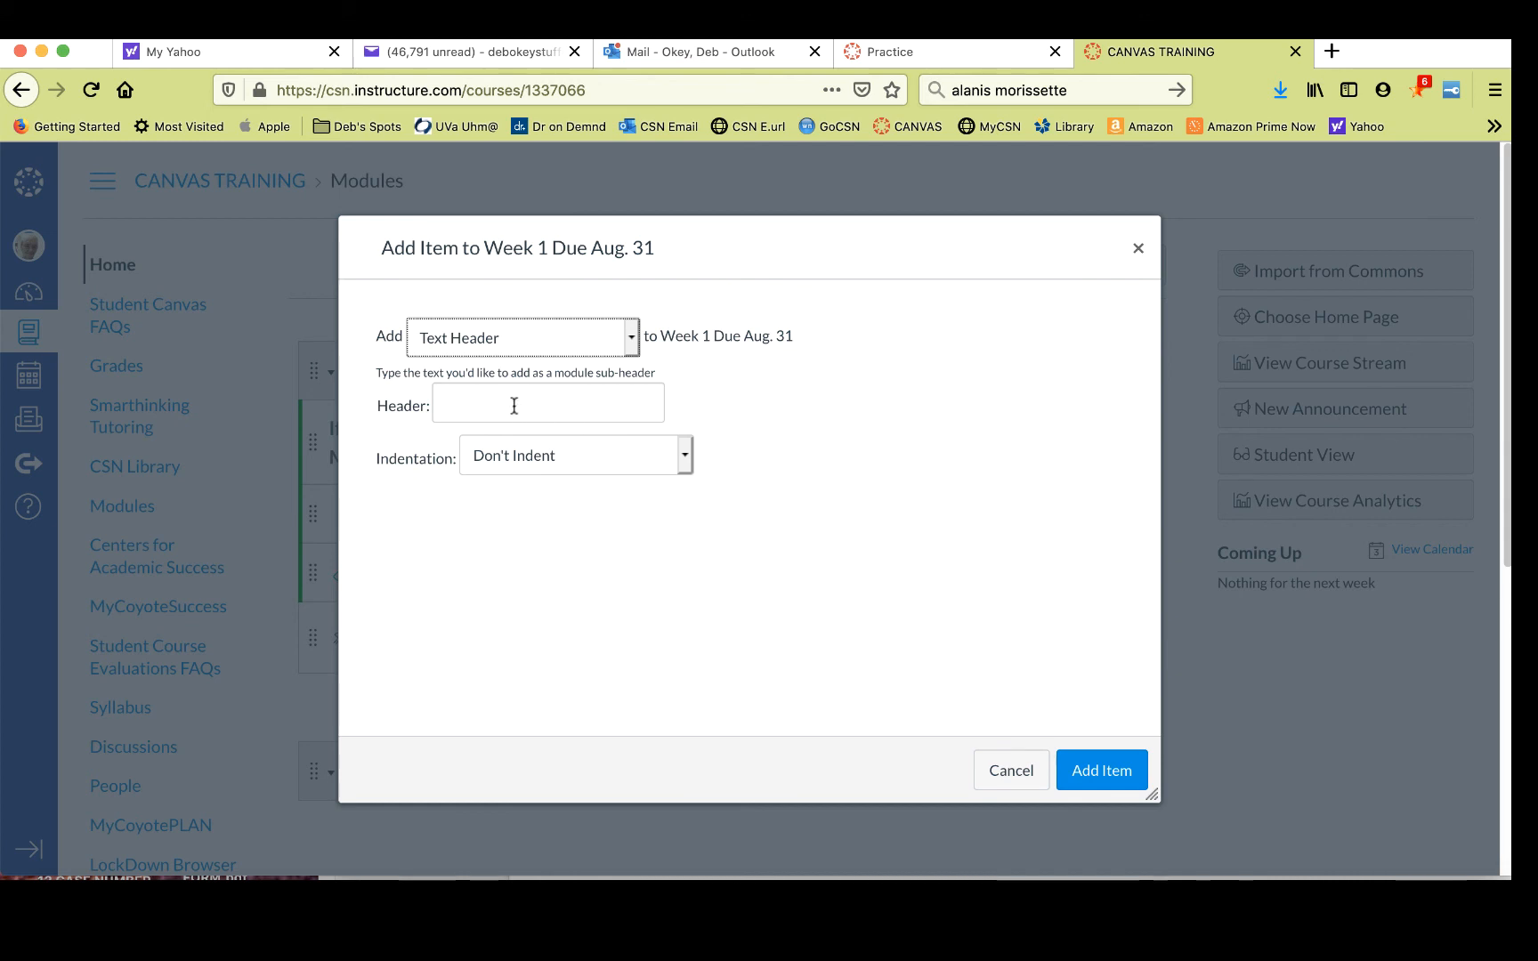
pyautogui.click(475, 406)
pyautogui.rightClick(475, 406)
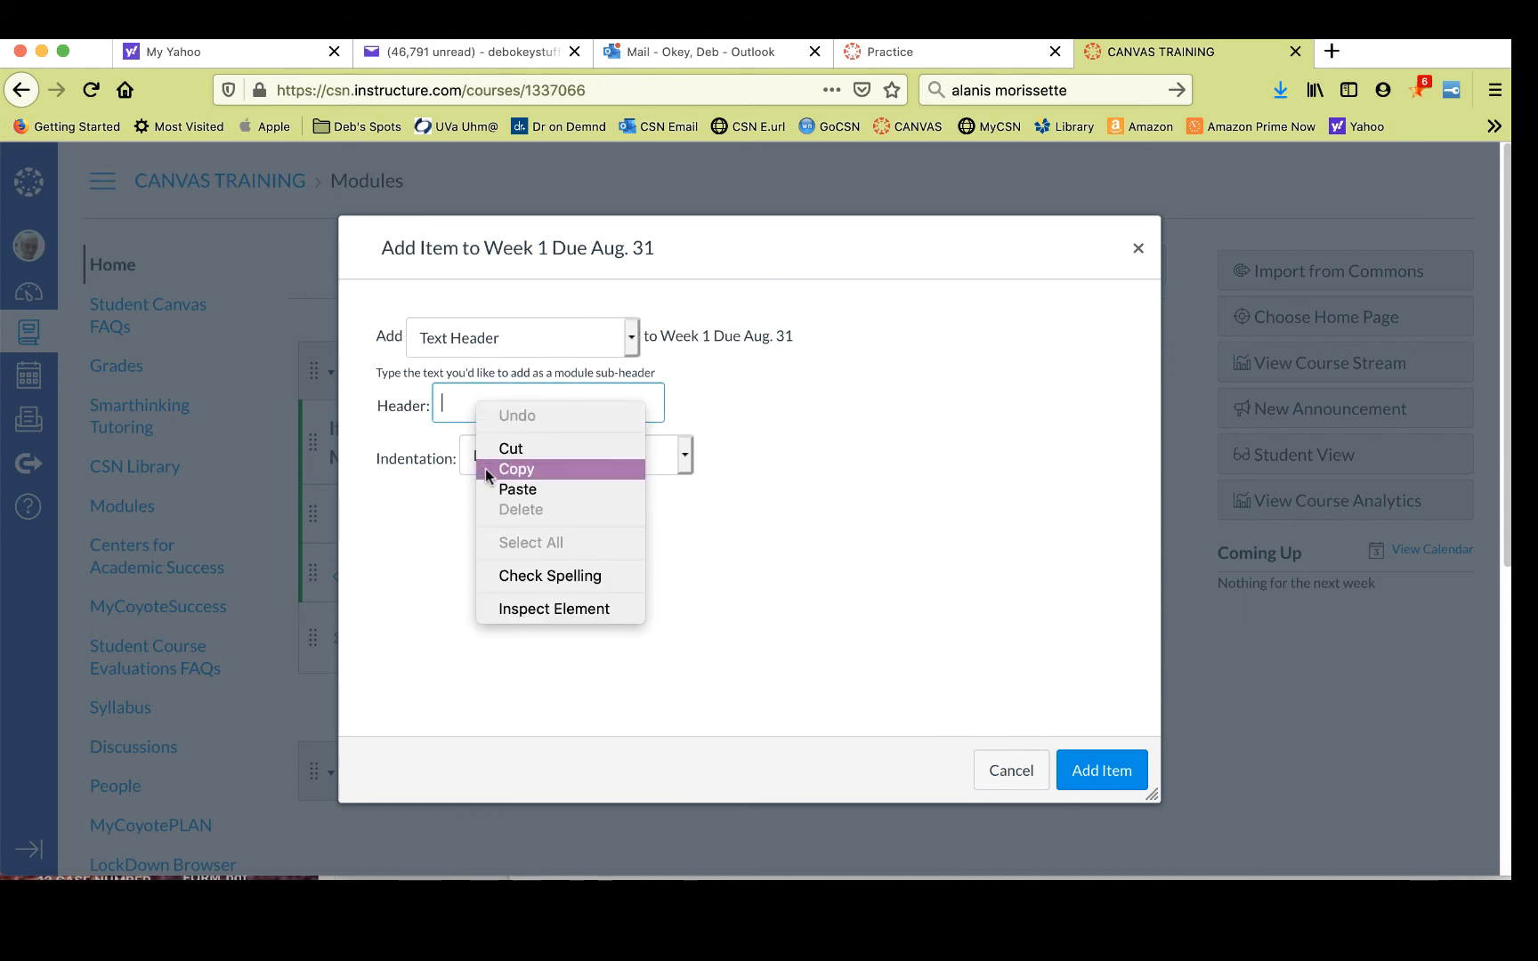
pyautogui.click(497, 490)
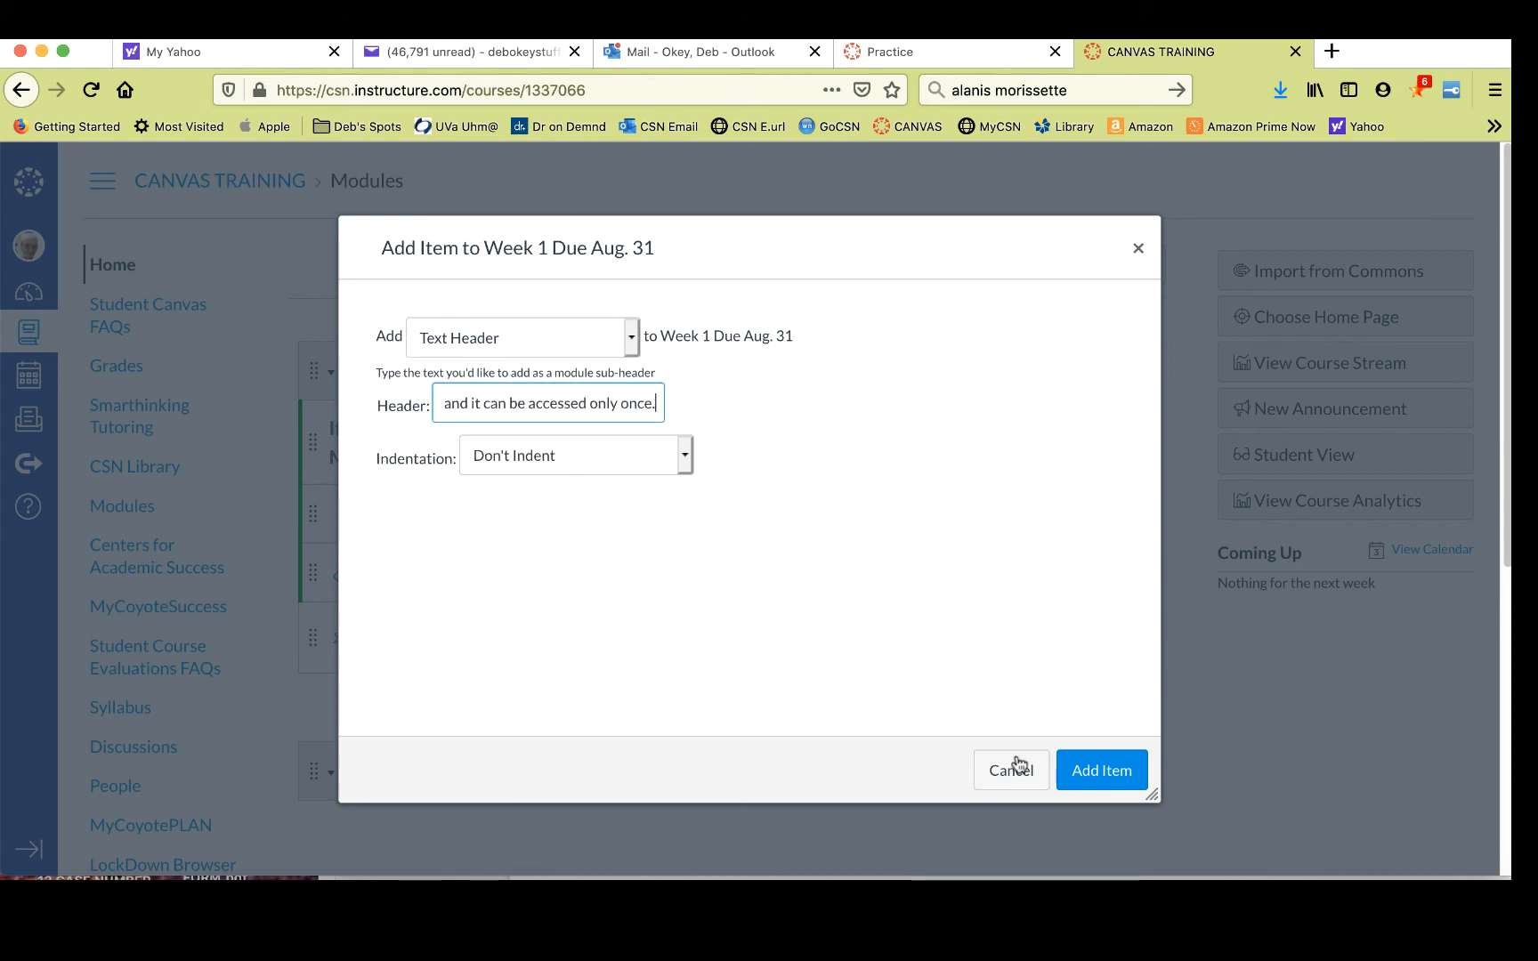
pyautogui.click(1104, 771)
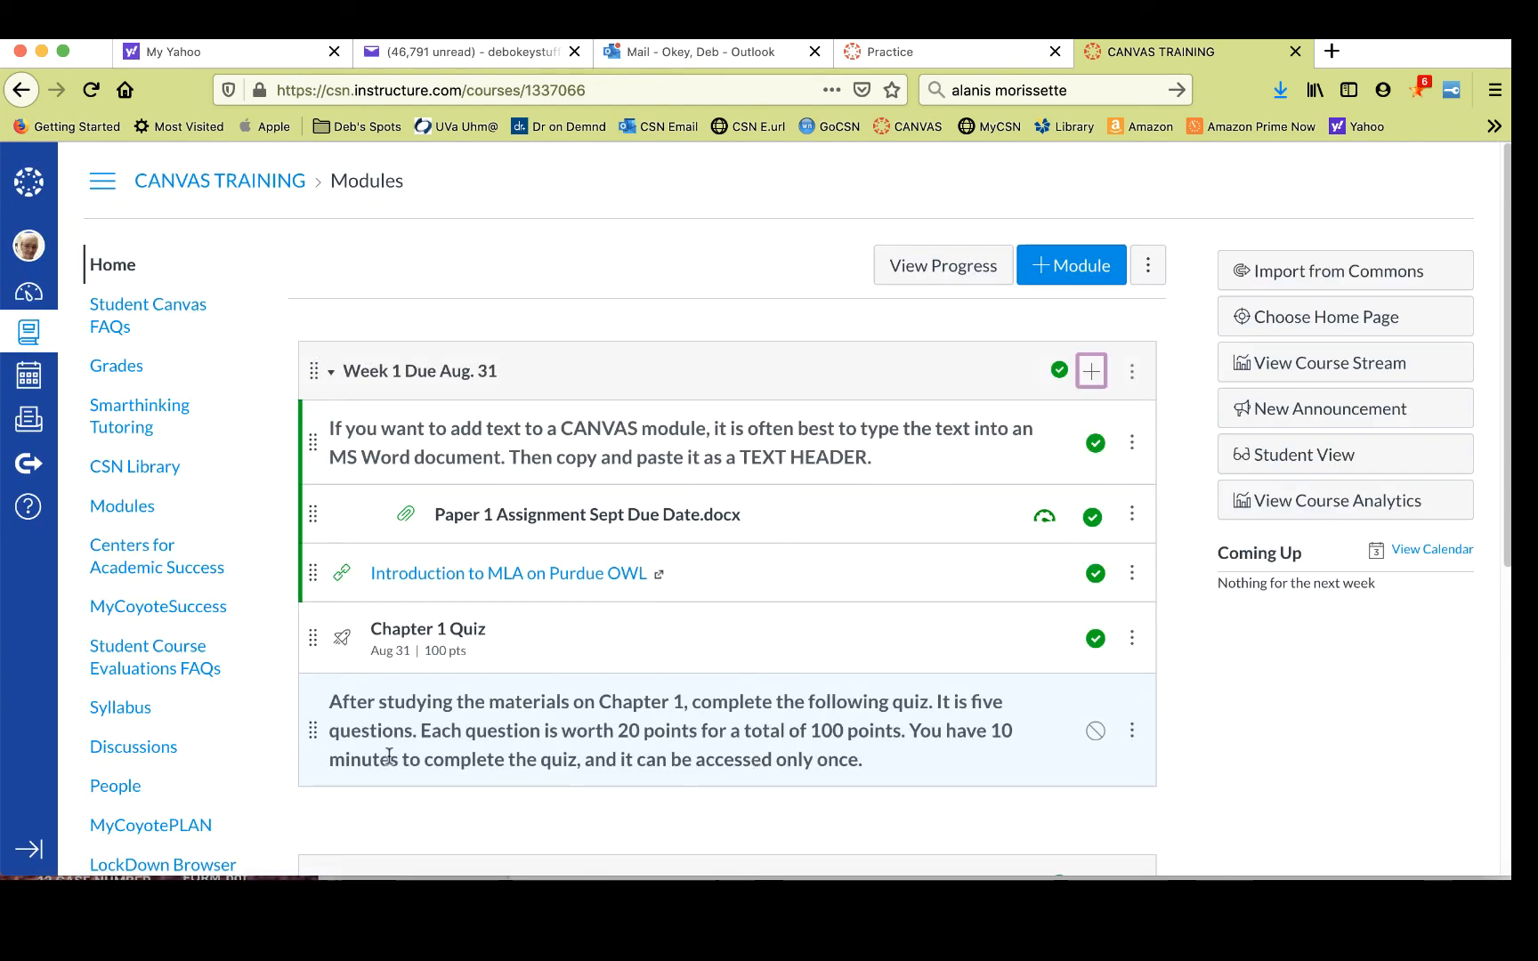
# - Move the instructions header above the Chapter 1 Quiz and publish it
pyautogui.moveTo(315, 731)
pyautogui.mouseDown()
pyautogui.moveTo(309, 638)
pyautogui.moveTo(311, 766)
pyautogui.mouseUp()
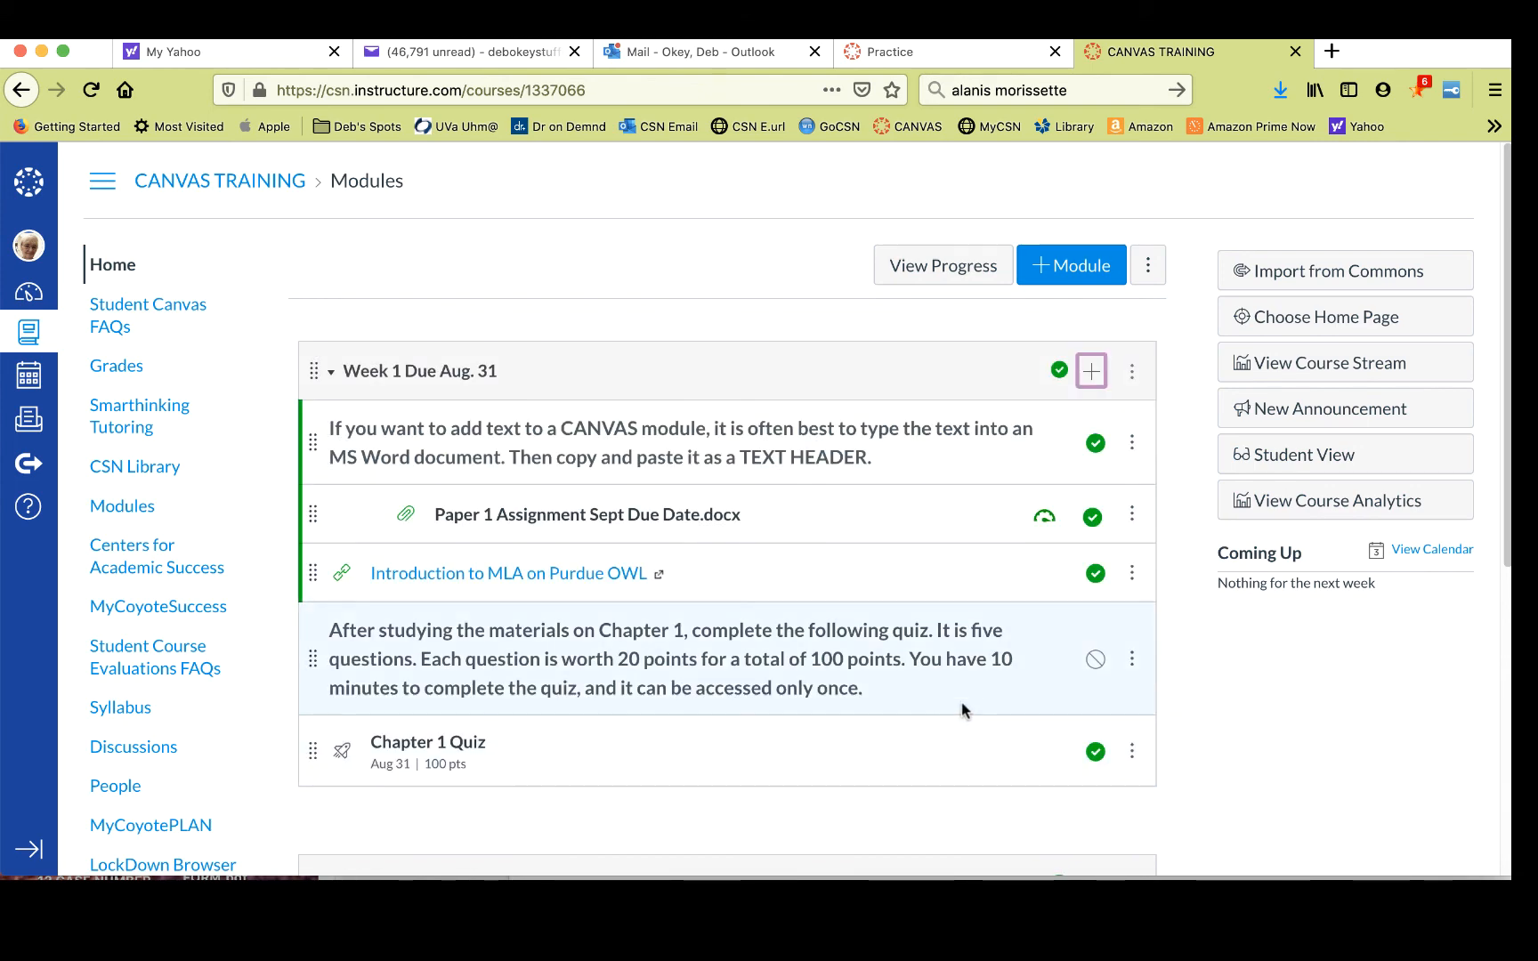
pyautogui.click(1096, 663)
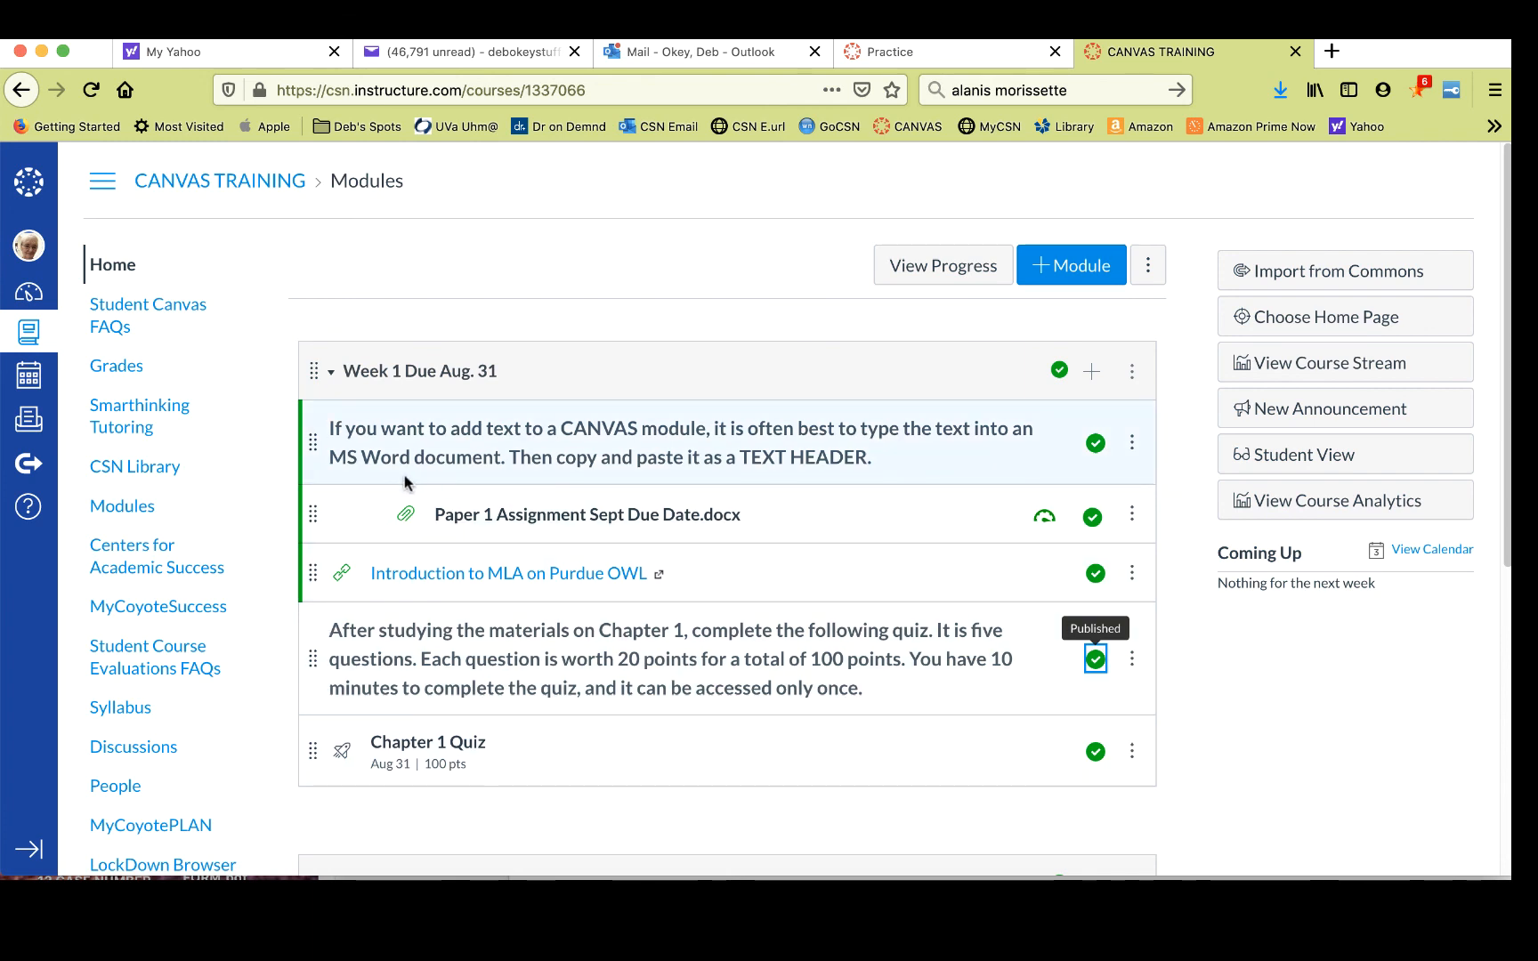
pyautogui.click(116, 366)
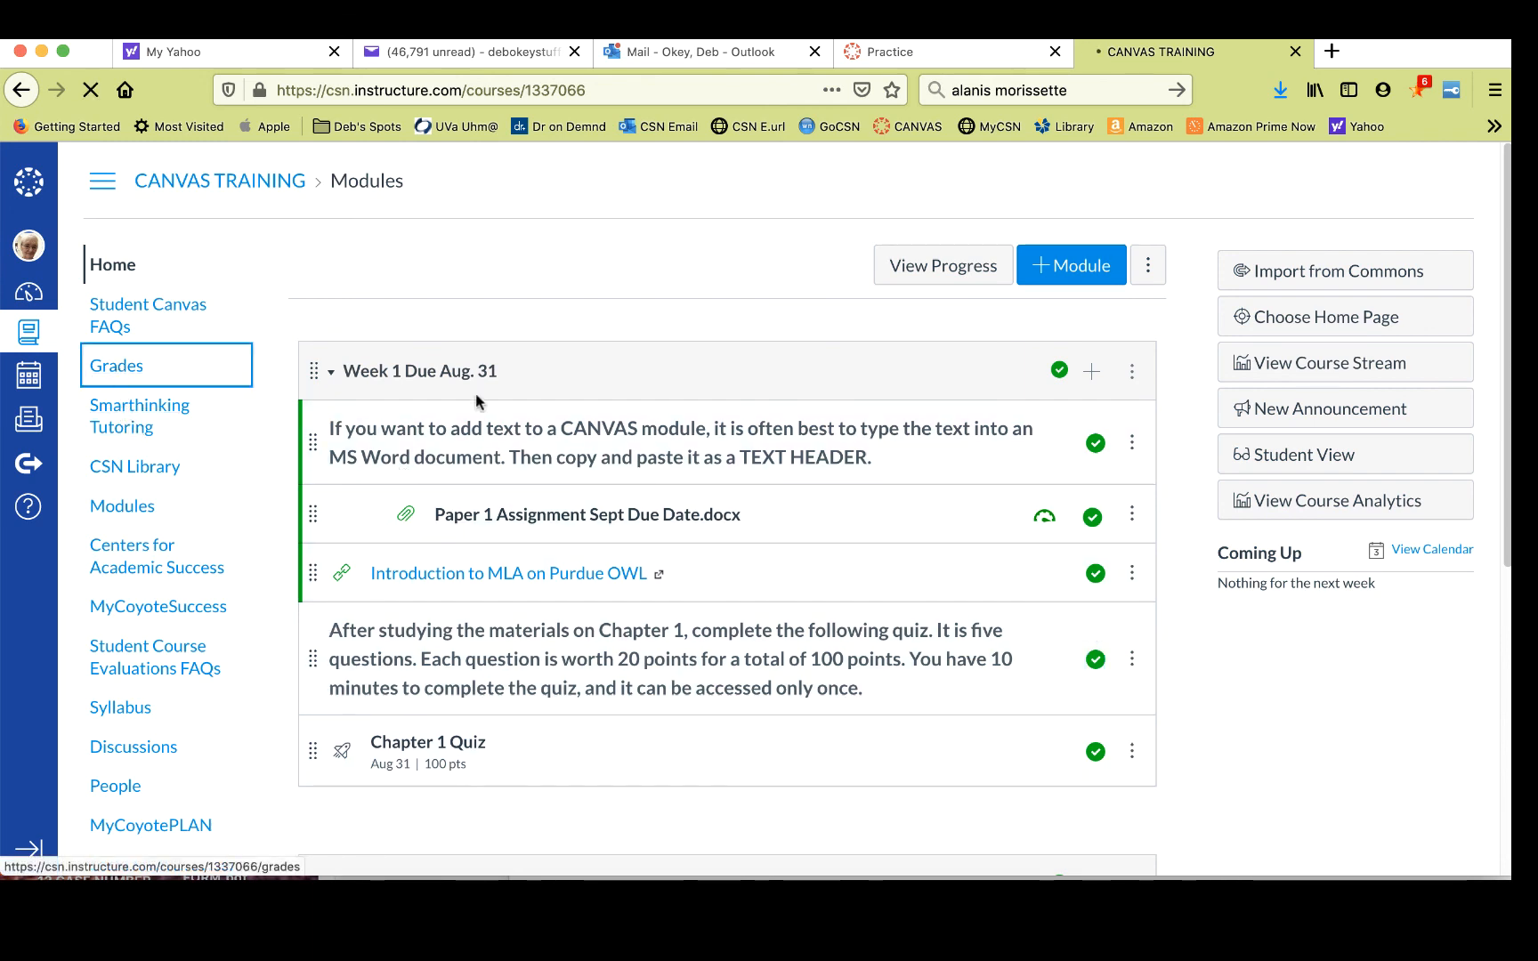